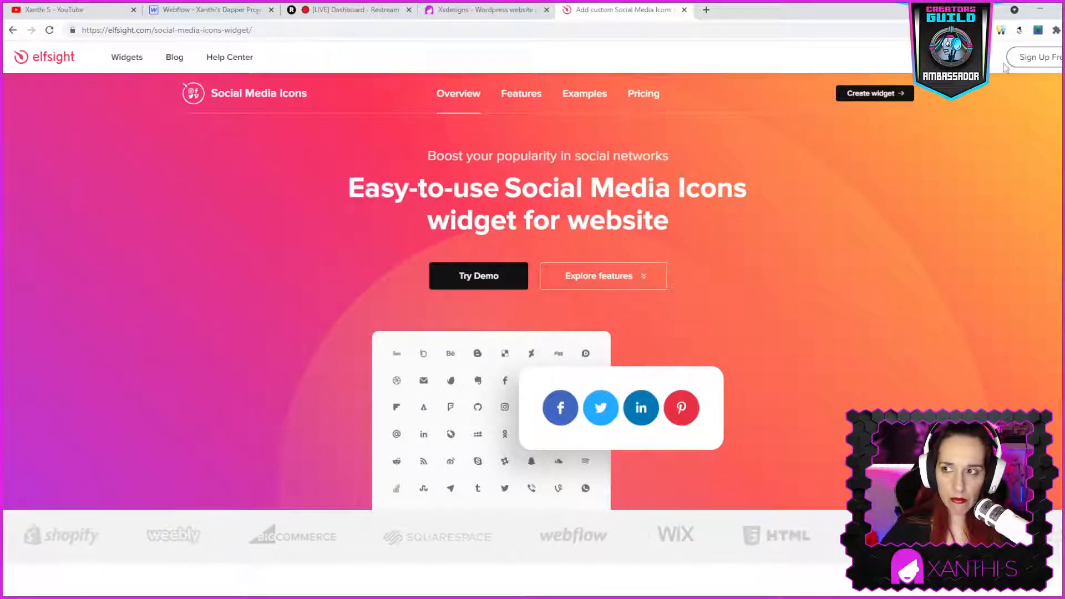
# - Open the Elfsight apps dashboard, dismiss the community popup, and start creating a Social Media Icons widget from the Social category
pyautogui.click(1037, 61)
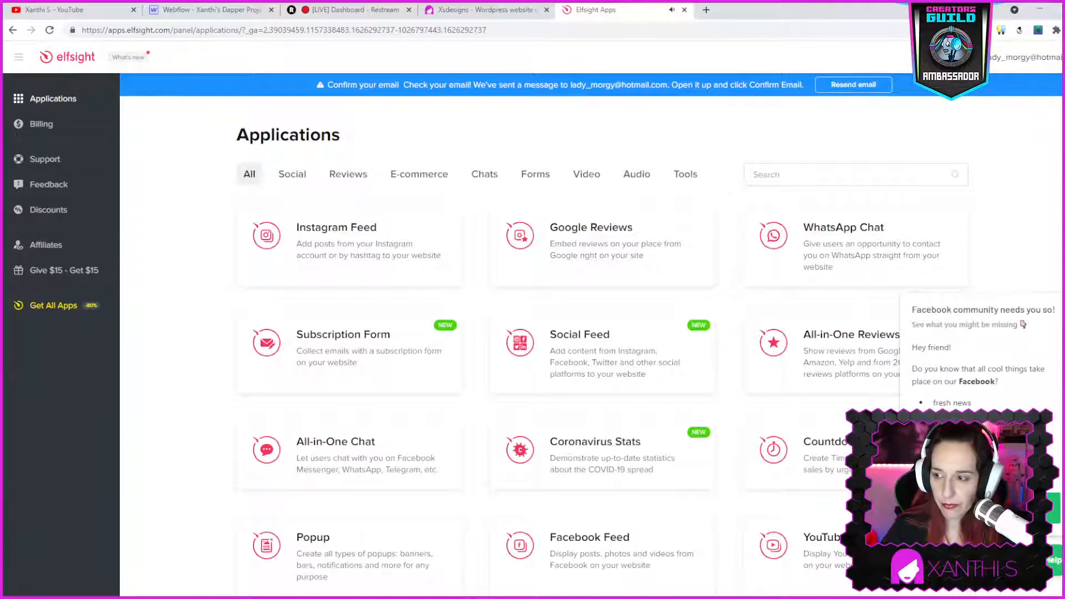
pyautogui.scroll(-2, 1048, 211)
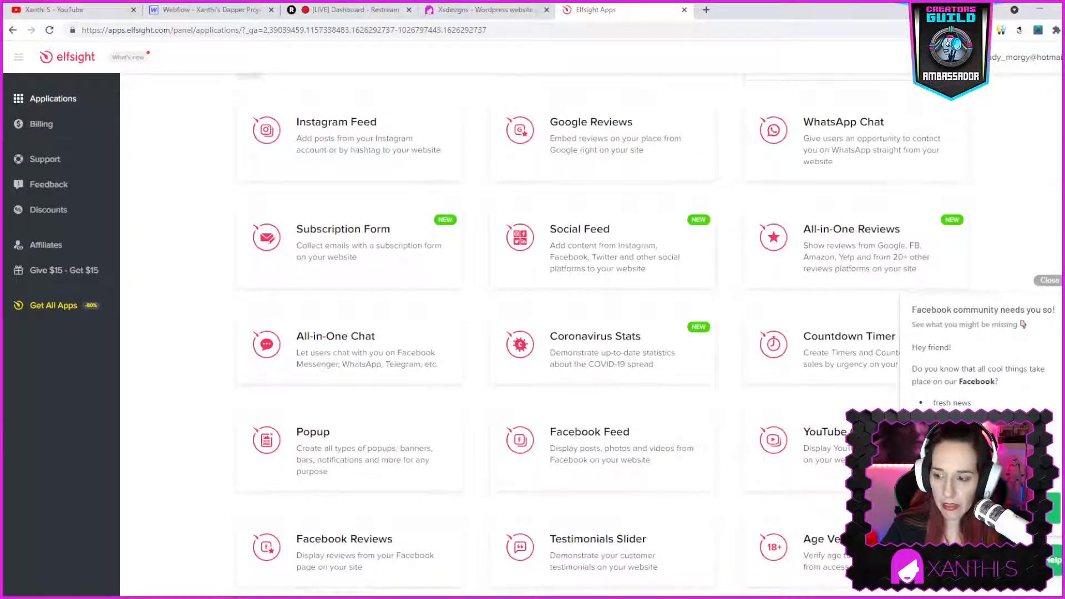
pyautogui.click(1048, 283)
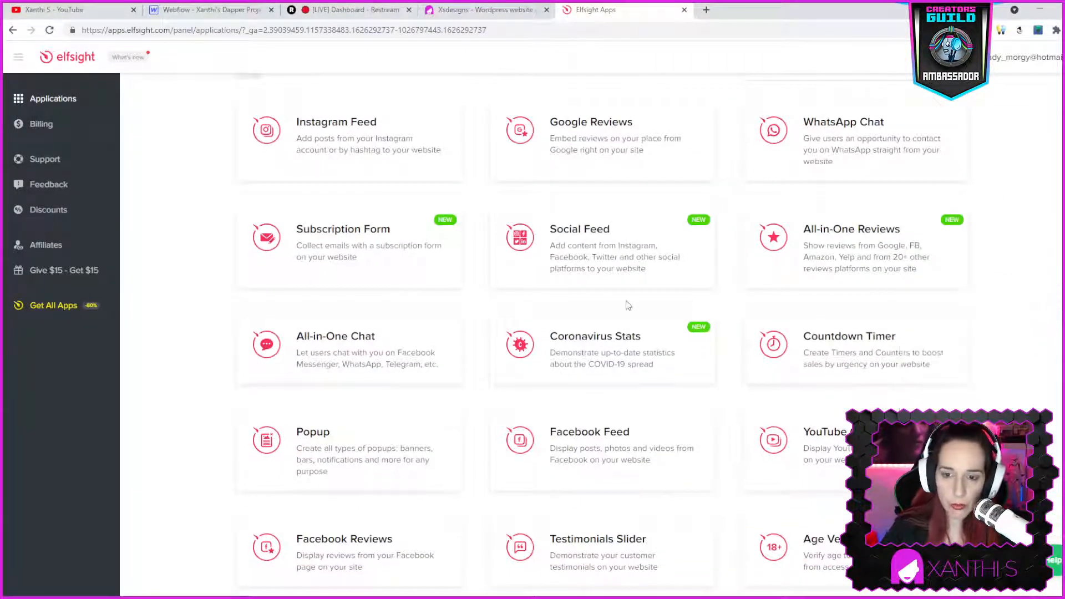
pyautogui.scroll(2, 628, 306)
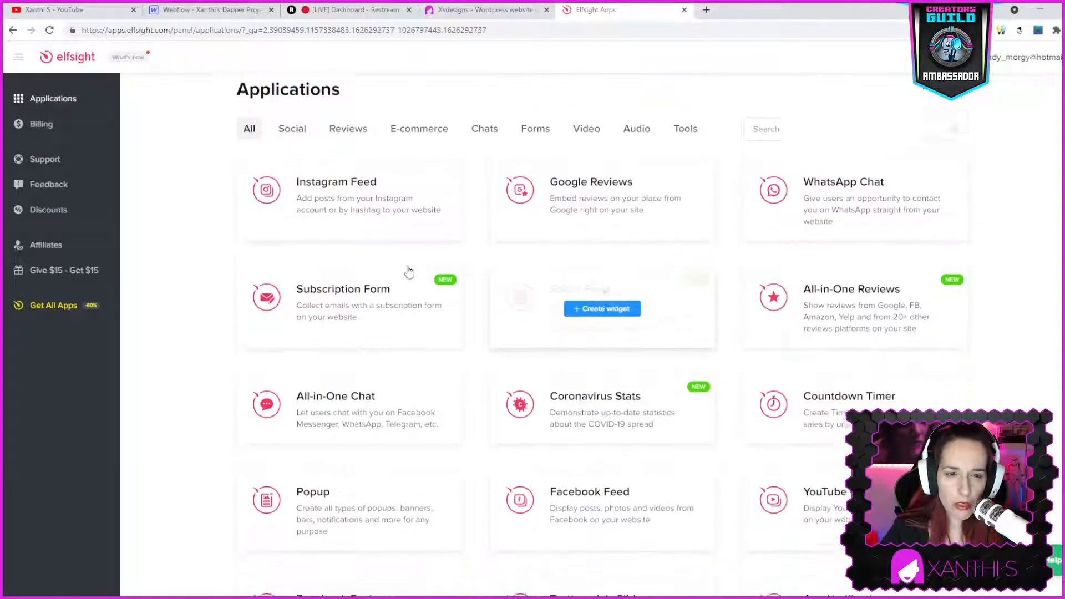
pyautogui.click(293, 121)
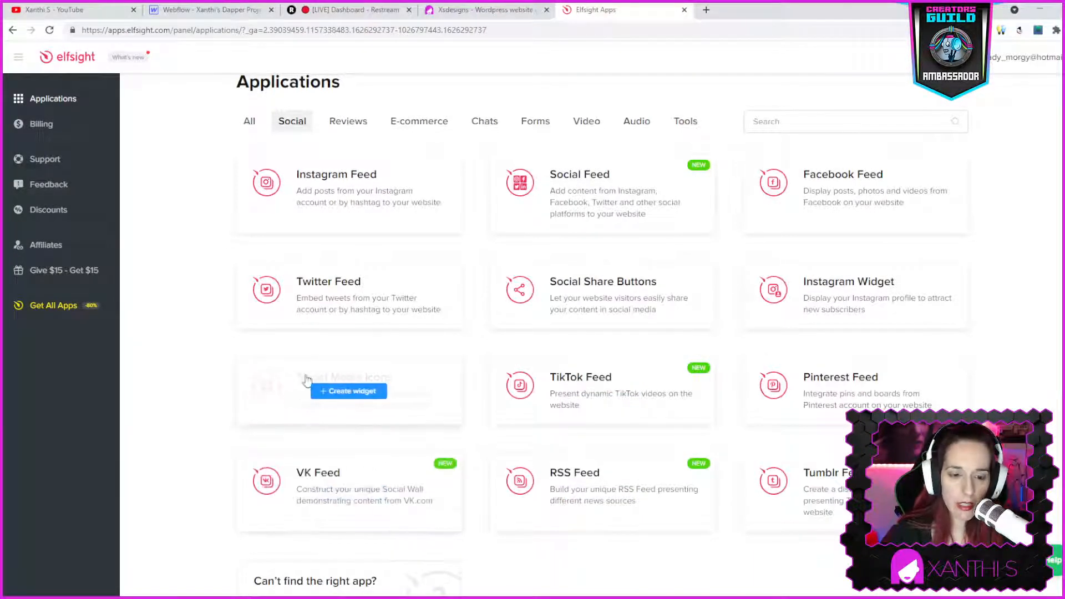
pyautogui.click(322, 387)
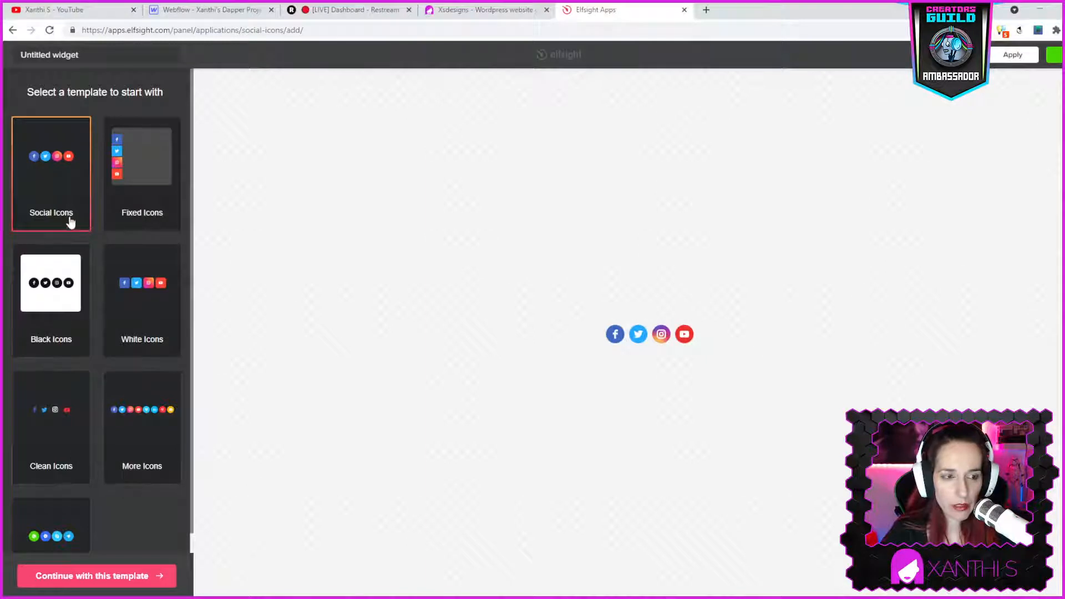
# - Compare the available icon templates against the website, then continue with the Social Icons template
pyautogui.click(67, 306)
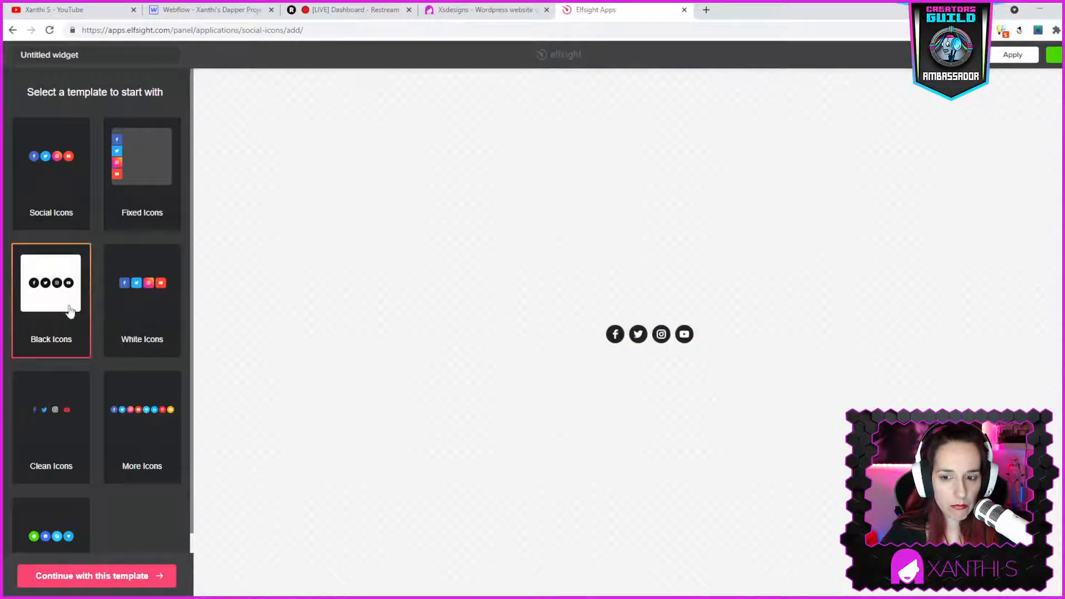
pyautogui.click(131, 311)
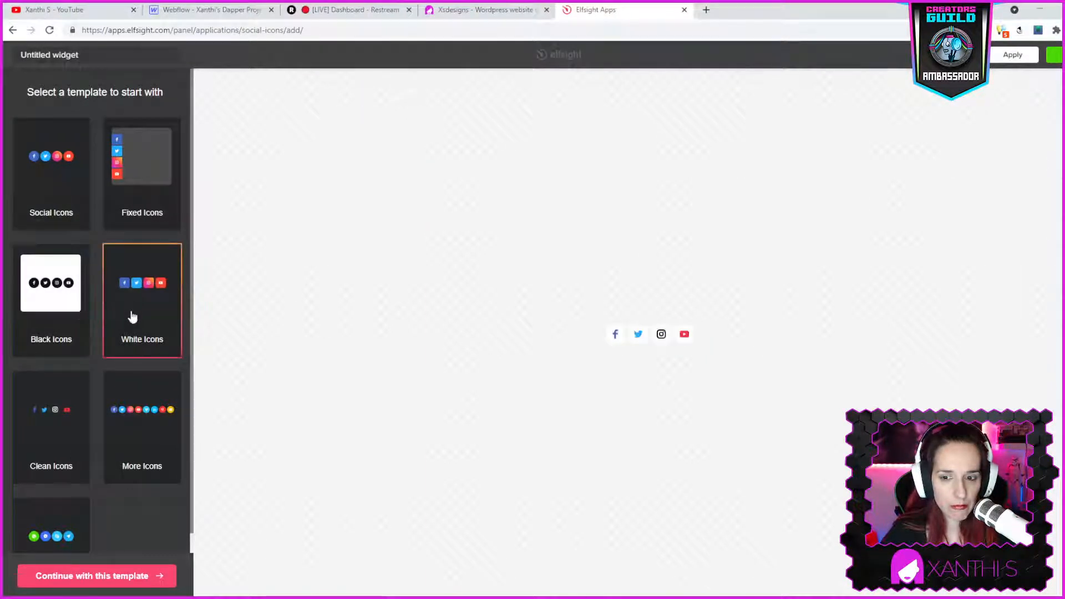
pyautogui.click(51, 450)
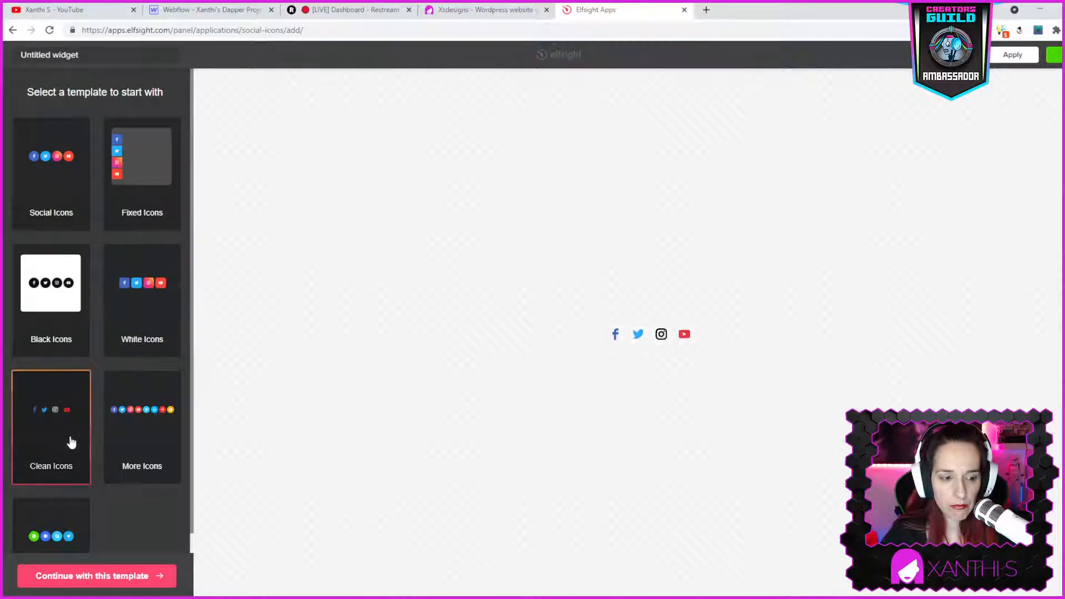
pyautogui.click(458, 16)
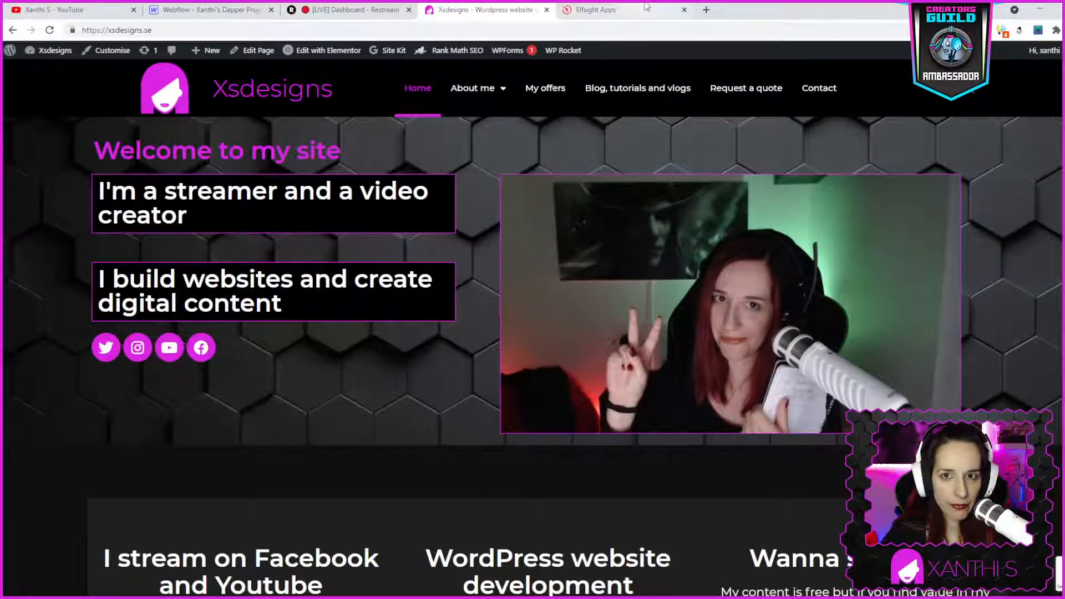
pyautogui.click(596, 9)
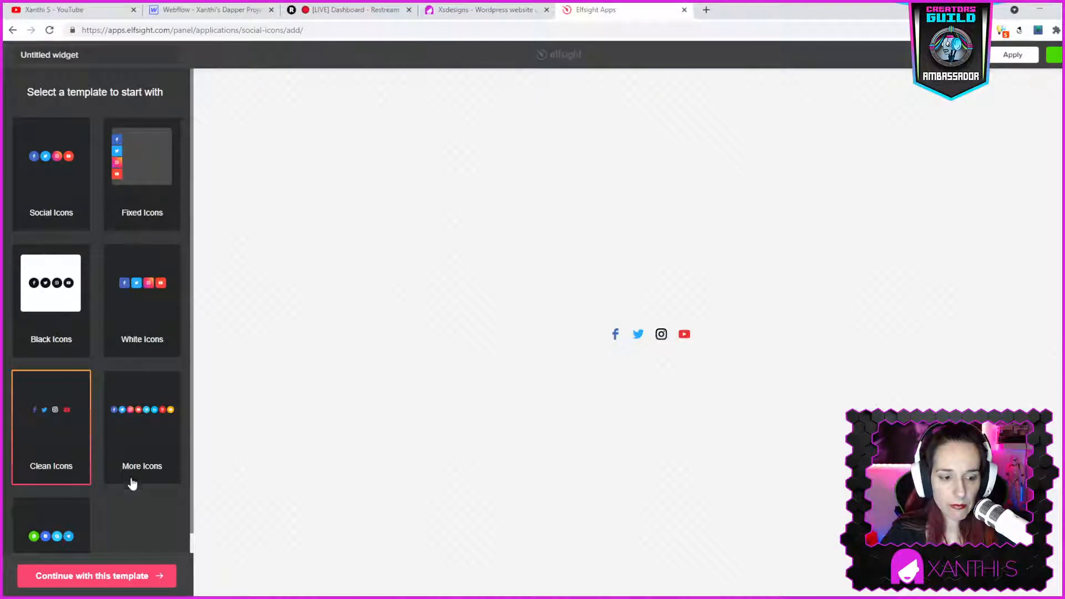
pyautogui.scroll(-2, 131, 482)
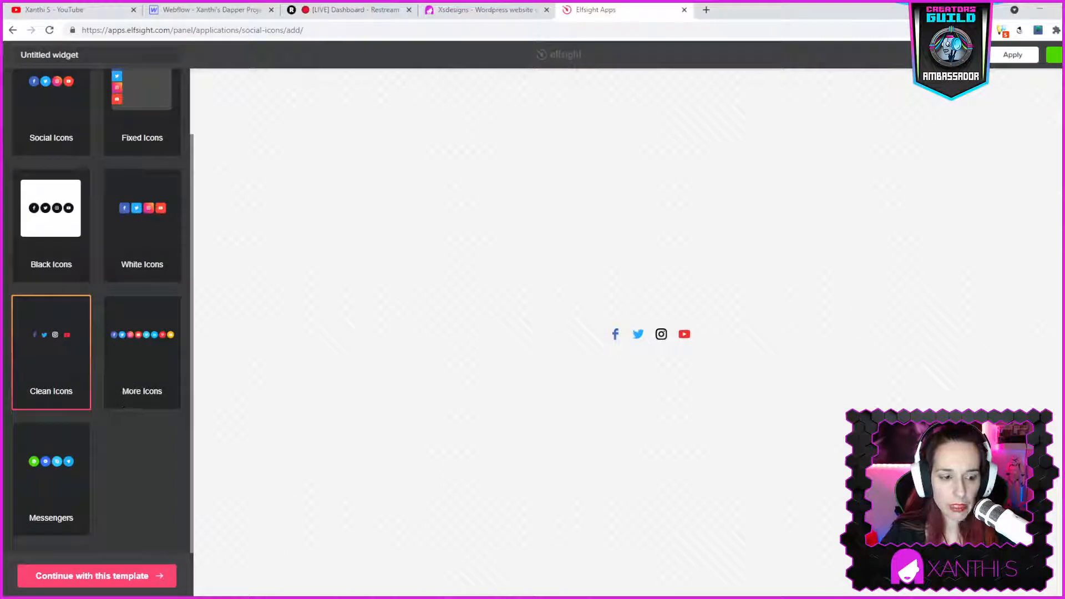
pyautogui.click(51, 461)
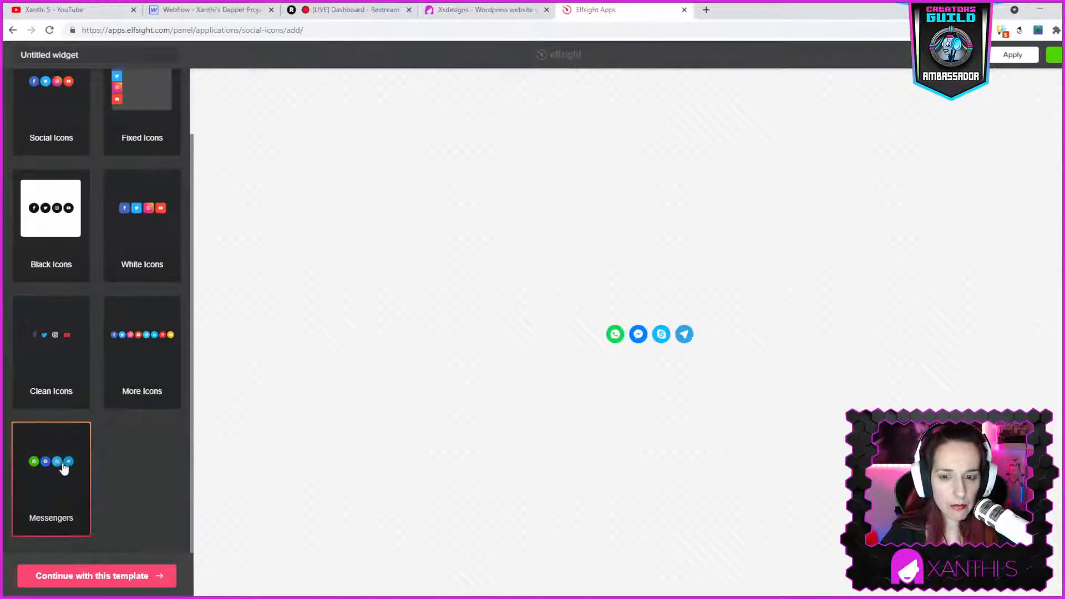
pyautogui.click(171, 368)
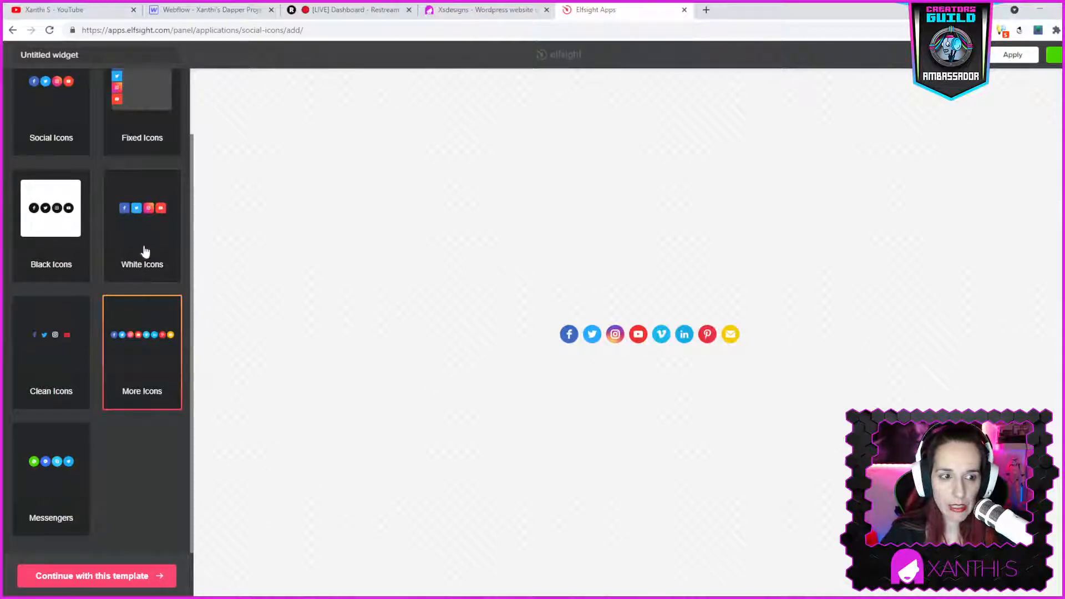
pyautogui.scroll(1, 103, 228)
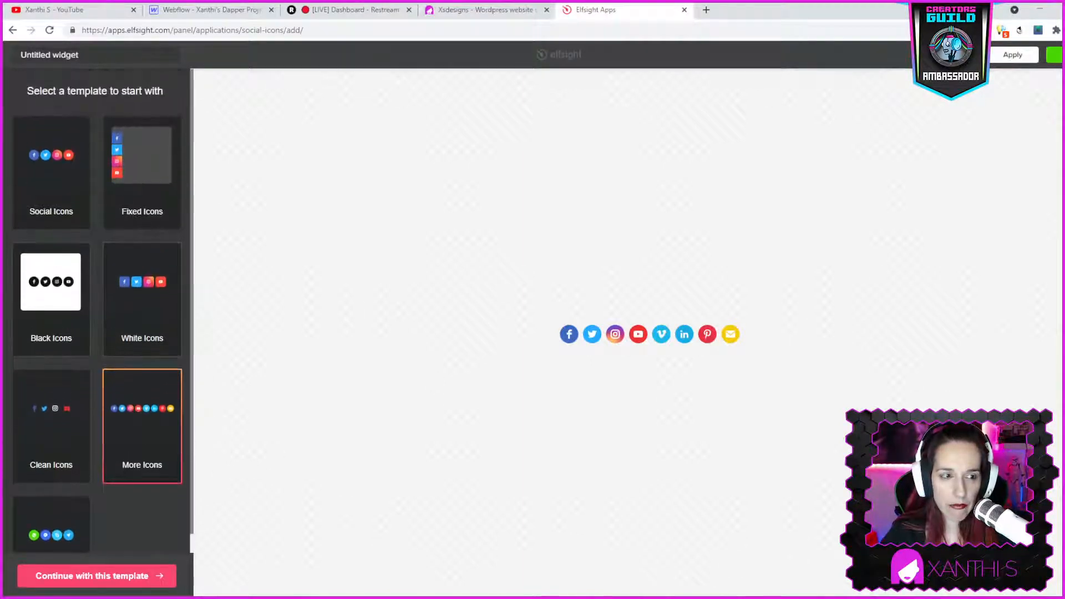
pyautogui.click(82, 332)
pyautogui.click(45, 159)
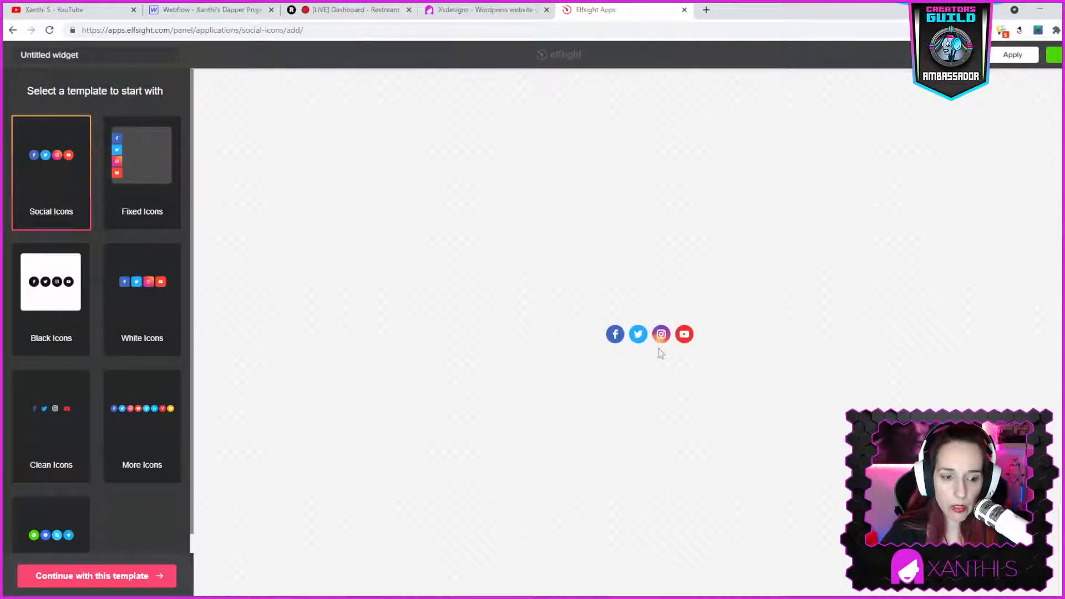
pyautogui.click(135, 577)
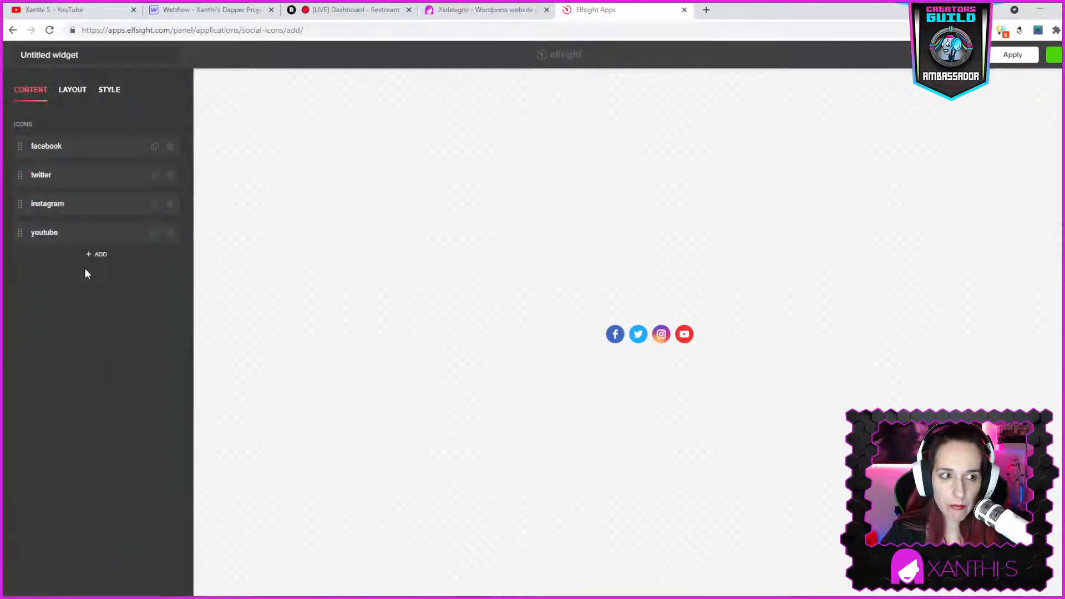
# - Replace the Facebook icon's profile URL username with the creator's Facebook username
pyautogui.click(71, 146)
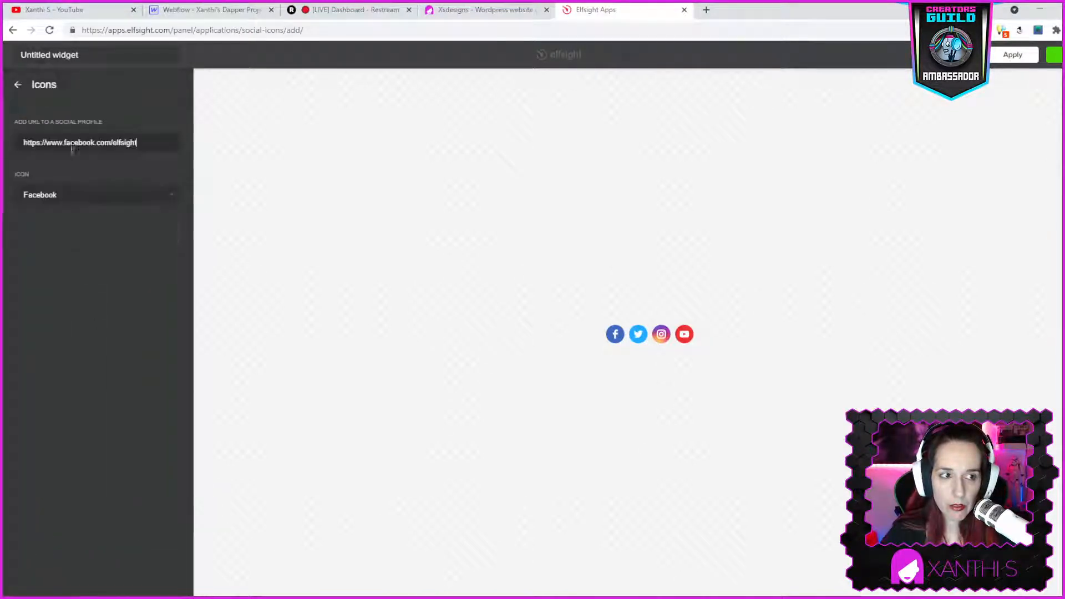
pyautogui.doubleClick(127, 143)
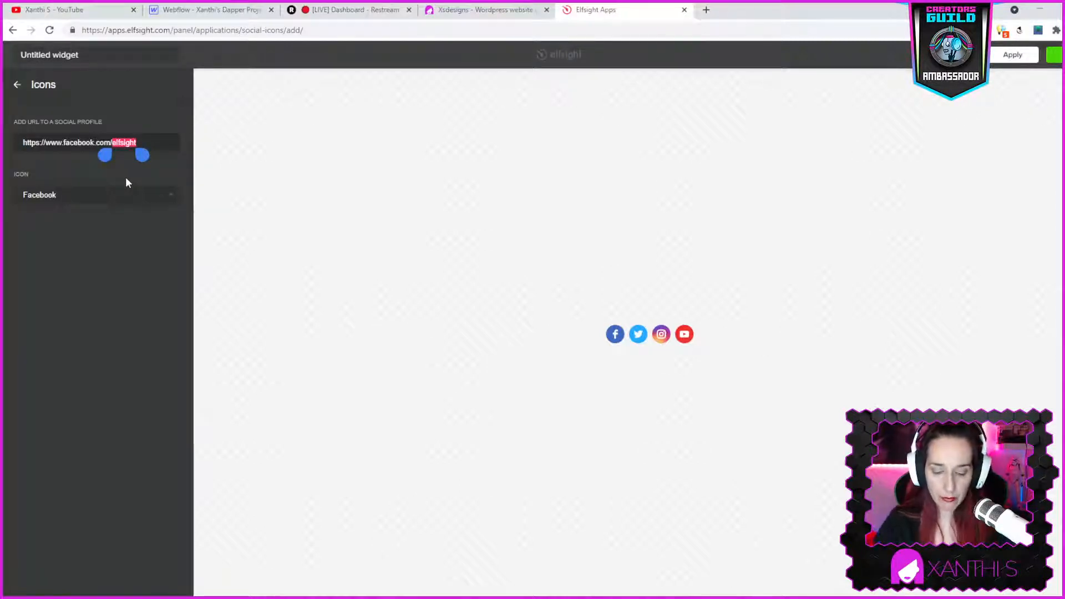
pyautogui.write('xsyrakou')
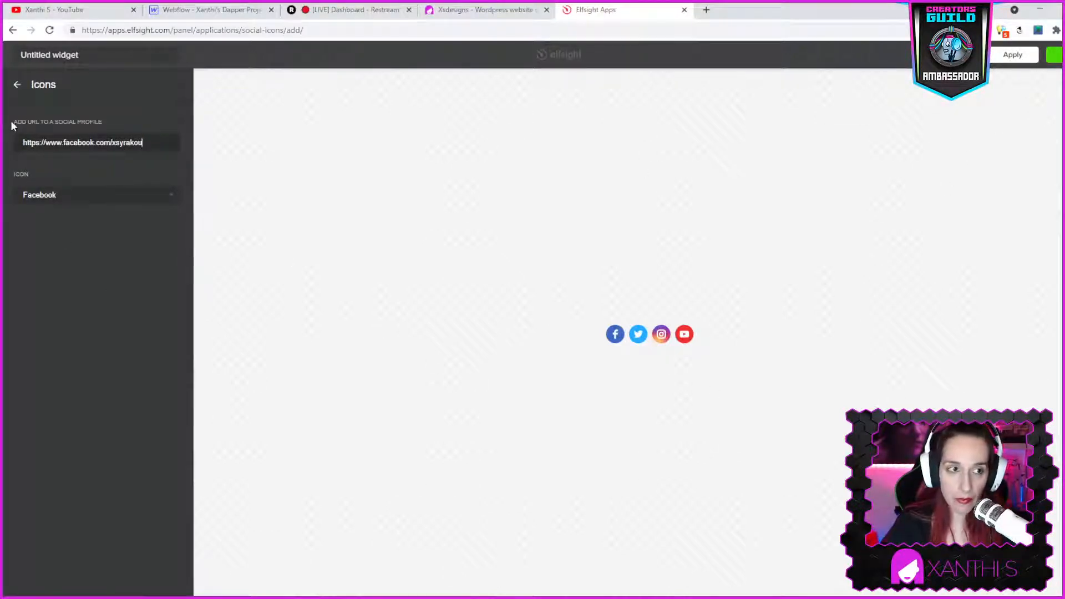
pyautogui.click(15, 84)
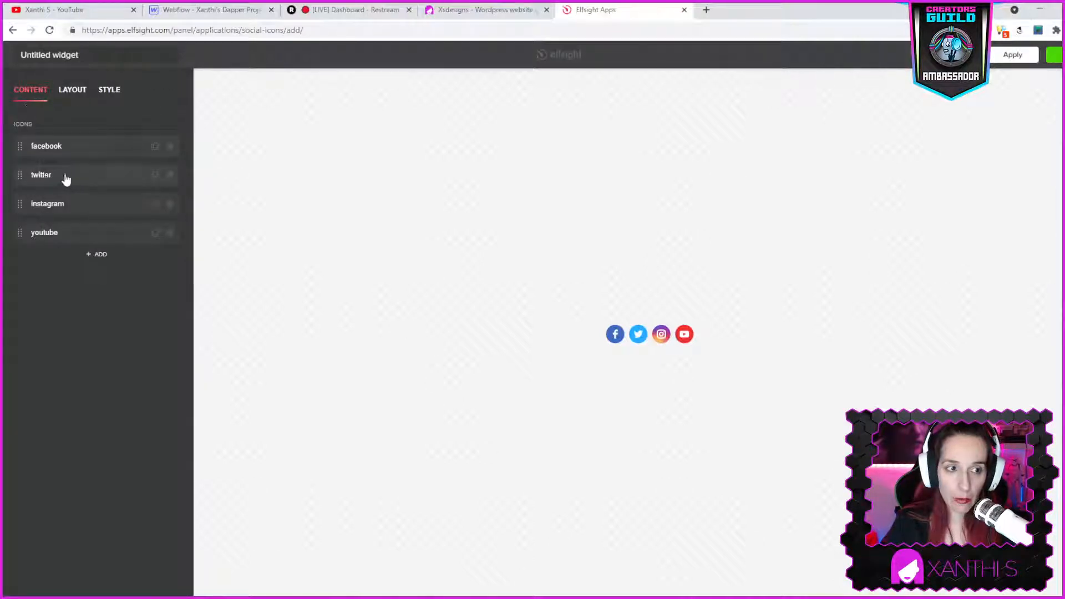
# - Replace the Twitter icon's profile URL username with the creator's Twitter username
pyautogui.click(83, 175)
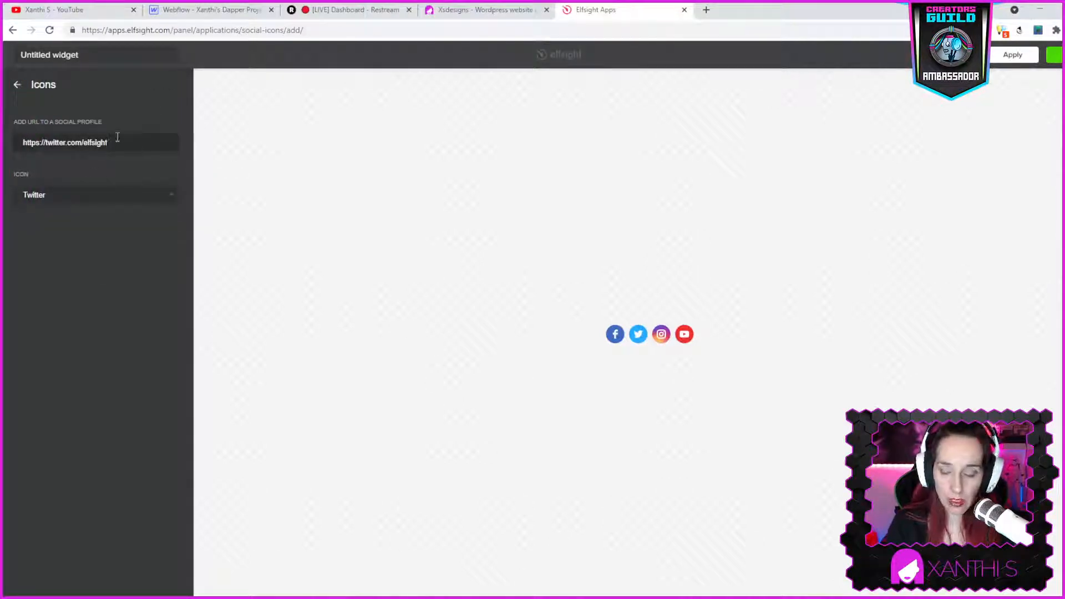
pyautogui.press('BackSpace')
pyautogui.press('BackSpace')
pyautogui.press('BackSpace')
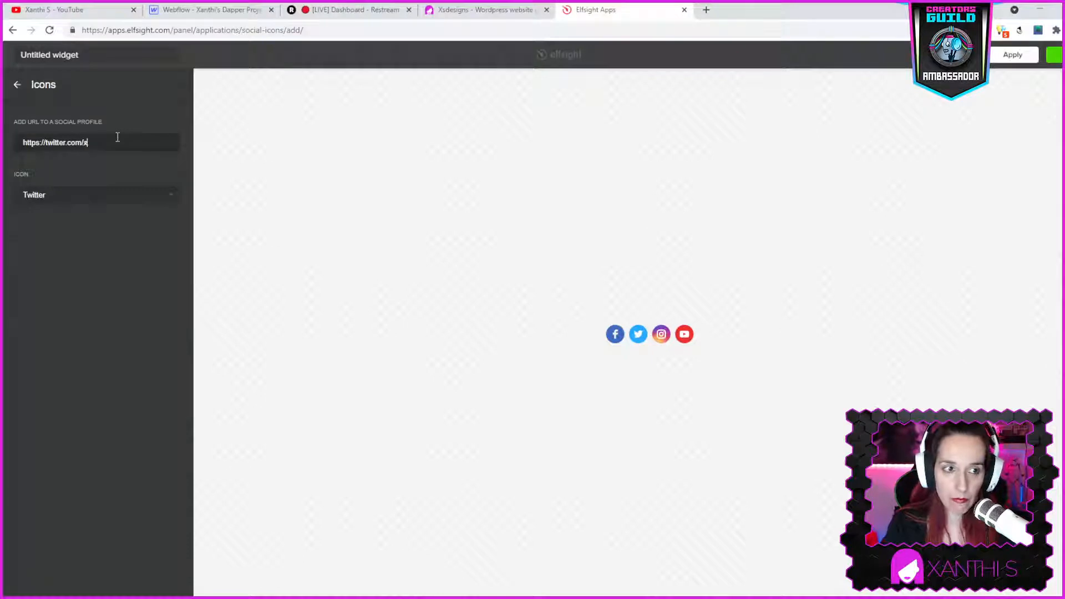
pyautogui.write('xsyrak')
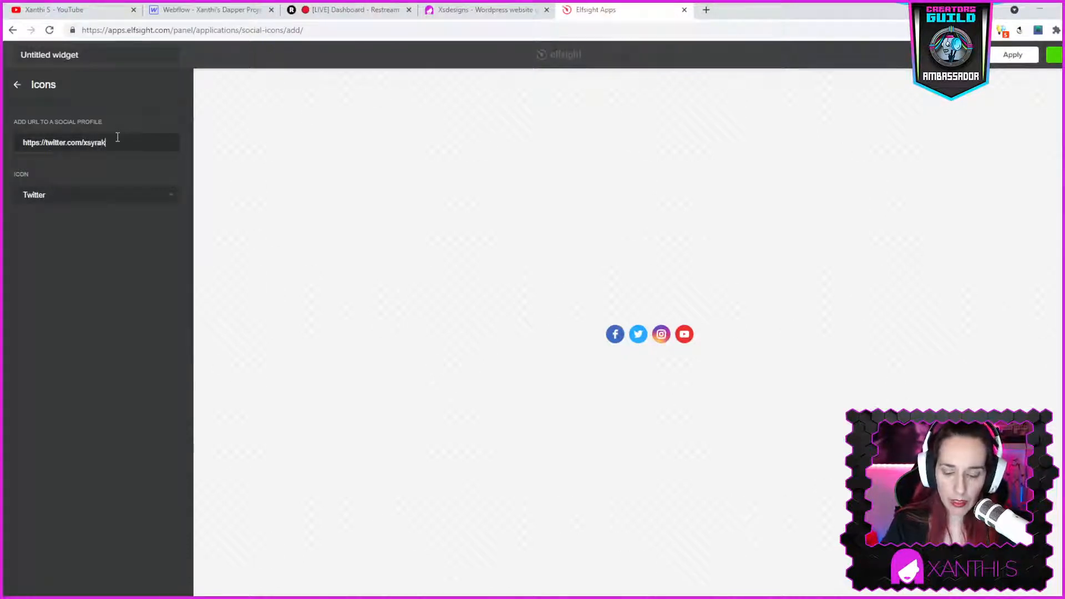
pyautogui.write('ou')
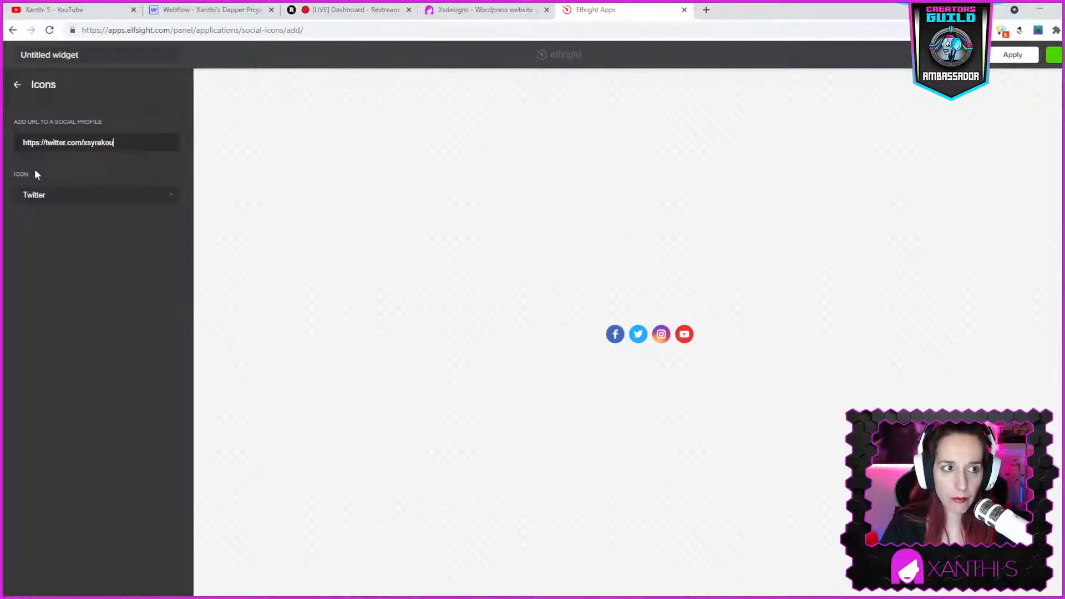
pyautogui.click(15, 85)
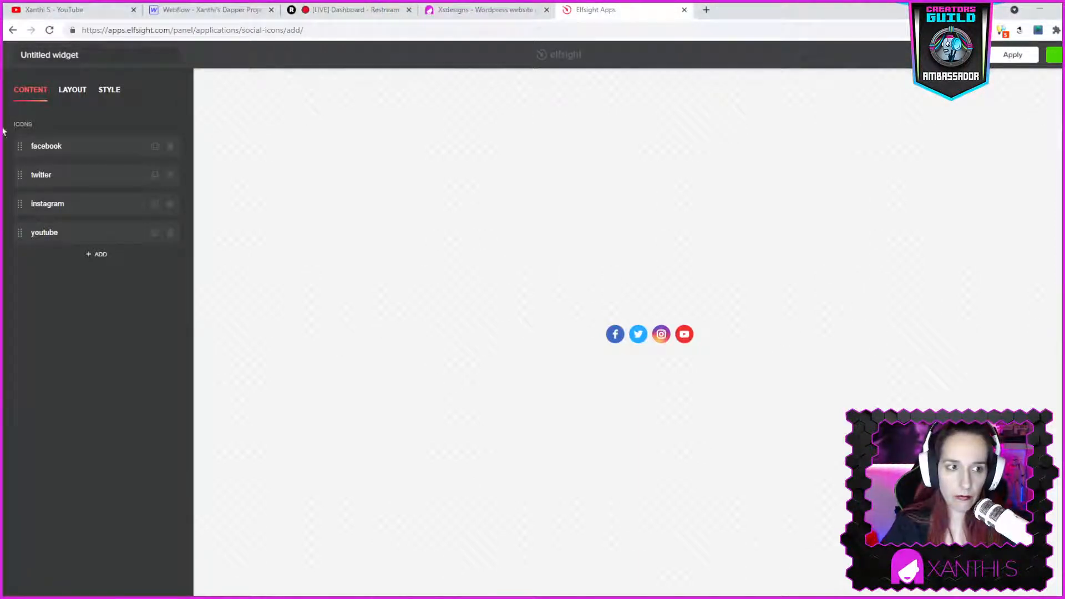
# - Replace the Instagram icon's profile URL username with the creator's Instagram username
pyautogui.click(42, 206)
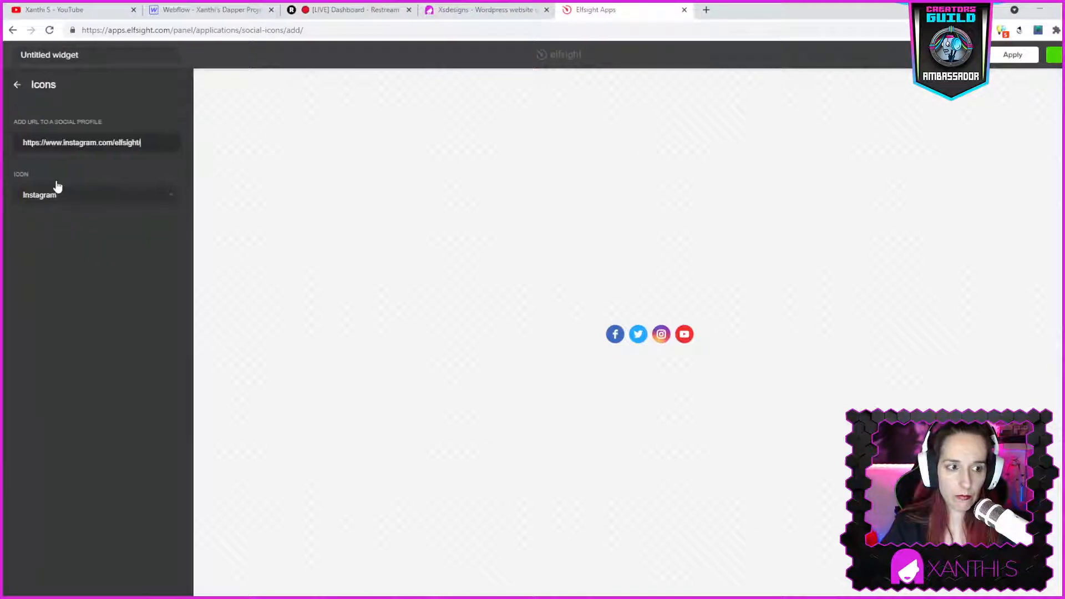
pyautogui.click(137, 139)
pyautogui.press('BackSpace')
pyautogui.press('BackSpace')
pyautogui.press('BackSpace')
pyautogui.press('BackSpace')
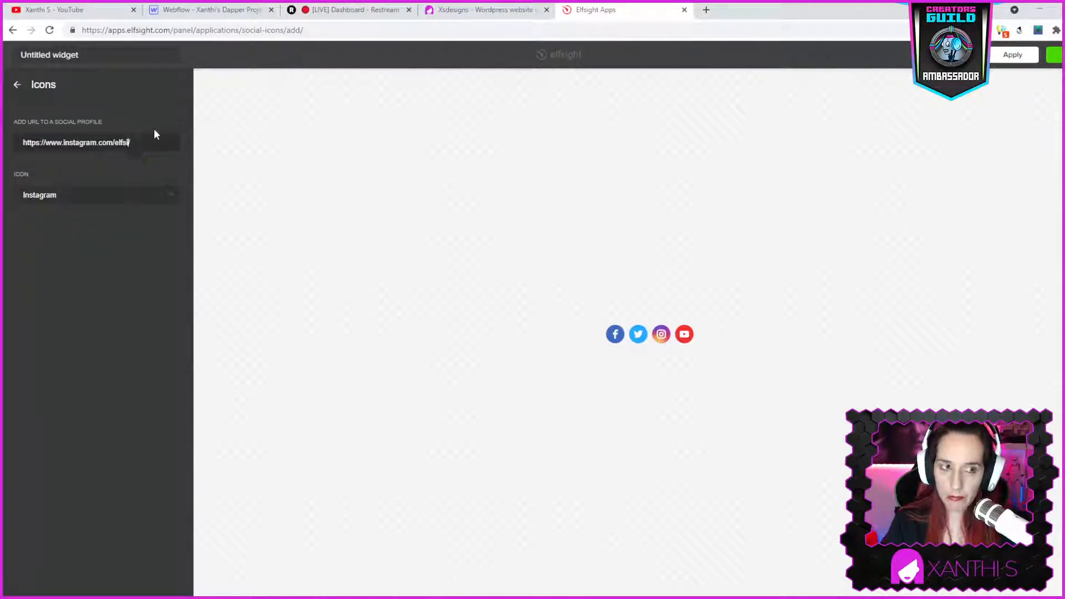
pyautogui.press('BackSpace')
pyautogui.write('xsyrakou')
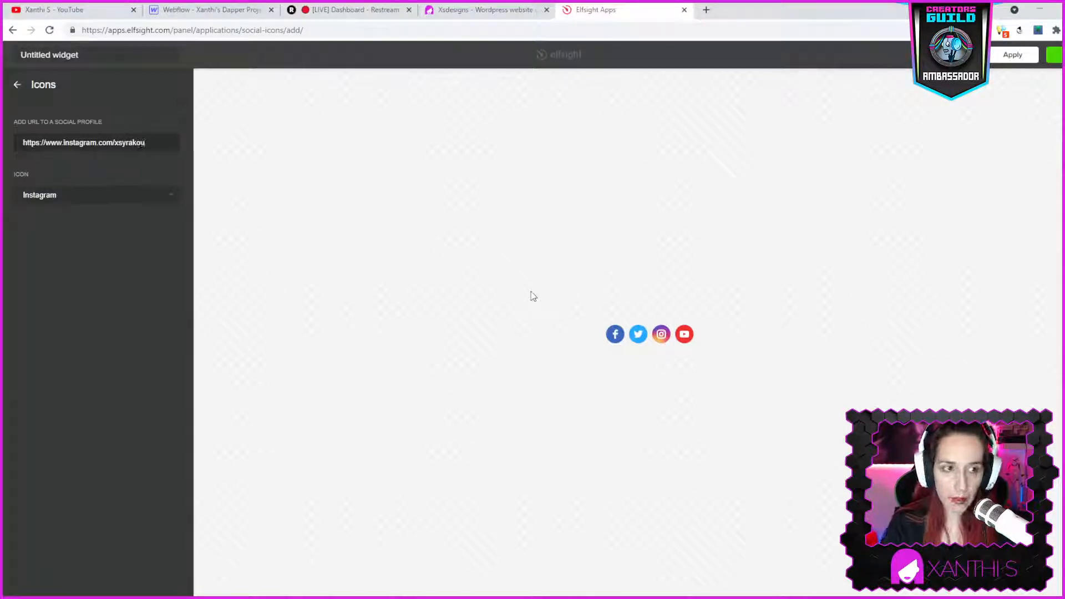
pyautogui.click(22, 86)
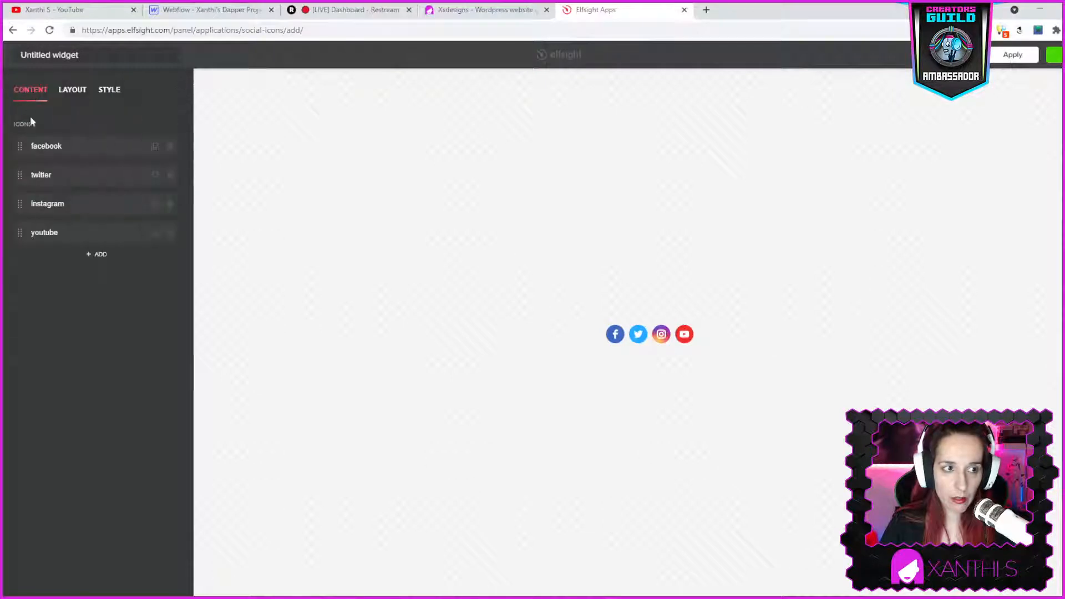
# - Replace the YouTube icon's profile URL username with the creator's YouTube channel name
pyautogui.click(63, 235)
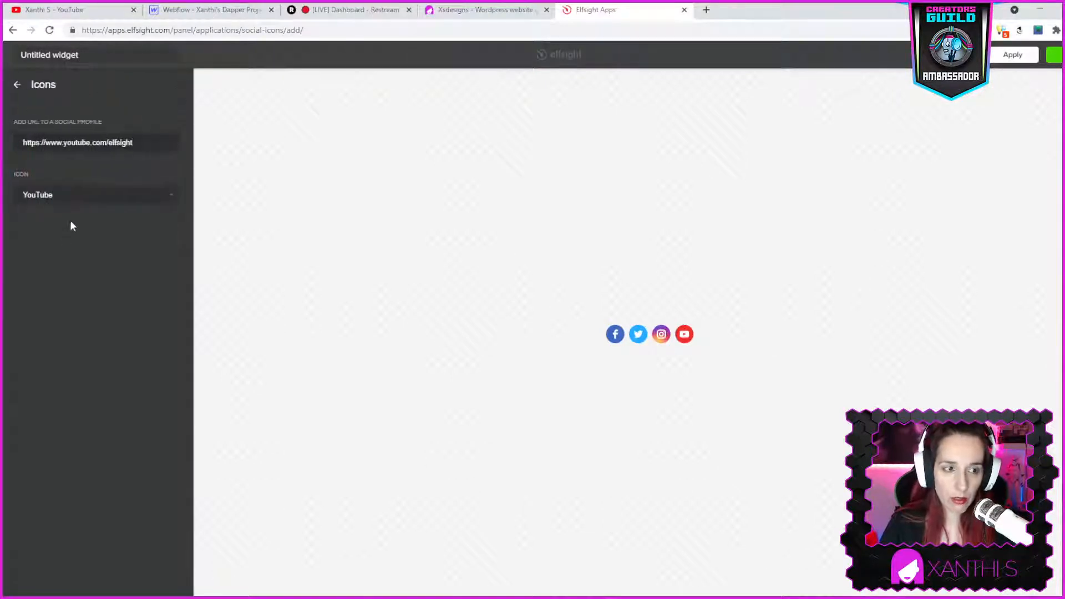
pyautogui.click(144, 140)
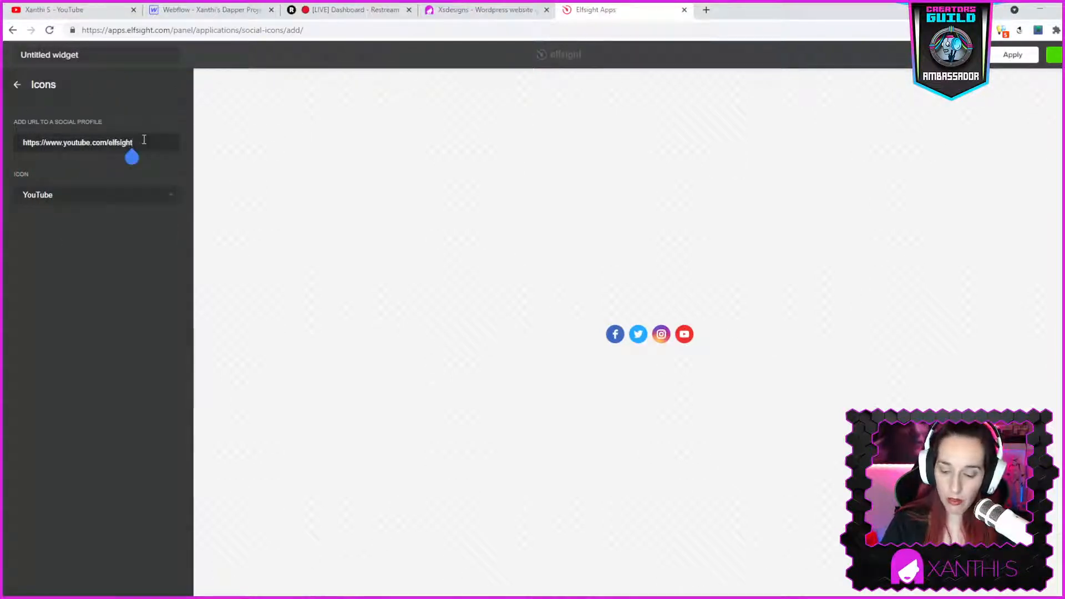
pyautogui.press('BackSpace')
pyautogui.press('BackSpace')
pyautogui.press('BackSpace')
pyautogui.press('BackSpace')
pyautogui.press('BackSpace')
pyautogui.press('BackSpace')
pyautogui.press('BackSpace')
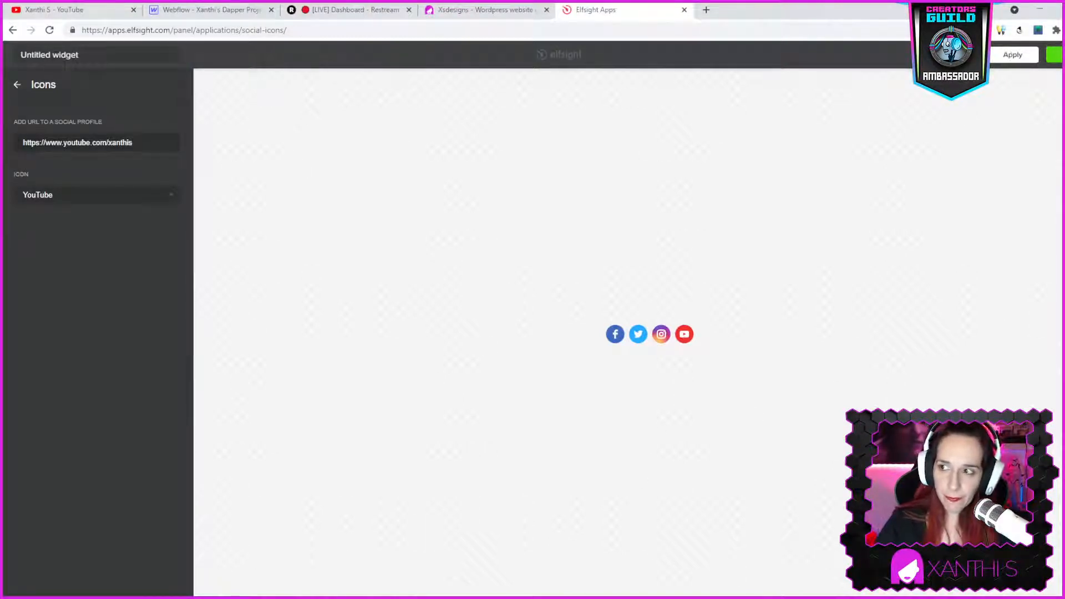
# - Apply the widget and select the free Lite plan to get its embed code
pyautogui.click(1055, 55)
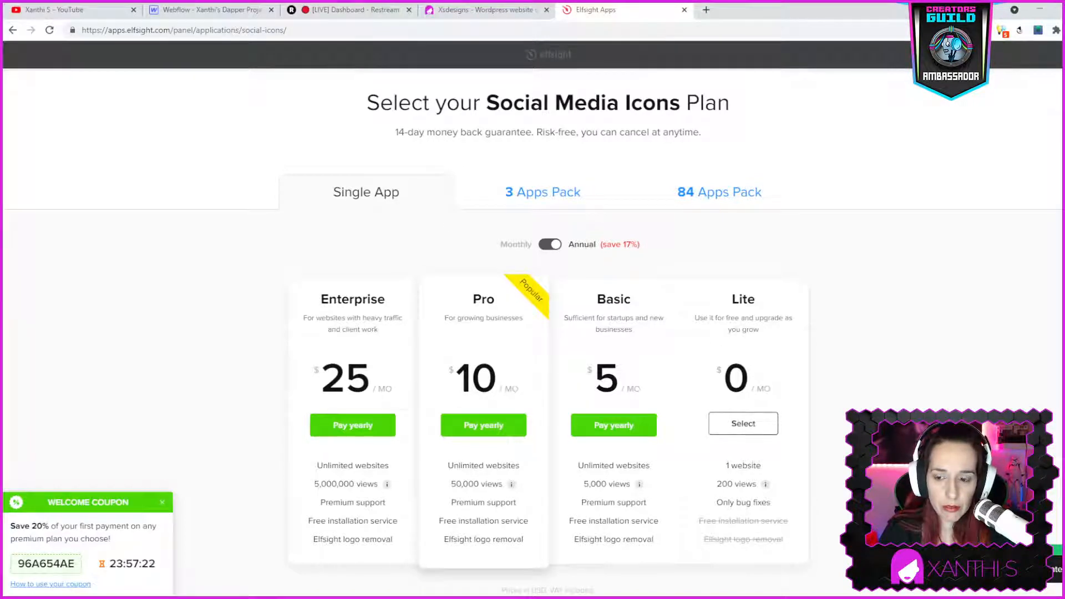
pyautogui.click(749, 425)
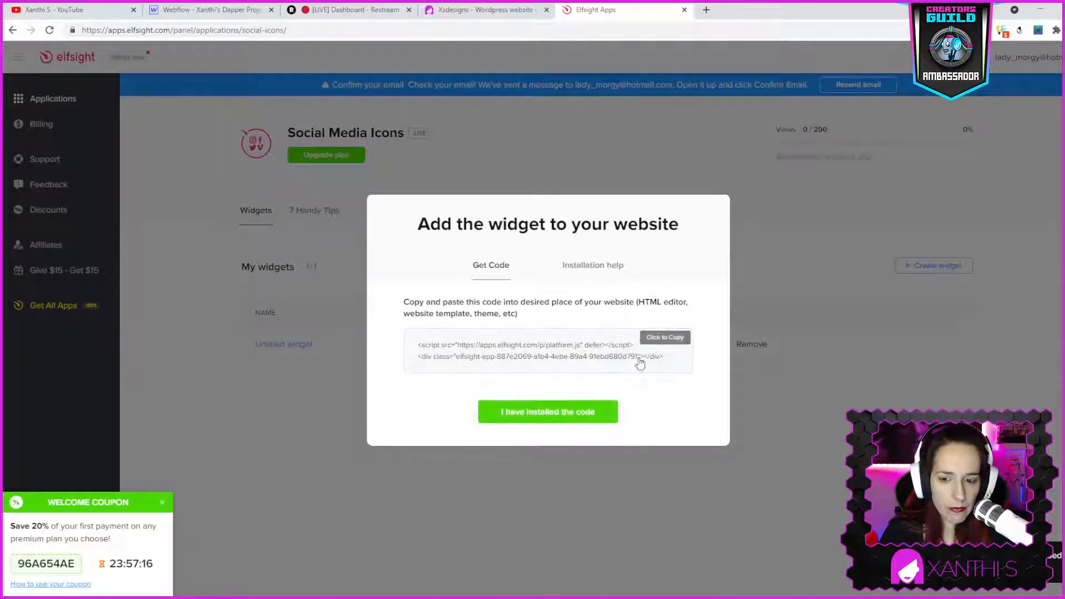
# - Copy the widget's embed code and switch to the Webflow Designer project
pyautogui.click(663, 340)
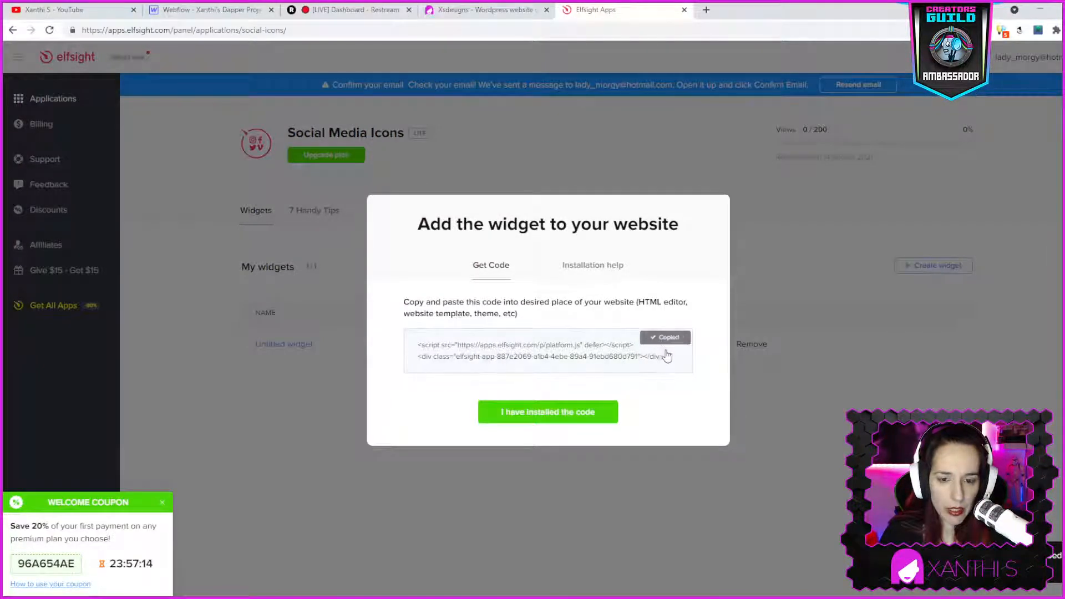
pyautogui.click(507, 10)
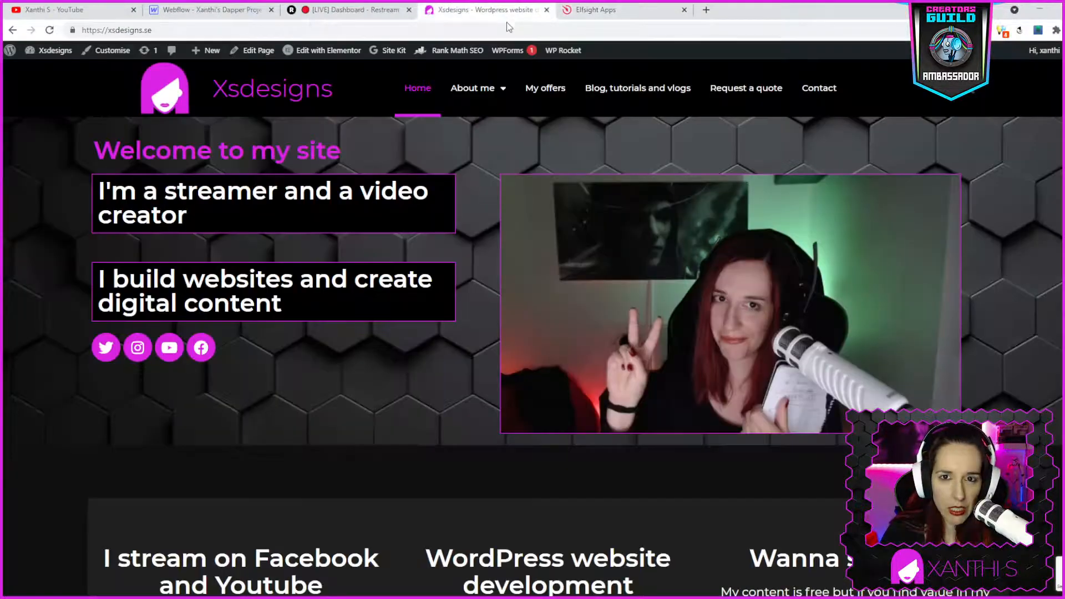
pyautogui.click(238, 11)
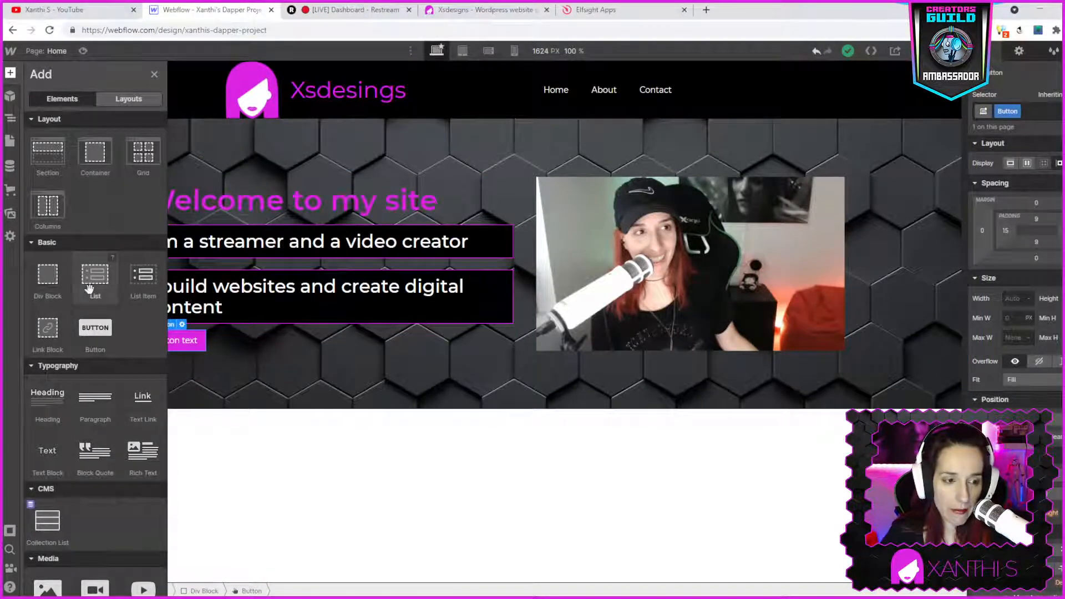
# - Try to add an Embed component from the Add panel to the Webflow page
pyautogui.scroll(-1, 104, 395)
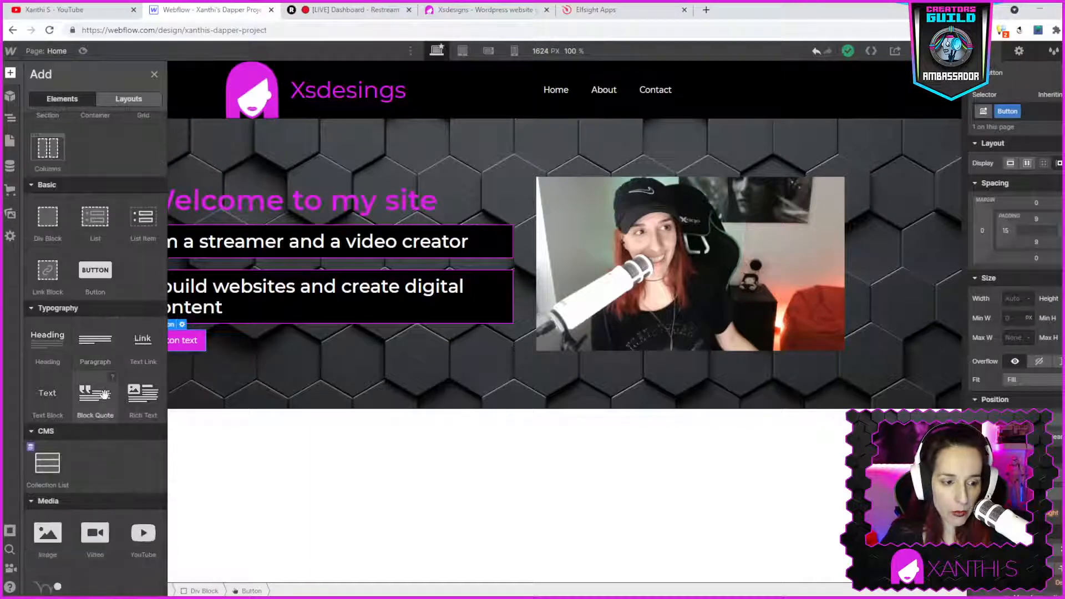
pyautogui.scroll(-5, 104, 395)
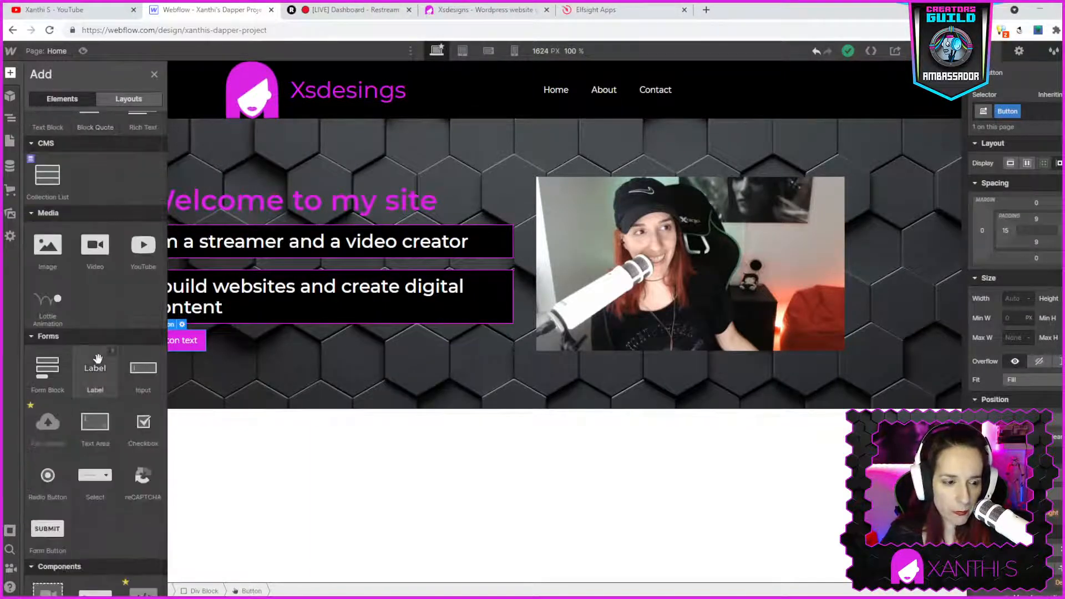
pyautogui.scroll(-2, 97, 359)
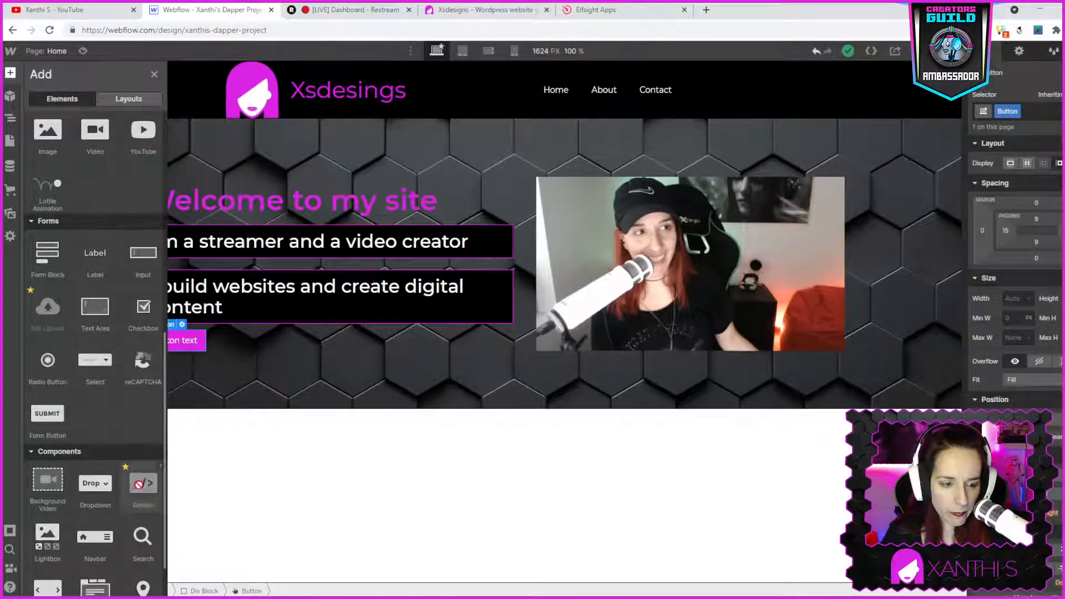
pyautogui.scroll(-1, 138, 488)
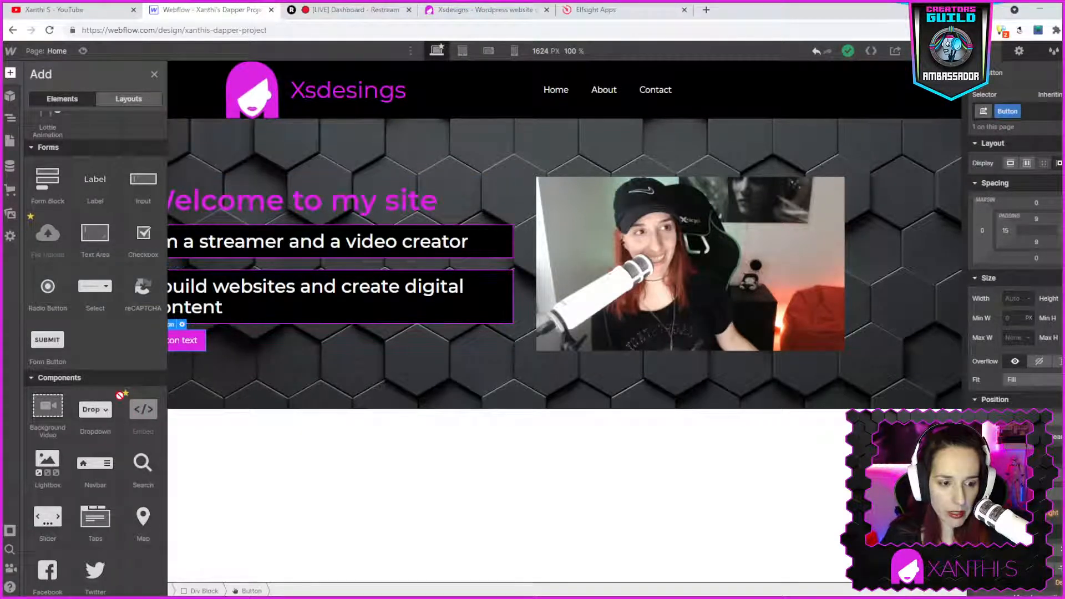
pyautogui.click(126, 394)
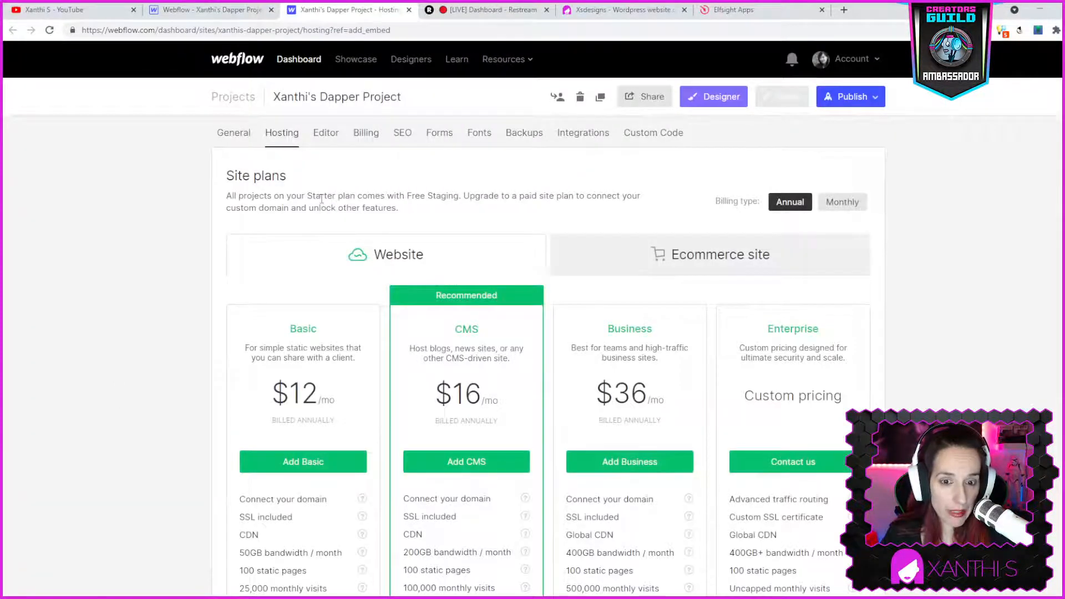
pyautogui.click(197, 13)
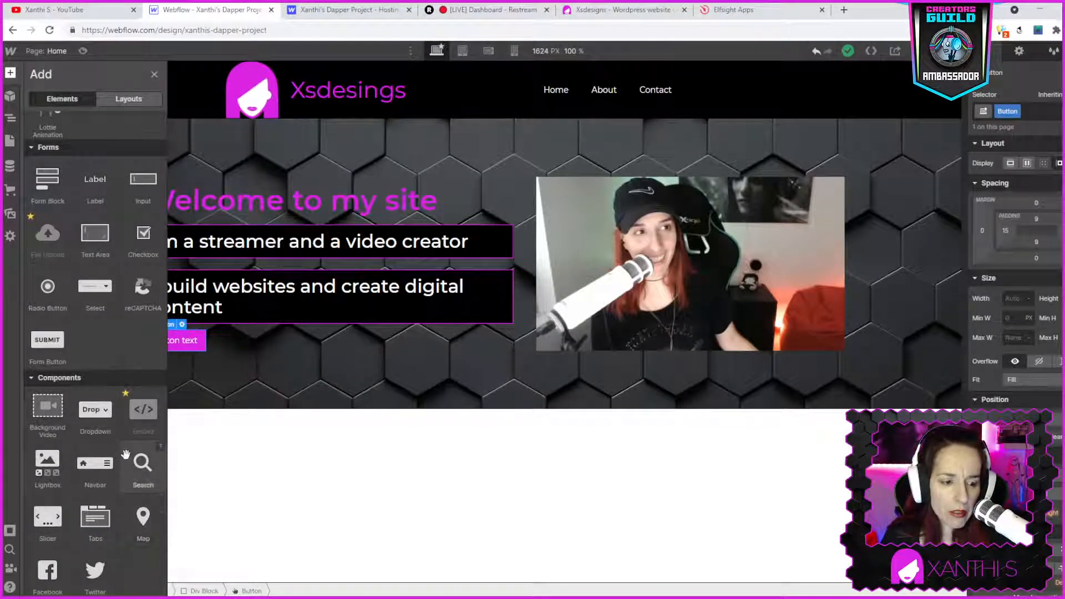
# - Add a Paragraph element below the two text boxes in the hero section
pyautogui.scroll(4, 138, 347)
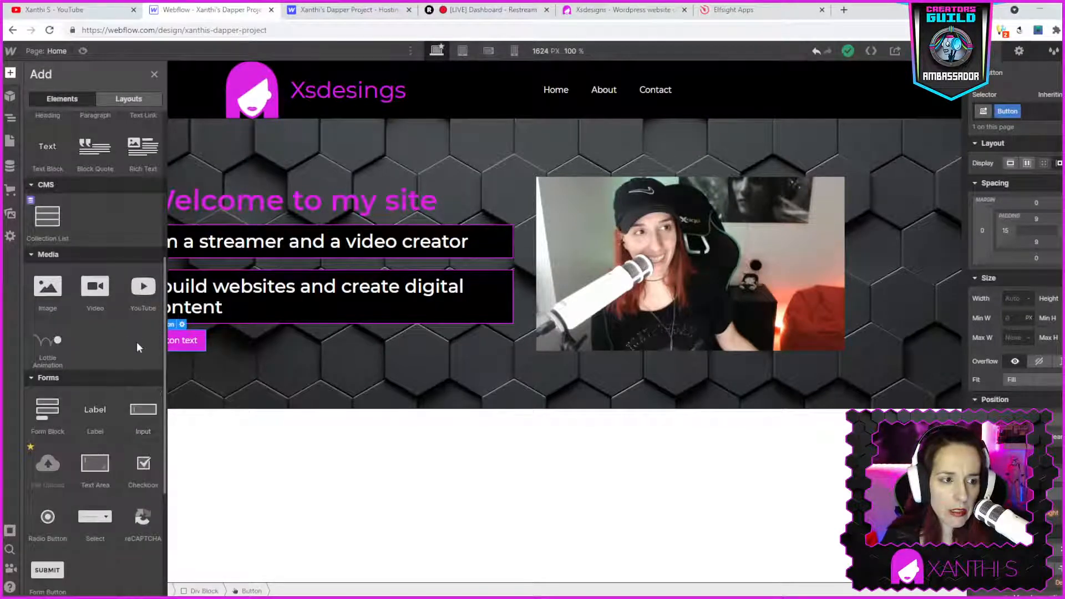
pyautogui.scroll(2, 139, 347)
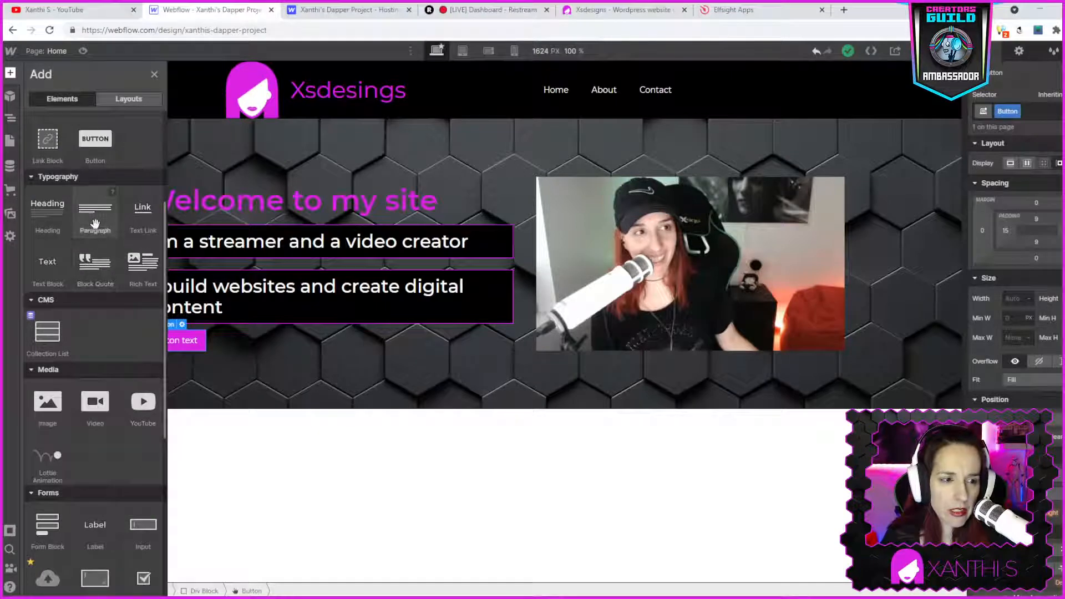
pyautogui.moveTo(83, 213); pyautogui.dragTo(214, 318)
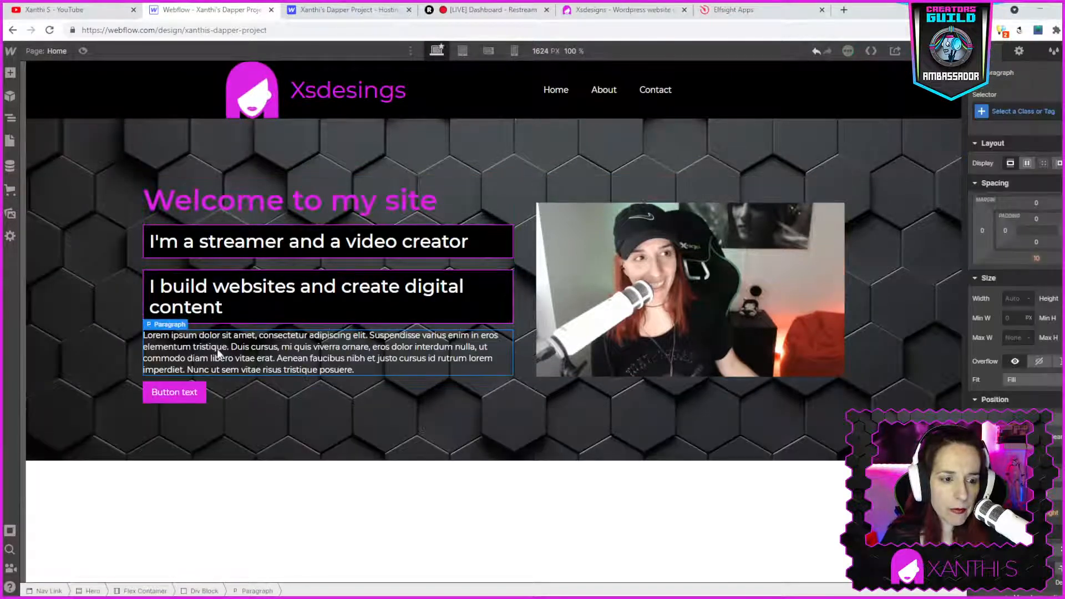
# - Paste the embed code into the paragraph, then undo the paste
pyautogui.doubleClick(201, 348)
pyautogui.click(200, 348)
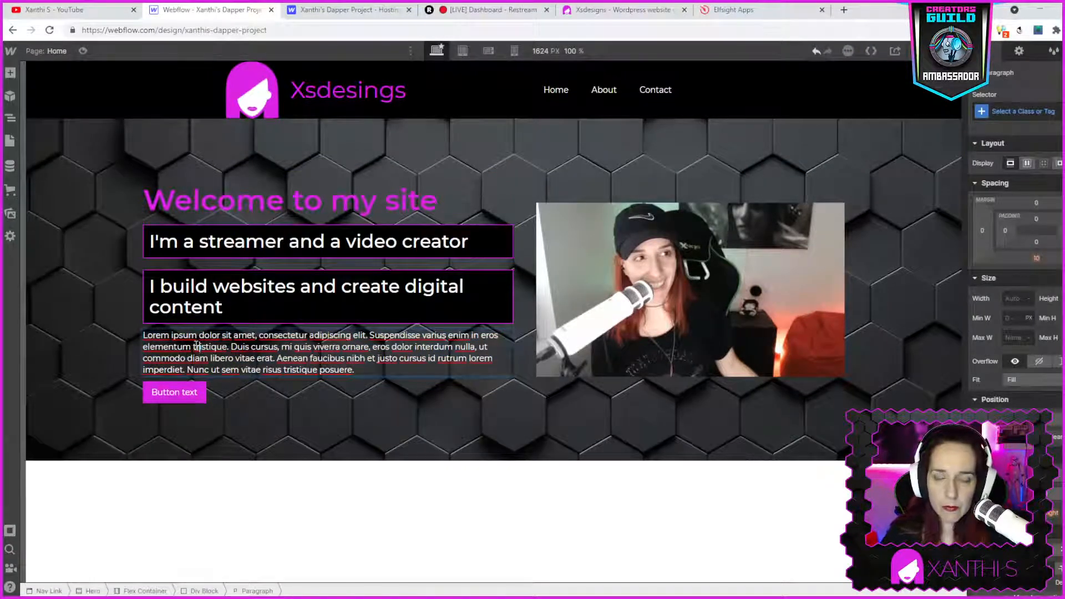
pyautogui.hotkey('ctrl', 'v')
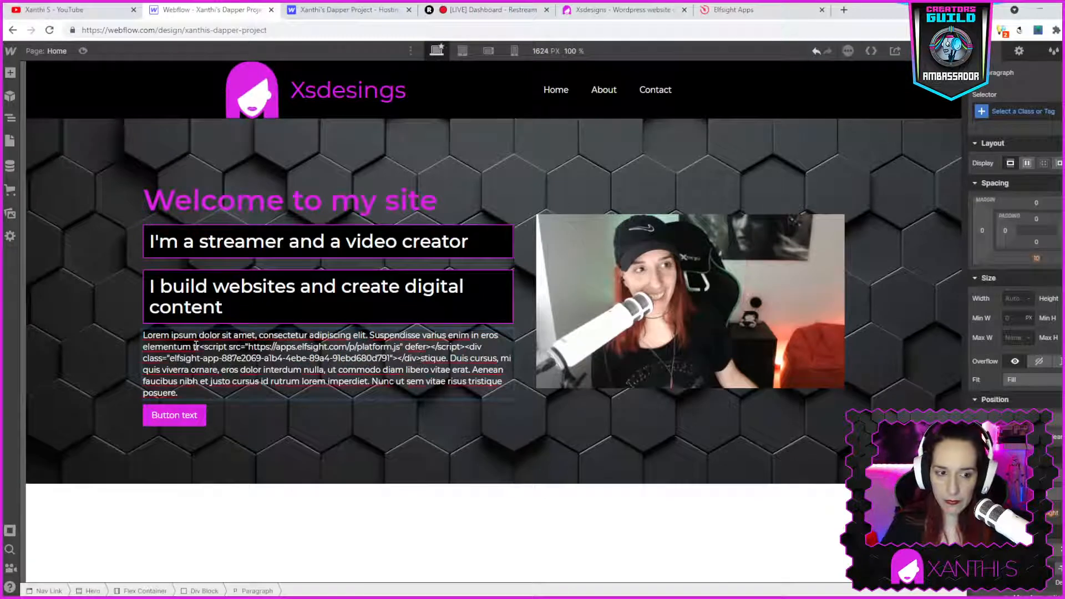
pyautogui.hotkey('ctrl', 'z')
# - Clear the paragraph's placeholder text
pyautogui.tripleClick(195, 346)
pyautogui.press('Delete')
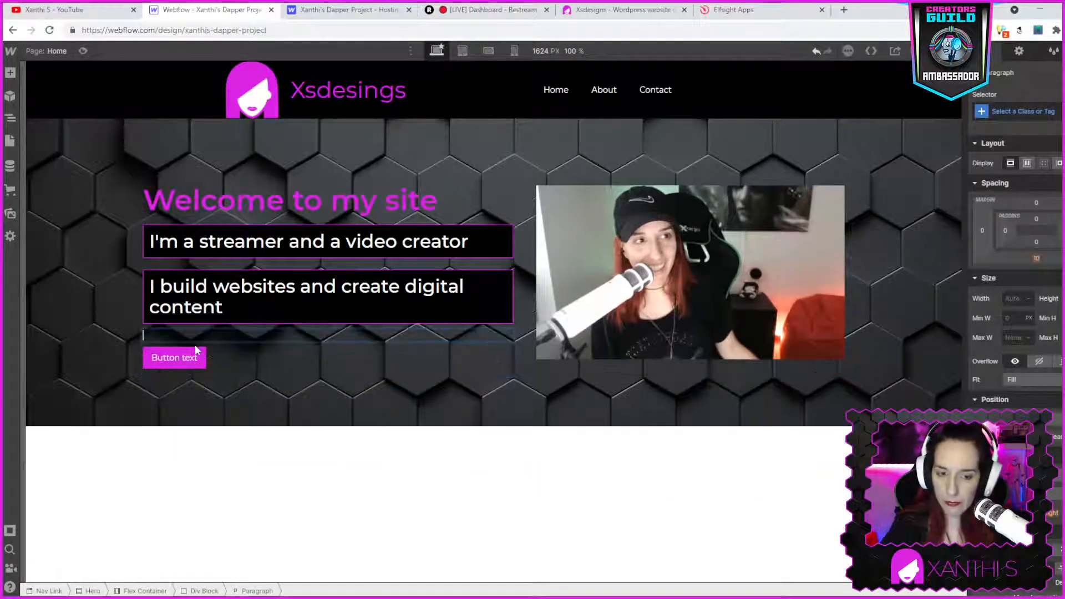
pyautogui.click(167, 330)
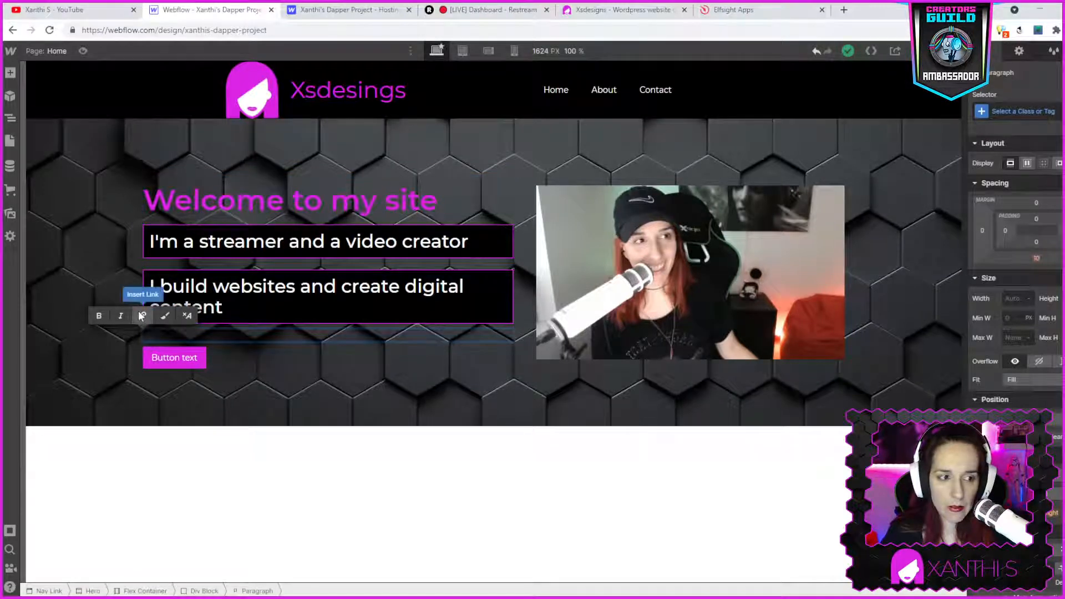
# - Search the Add panel for an HTML element
pyautogui.click(5, 78)
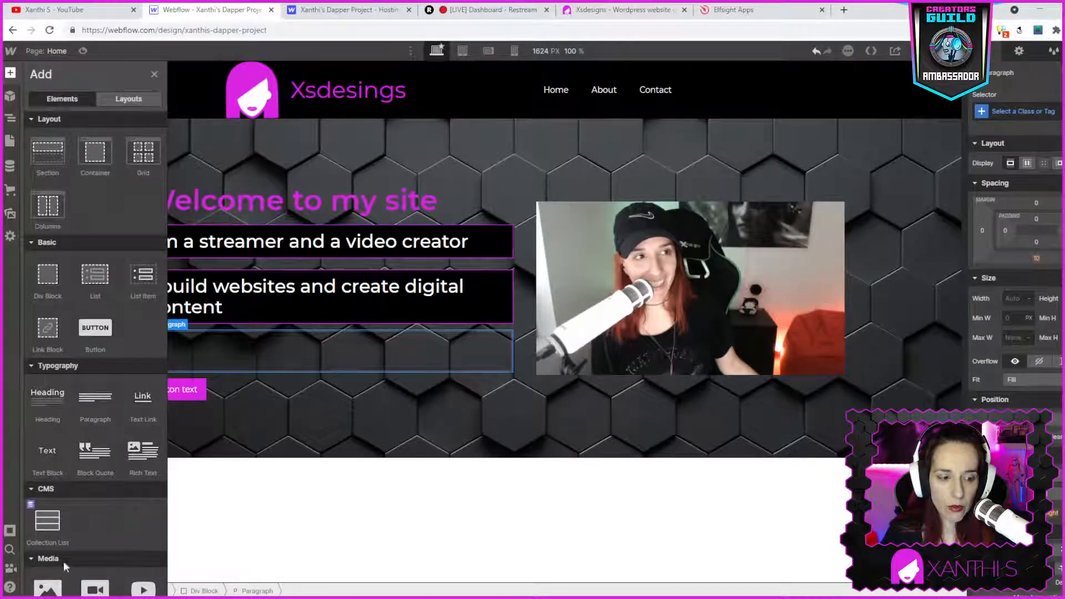
pyautogui.click(8, 550)
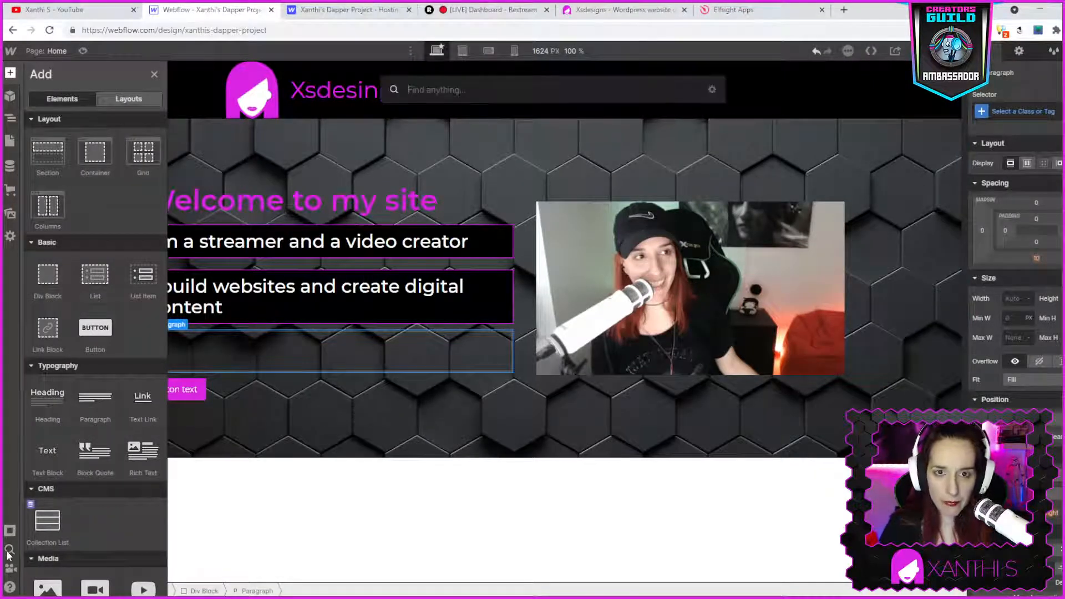
pyautogui.write('htm')
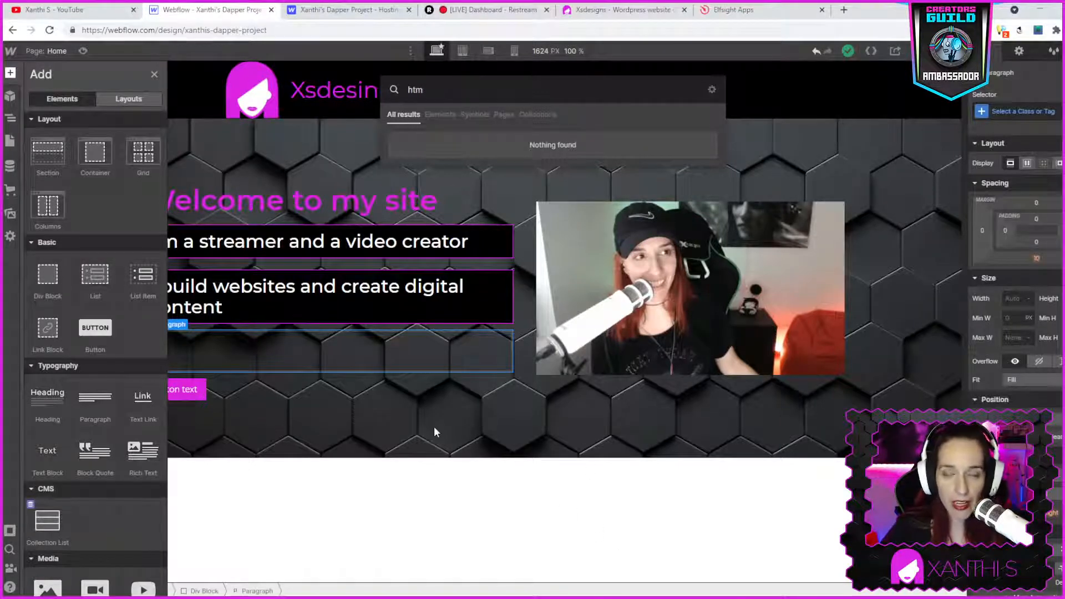
pyautogui.press('Escape')
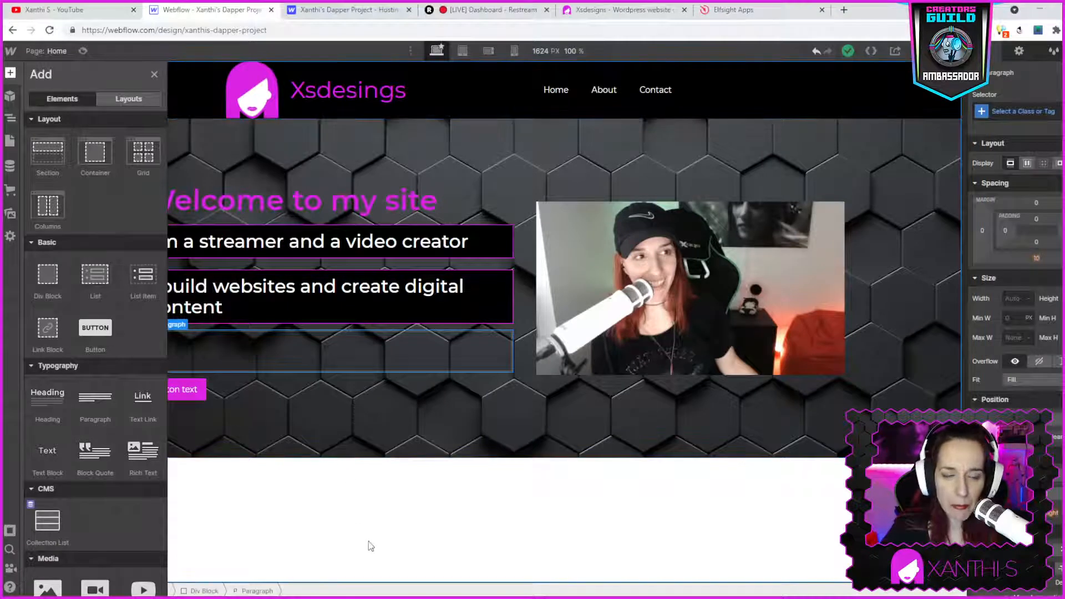
# - Delete the empty paragraph from the hero section
pyautogui.click(386, 432)
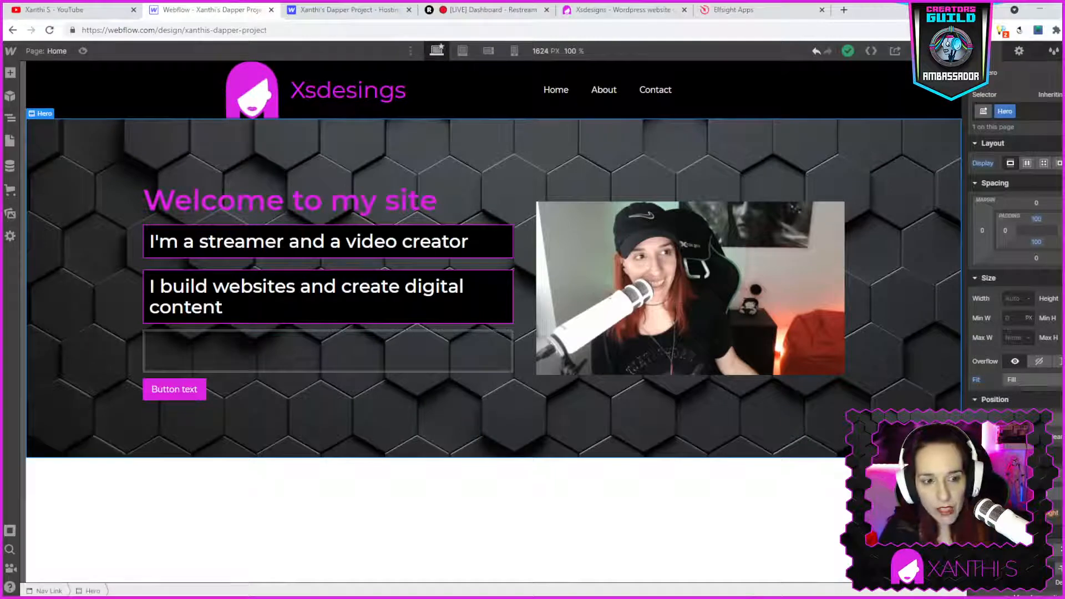
pyautogui.click(272, 363)
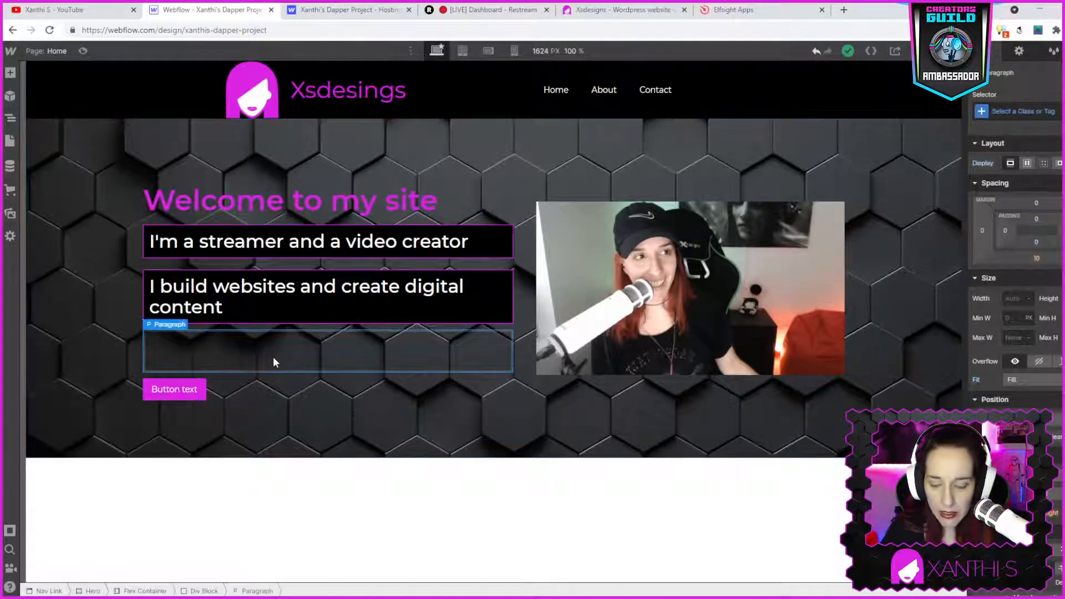
pyautogui.rightClick(274, 358)
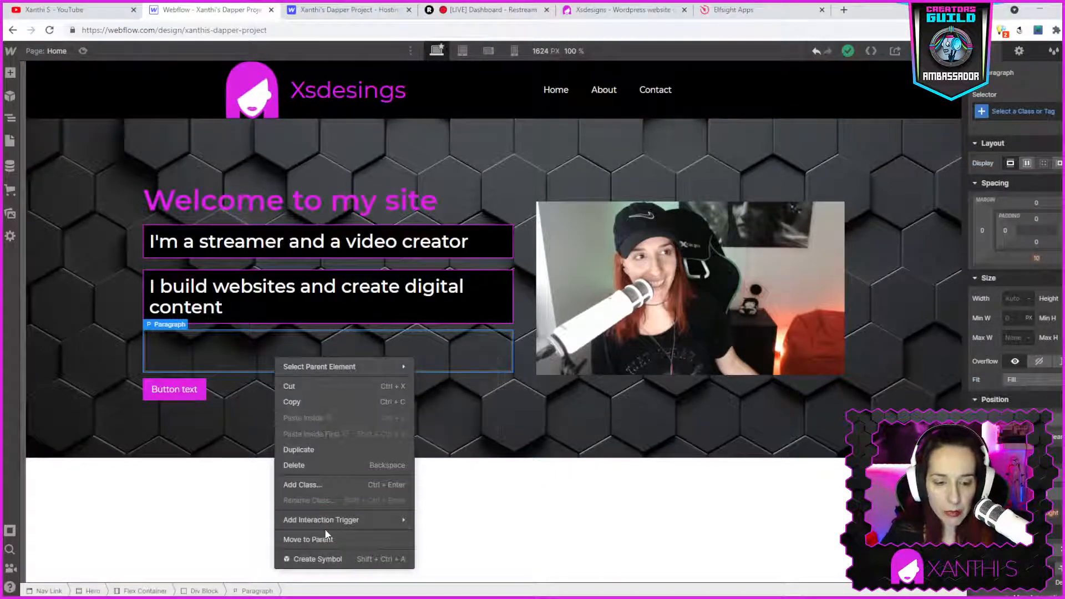
pyautogui.click(296, 466)
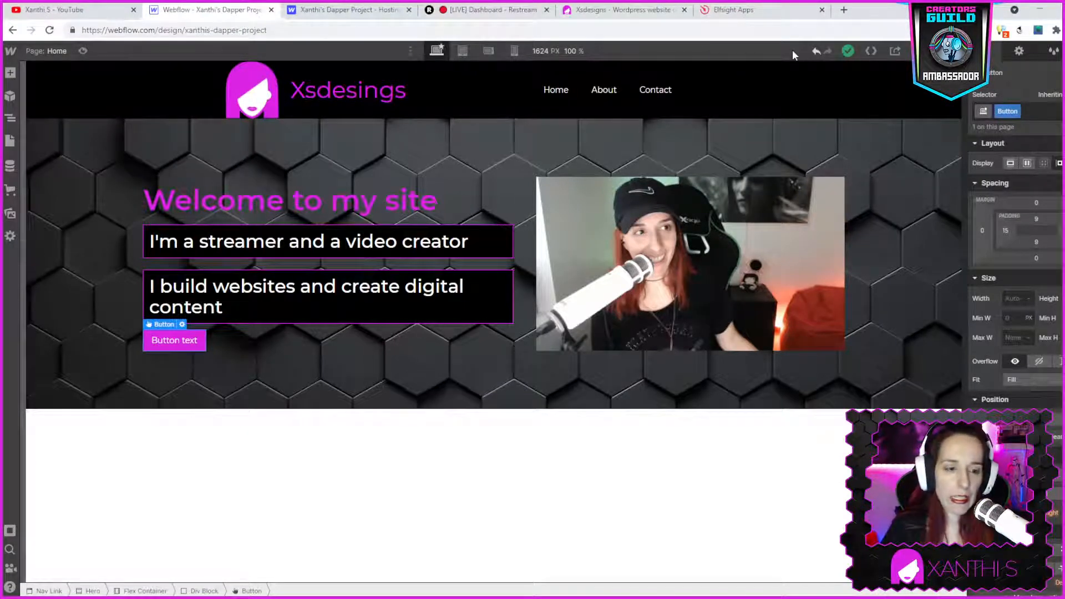
# - Change the hero button's text to Facebook
pyautogui.doubleClick(179, 341)
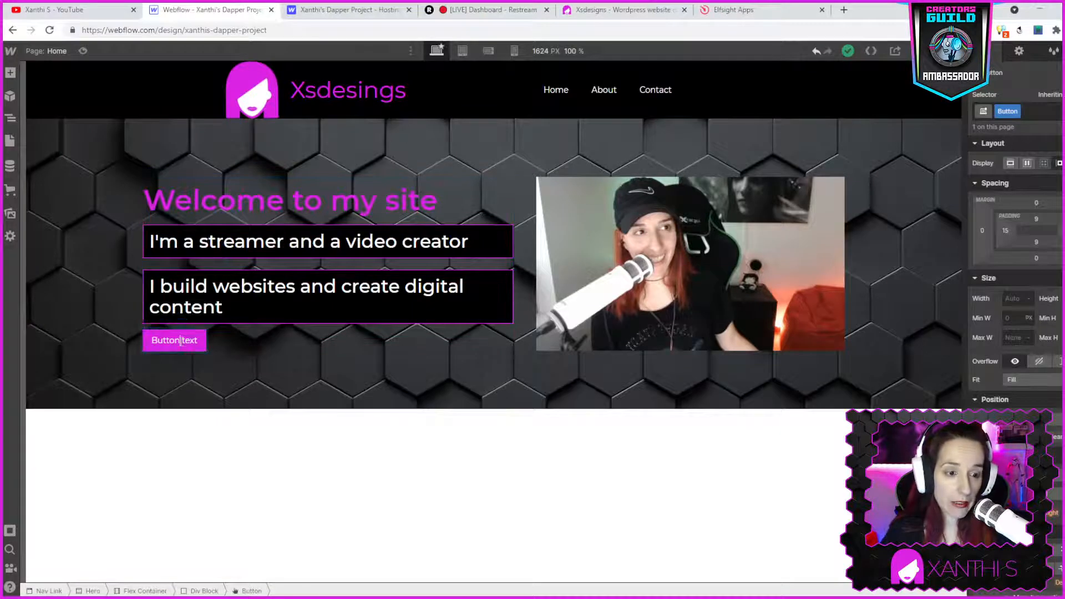
pyautogui.tripleClick(182, 341)
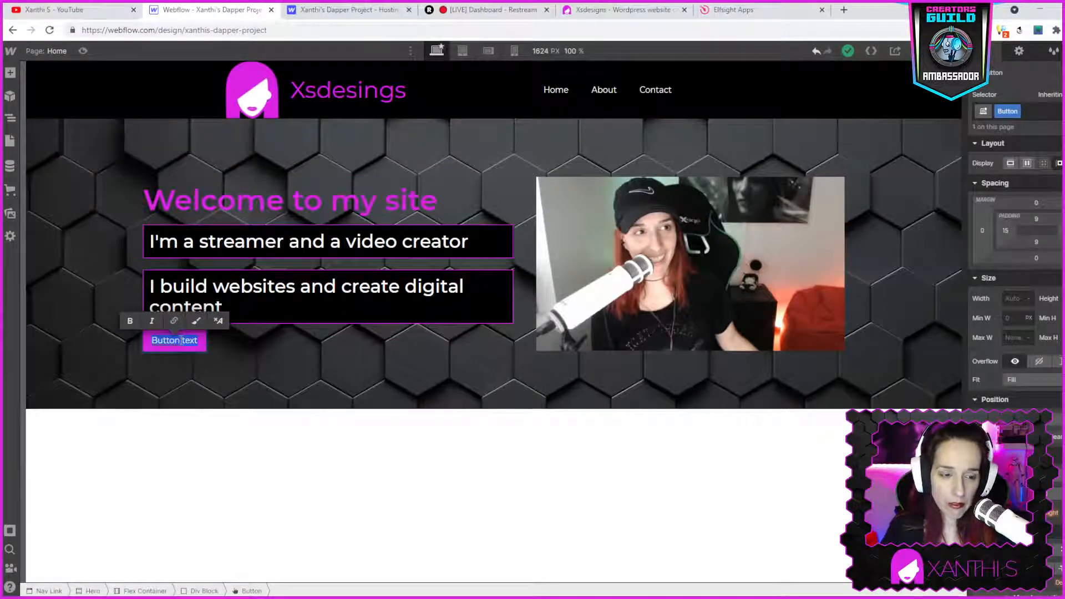
pyautogui.write('Facebook')
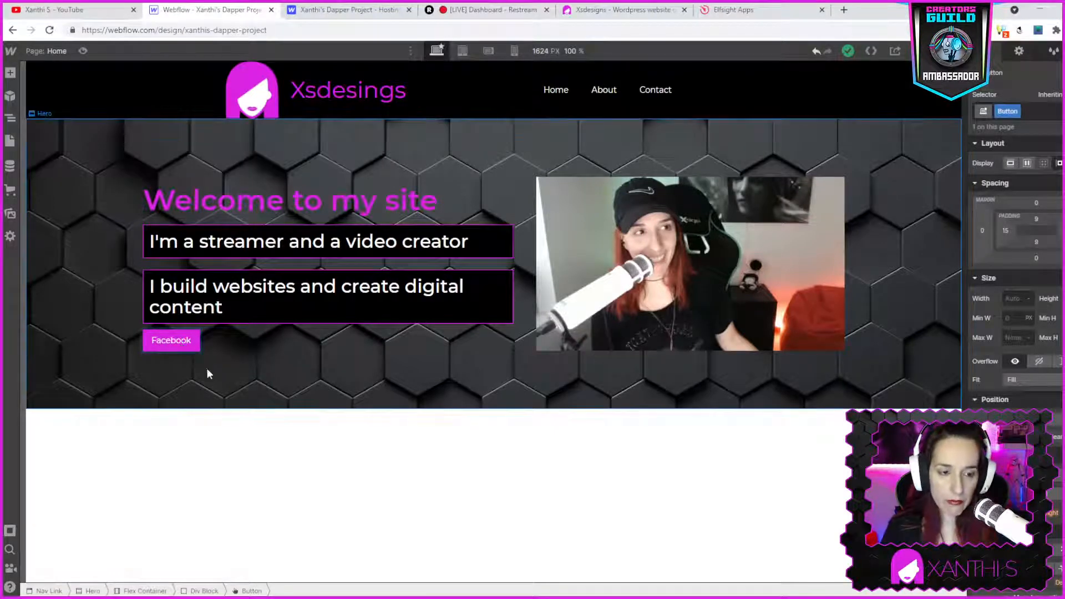
# - Duplicate the Facebook button
pyautogui.click(276, 361)
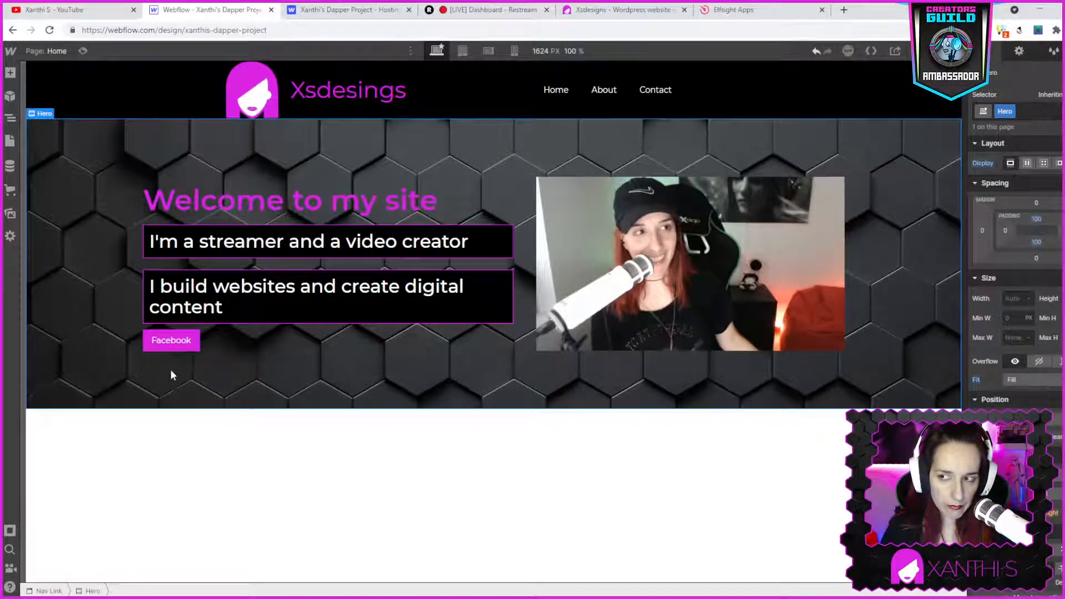
pyautogui.rightClick(153, 344)
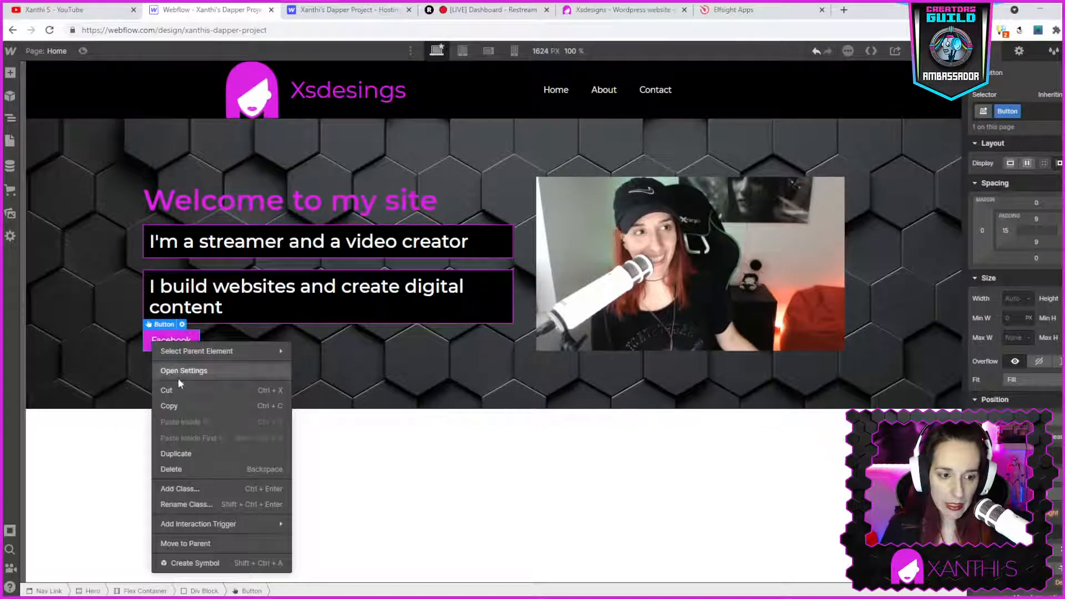
pyautogui.click(183, 455)
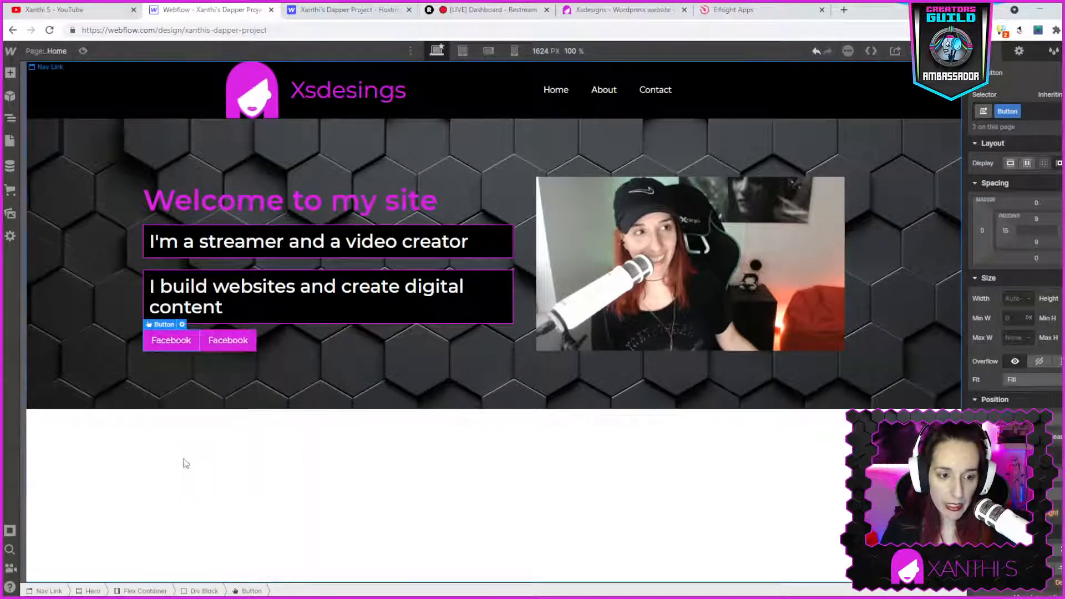
# - Change the duplicated button's text to Twitter
pyautogui.doubleClick(227, 338)
pyautogui.press('BackSpace')
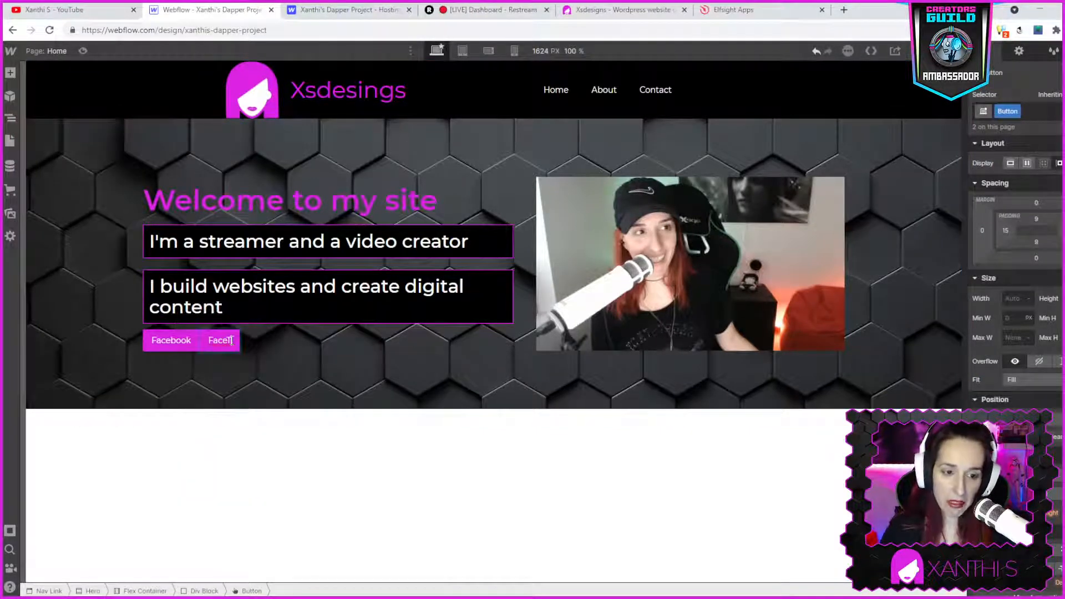
pyautogui.press('BackSpace')
pyautogui.press('BackSpace')
pyautogui.press('BackSpace')
pyautogui.write('Twitter')
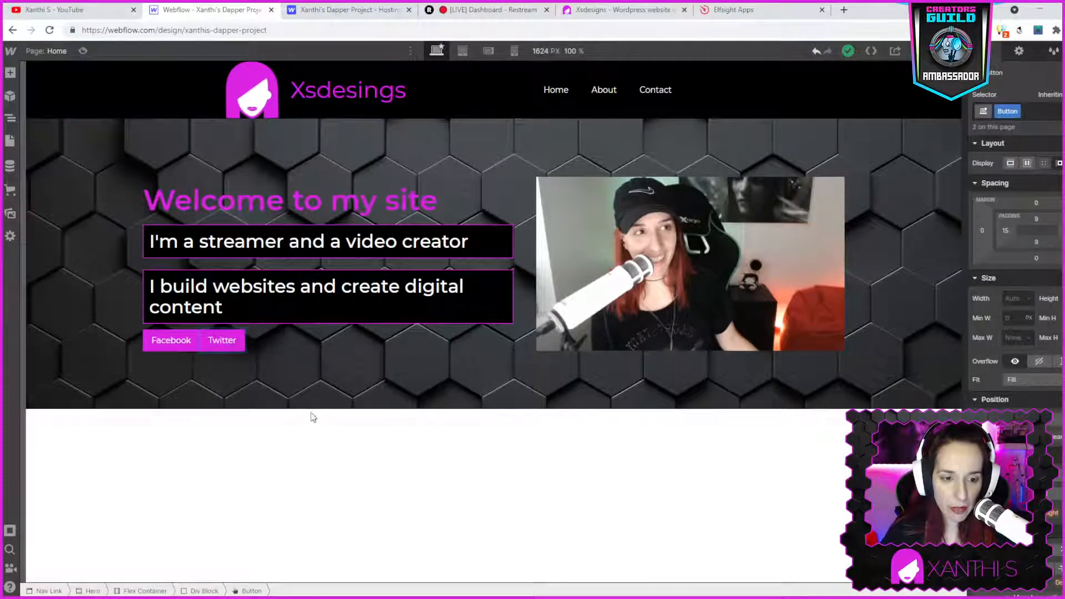
# - Duplicate the Twitter button
pyautogui.rightClick(236, 345)
pyautogui.moveTo(248, 358)
pyautogui.click(283, 460)
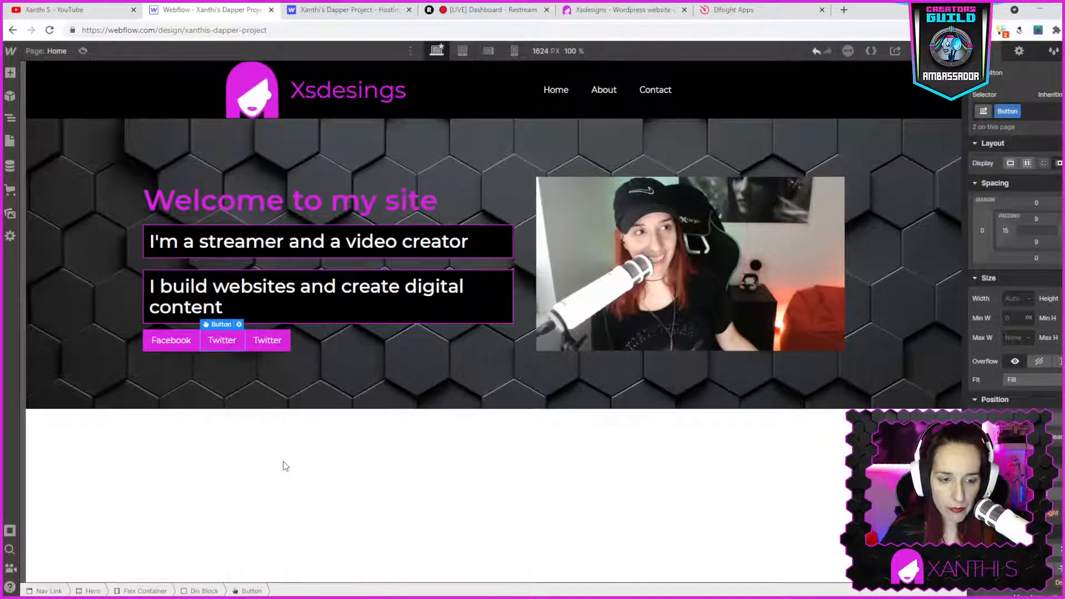
# - Change the duplicated button's text to Youtube
pyautogui.doubleClick(272, 341)
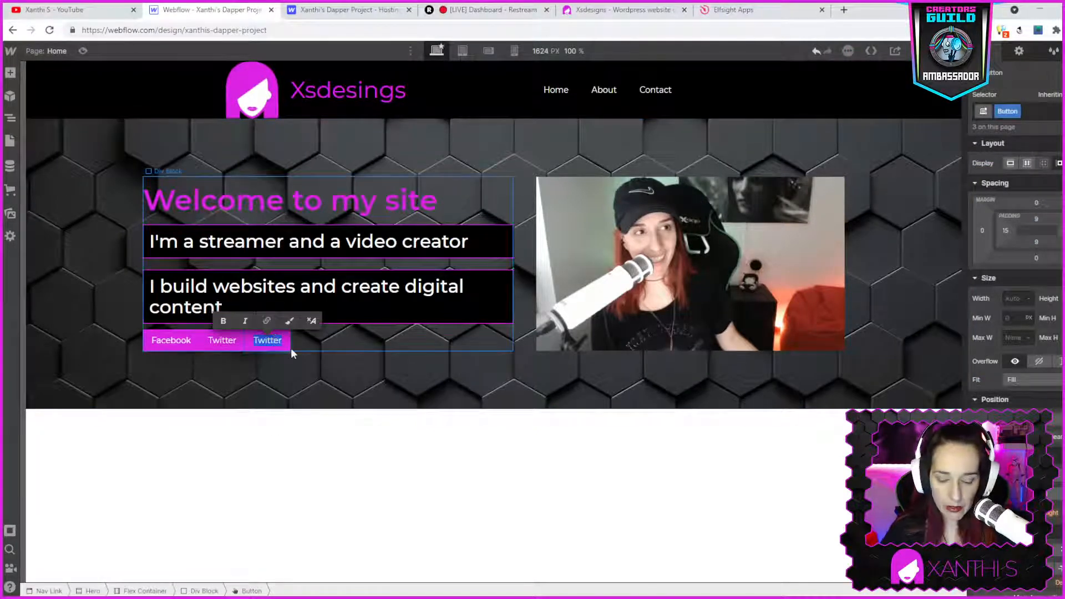
pyautogui.write('Y')
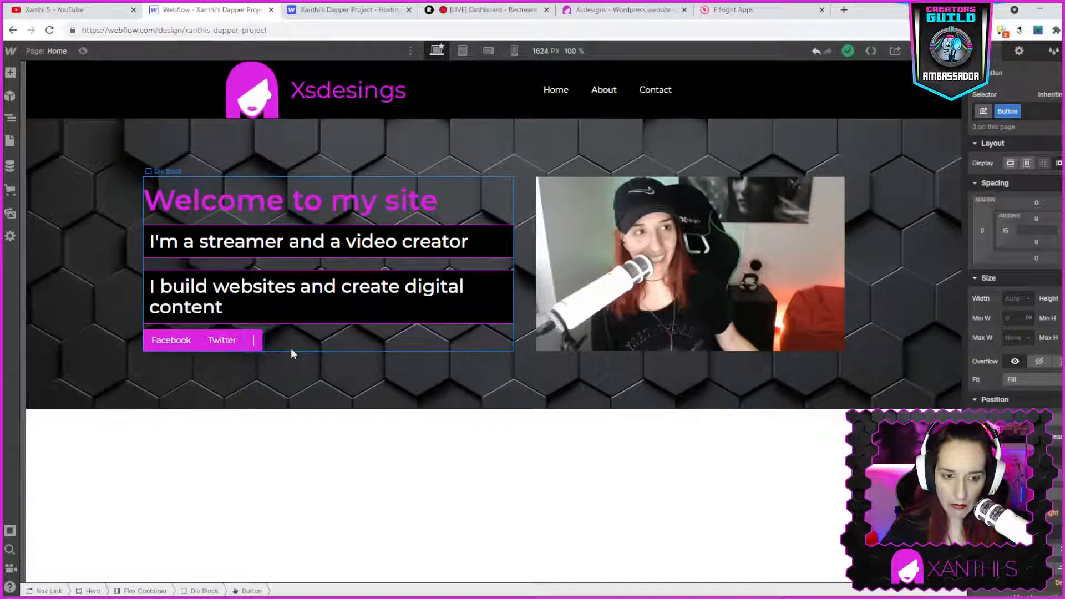
pyautogui.write('out')
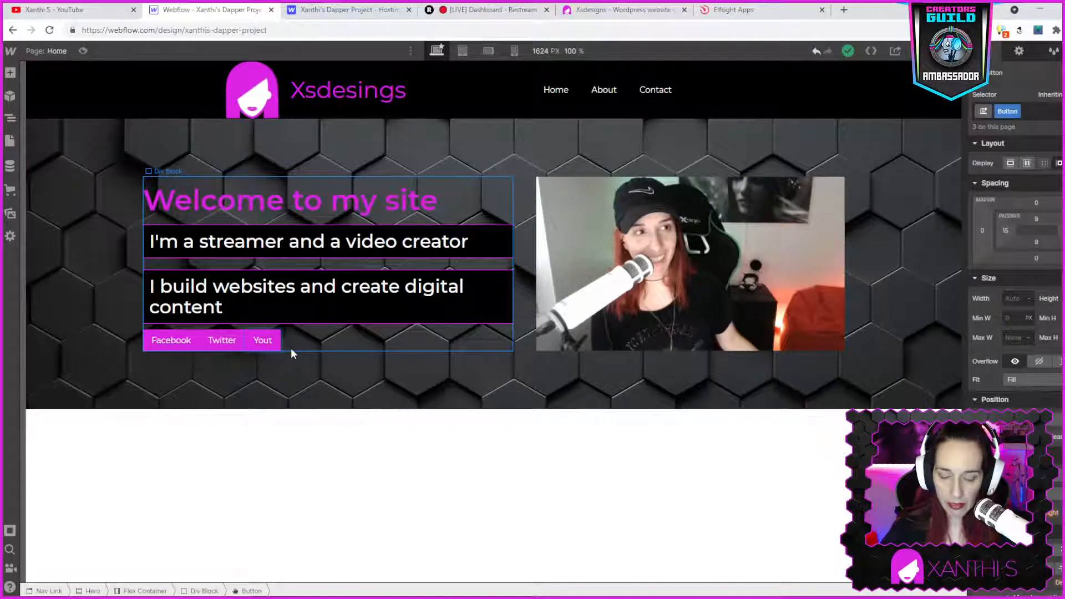
pyautogui.write('beube')
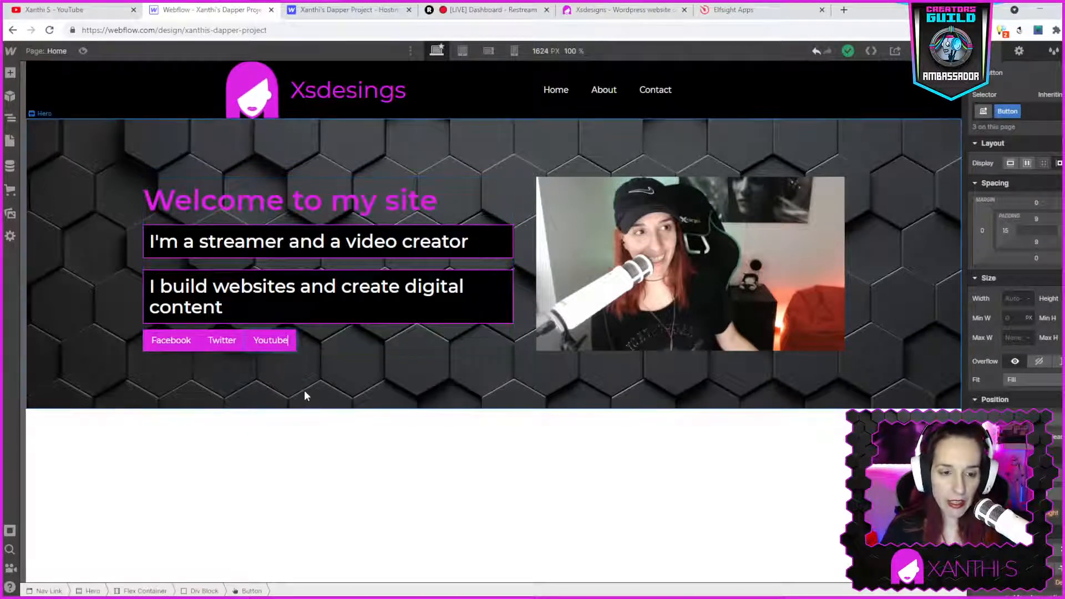
# - Duplicate the Youtube button and change the copy's text to Instagram
pyautogui.rightClick(262, 348)
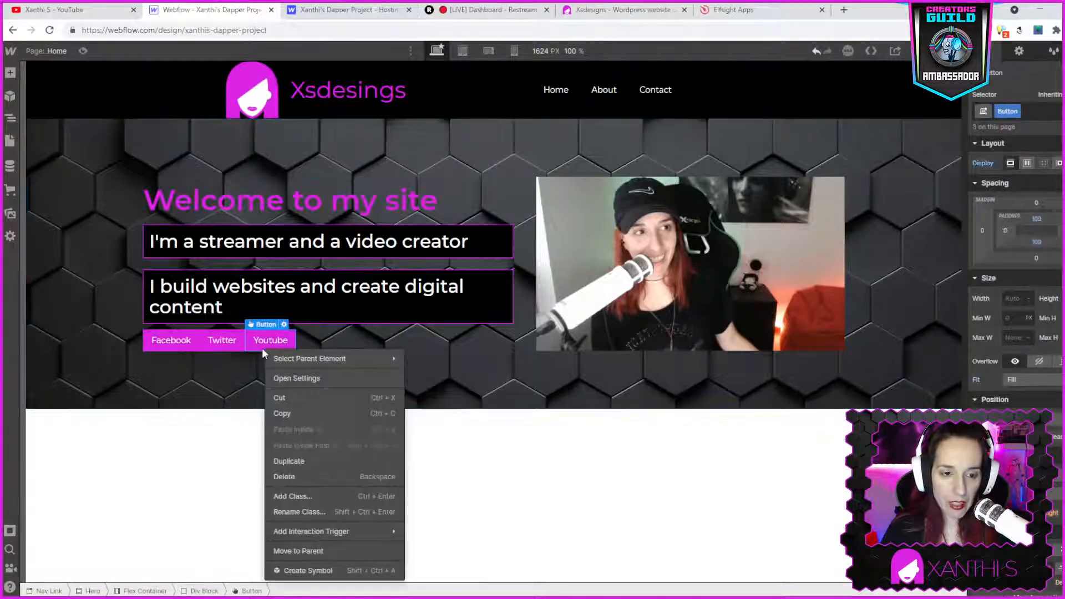
pyautogui.click(287, 461)
pyautogui.doubleClick(318, 344)
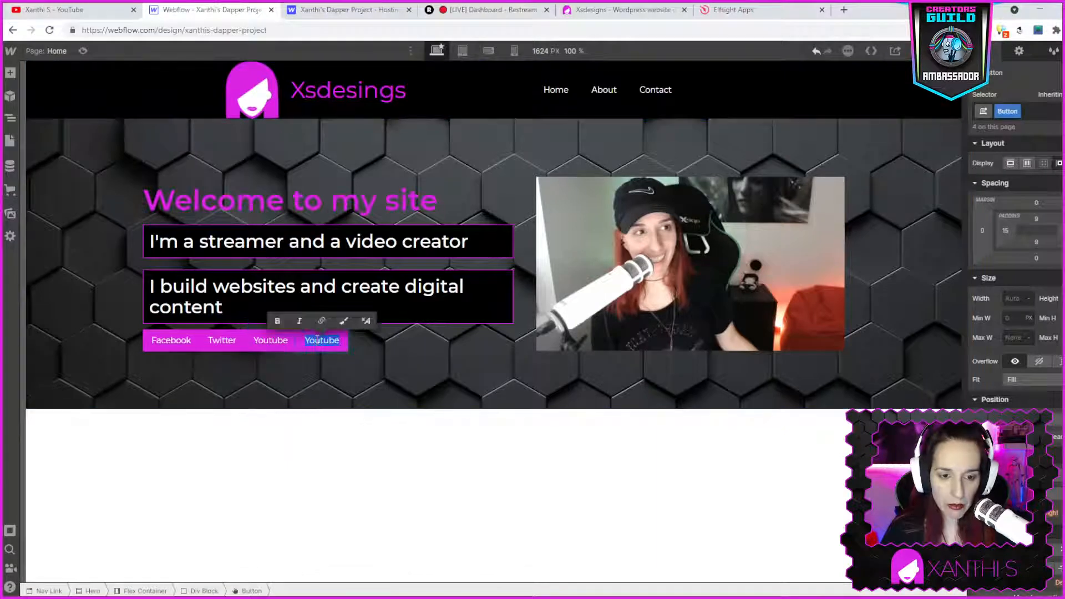
pyautogui.write('Instagram')
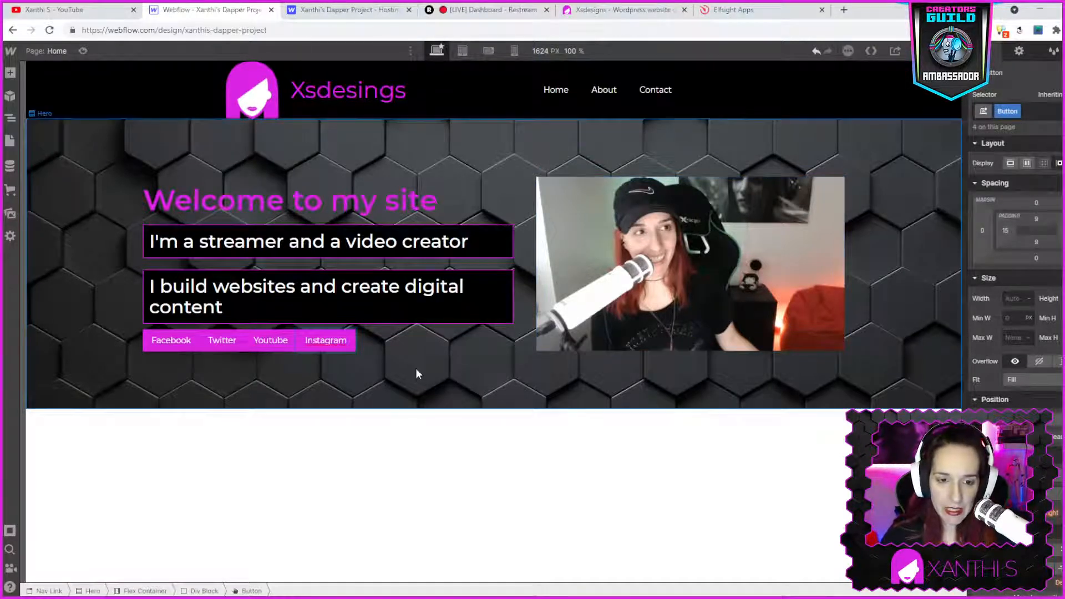
pyautogui.press('Escape')
pyautogui.click(404, 455)
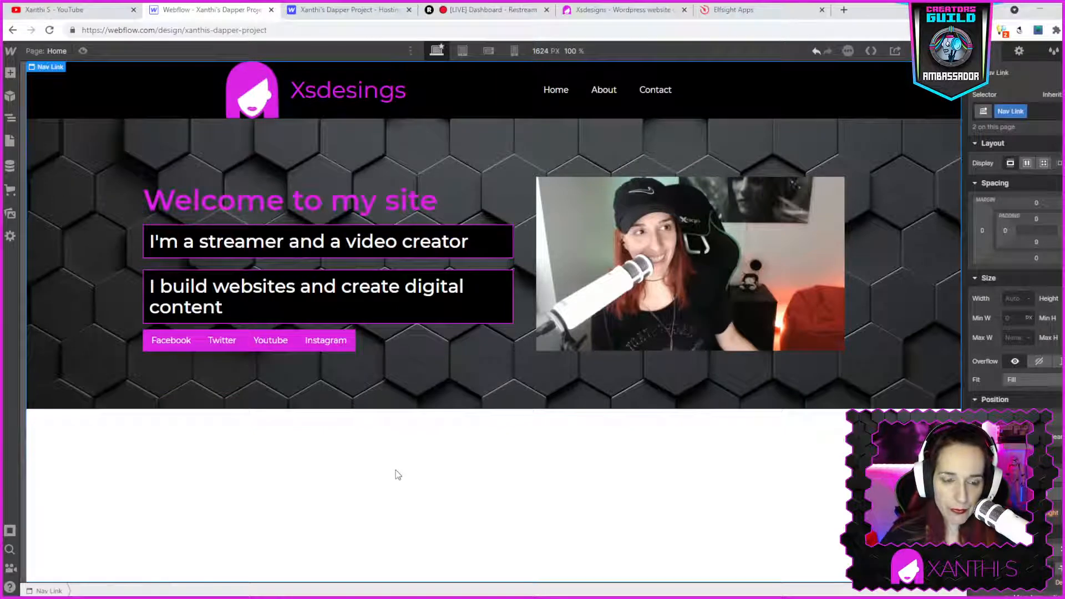
# - Select the Facebook button and bring up its typography settings
pyautogui.click(171, 345)
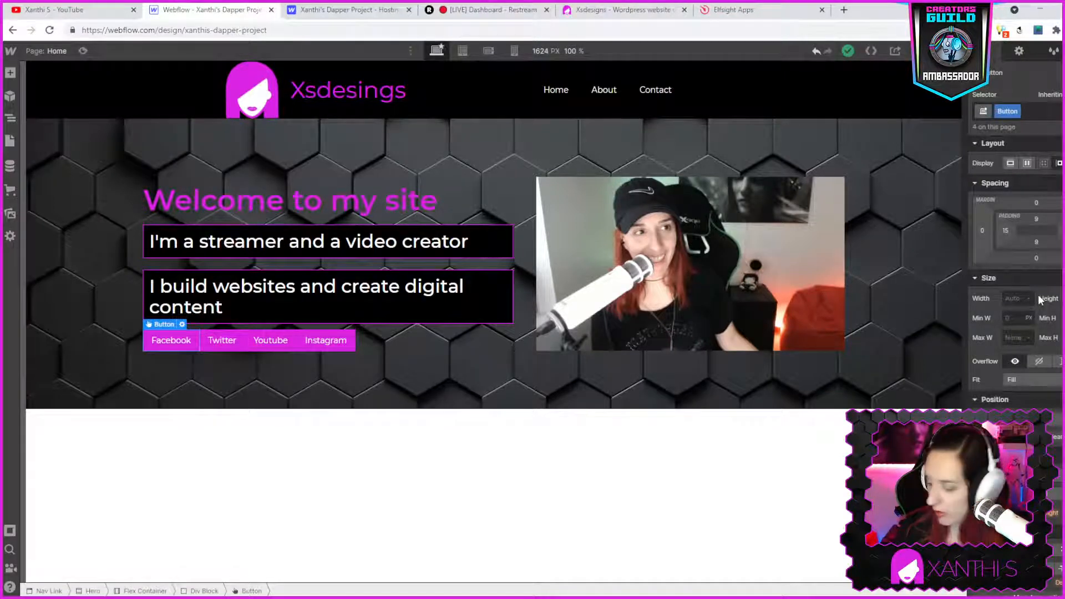
pyautogui.scroll(-5, 1058, 383)
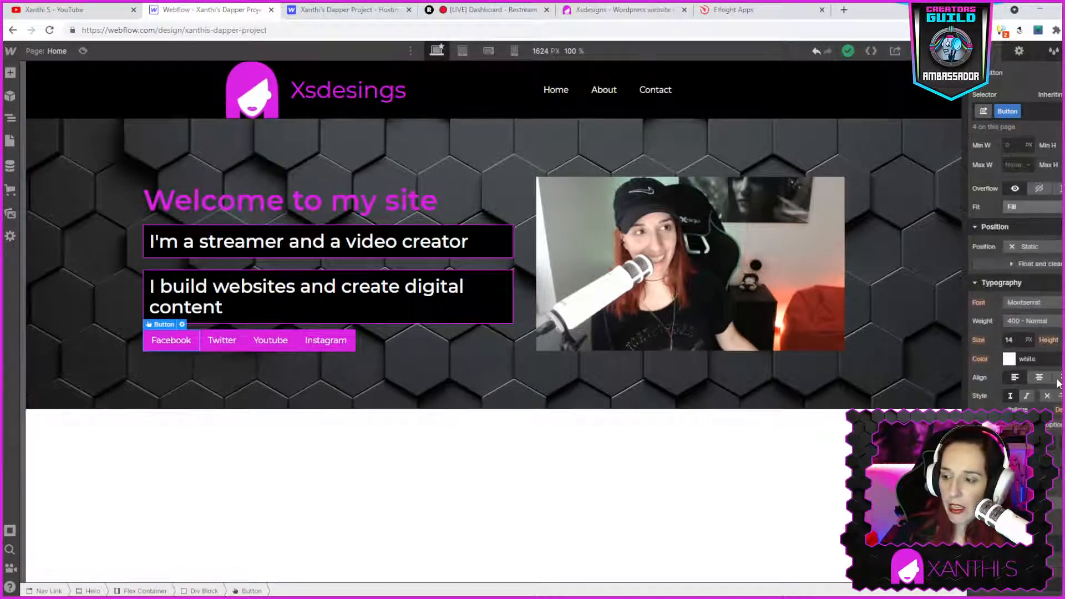
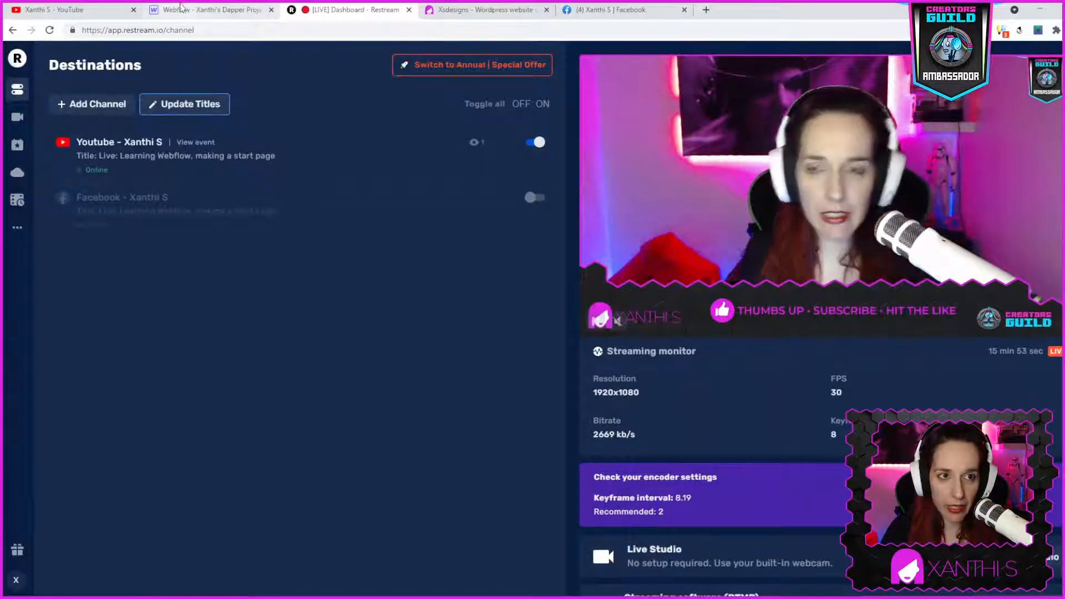
# - Paste the Facebook profile address as the Facebook button's link URL, then select the Twitter button
pyautogui.click(194, 9)
pyautogui.write('https://www.facebook.com/xsyrakou')
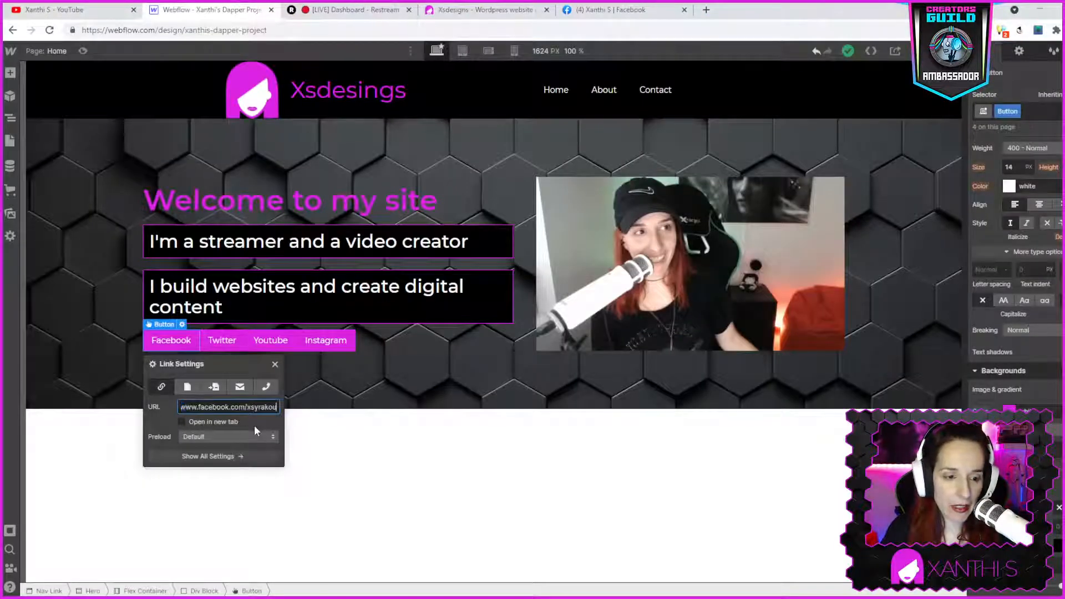
pyautogui.click(220, 340)
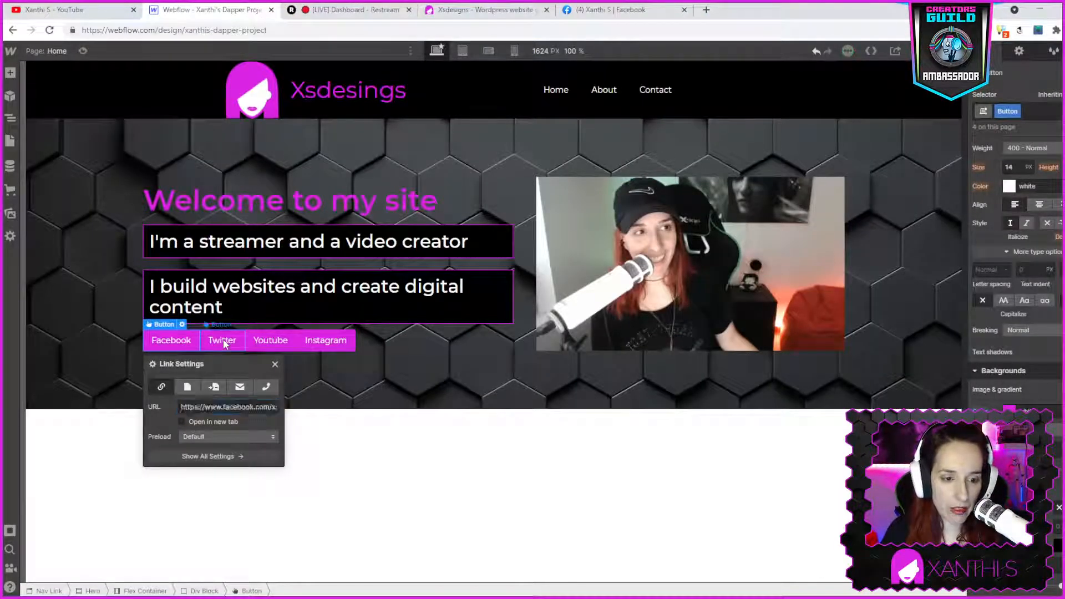
# - Open the Twitter profile in a new browser tab and copy its address
pyautogui.click(705, 9)
pyautogui.write('twitter')
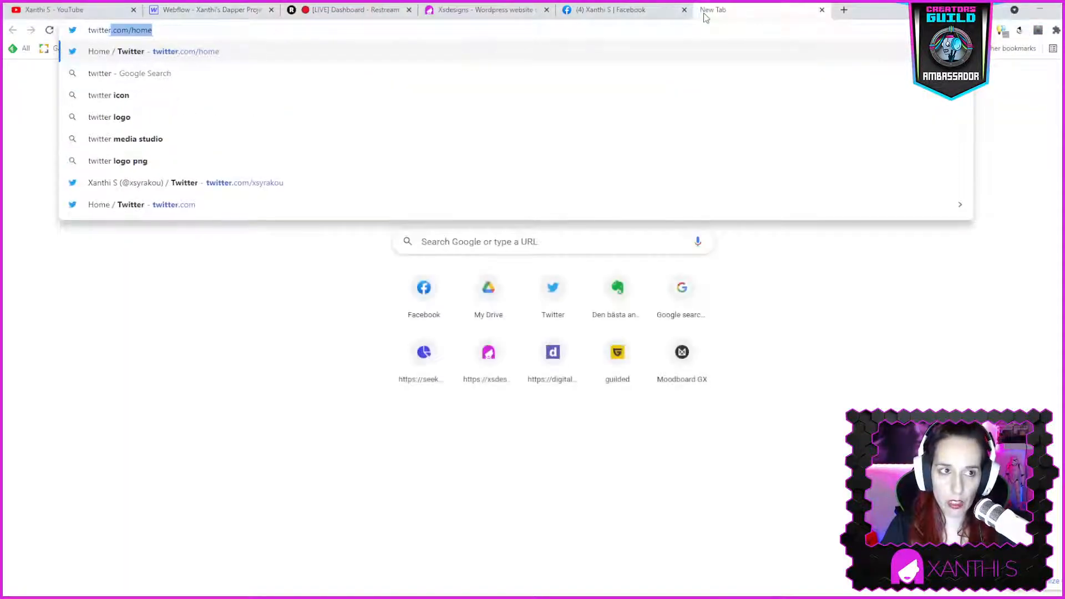
pyautogui.press('Down')
pyautogui.press('Down')
pyautogui.press('Down')
pyautogui.press('Down')
pyautogui.press('Down')
pyautogui.press('Down')
pyautogui.press('Down')
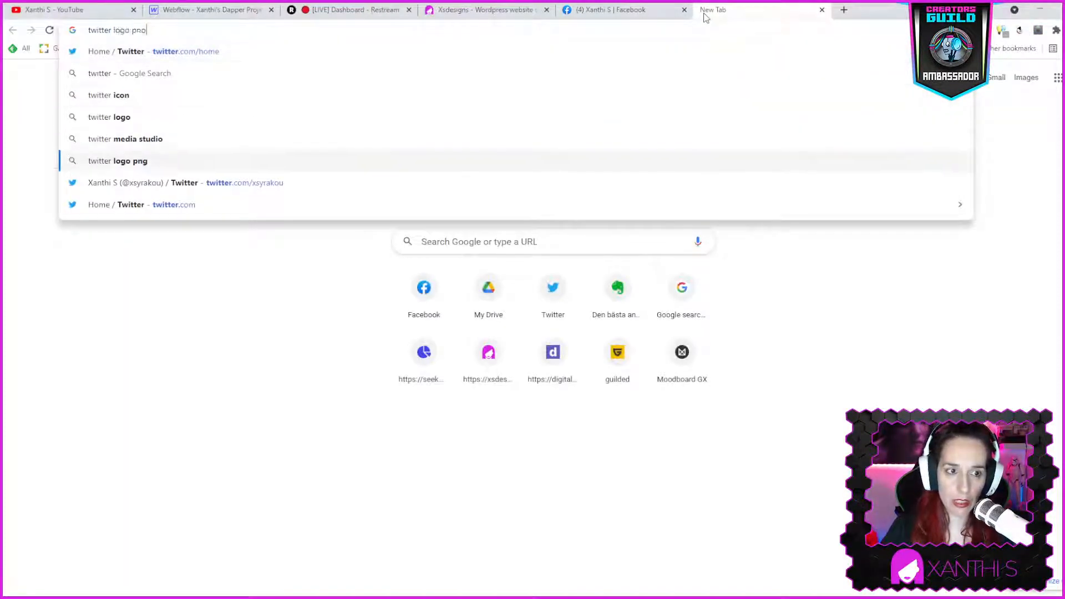
pyautogui.press('Up')
pyautogui.press('Return')
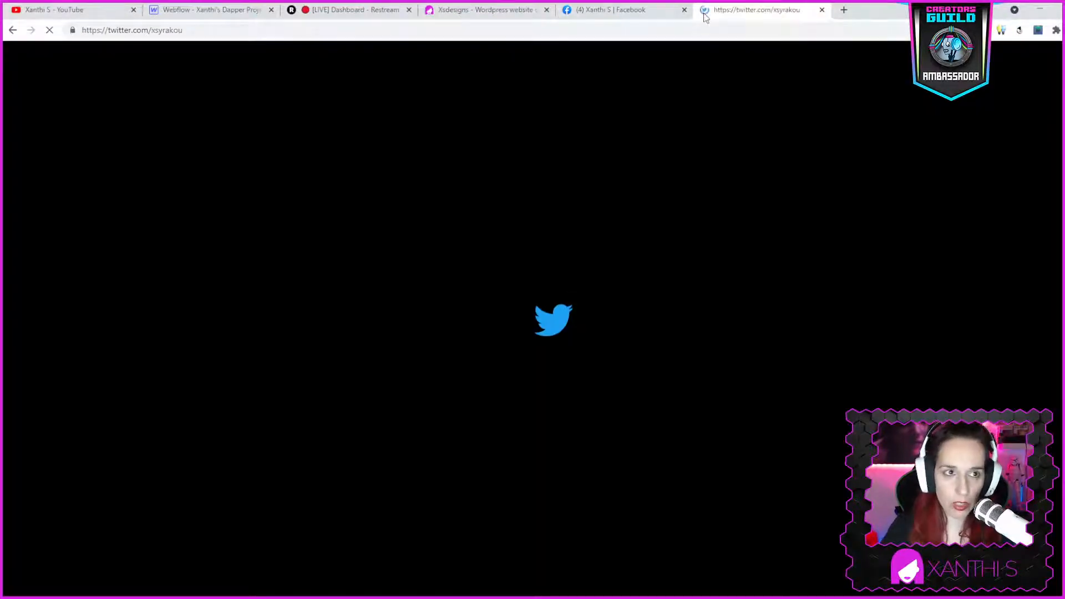
pyautogui.click(145, 32)
pyautogui.hotkey('ctrl', 'c')
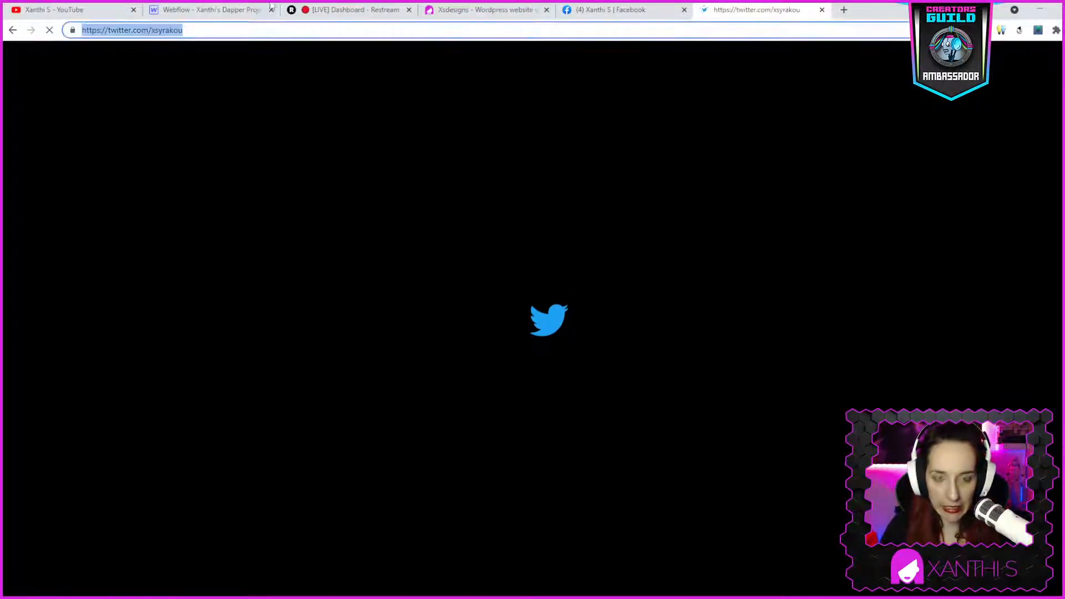
# - Open the Twitter button's link settings and paste the Twitter profile address as its URL
pyautogui.click(221, 10)
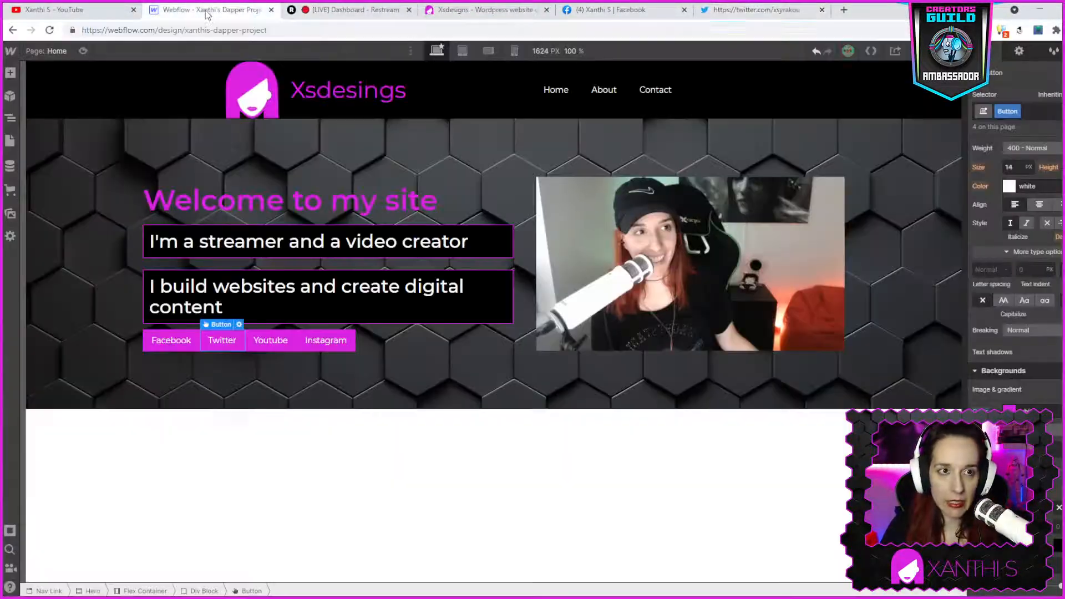
pyautogui.doubleClick(221, 343)
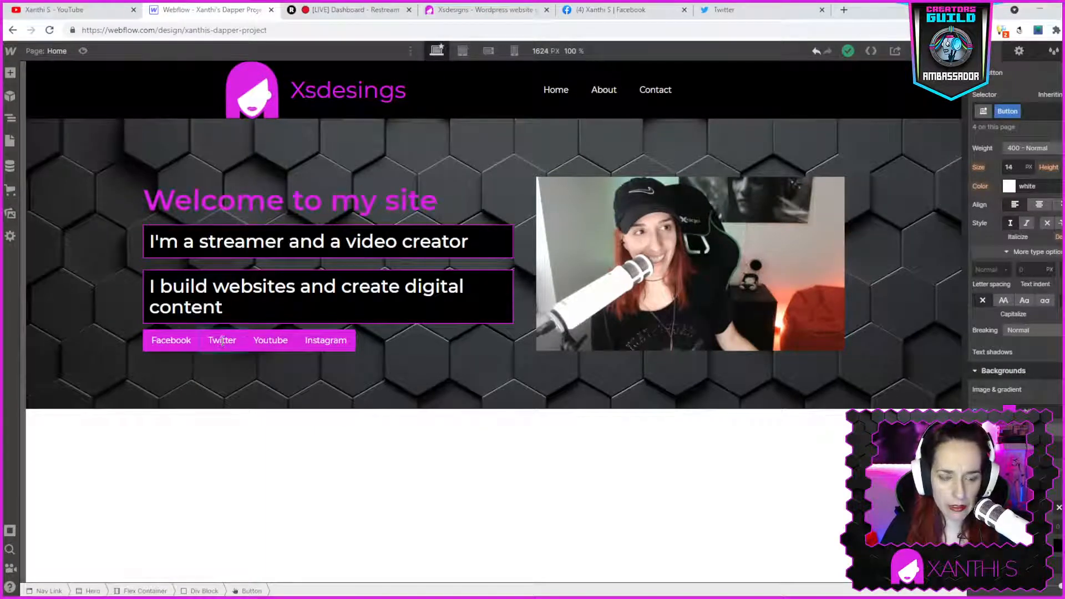
pyautogui.click(231, 375)
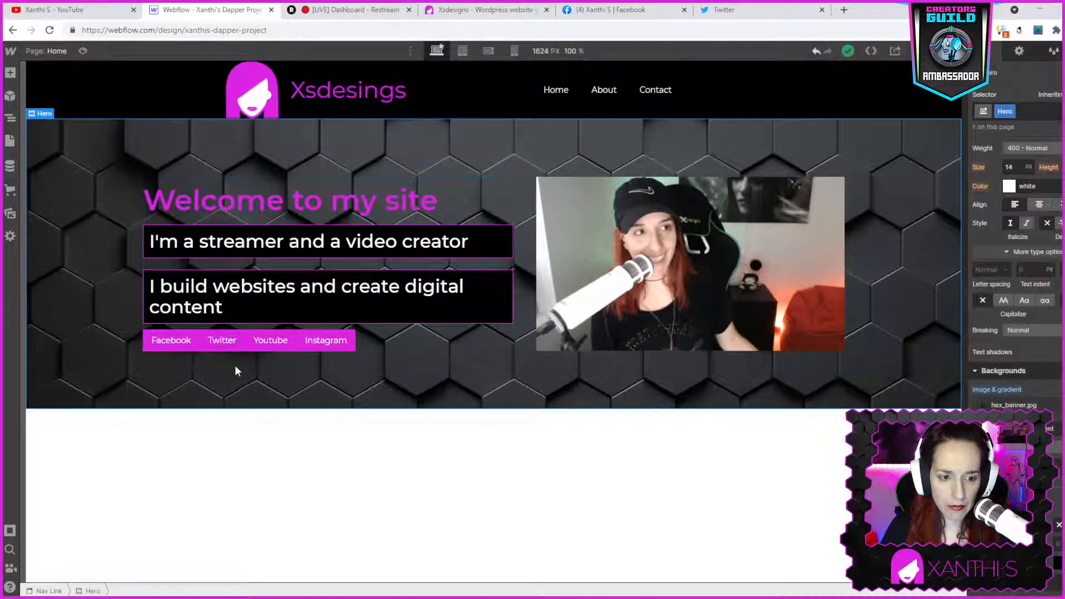
pyautogui.click(233, 343)
pyautogui.click(239, 325)
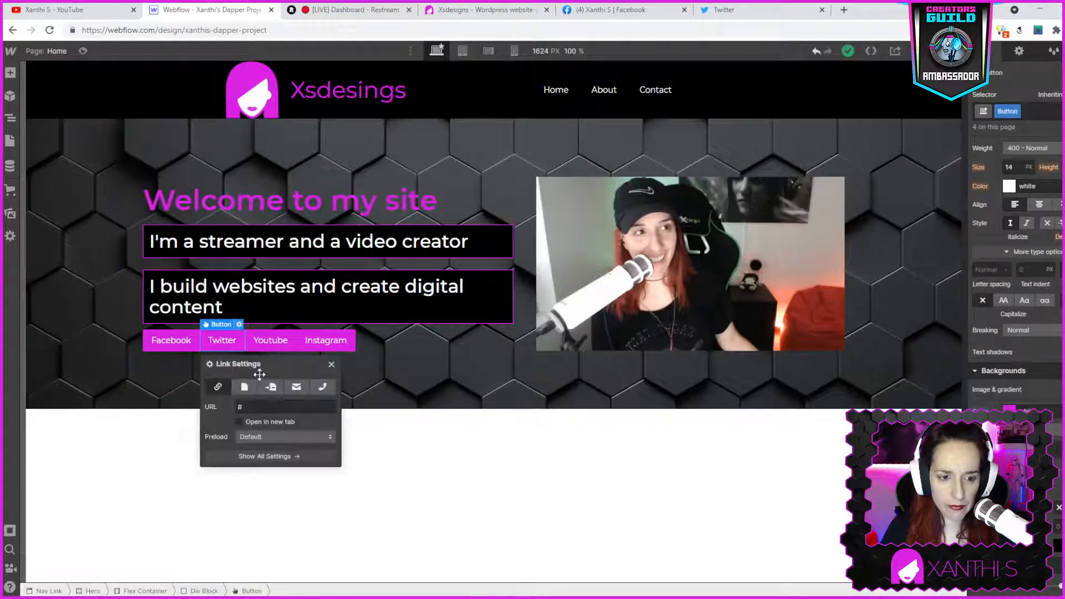
pyautogui.click(282, 412)
pyautogui.doubleClick(282, 411)
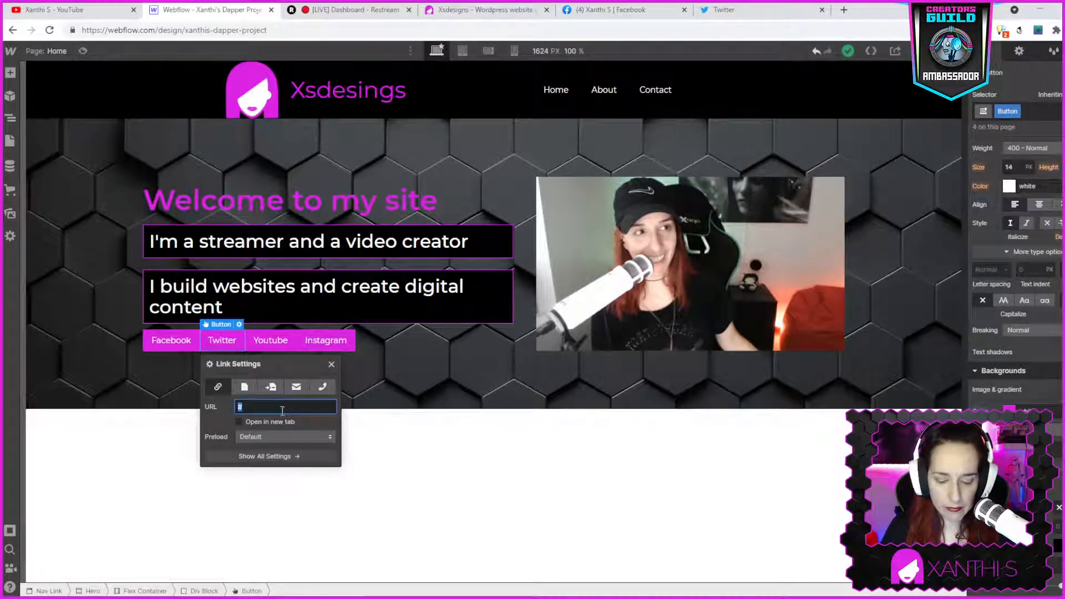
pyautogui.hotkey('ctrl', 'v')
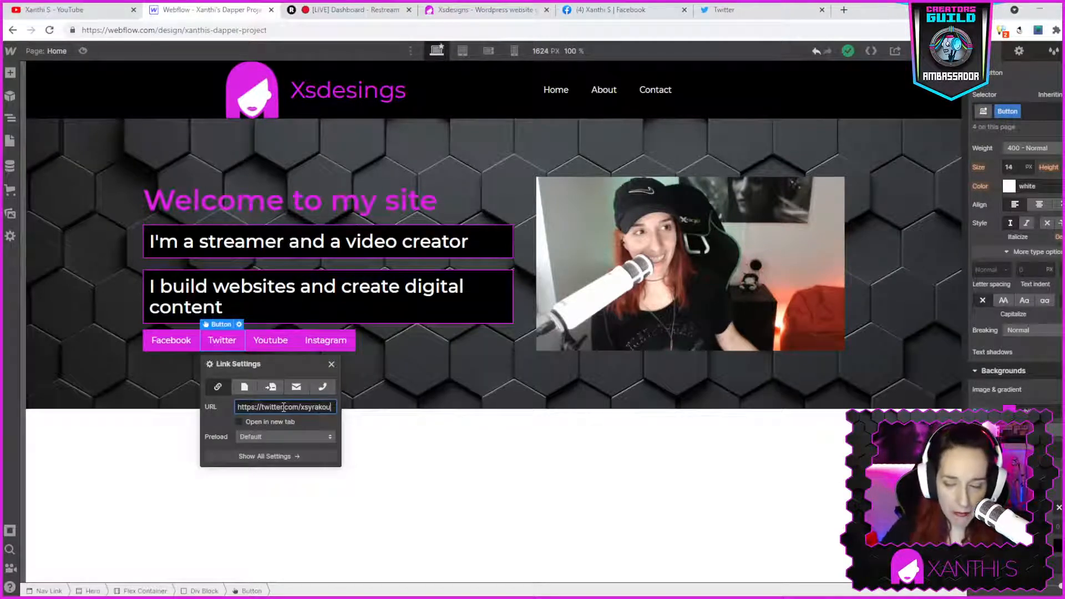
pyautogui.click(285, 368)
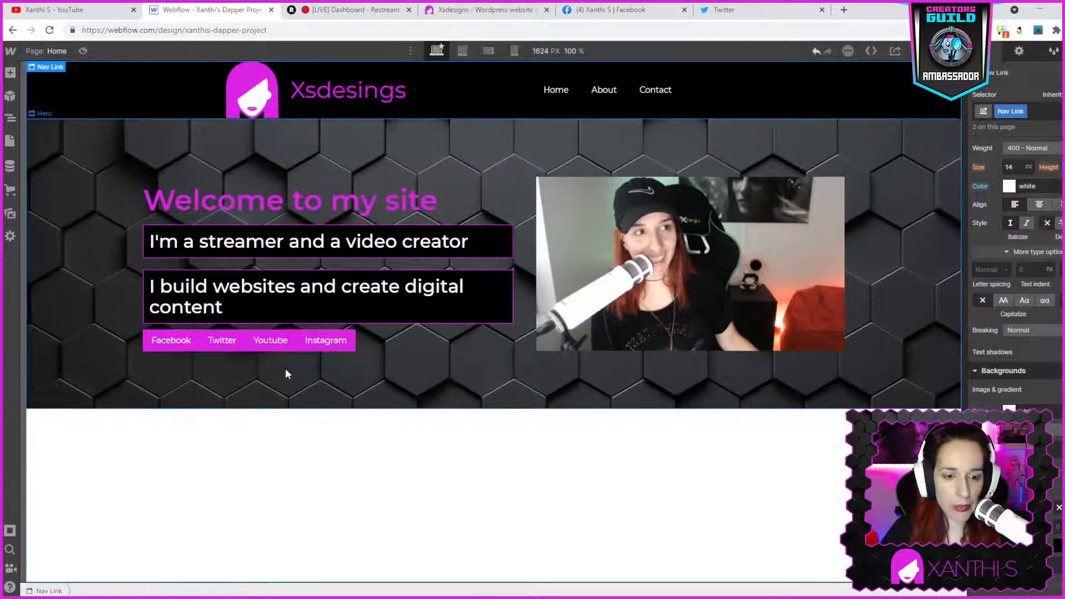
# - Load the YouTube channel in the Twitter tab and copy its address
pyautogui.click(273, 349)
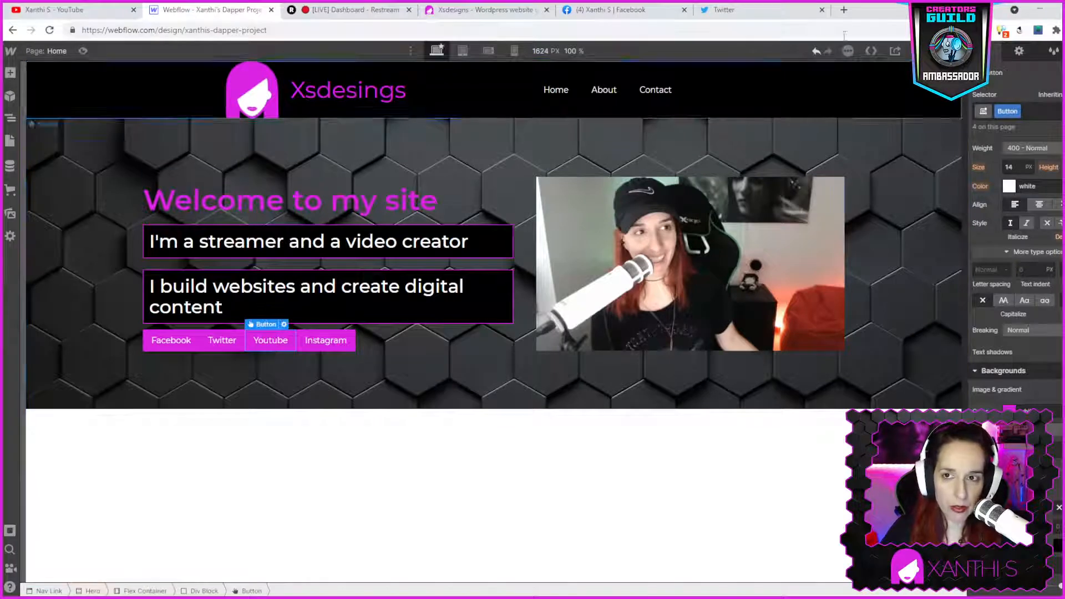
pyautogui.click(771, 6)
pyautogui.click(678, 27)
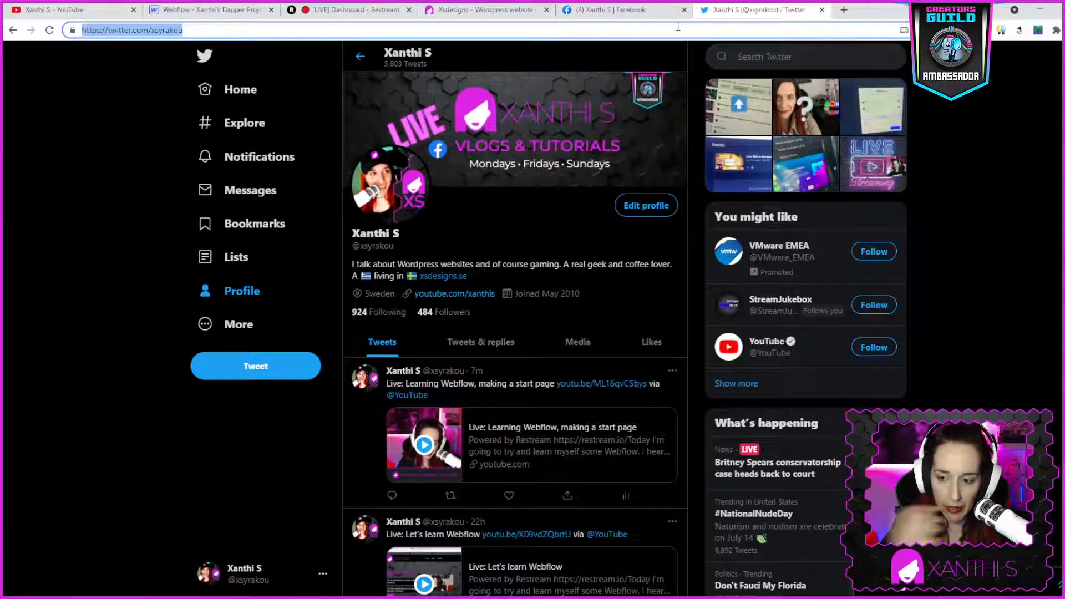
pyautogui.write('y')
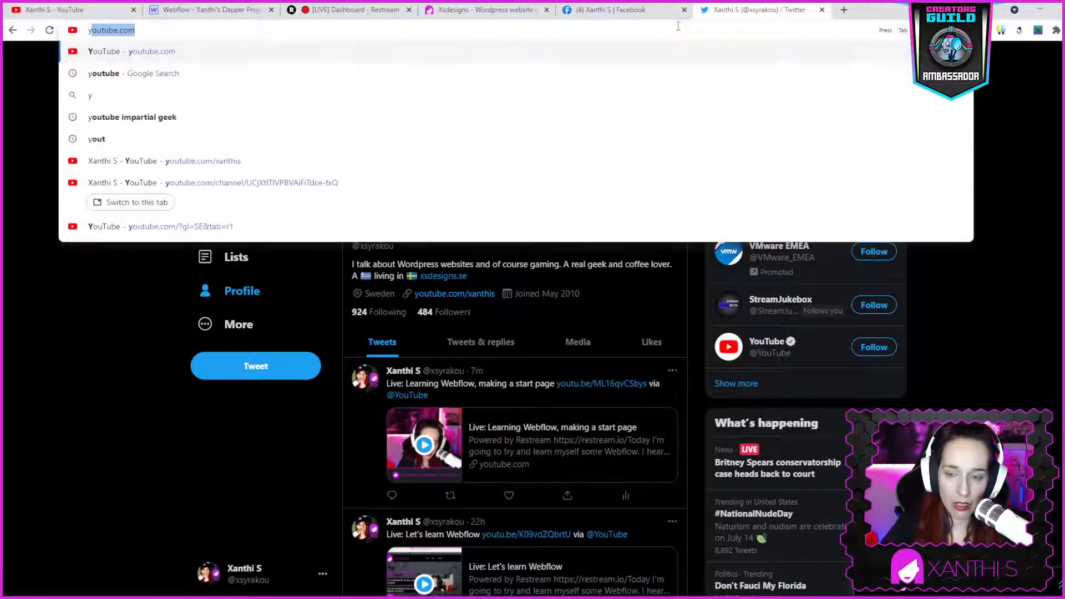
pyautogui.write('ou')
pyautogui.press('Down')
pyautogui.press('Down')
pyautogui.press('Down')
pyautogui.press('Down')
pyautogui.press('Down')
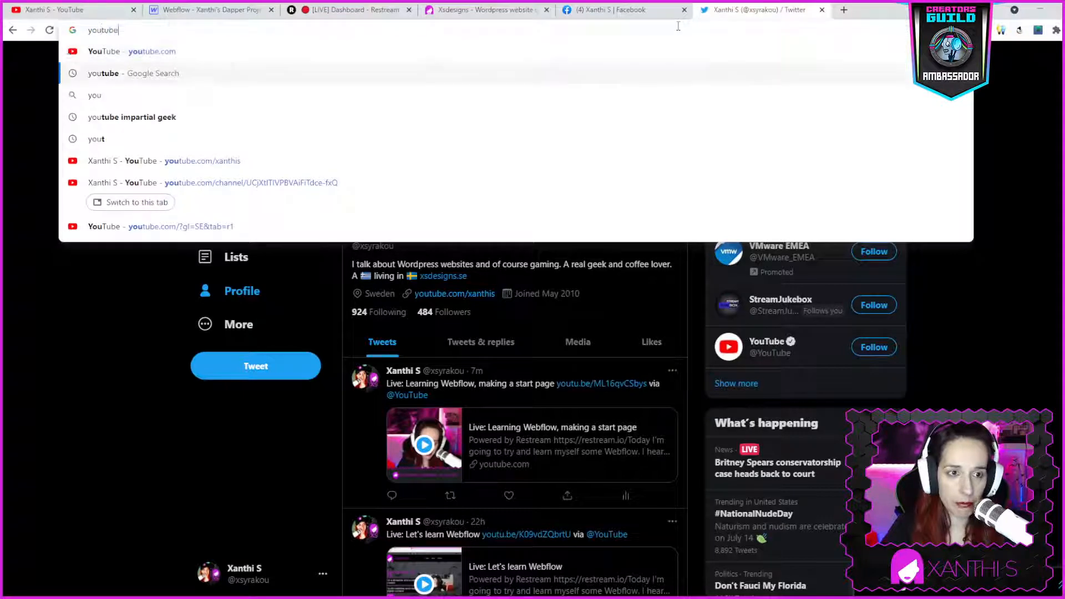
pyautogui.press('Return')
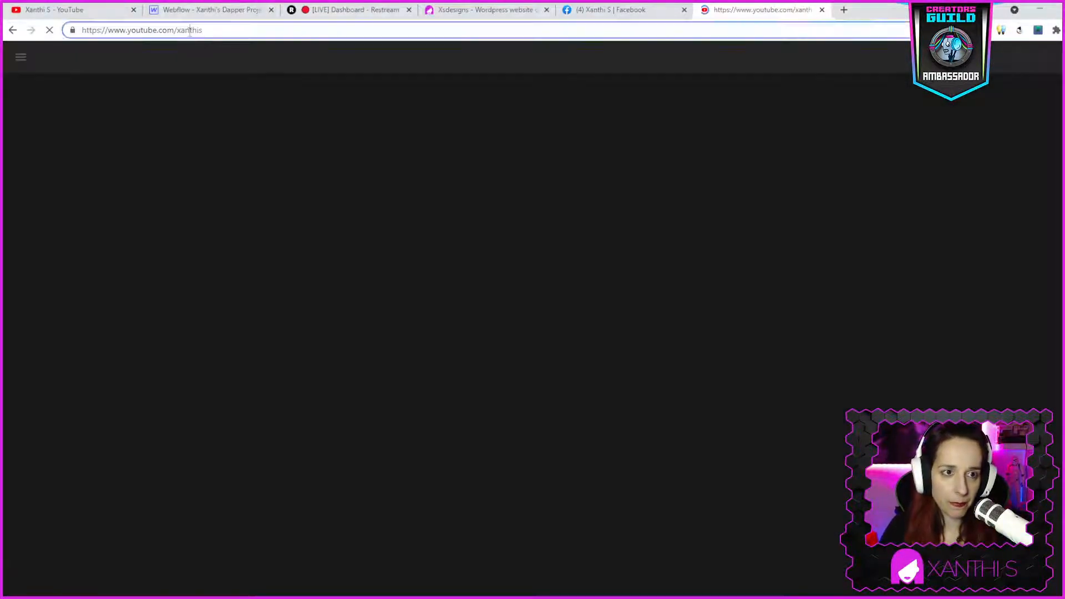
pyautogui.click(190, 31)
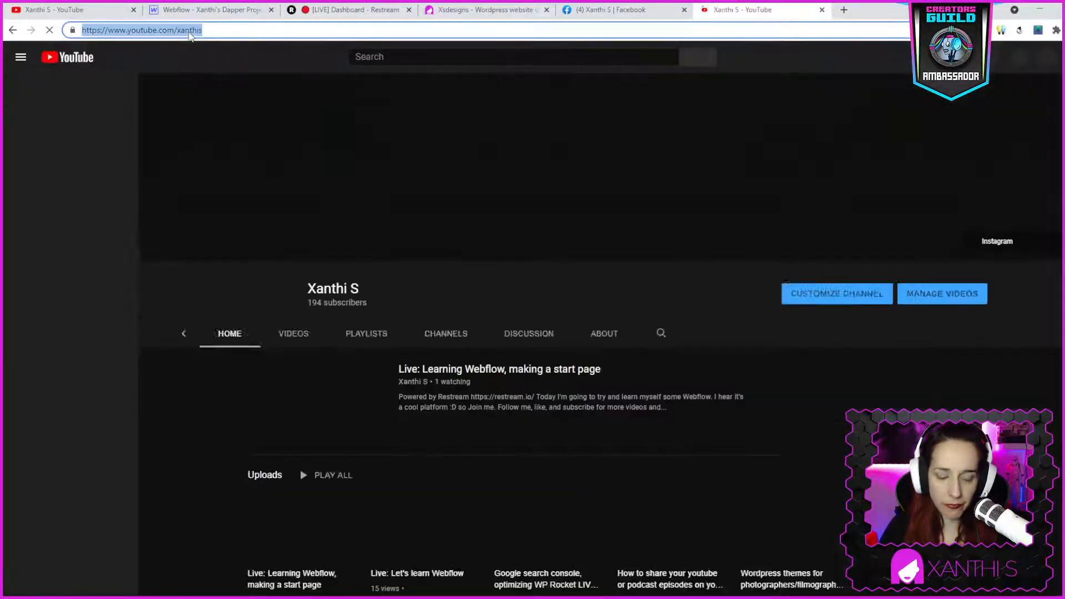
# - Open the Youtube button's link settings and paste the YouTube channel address as its URL
pyautogui.click(222, 9)
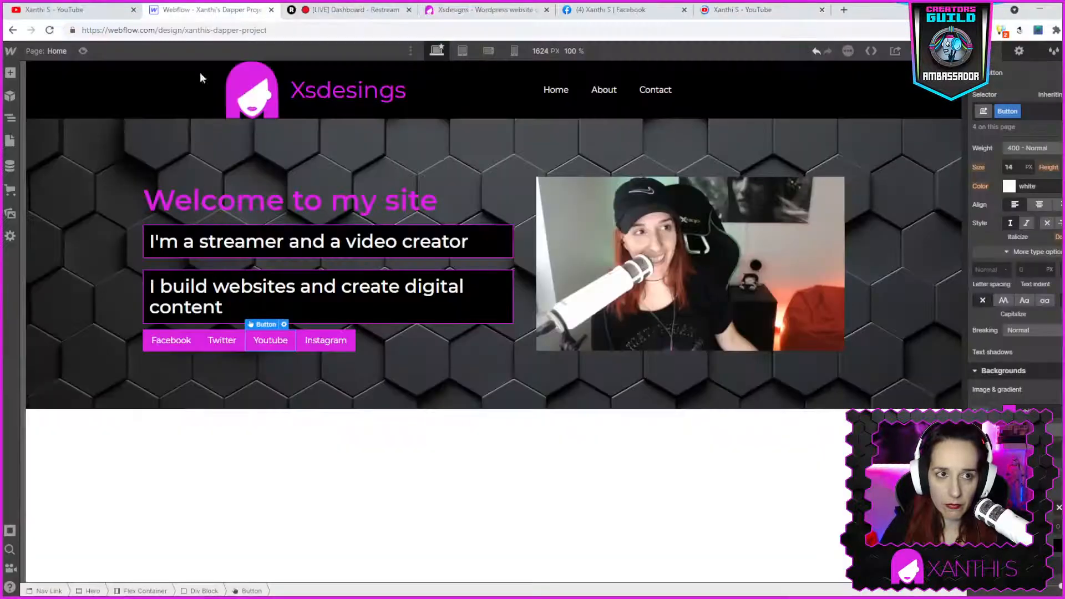
pyautogui.doubleClick(265, 340)
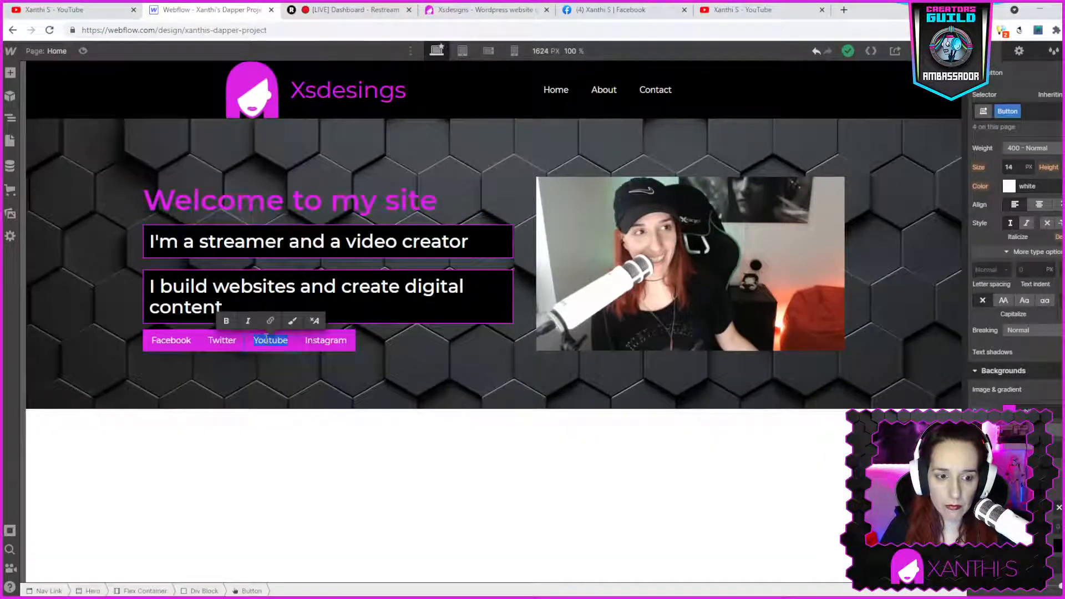
pyautogui.click(282, 355)
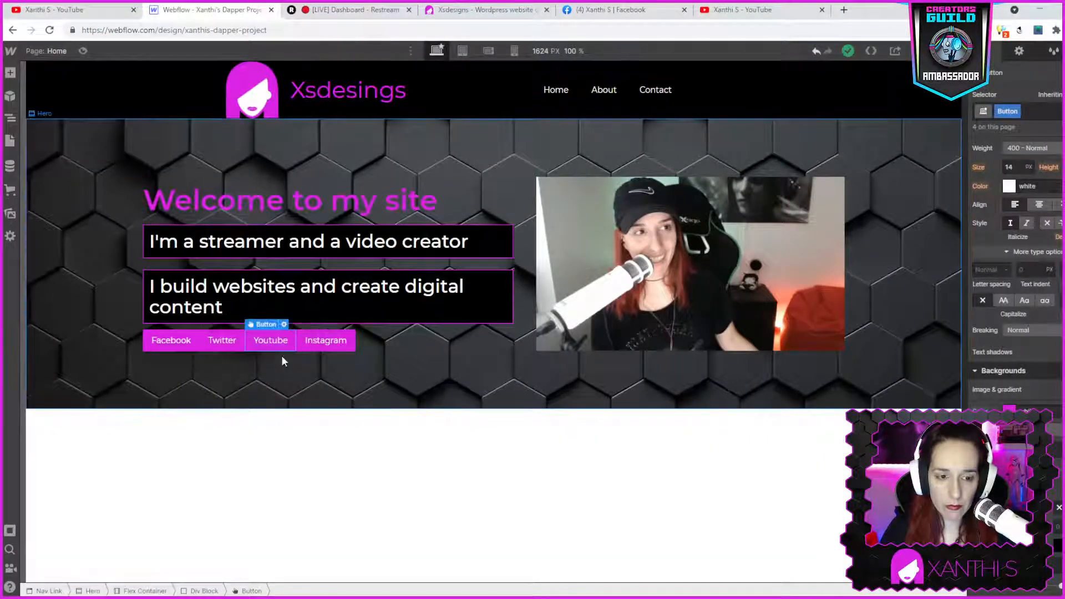
pyautogui.click(287, 341)
pyautogui.click(284, 325)
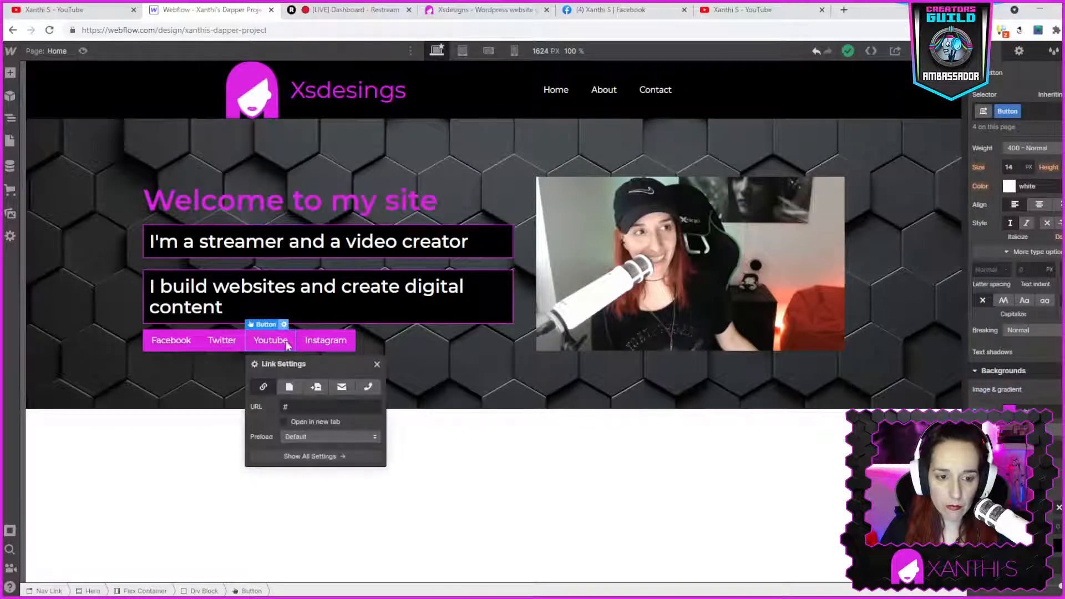
pyautogui.click(309, 405)
pyautogui.hotkey('ctrl', 'v')
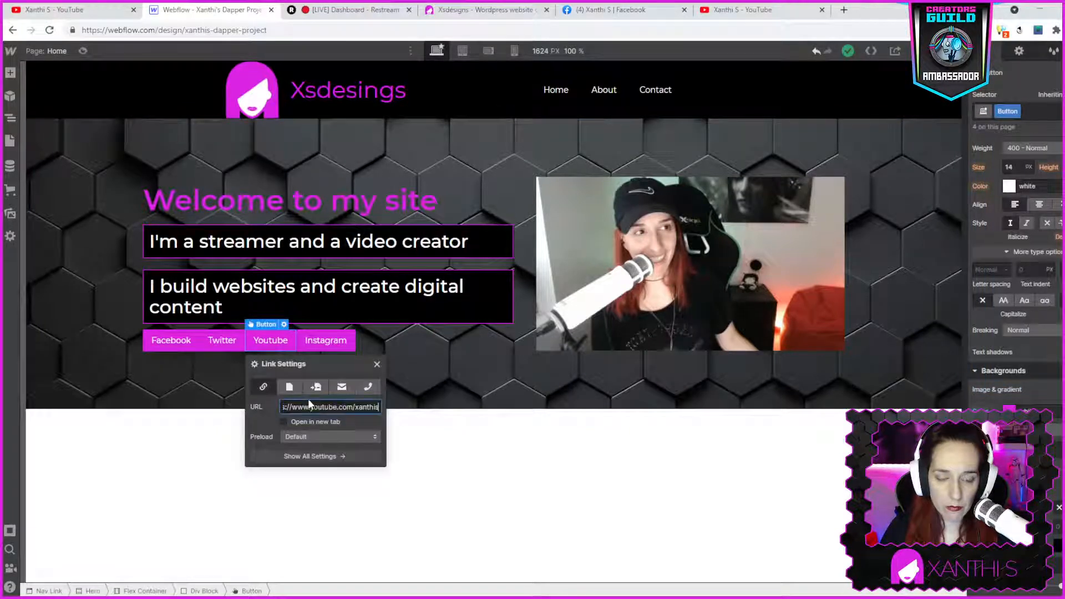
pyautogui.click(446, 433)
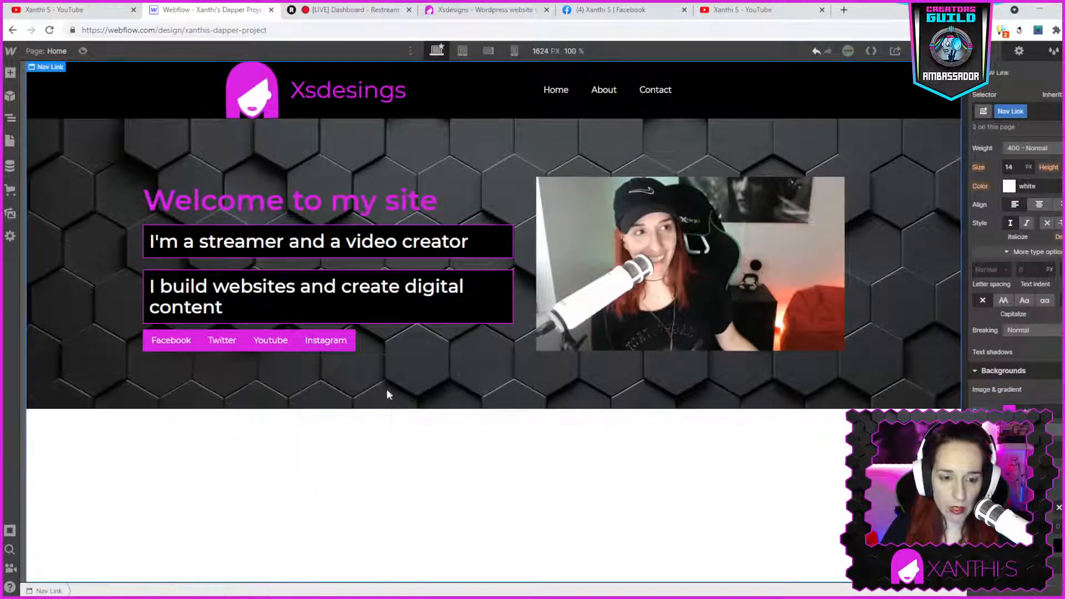
# - Load the Instagram profile in the YouTube tab and copy its address
pyautogui.click(759, 11)
pyautogui.click(744, 28)
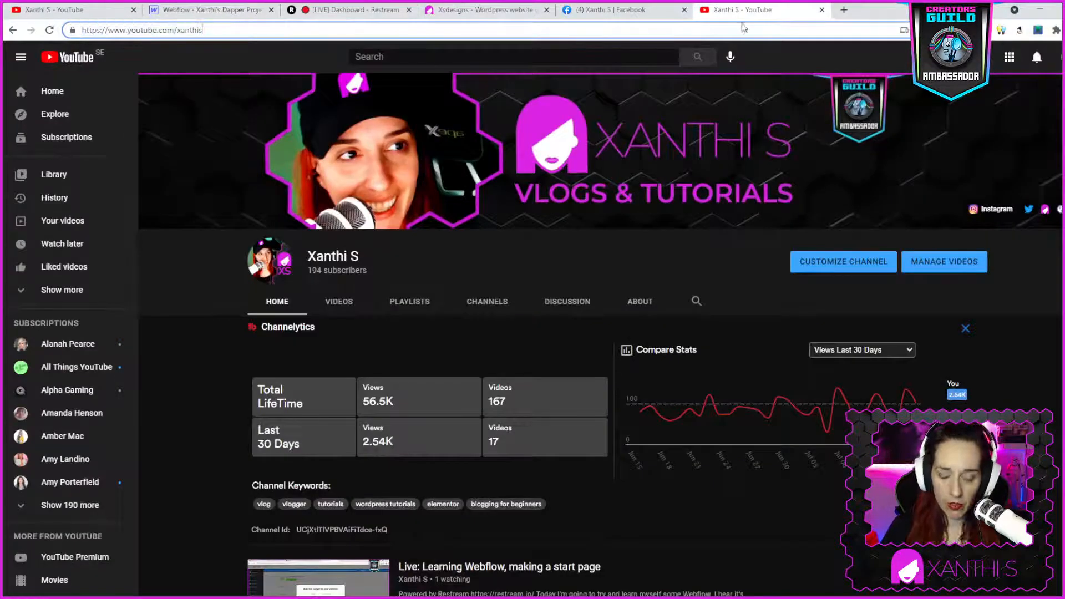
pyautogui.hotkey('ctrl', 'a')
pyautogui.press('BackSpace')
pyautogui.write('instagram')
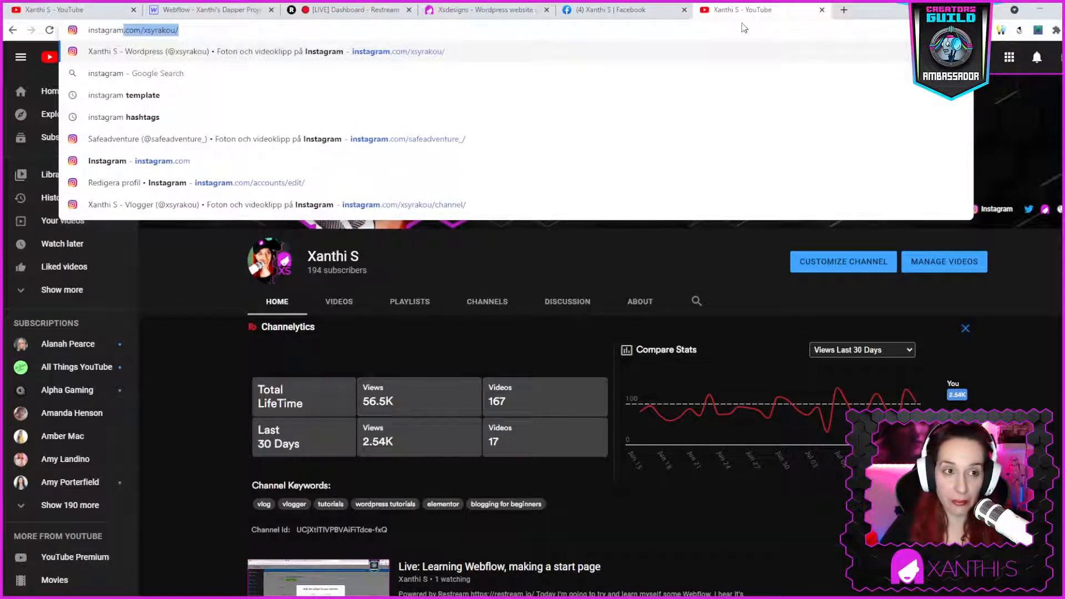
pyautogui.press('Return')
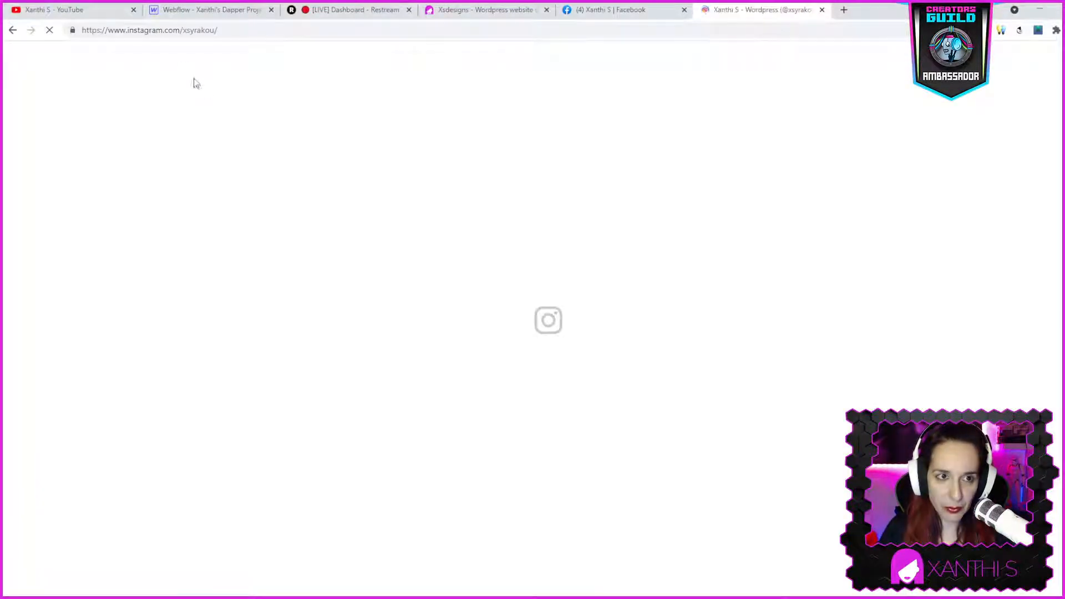
pyautogui.click(165, 29)
pyautogui.hotkey('ctrl', 'c')
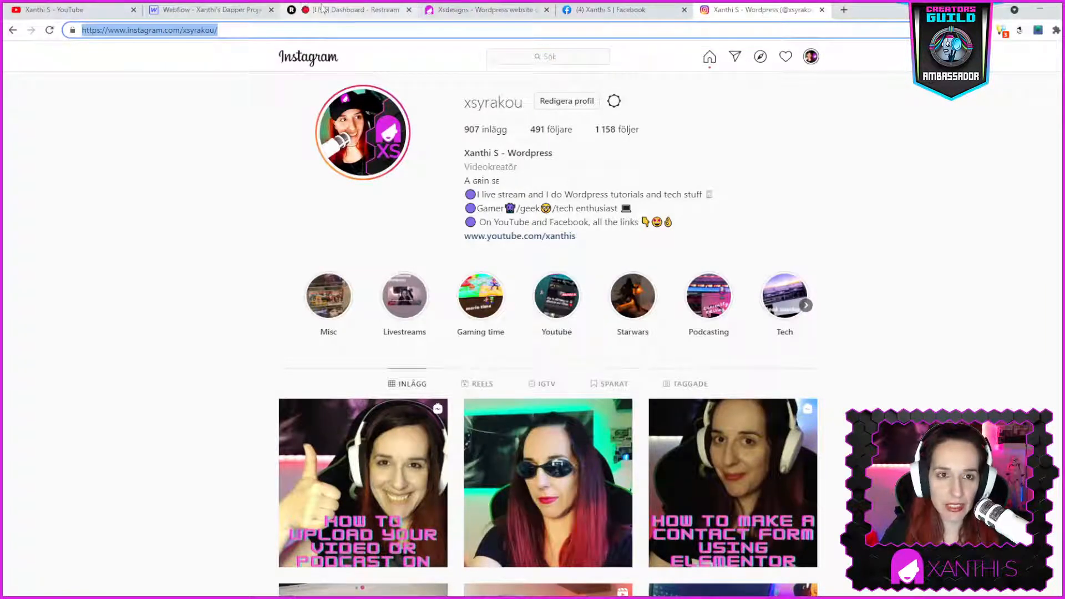
# - Open the Instagram button's link settings, paste the Instagram profile address as its URL, and select the Facebook button
pyautogui.click(238, 10)
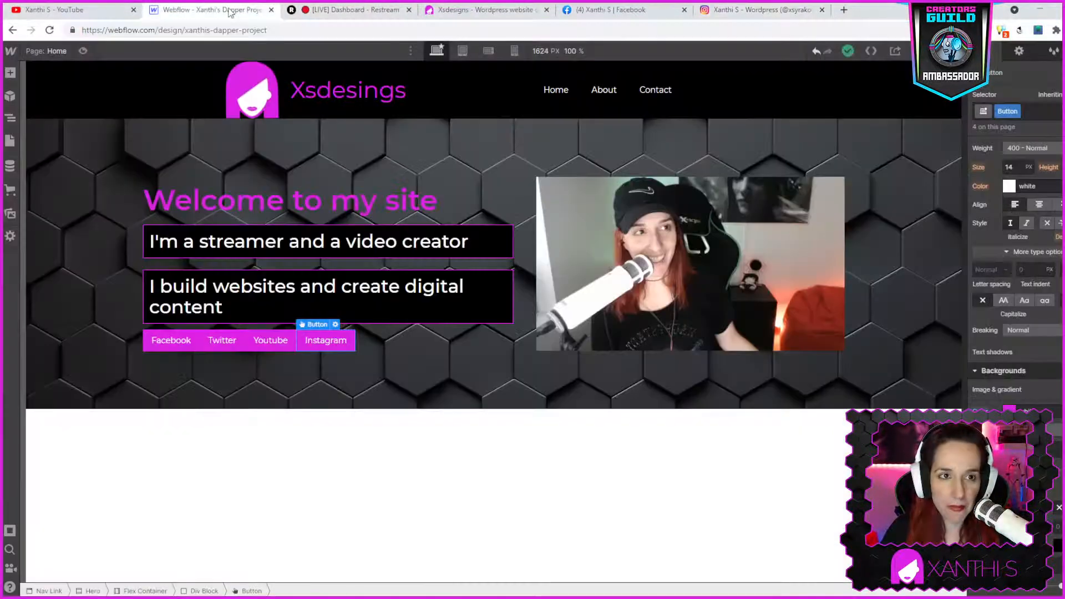
pyautogui.doubleClick(330, 340)
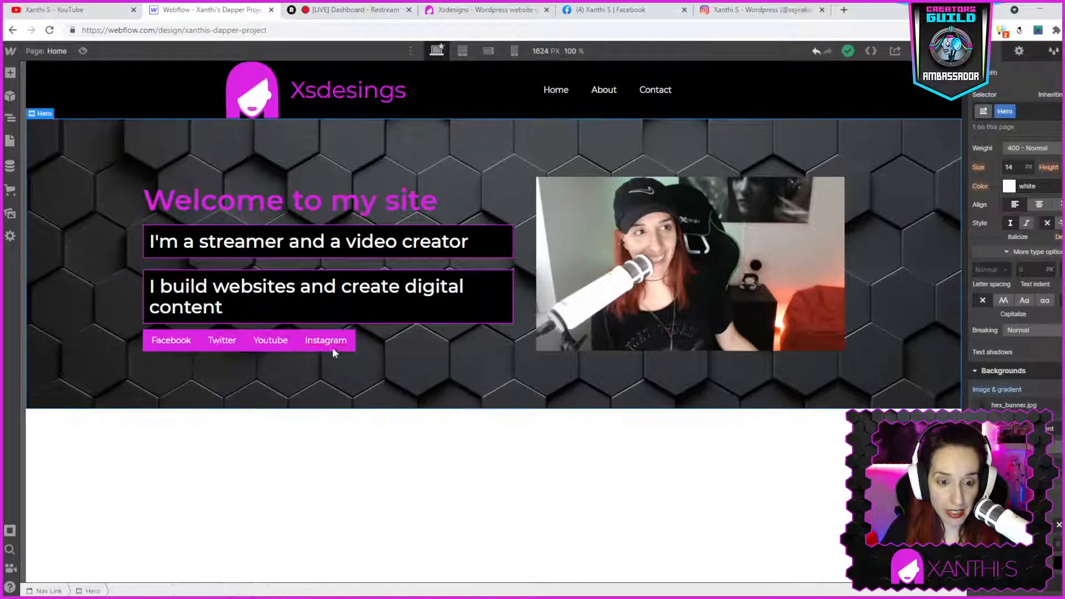
pyautogui.click(333, 341)
pyautogui.click(335, 325)
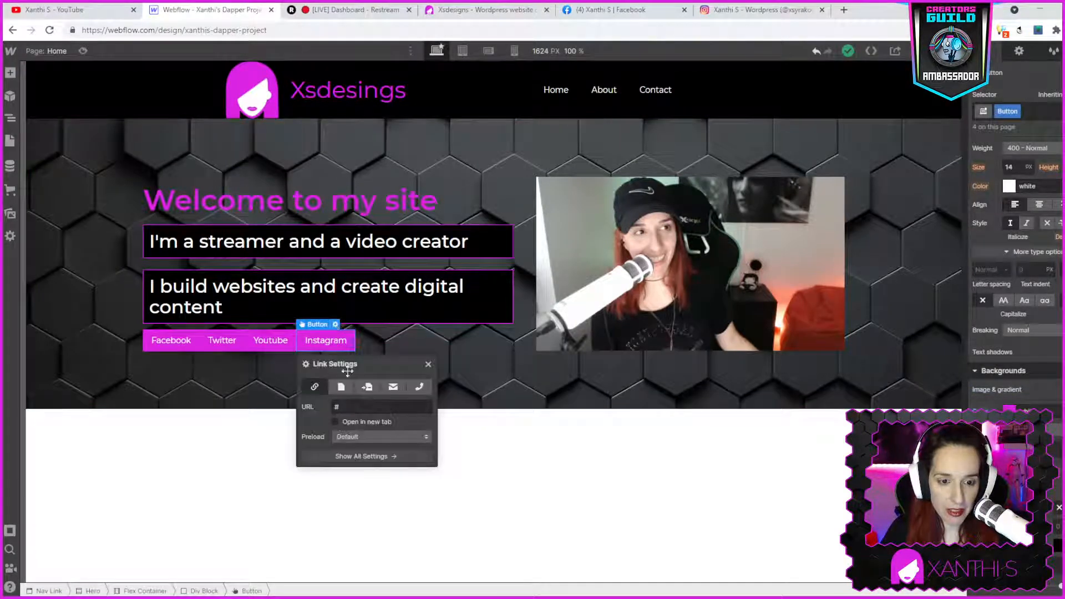
pyautogui.click(344, 405)
pyautogui.hotkey('ctrl', 'v')
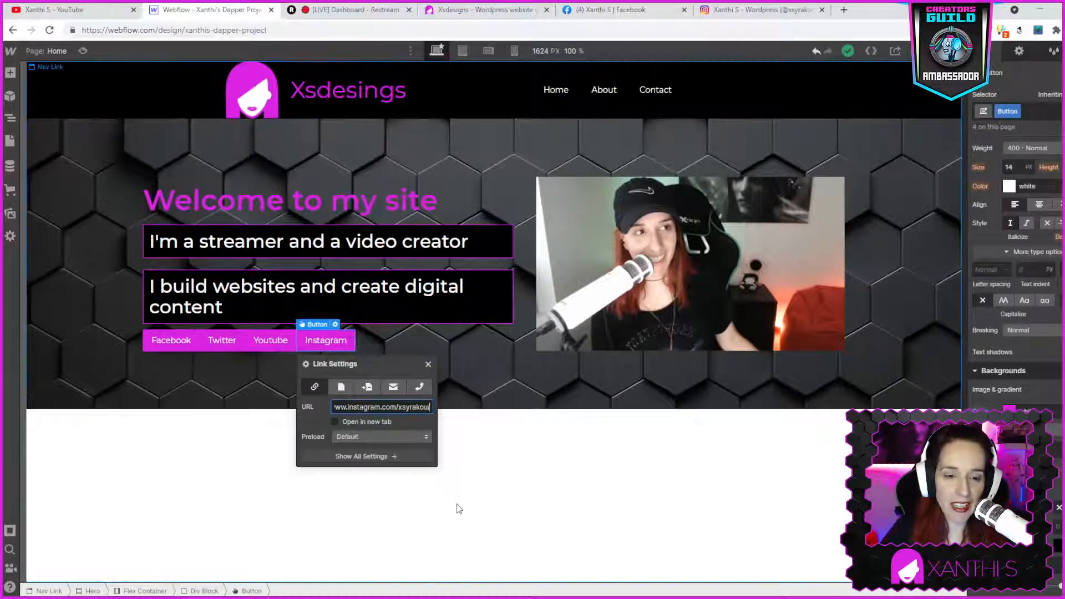
pyautogui.click(373, 435)
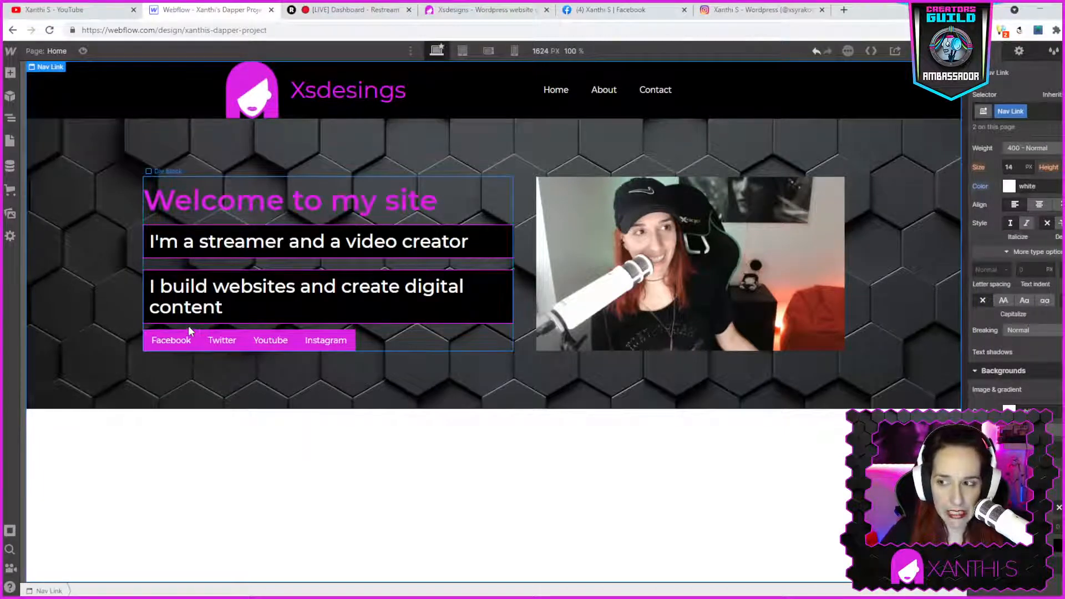
pyautogui.click(166, 338)
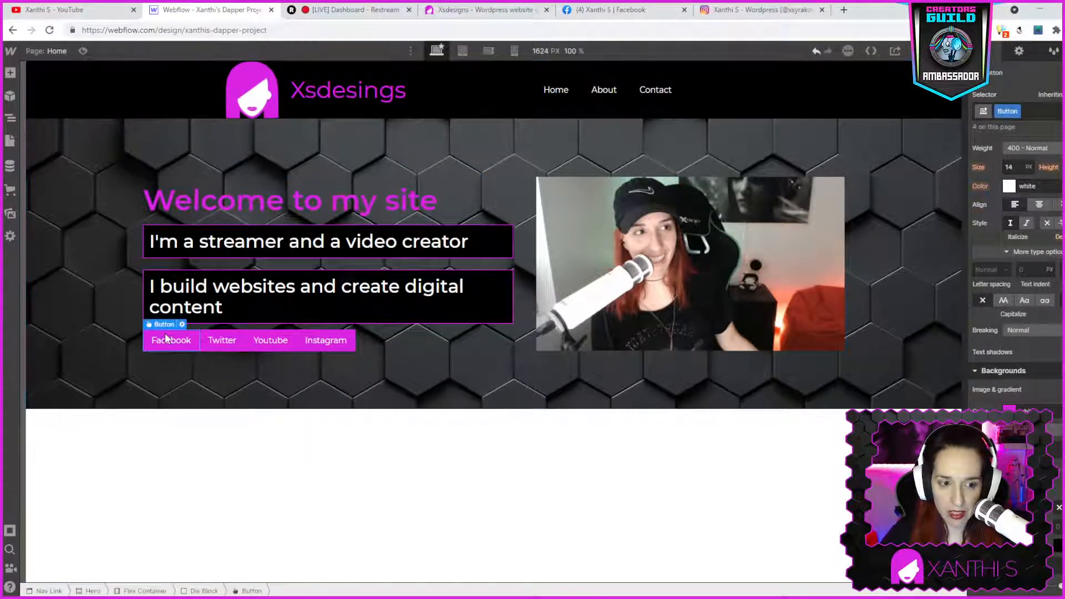
# - Give the buttons a 10 px right margin so they sit apart from each other
pyautogui.scroll(3, 1023, 216)
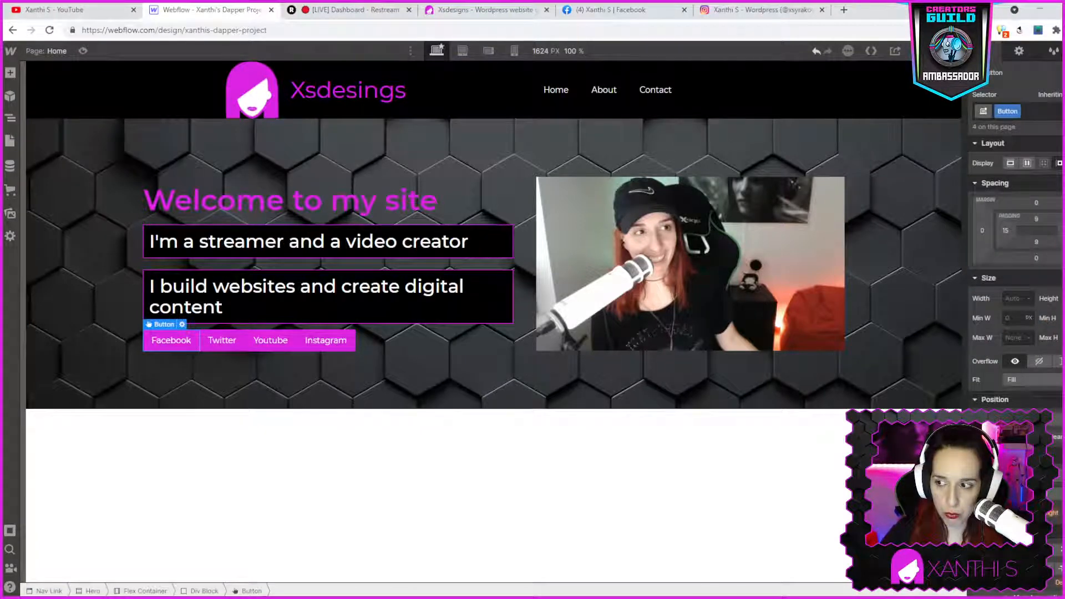
pyautogui.click(1063, 230)
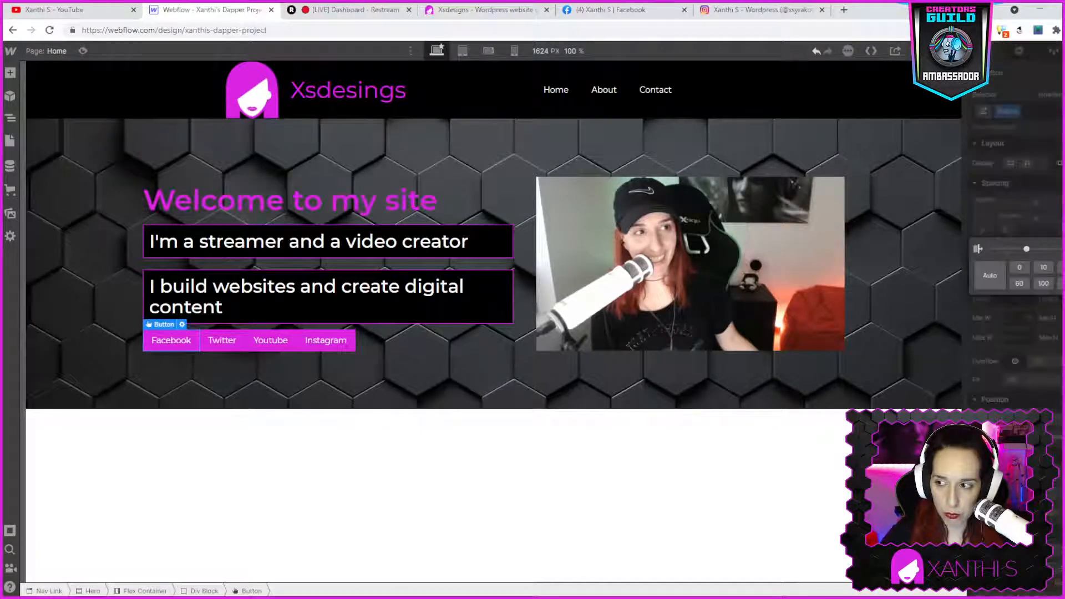
pyautogui.click(1043, 269)
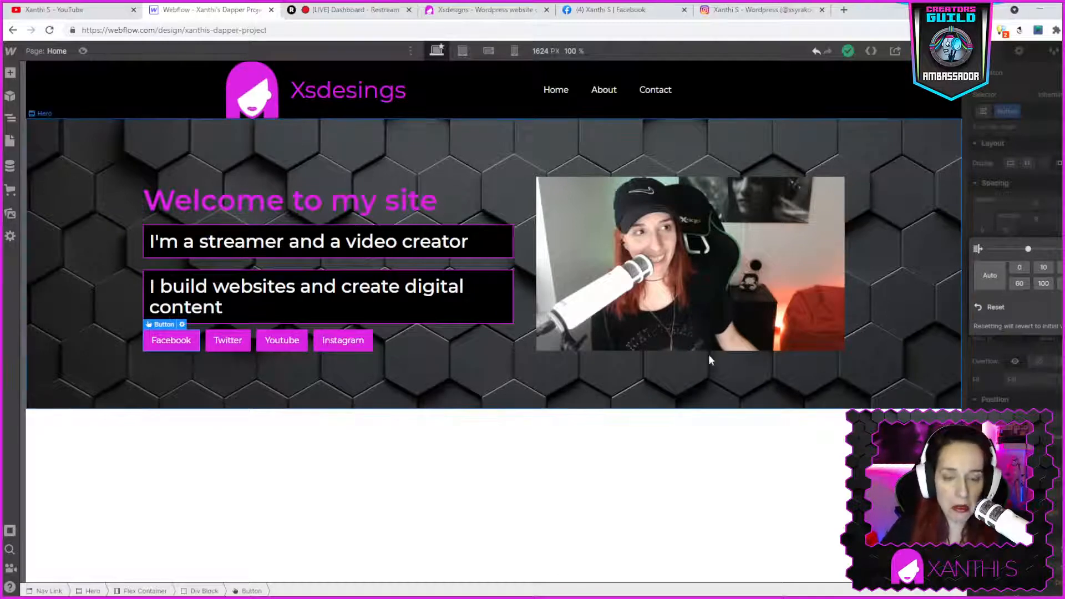
pyautogui.click(492, 384)
pyautogui.click(609, 465)
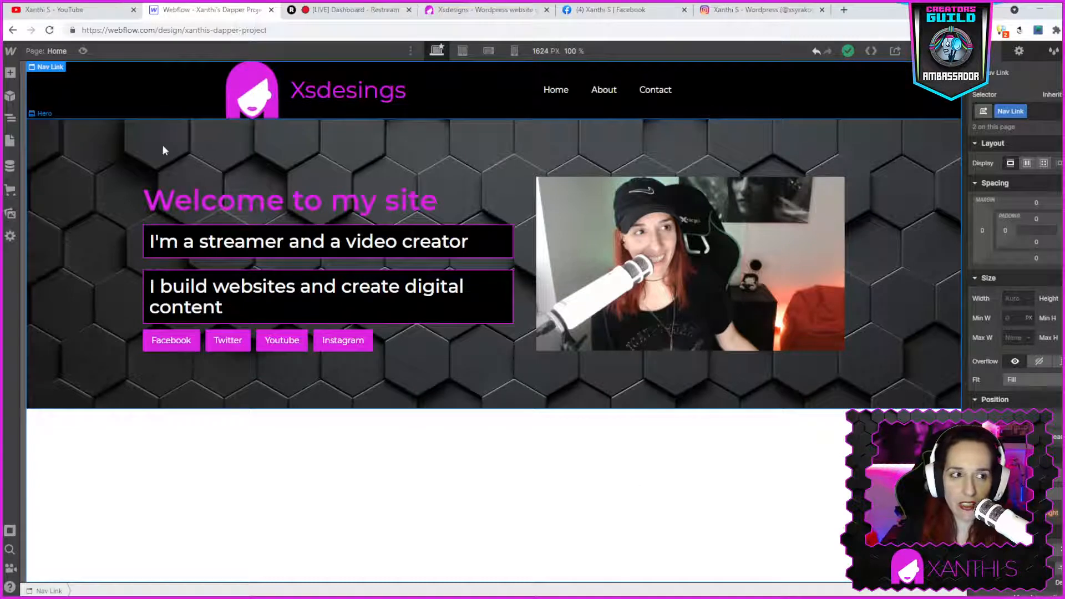
# - Browse the Add panel's elements and prebuilt layouts
pyautogui.click(10, 74)
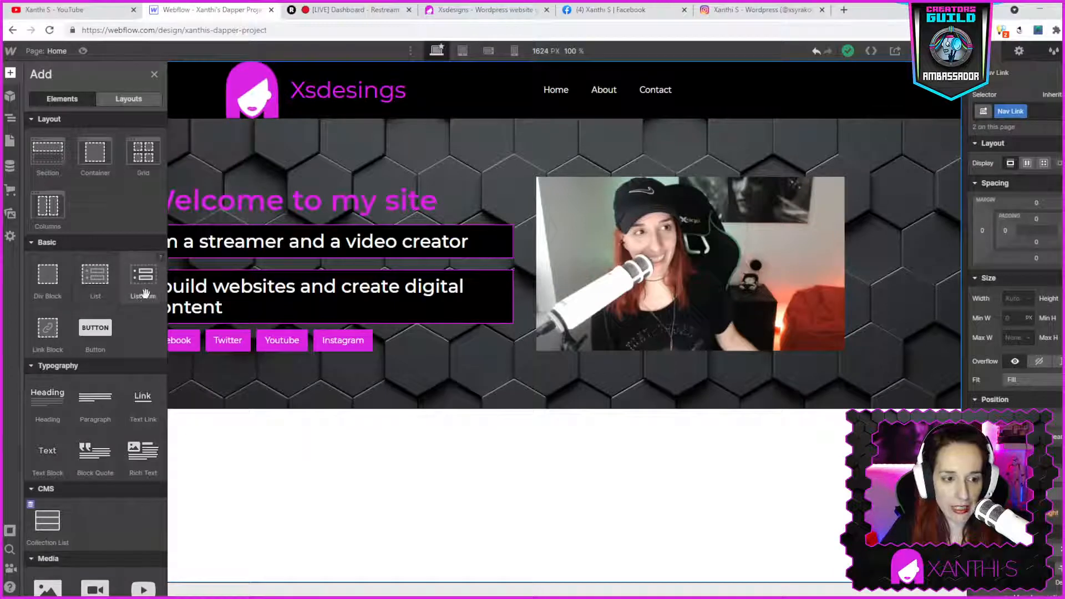
pyautogui.scroll(-2, 129, 311)
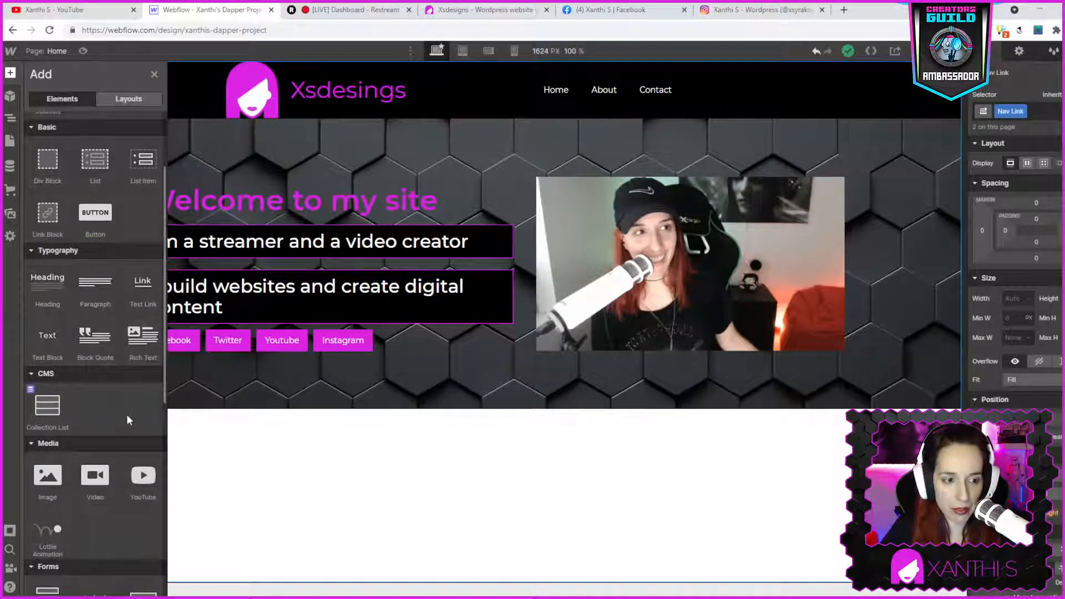
pyautogui.scroll(-2, 114, 438)
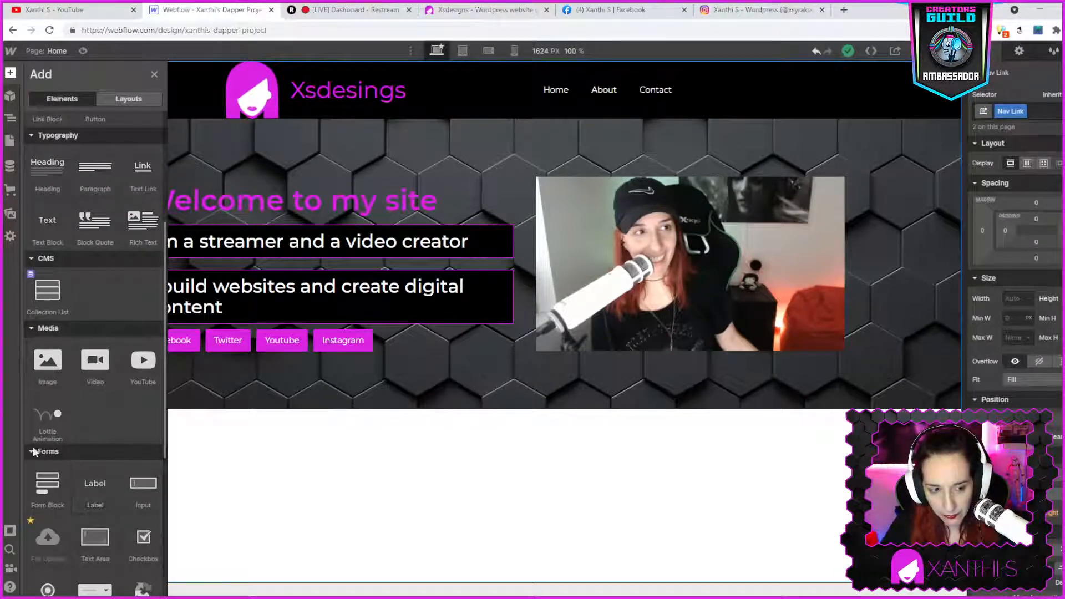
pyautogui.scroll(-5, 119, 356)
pyautogui.scroll(5, 94, 222)
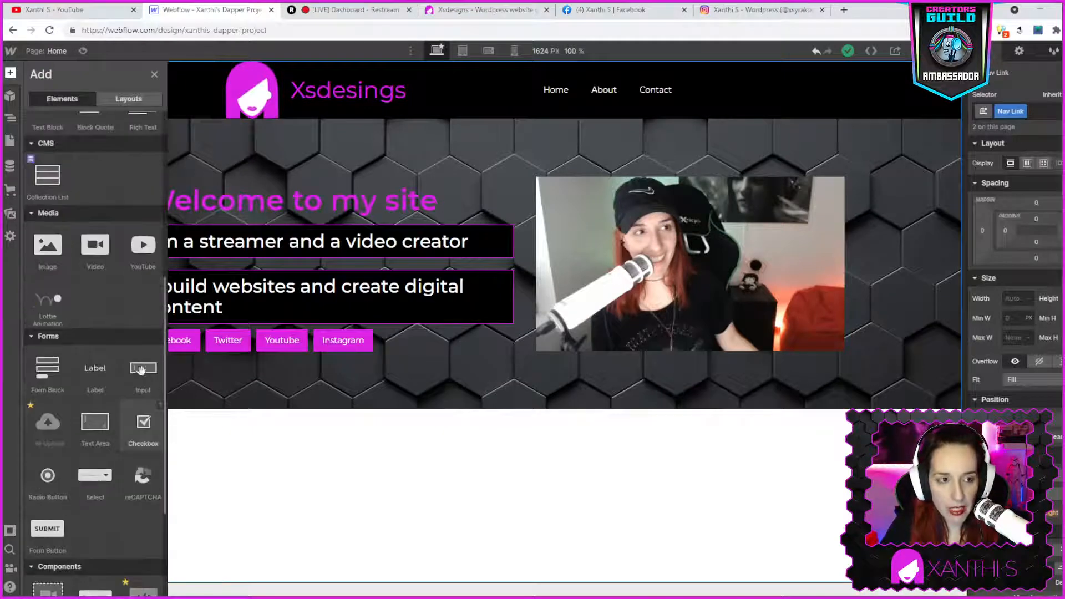
pyautogui.click(121, 94)
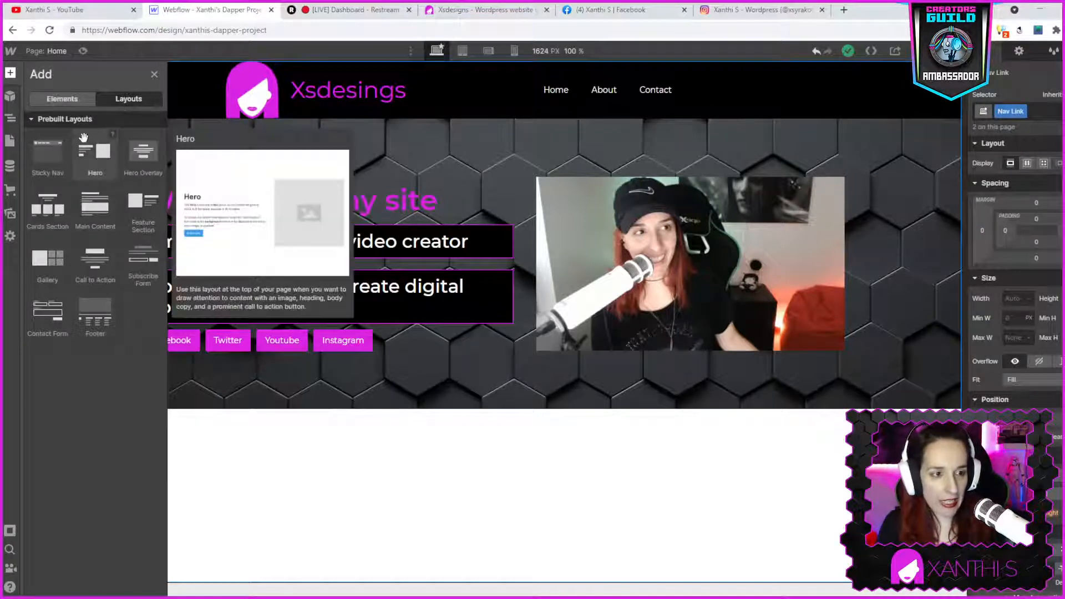
pyautogui.moveTo(59, 214)
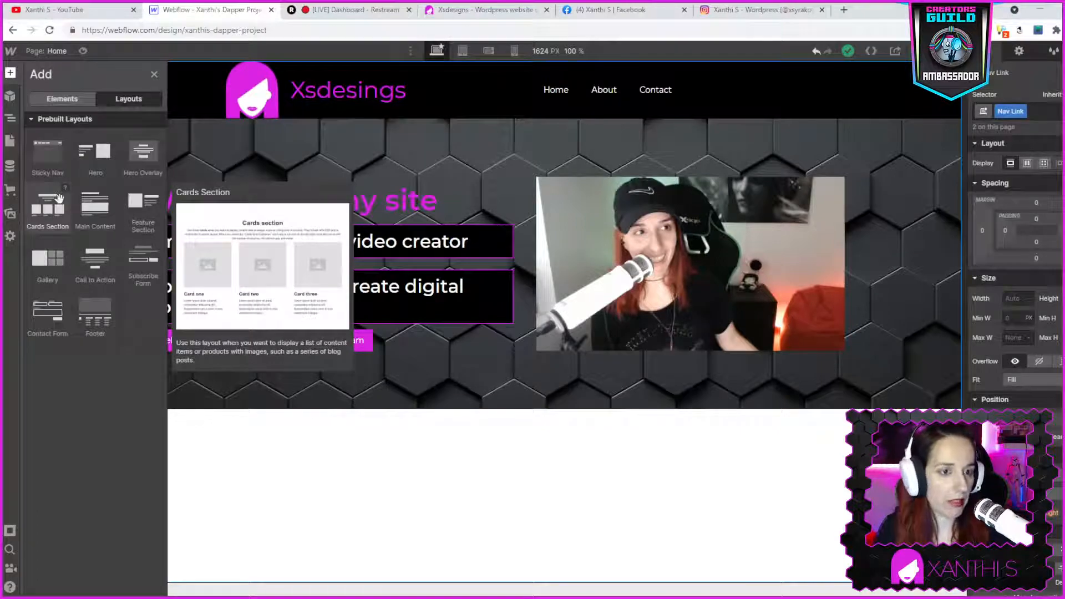
# - Switch to the WordPress site tab and review the section below its hero for reference
pyautogui.click(424, 7)
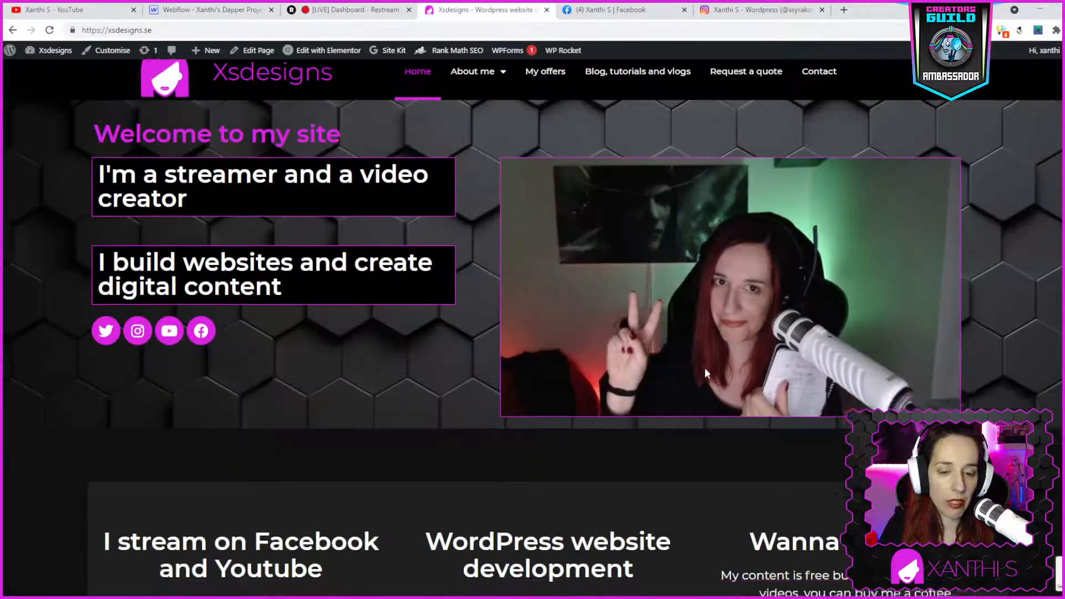
pyautogui.scroll(-5, 705, 367)
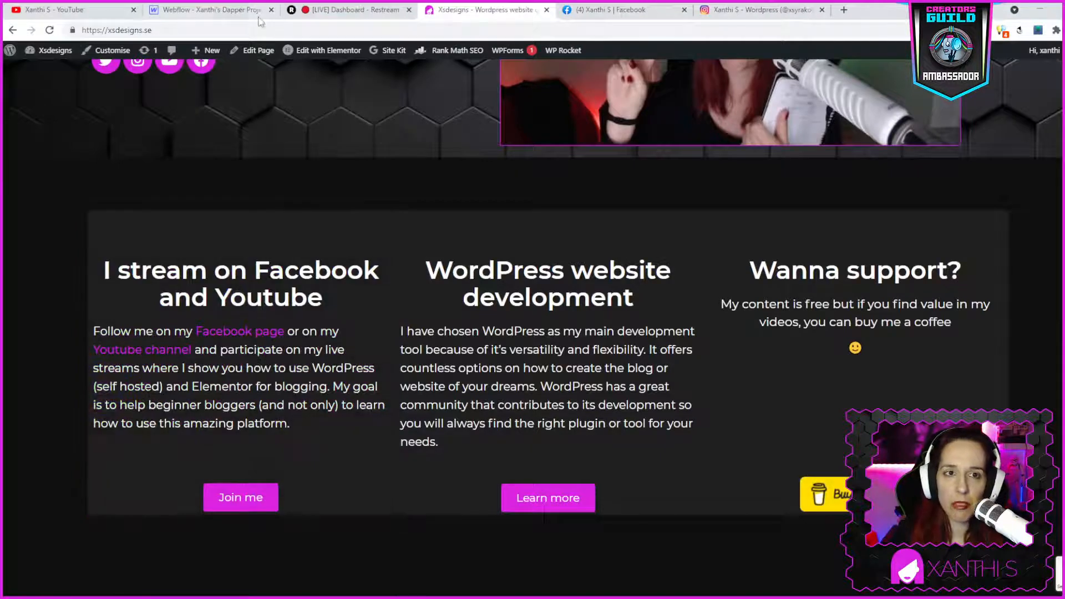
pyautogui.click(232, 16)
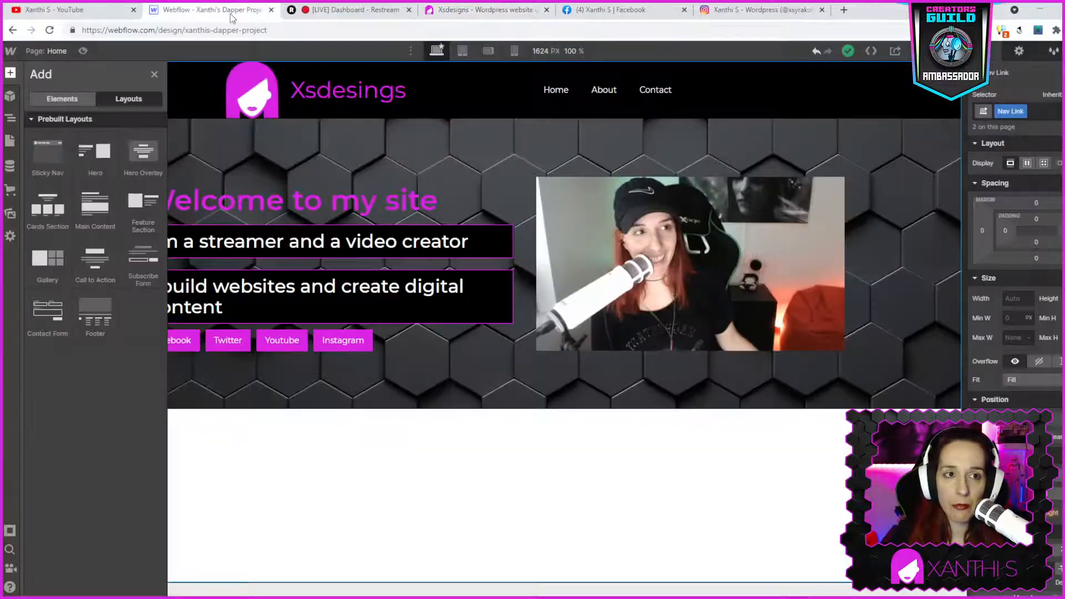
# - Add a Cards Section prebuilt layout to the page below the hero
pyautogui.click(455, 491)
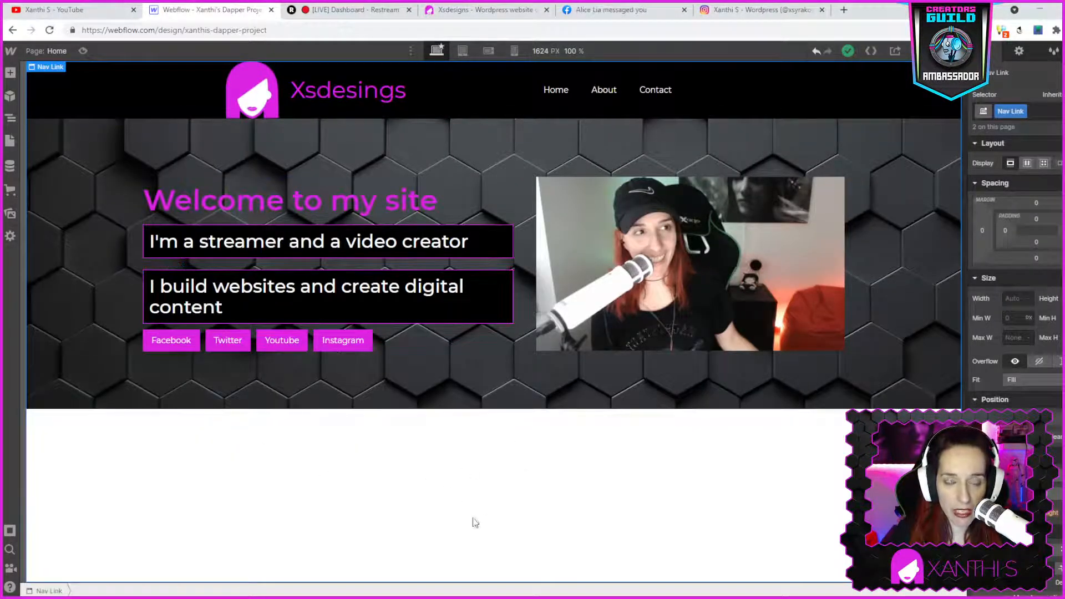
pyautogui.click(10, 74)
pyautogui.click(113, 98)
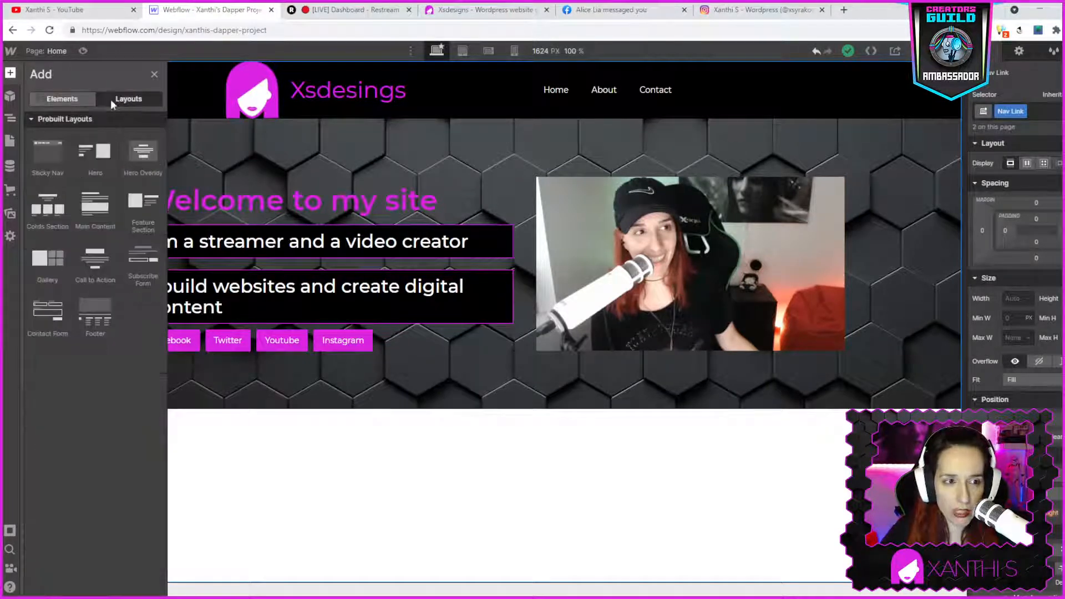
pyautogui.moveTo(48, 216)
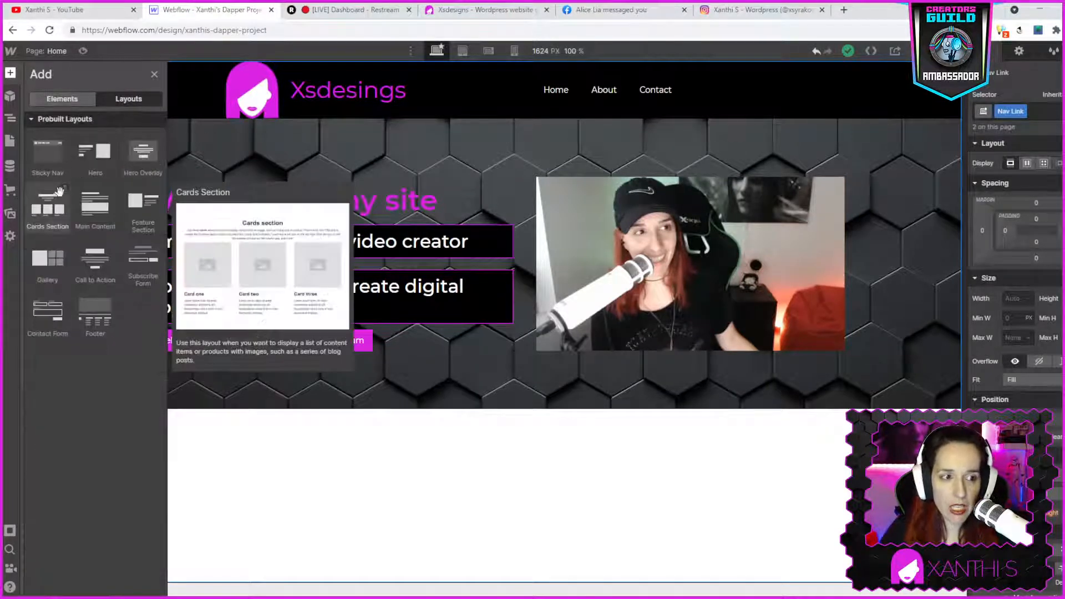
pyautogui.click(47, 217)
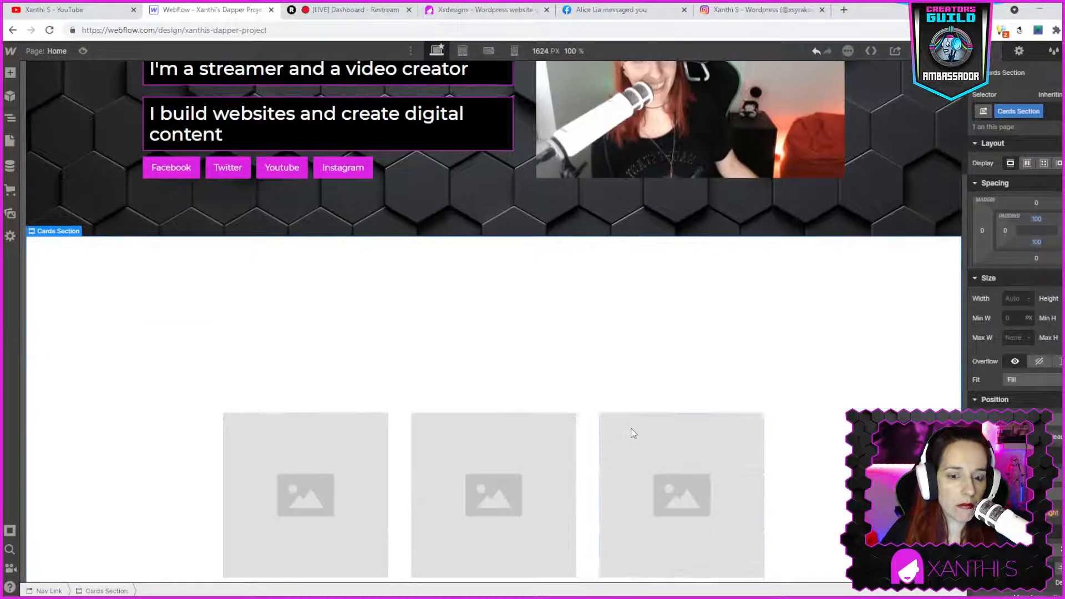
# - Select the Cards Section and set its background color to black
pyautogui.scroll(-1, 630, 430)
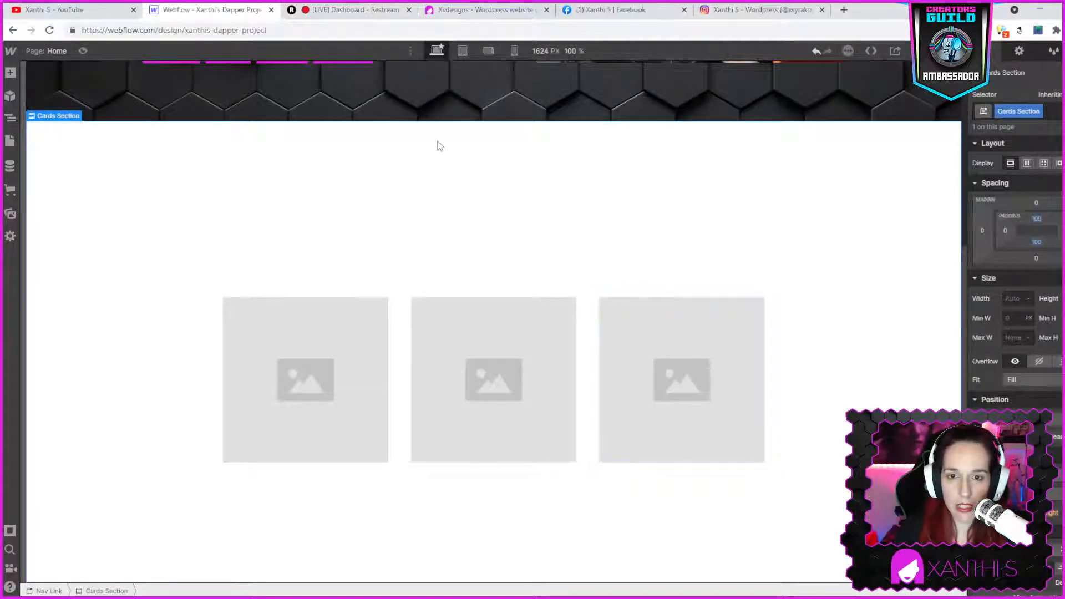
pyautogui.click(465, 204)
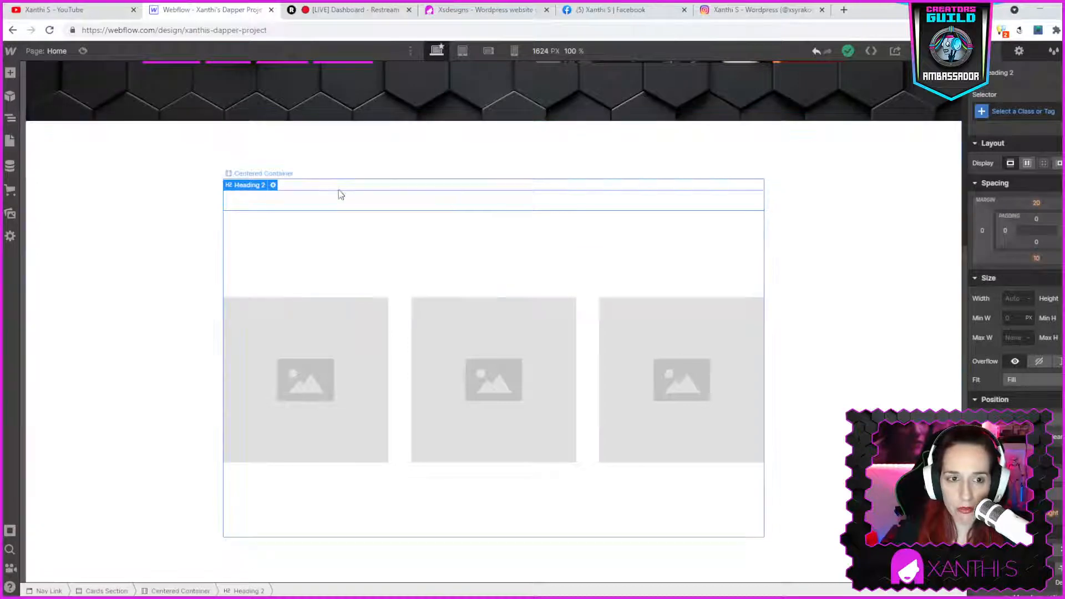
pyautogui.click(107, 136)
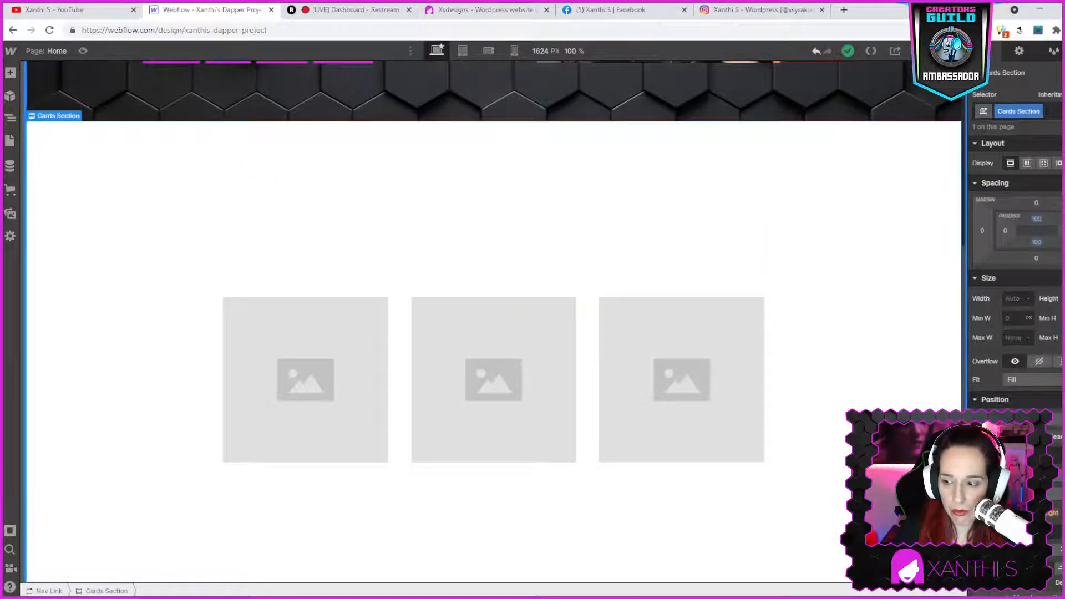
pyautogui.scroll(-3, 1015, 250)
pyautogui.scroll(-2, 1015, 277)
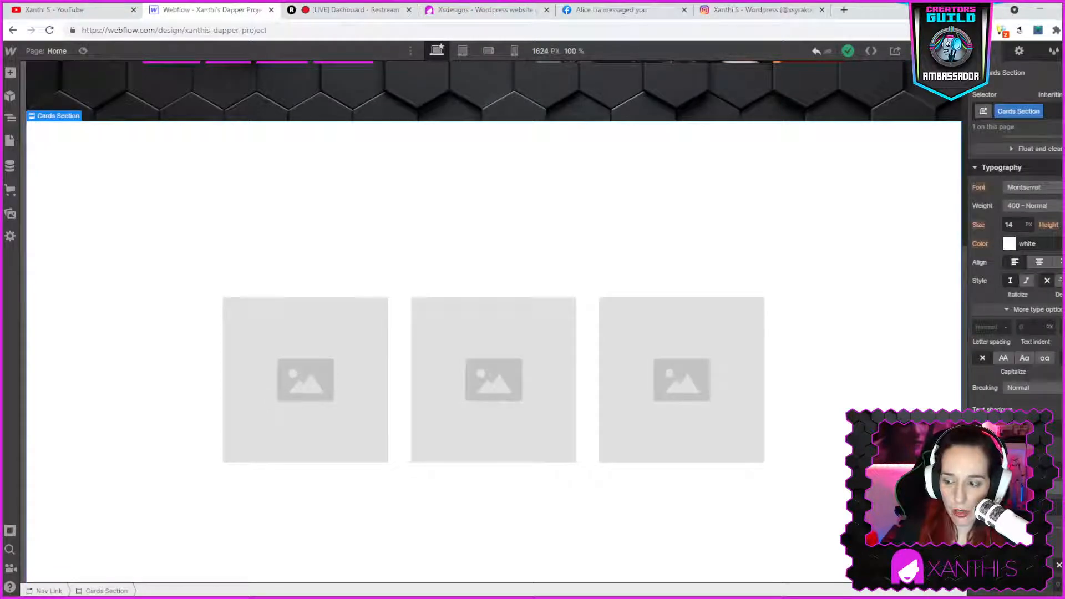
pyautogui.click(1009, 474)
pyautogui.moveTo(981, 356); pyautogui.dragTo(970, 382)
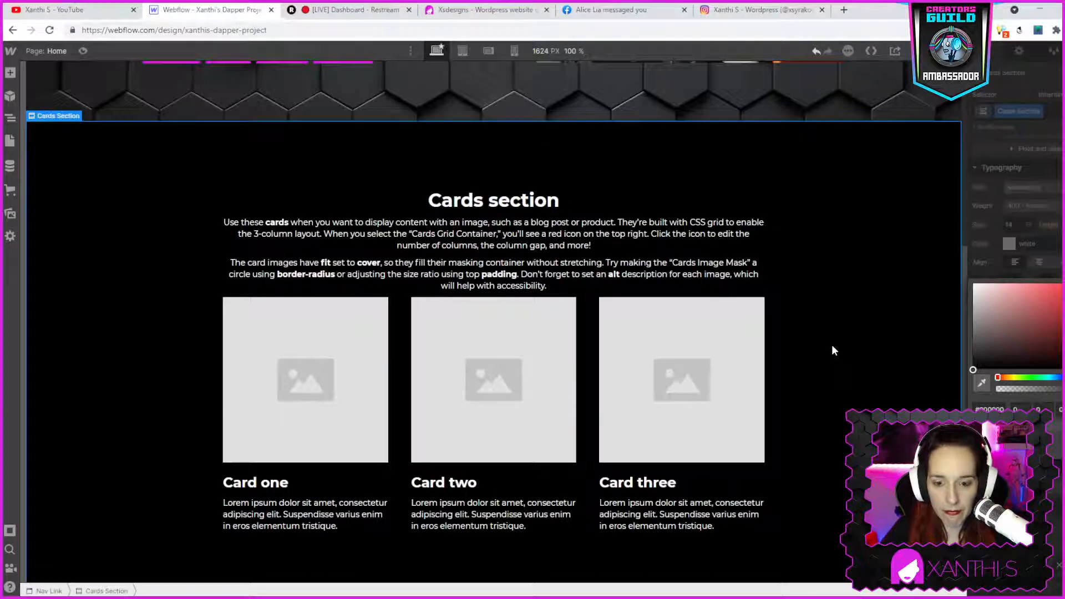
# - Preview the page at the tablet and mobile breakpoints
pyautogui.scroll(-1, 830, 344)
pyautogui.scroll(2, 830, 337)
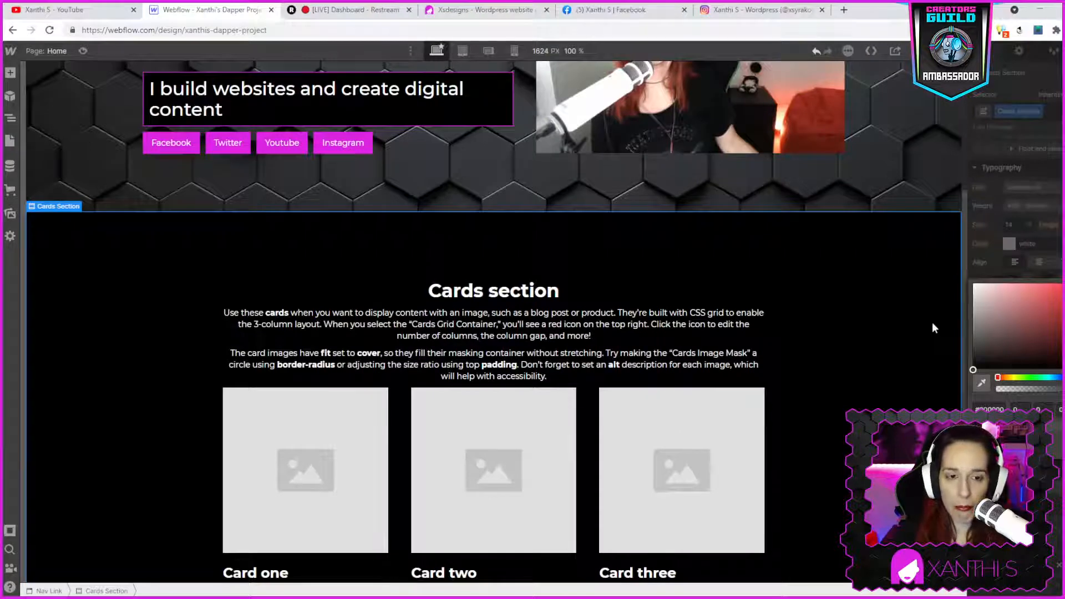
pyautogui.scroll(-2, 932, 324)
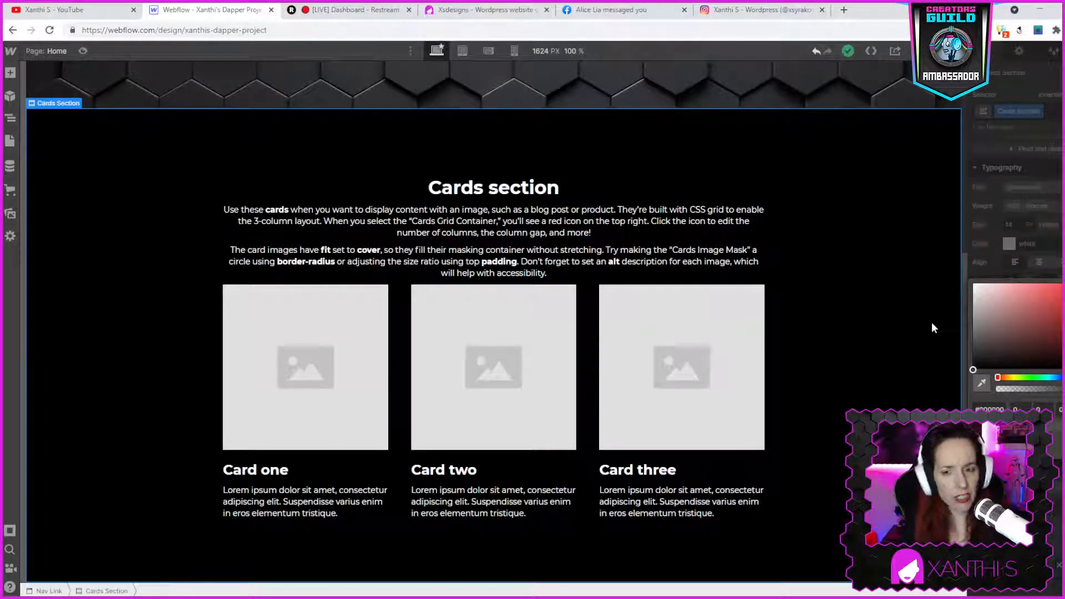
pyautogui.click(463, 54)
pyautogui.scroll(5, 523, 335)
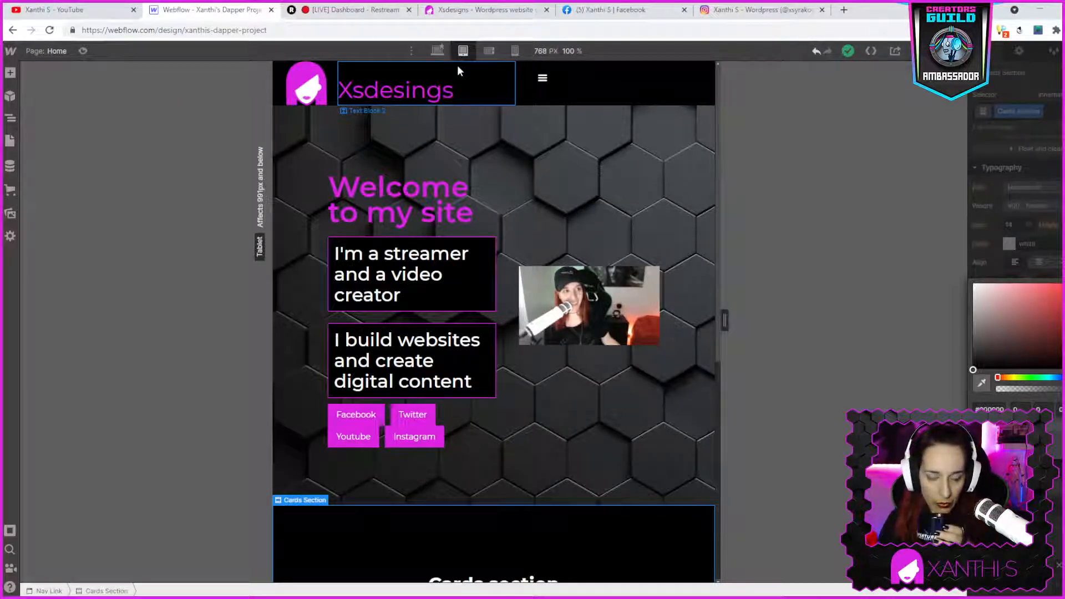
pyautogui.click(482, 51)
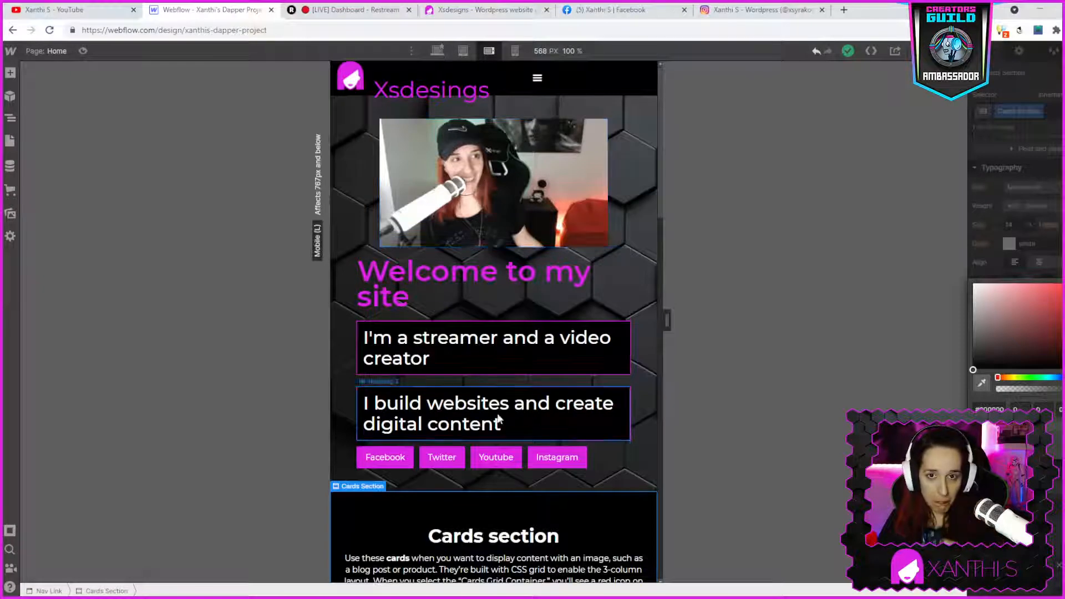
pyautogui.click(517, 54)
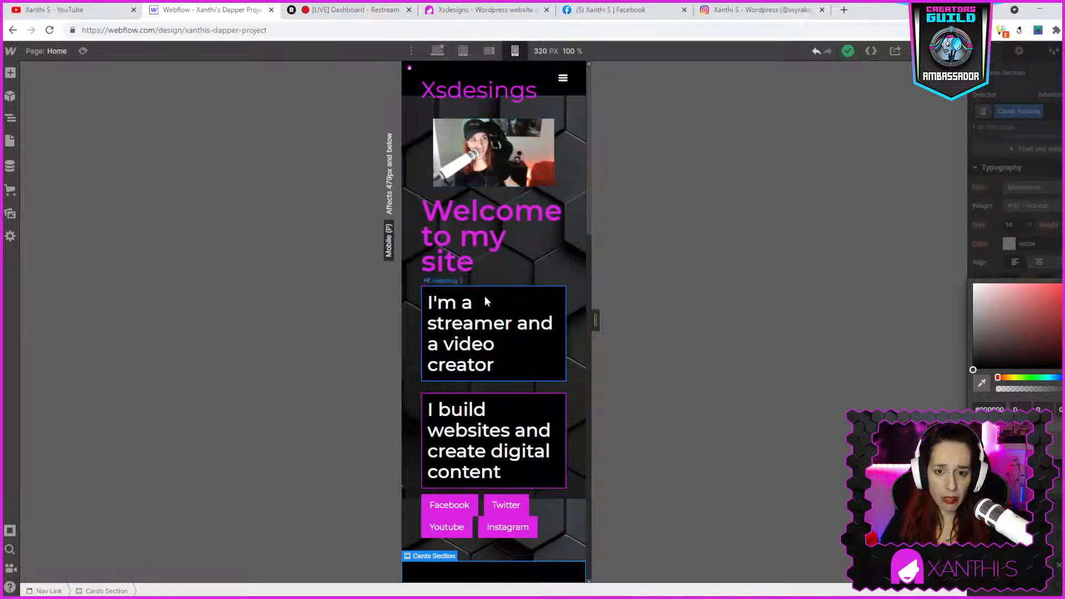
pyautogui.click(453, 229)
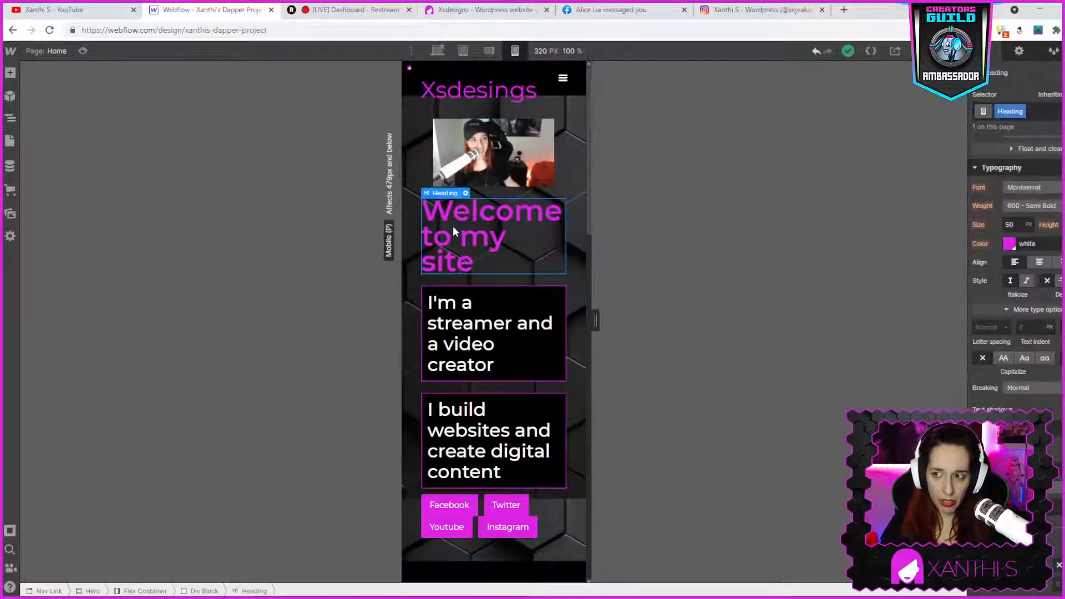
pyautogui.scroll(4, 1050, 283)
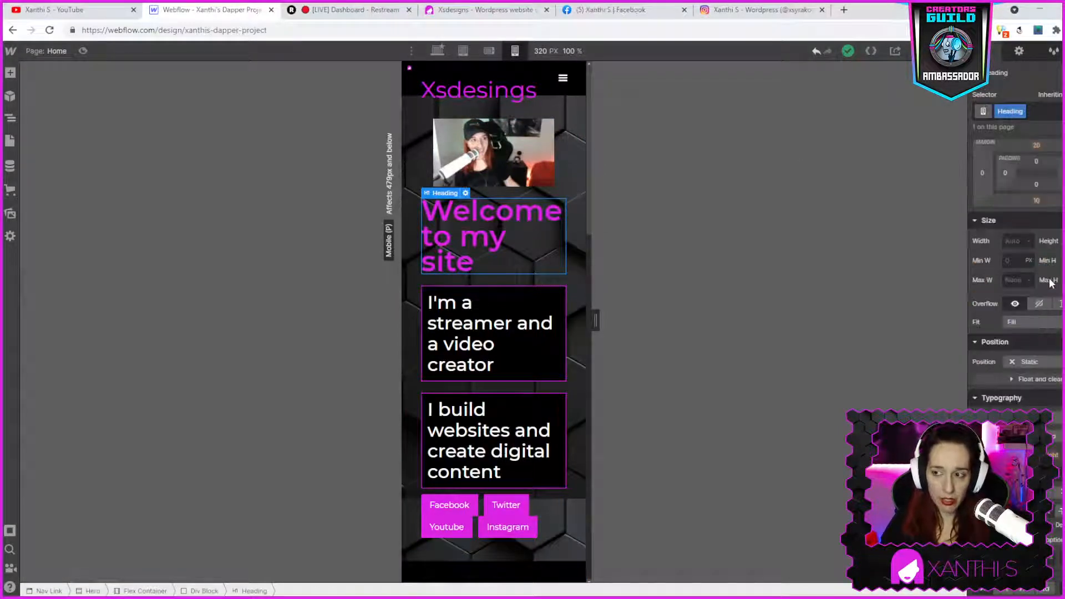
pyautogui.scroll(2, 1050, 283)
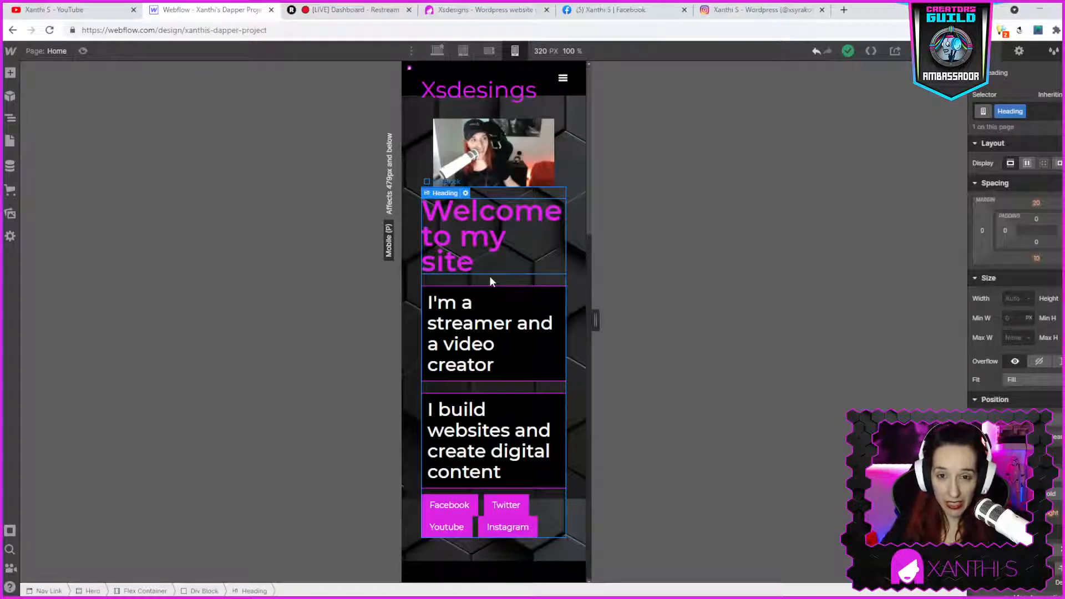
# - At the tablet breakpoint, set the buttons' right margin to 100 px
pyautogui.click(463, 51)
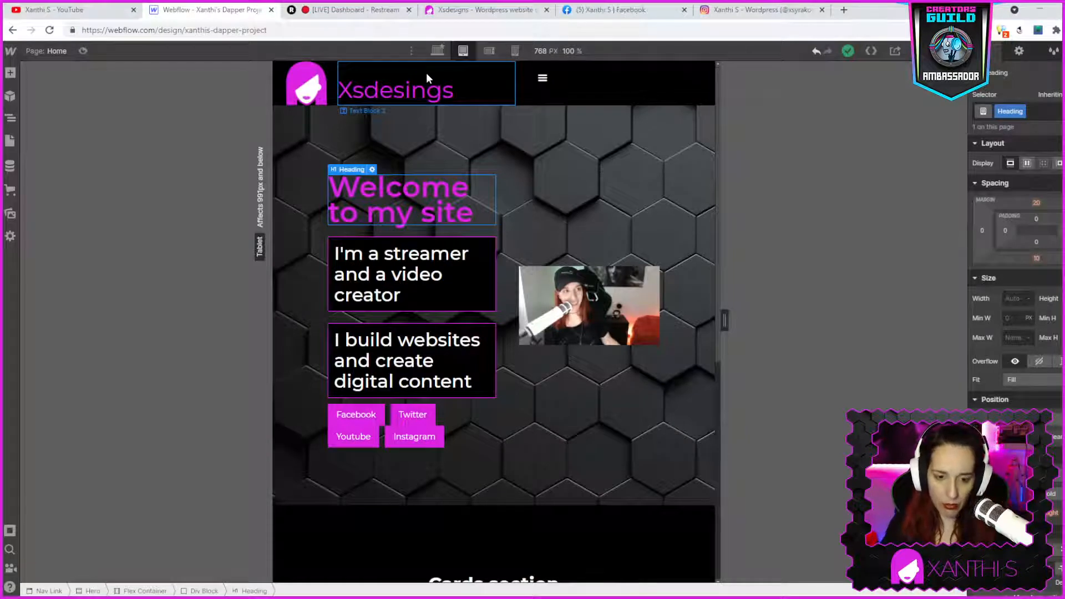
pyautogui.click(373, 421)
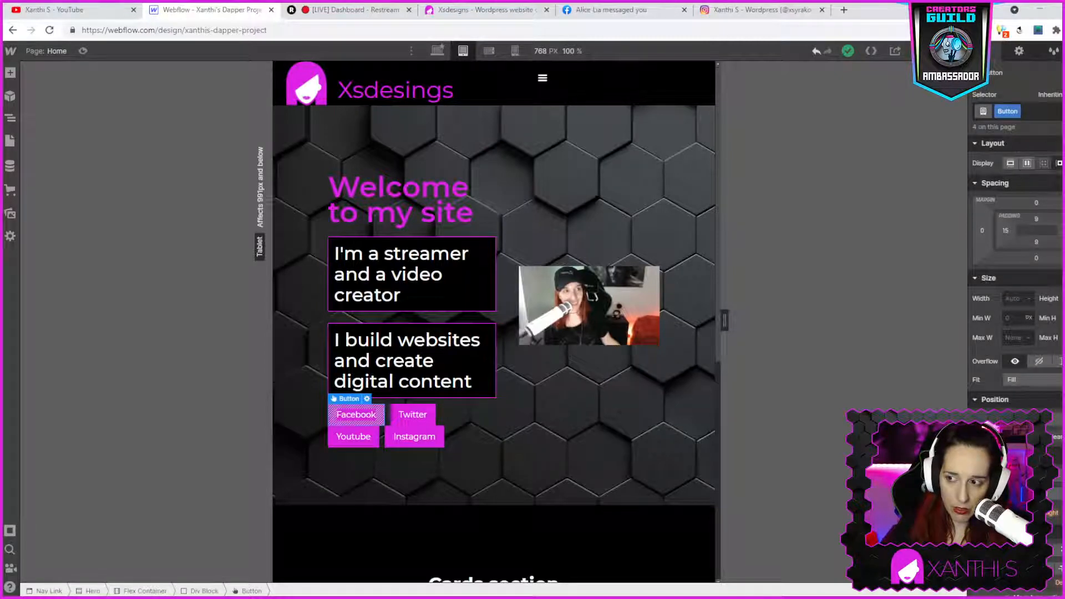
pyautogui.click(1062, 230)
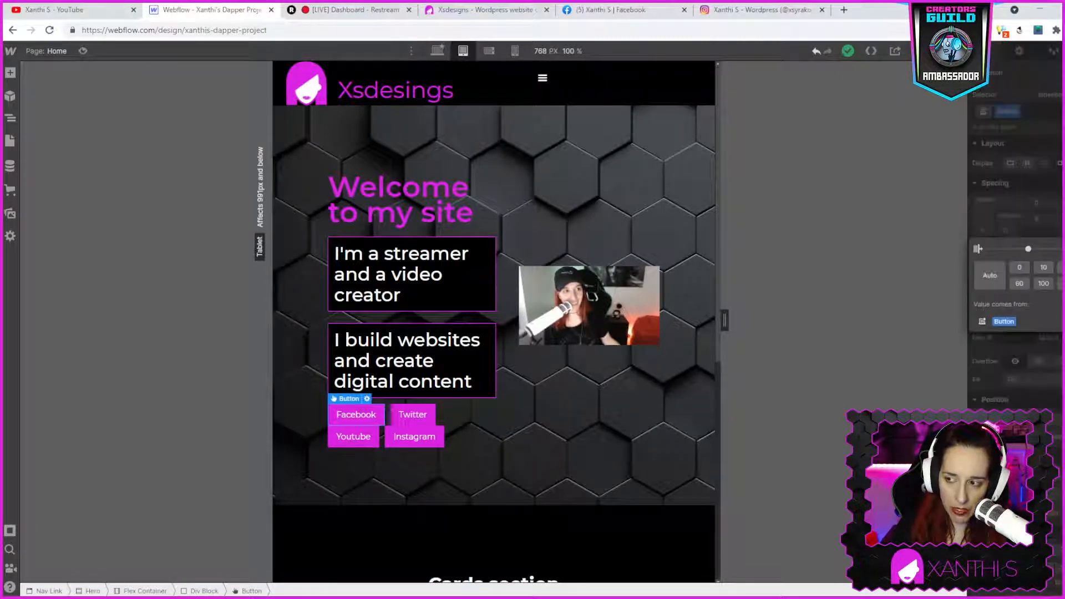
pyautogui.click(1019, 283)
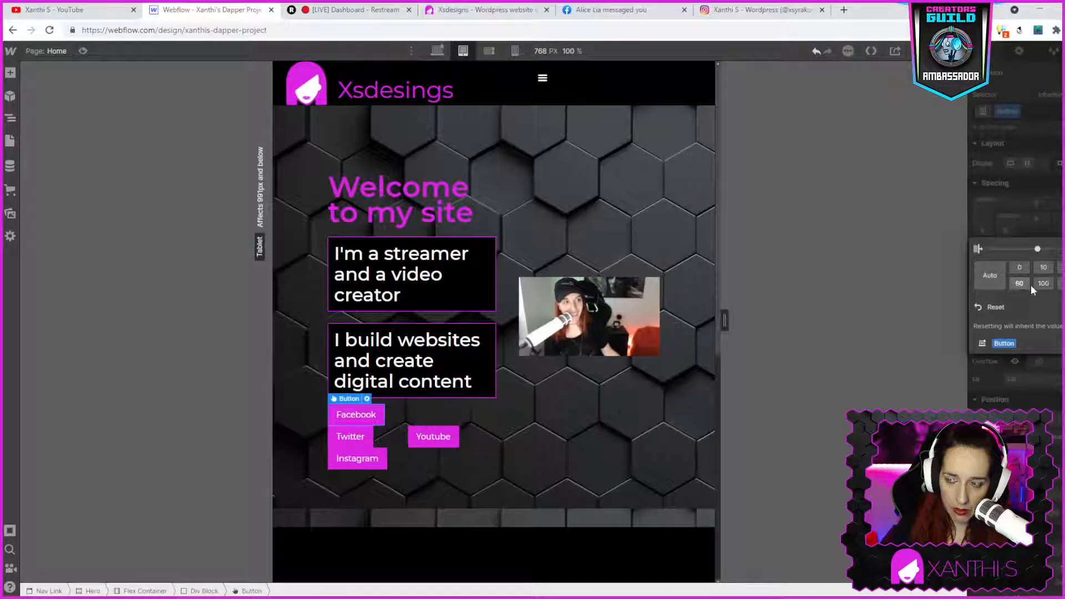
pyautogui.click(1041, 284)
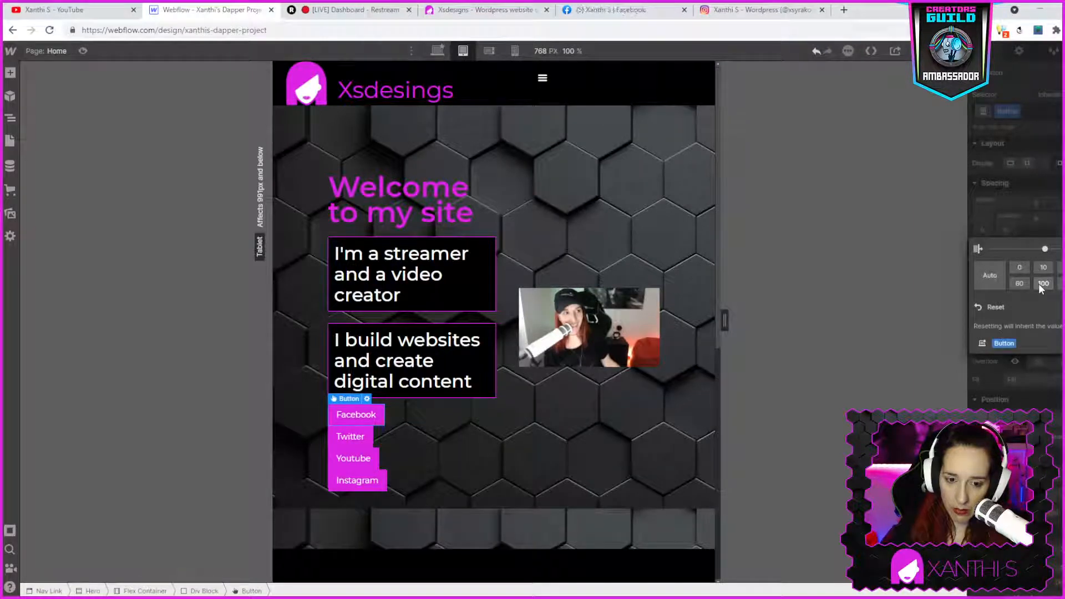
# - Set the social buttons' bottom margin to 10 px at the tablet breakpoint
pyautogui.click(1020, 199)
pyautogui.click(1035, 258)
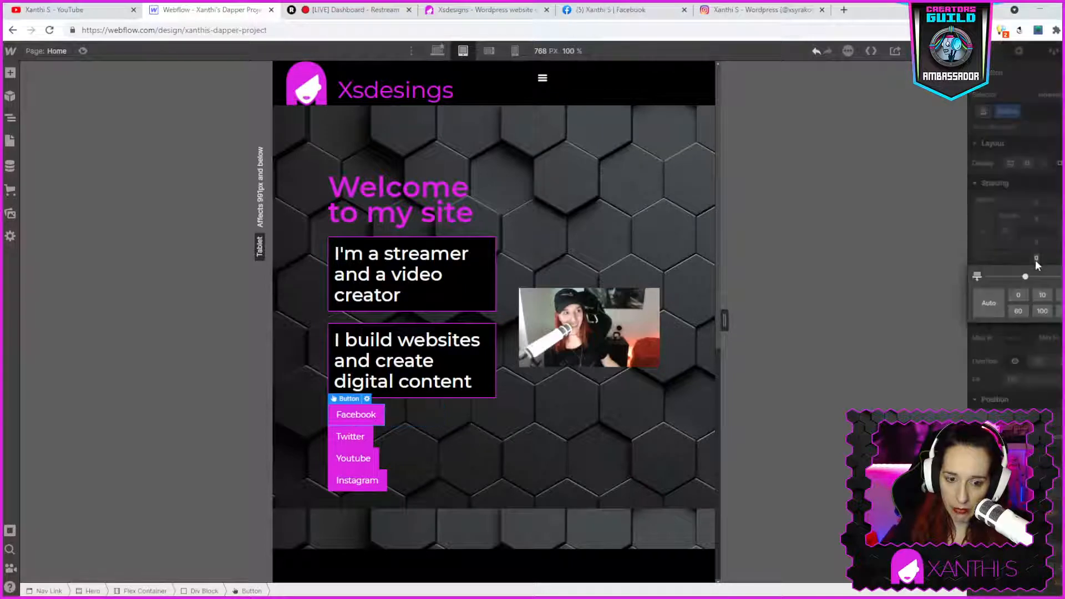
pyautogui.click(1043, 295)
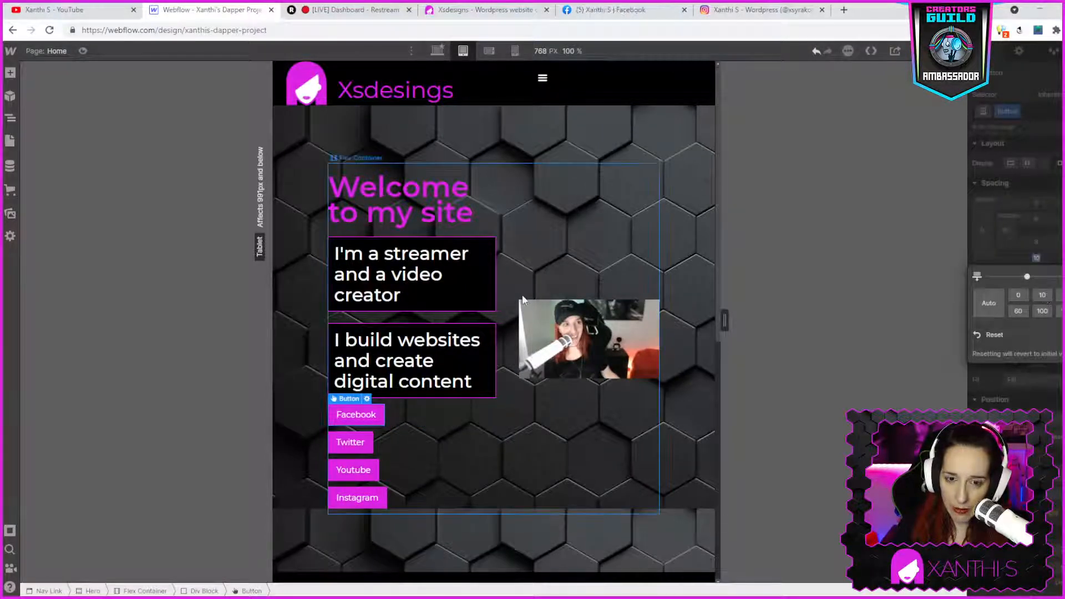
# - Select the hero image and set its width and max width to 150%
pyautogui.click(612, 339)
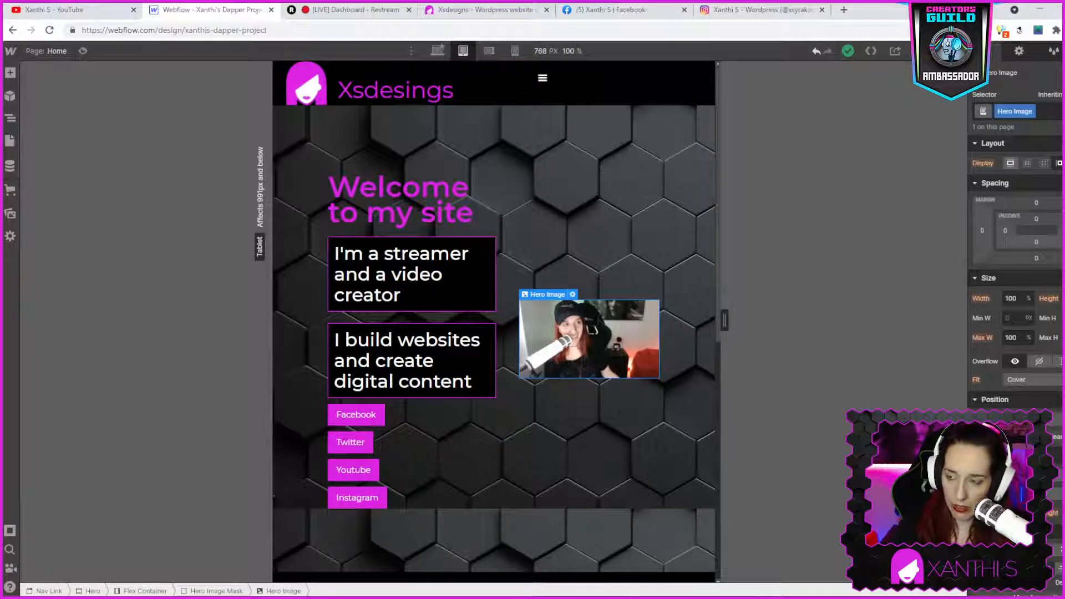
pyautogui.click(1011, 338)
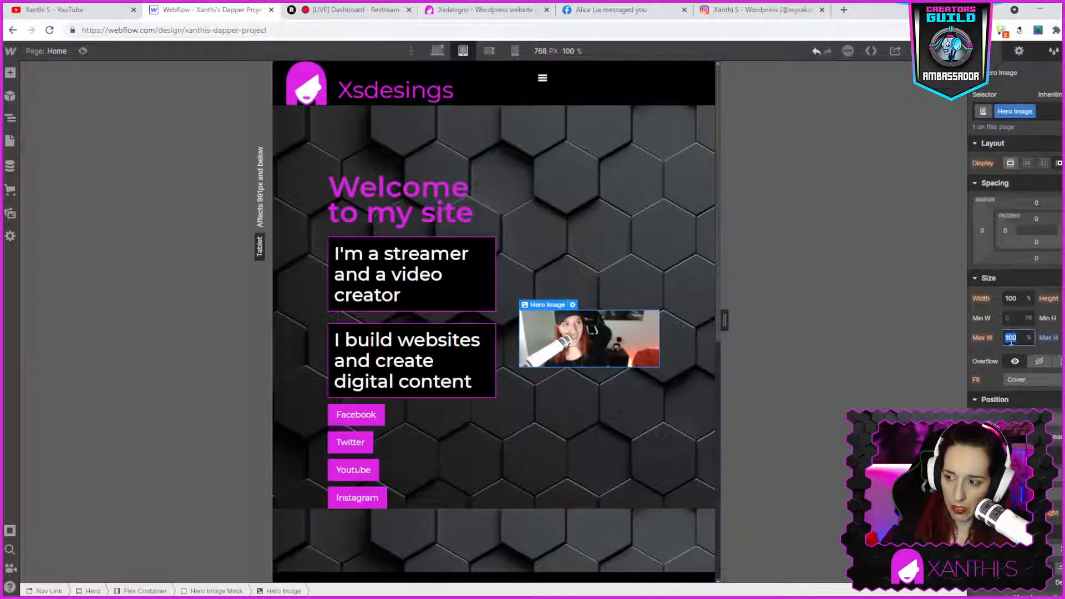
pyautogui.write('0')
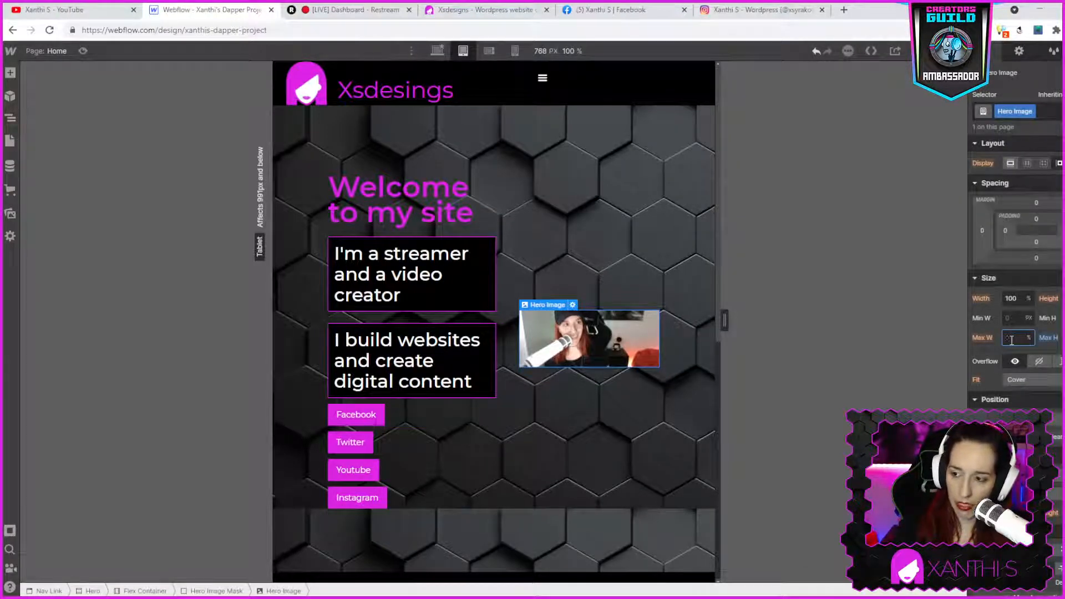
pyautogui.write('100')
pyautogui.press('Return')
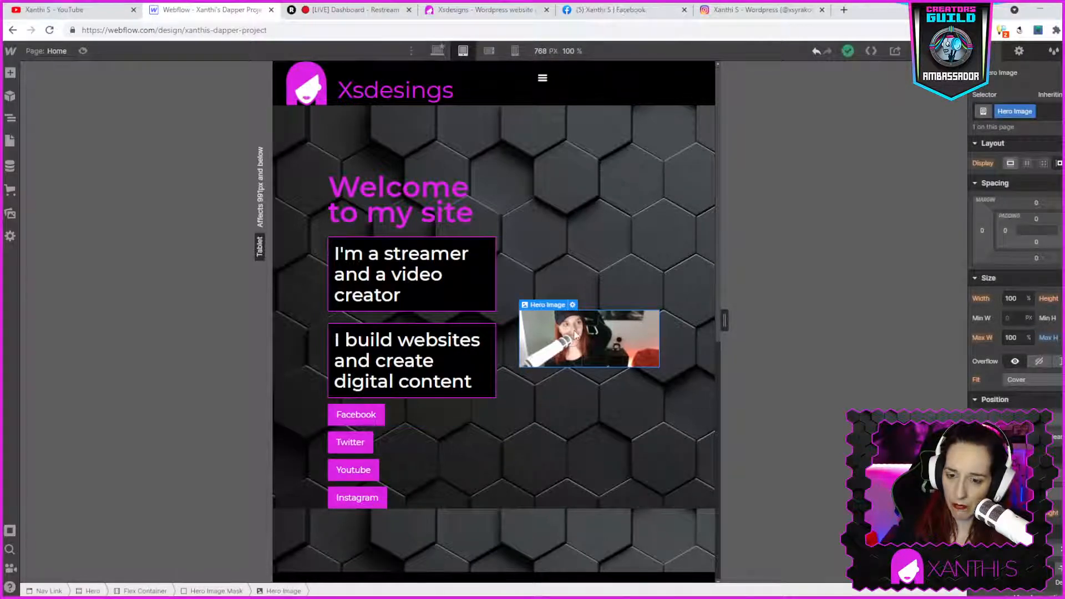
pyautogui.click(1012, 299)
pyautogui.press('BackSpace')
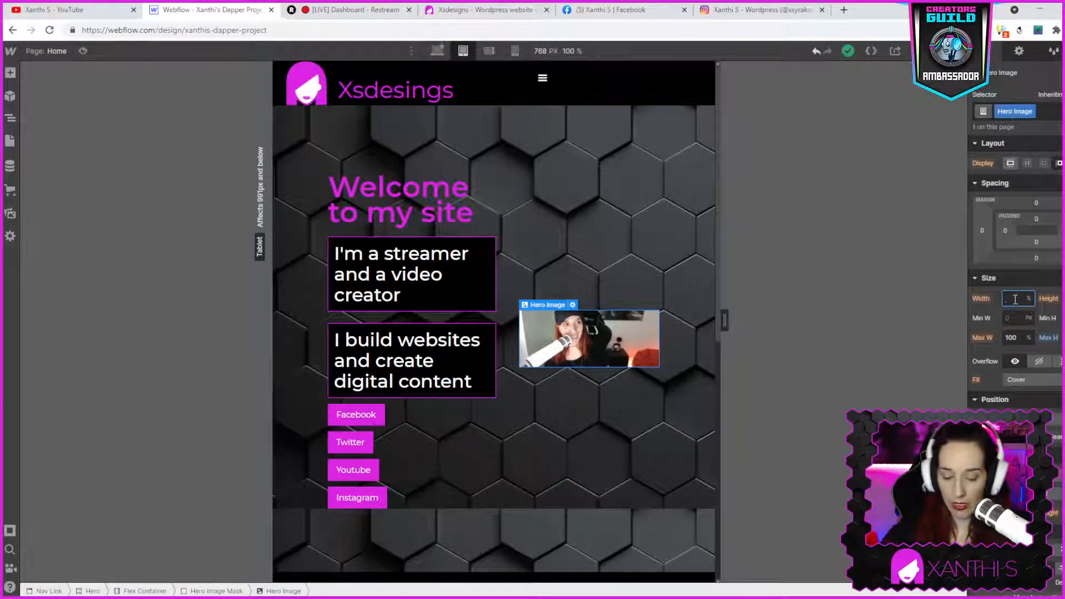
pyautogui.write('100')
pyautogui.press('Tab')
pyautogui.press('Tab')
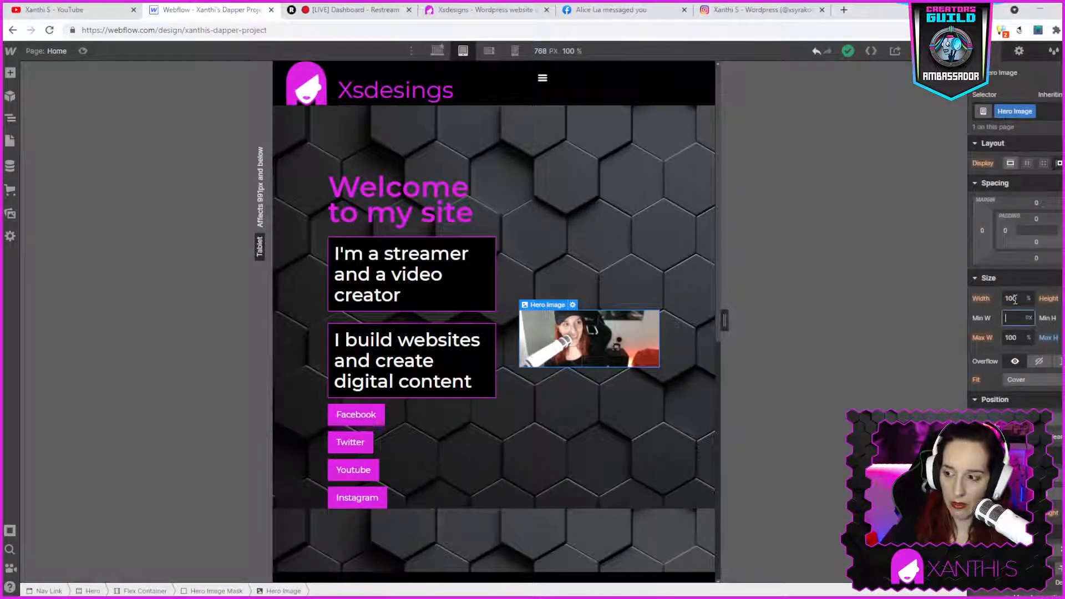
pyautogui.hotkey('shift', 'Tab')
pyautogui.hotkey('shift', 'Tab')
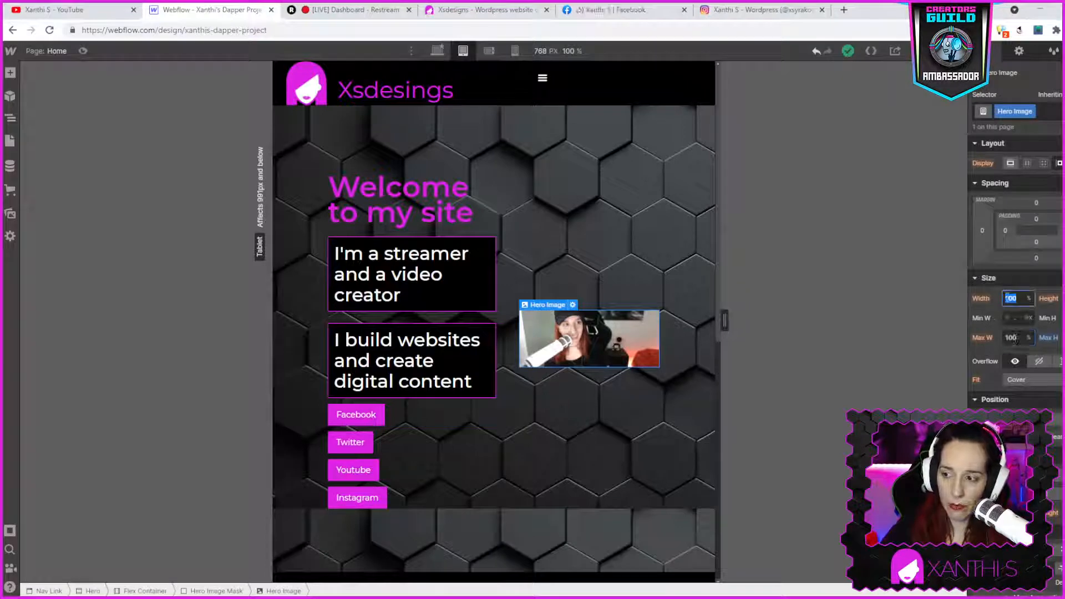
pyautogui.write('50')
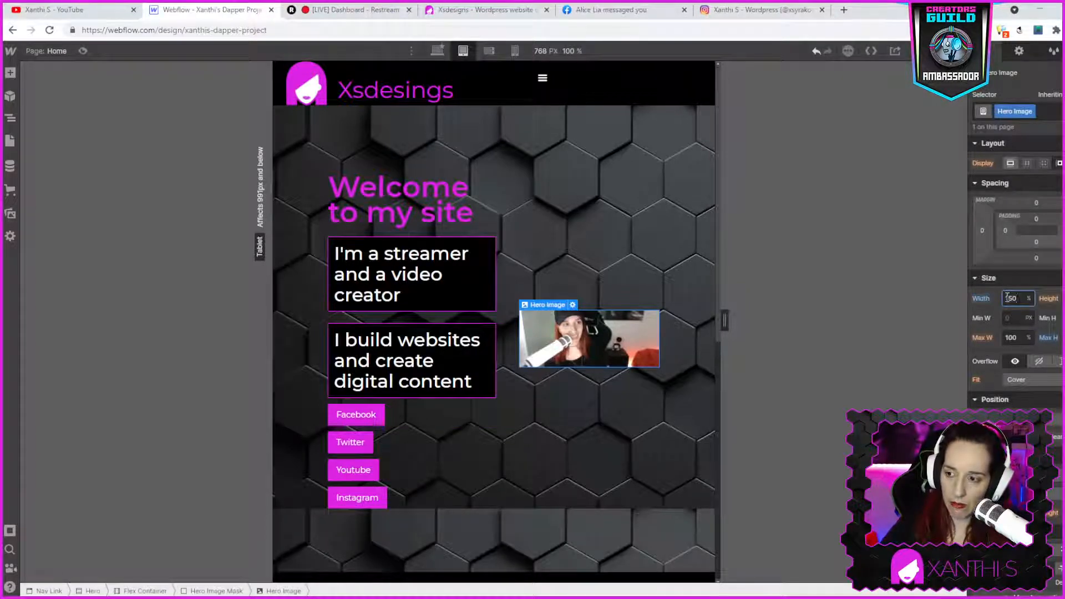
pyautogui.press('Tab')
pyautogui.press('Tab')
pyautogui.write('1')
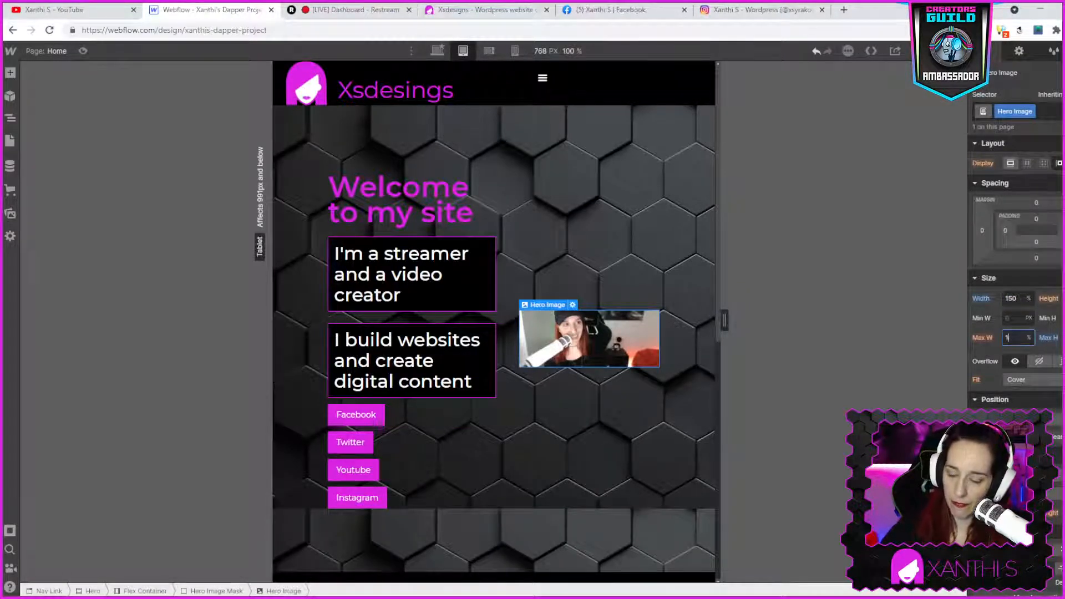
pyautogui.write('50')
pyautogui.press('Return')
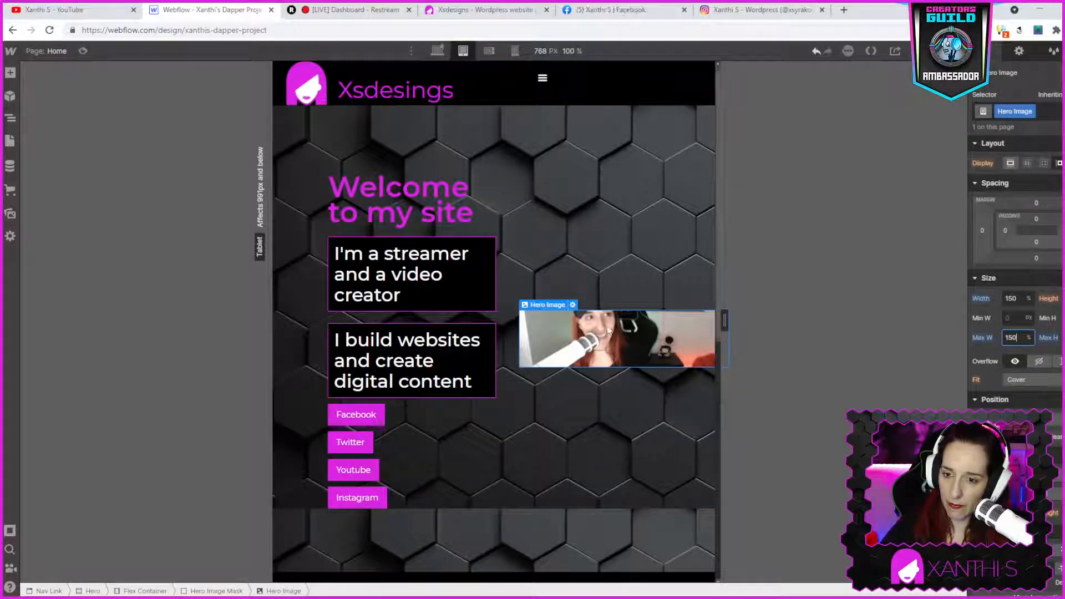
# - Reset the hero image's width and max width to 100%
pyautogui.click(701, 326)
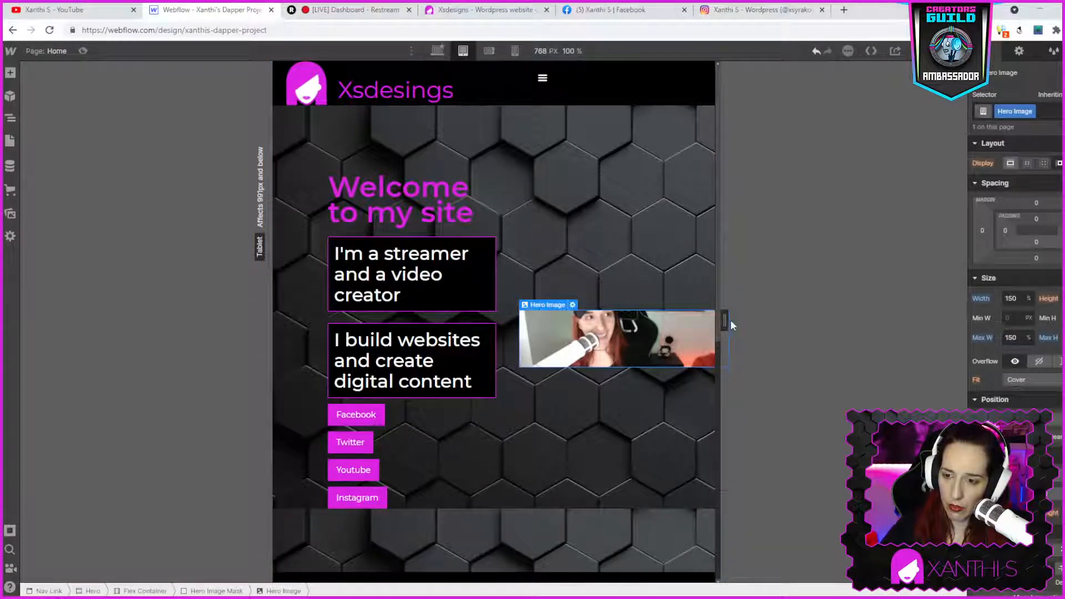
pyautogui.moveTo(725, 320); pyautogui.dragTo(725, 320)
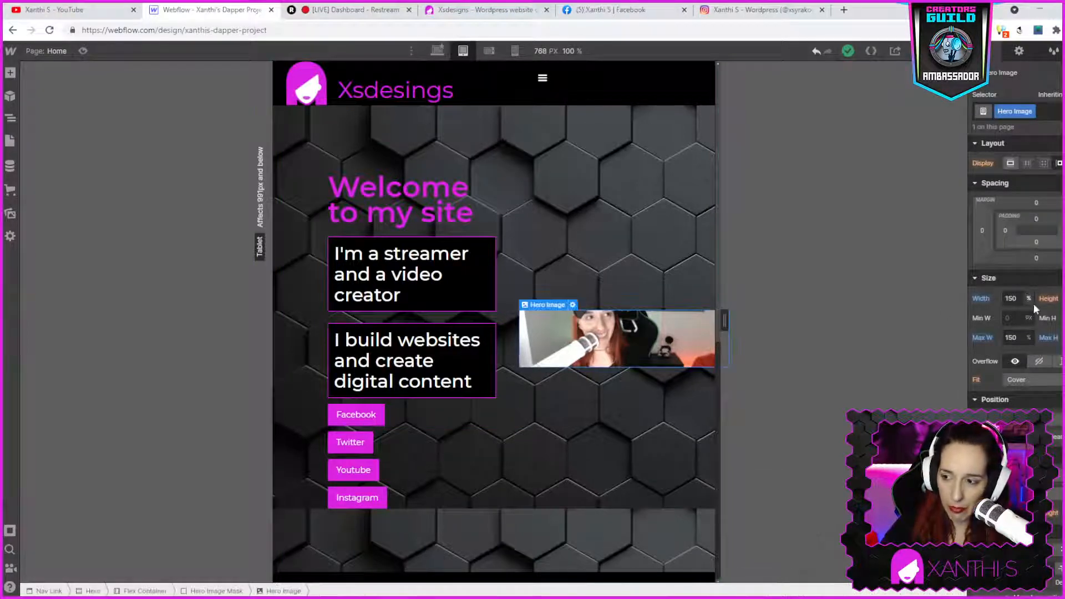
pyautogui.click(1010, 300)
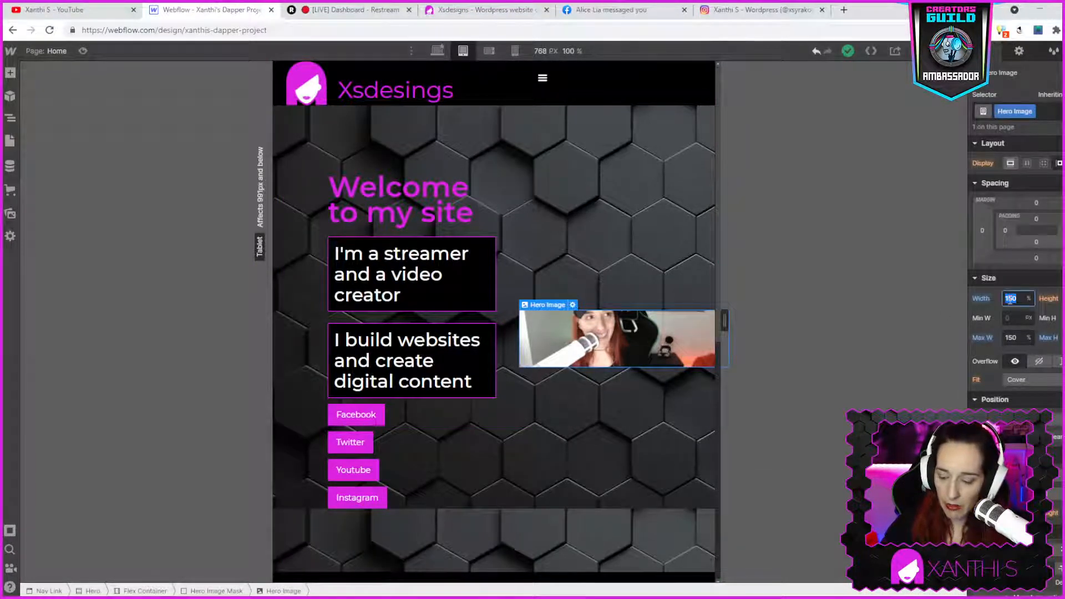
pyautogui.click(1012, 335)
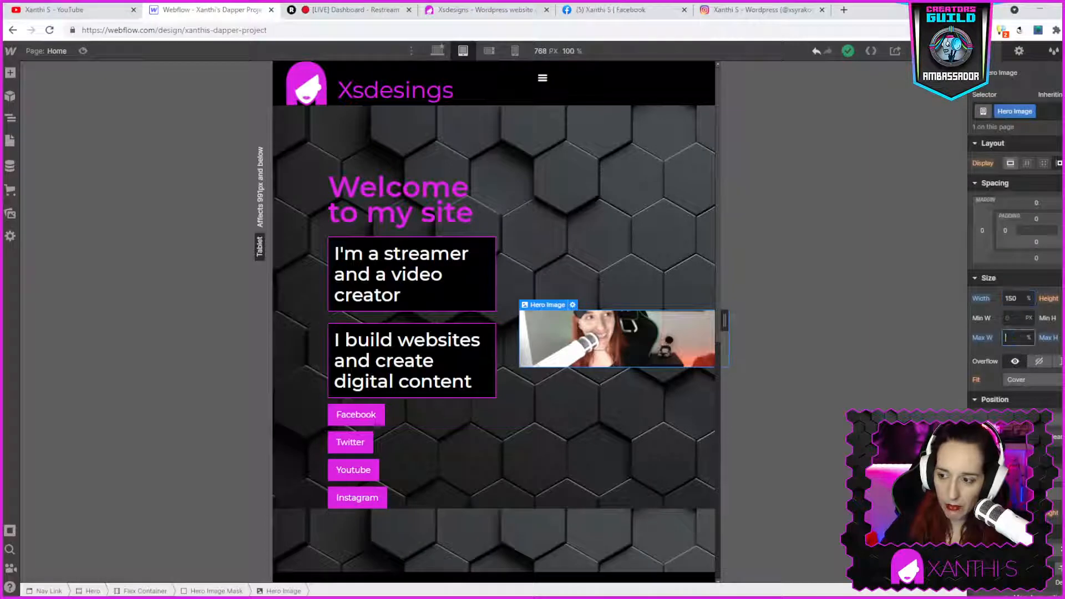
pyautogui.press('Return')
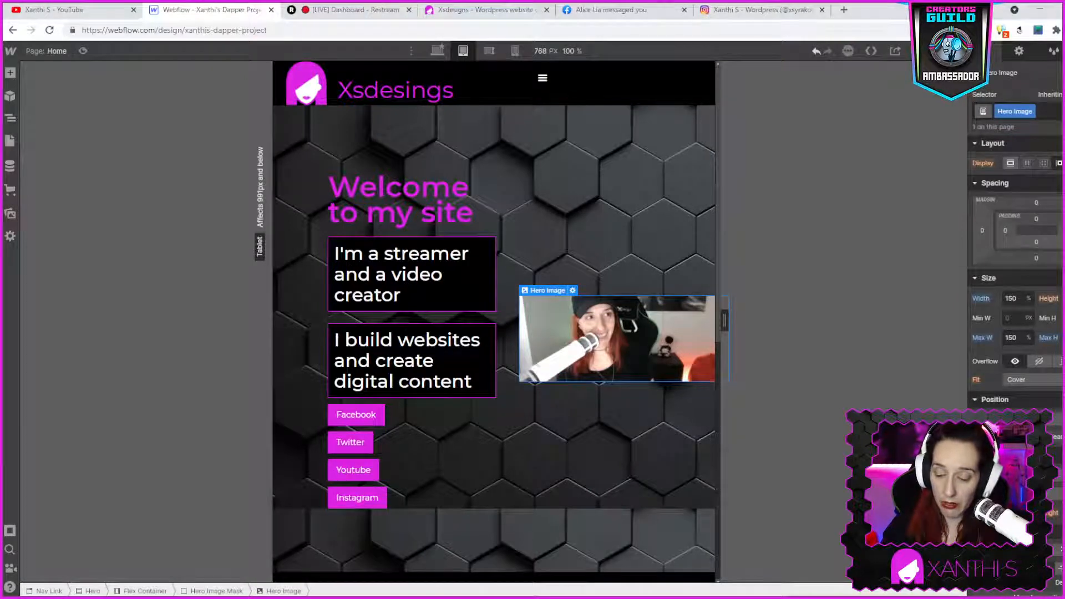
pyautogui.click(1010, 299)
pyautogui.press('BackSpace')
pyautogui.write('150')
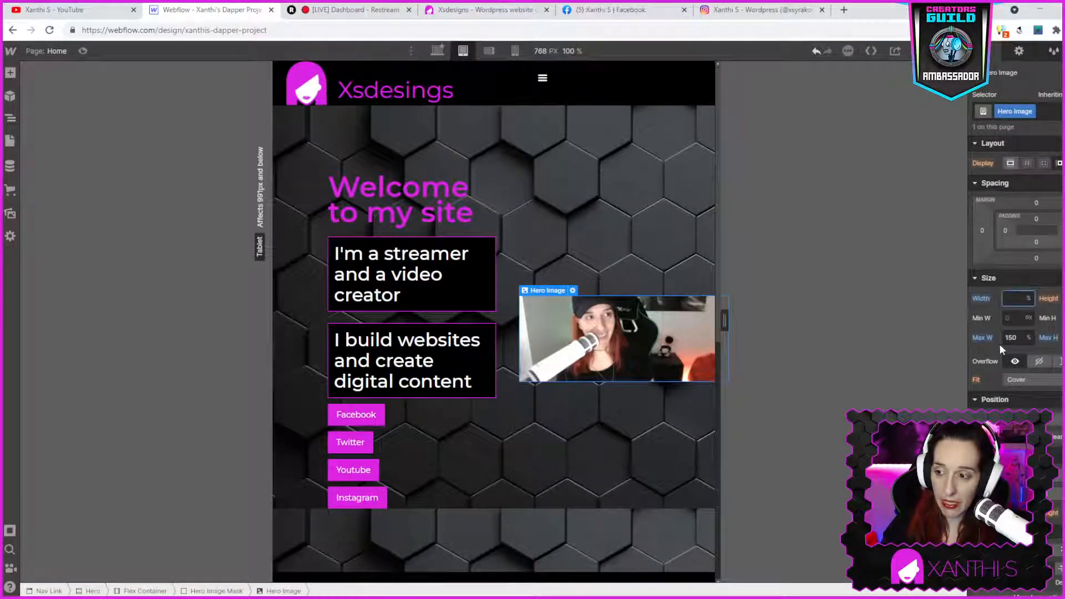
pyautogui.click(1015, 337)
pyautogui.press('BackSpace')
pyautogui.press('Return')
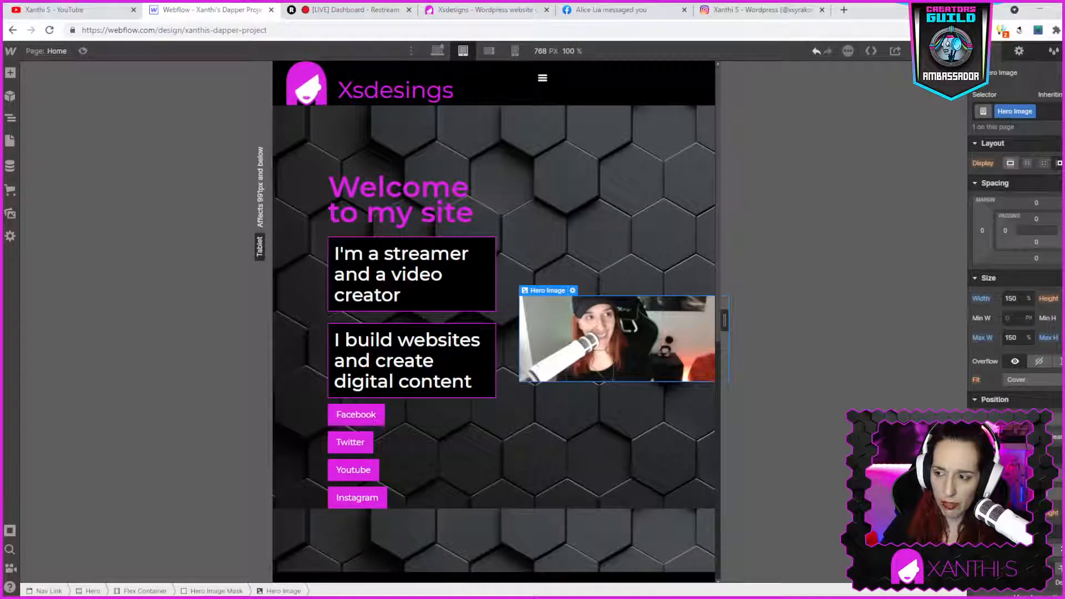
pyautogui.click(1017, 337)
pyautogui.write('100')
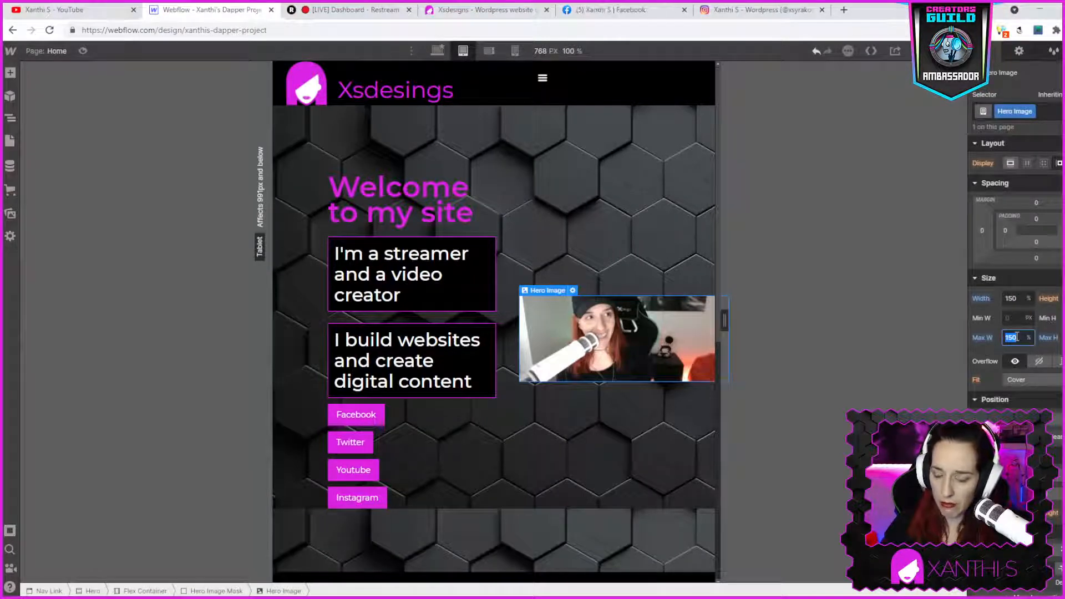
pyautogui.click(1013, 299)
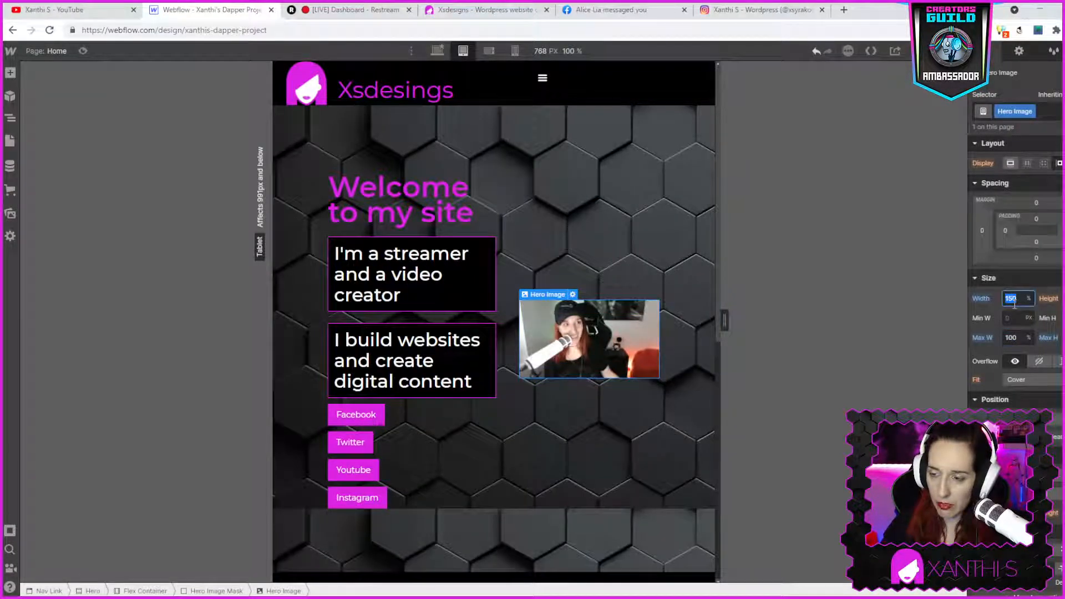
pyautogui.write('100')
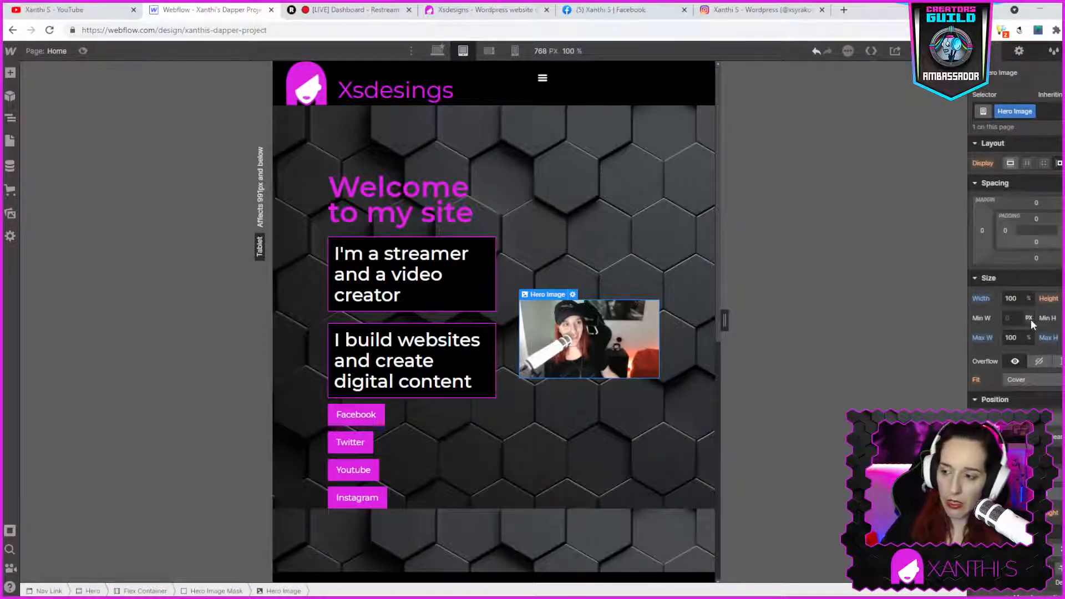
# - Set the hero image's height to 500 px in its image settings
pyautogui.click(1043, 383)
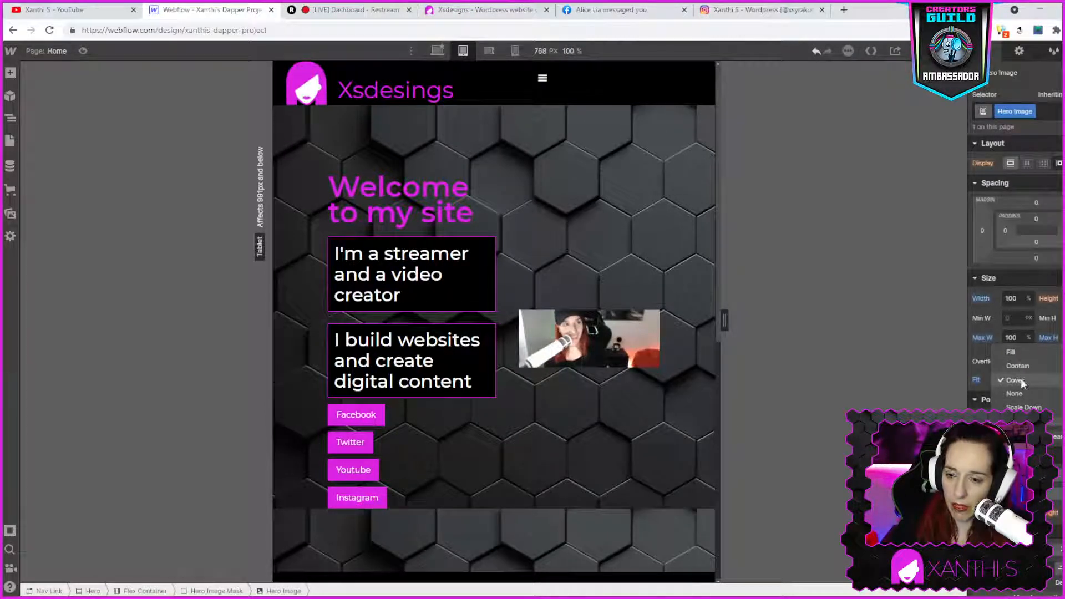
pyautogui.click(603, 355)
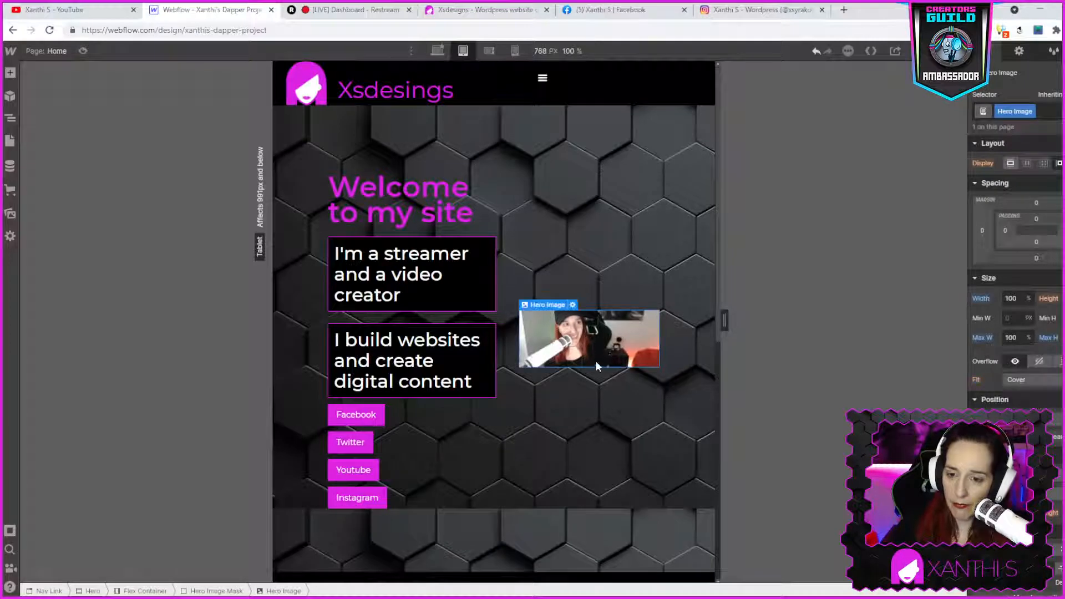
pyautogui.click(572, 305)
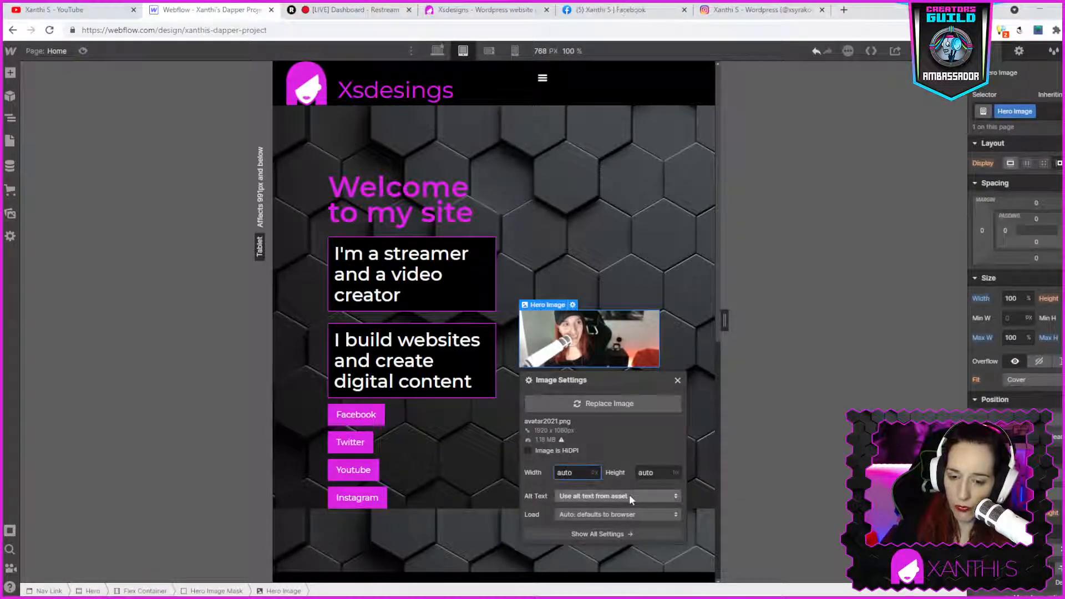
pyautogui.click(571, 472)
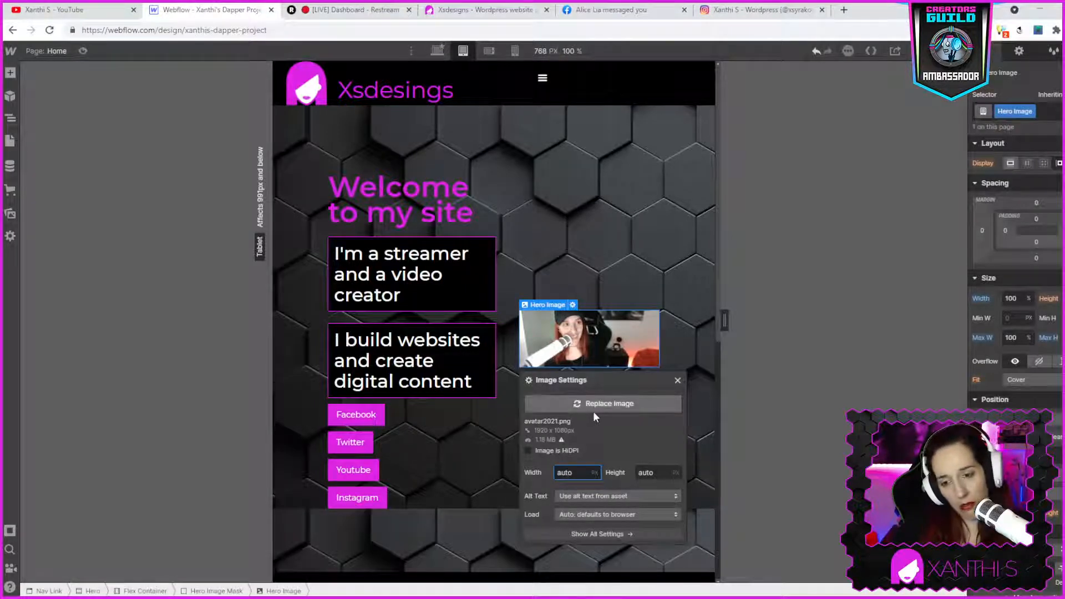
pyautogui.doubleClick(654, 472)
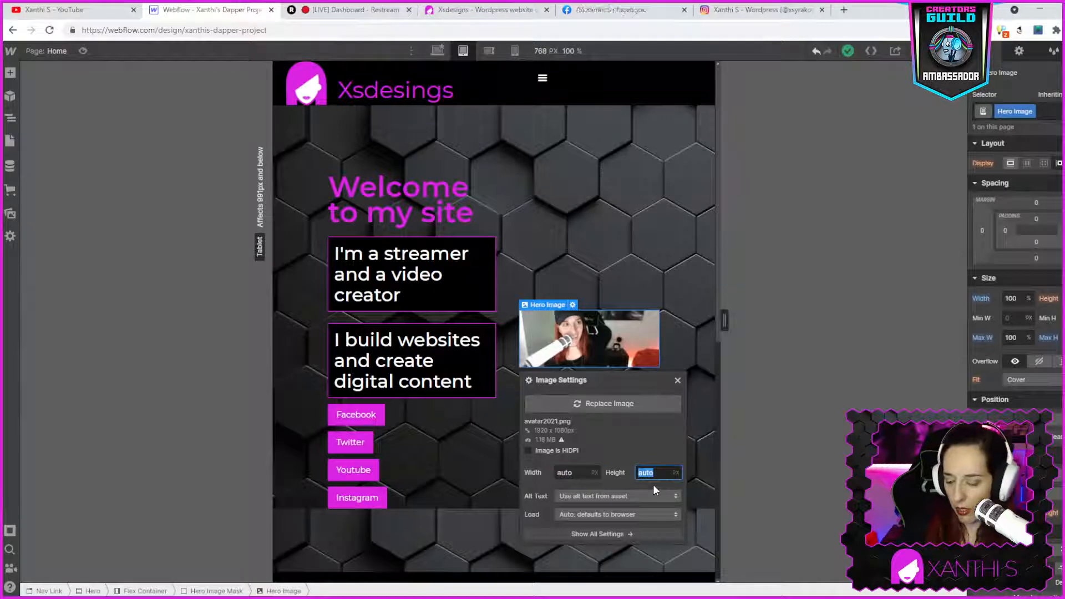
pyautogui.write('500')
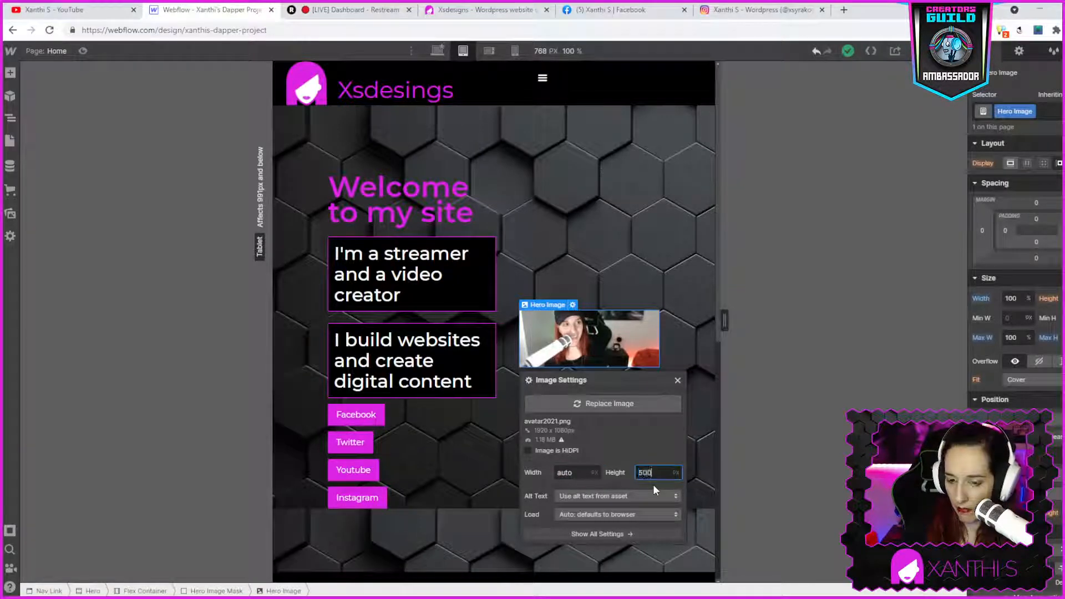
pyautogui.click(587, 275)
# - Reopen the hero image settings and set the image height to 700 px
pyautogui.click(590, 341)
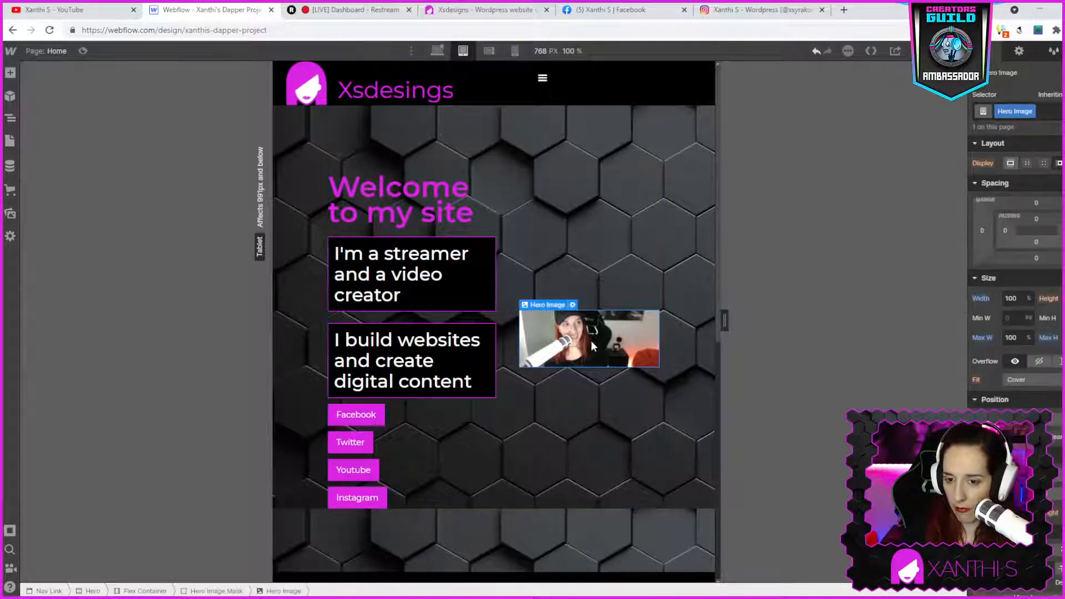
pyautogui.doubleClick(591, 340)
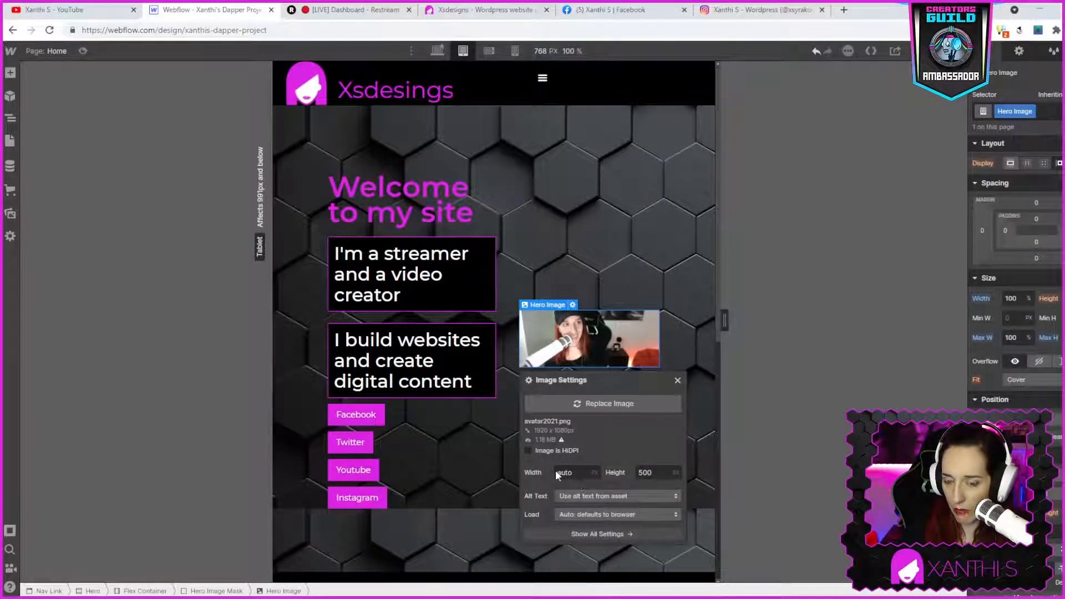
pyautogui.click(645, 470)
pyautogui.doubleClick(645, 470)
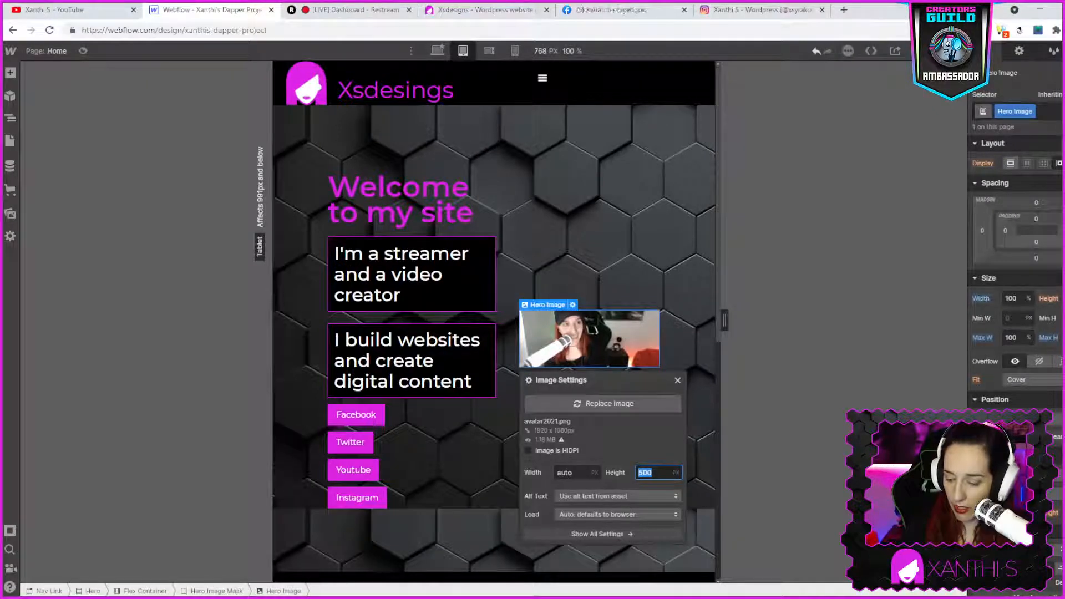
pyautogui.write('700')
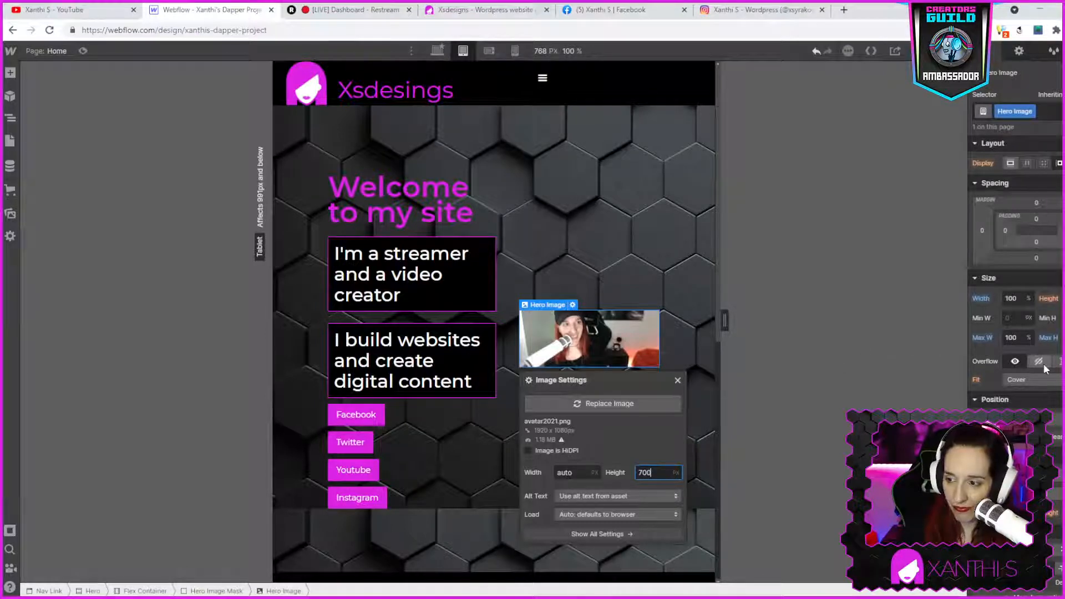
# - Set the hero image's fit to Contain
pyautogui.click(1006, 378)
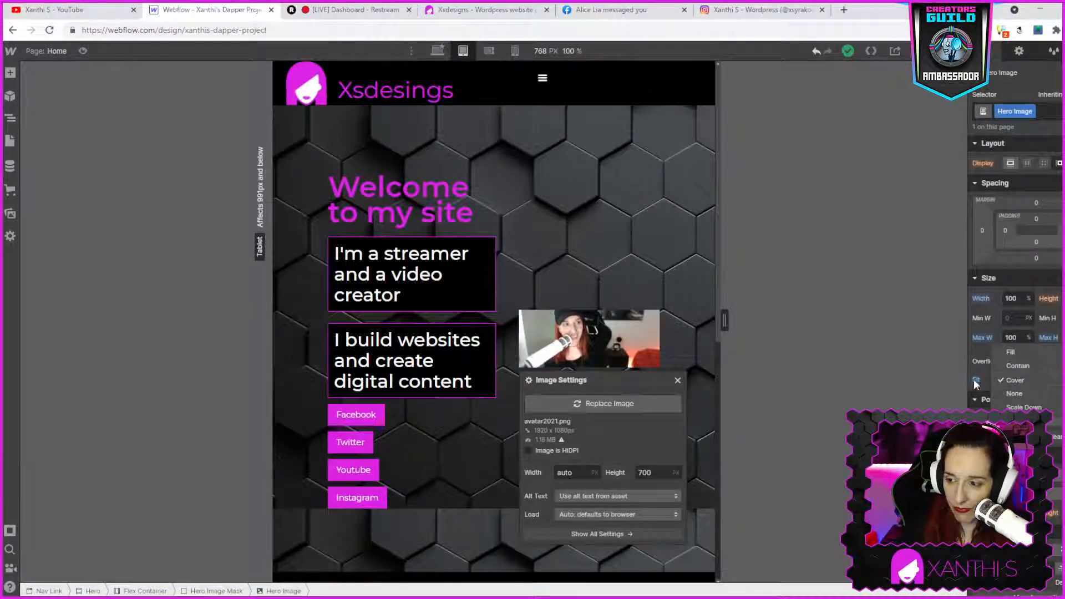
pyautogui.click(1001, 365)
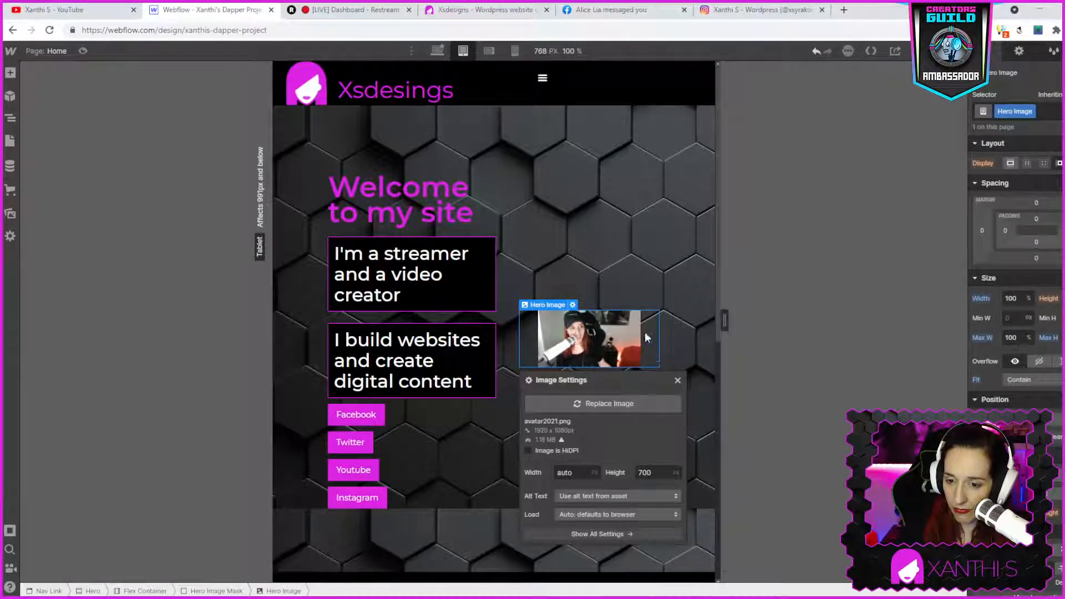
pyautogui.click(574, 257)
pyautogui.click(578, 361)
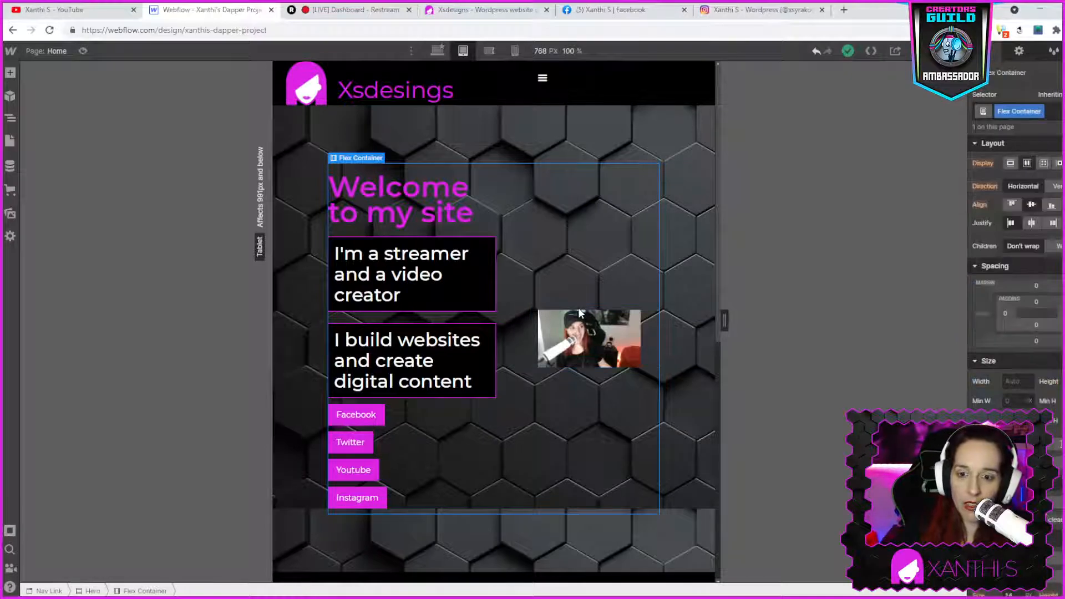
pyautogui.doubleClick(569, 339)
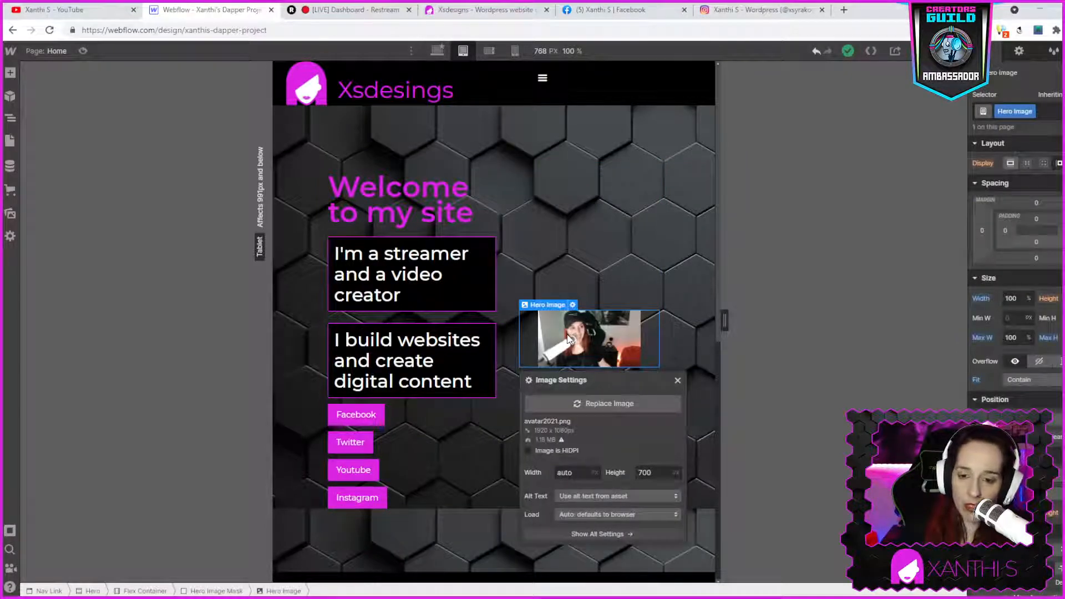
pyautogui.click(589, 404)
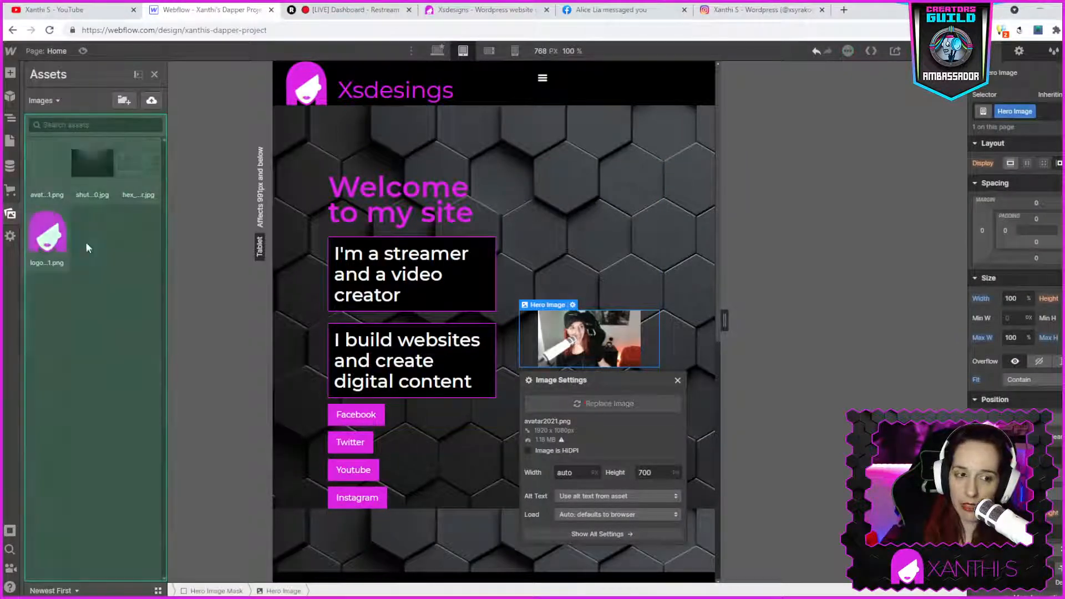
pyautogui.click(47, 233)
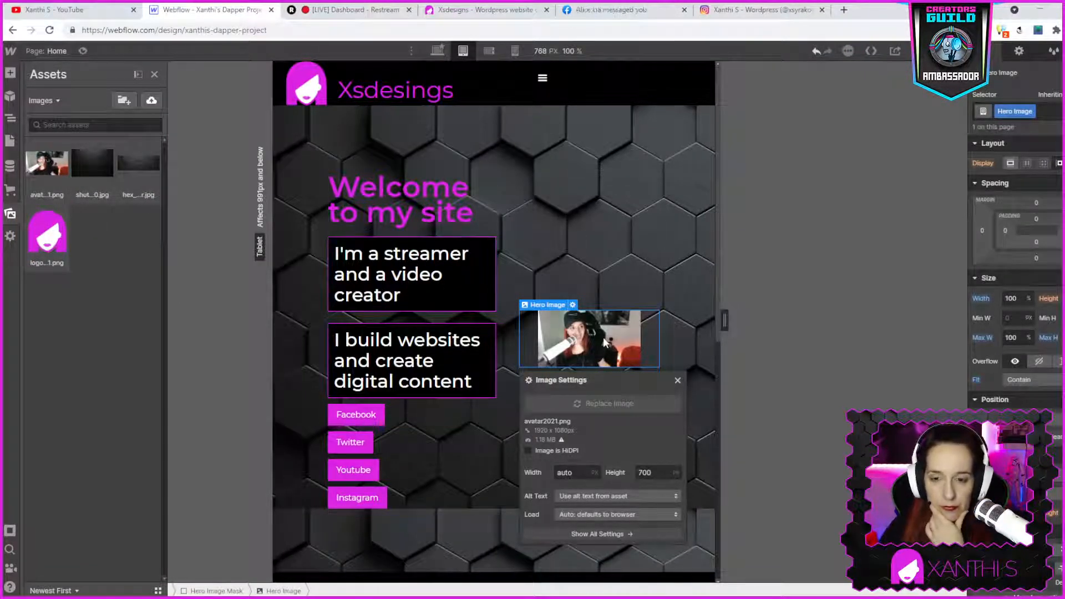
# - Move the hero image out of the flex container to the top of the hero section
pyautogui.moveTo(604, 341); pyautogui.dragTo(548, 211)
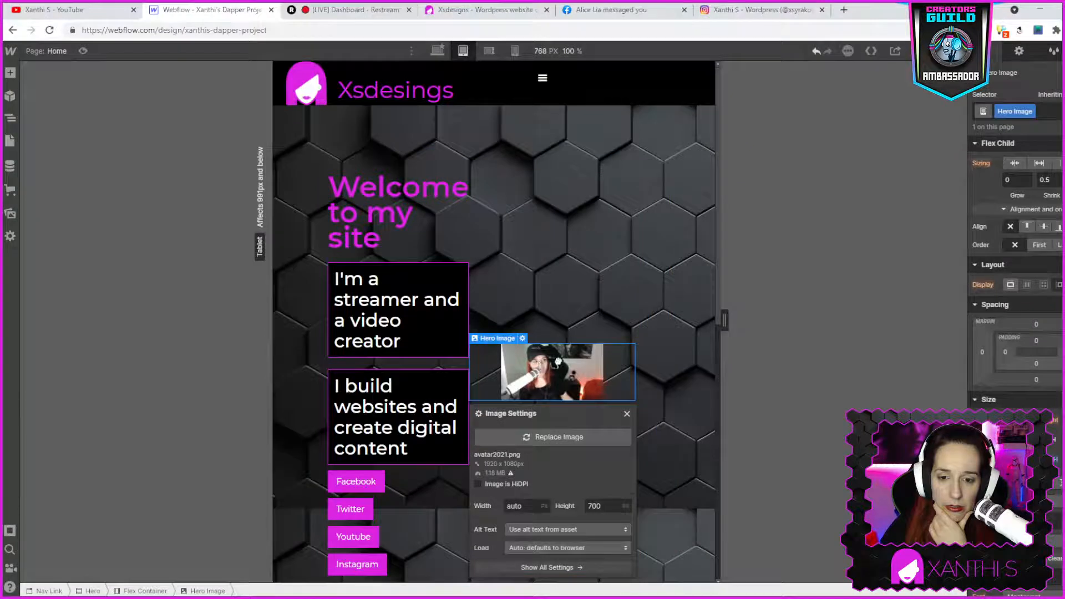
pyautogui.moveTo(557, 363); pyautogui.dragTo(468, 145)
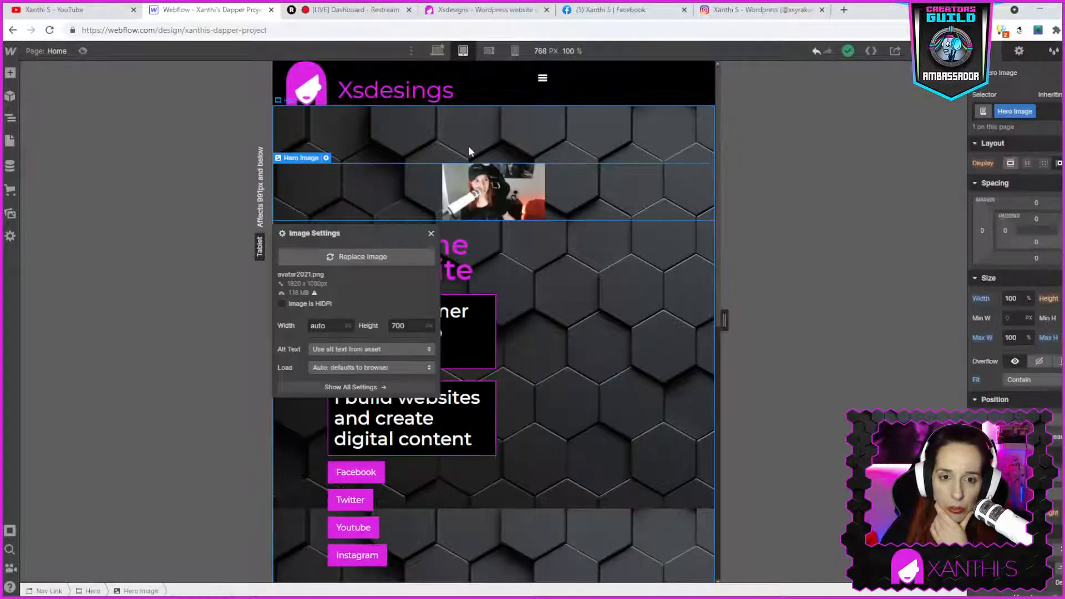
pyautogui.click(572, 314)
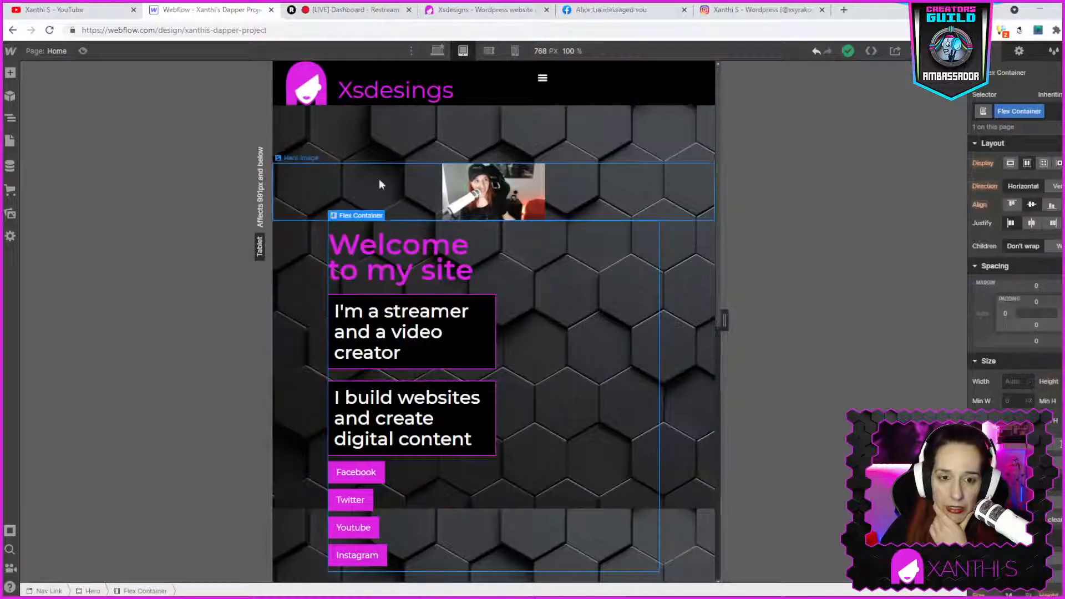
# - Clear the hero image's height in its image settings and set its fit to Cover
pyautogui.doubleClick(487, 195)
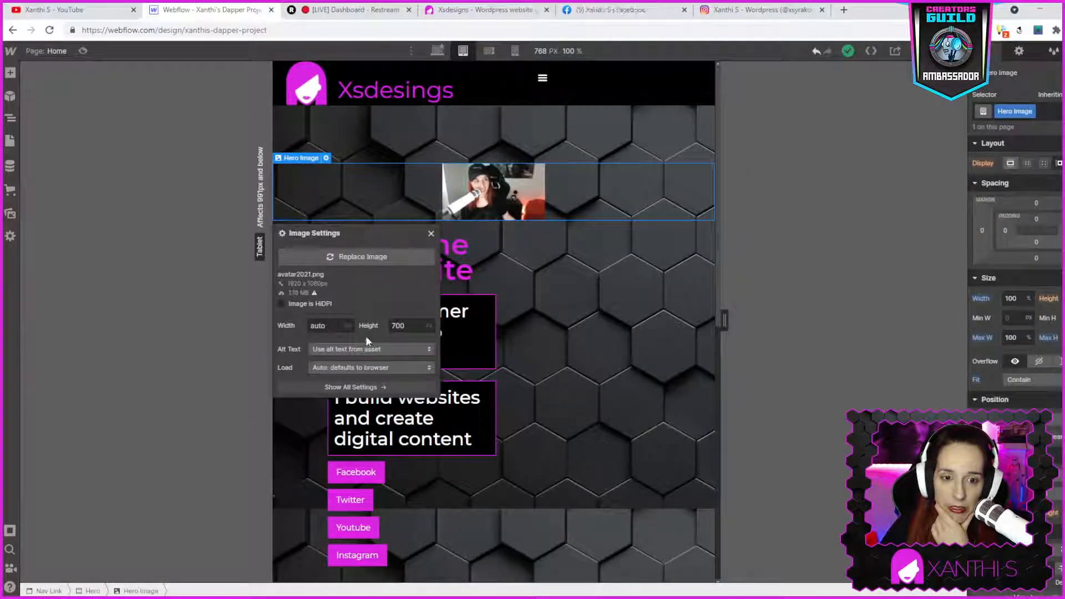
pyautogui.doubleClick(403, 325)
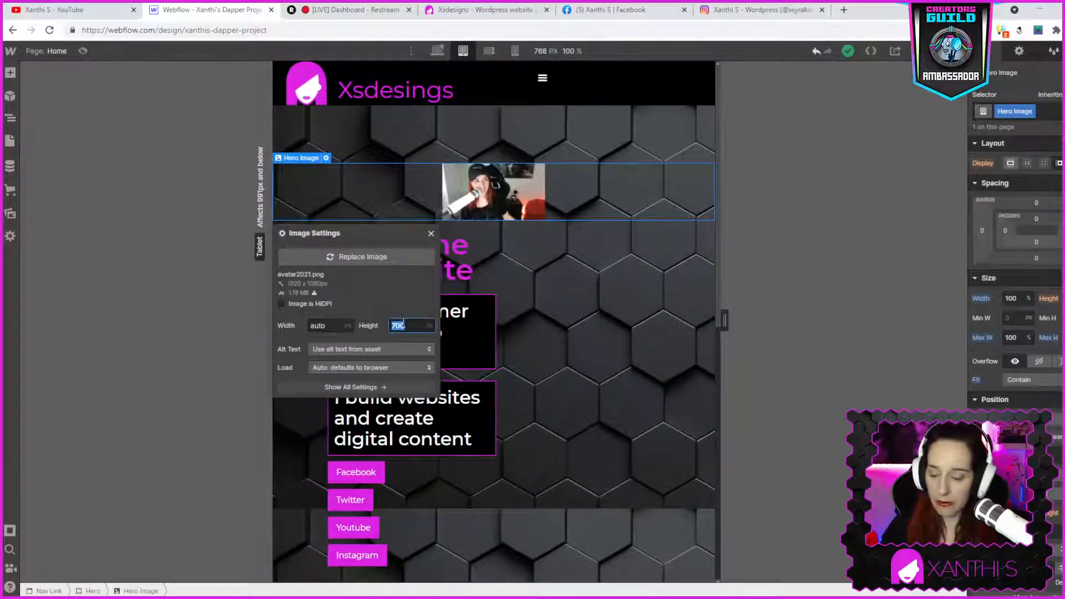
pyautogui.press('BackSpace')
pyautogui.click(327, 325)
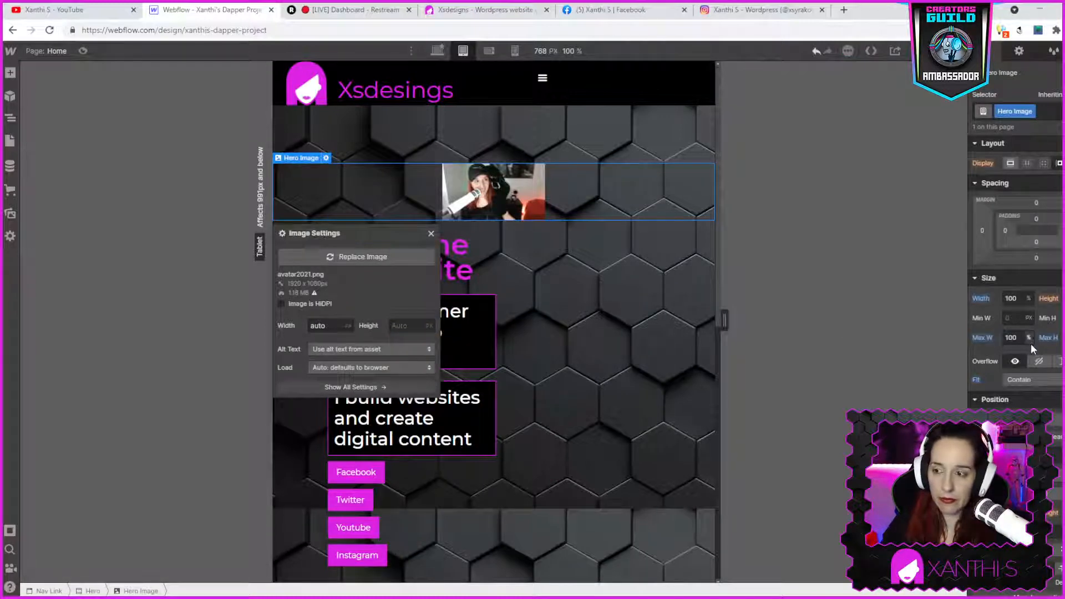
pyautogui.click(1020, 381)
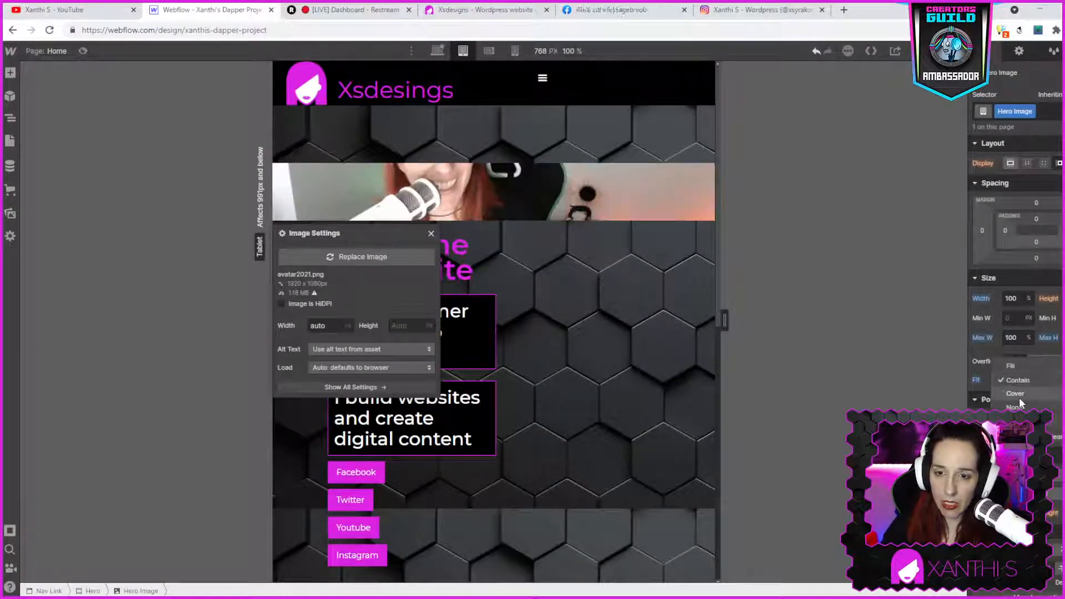
pyautogui.click(1020, 397)
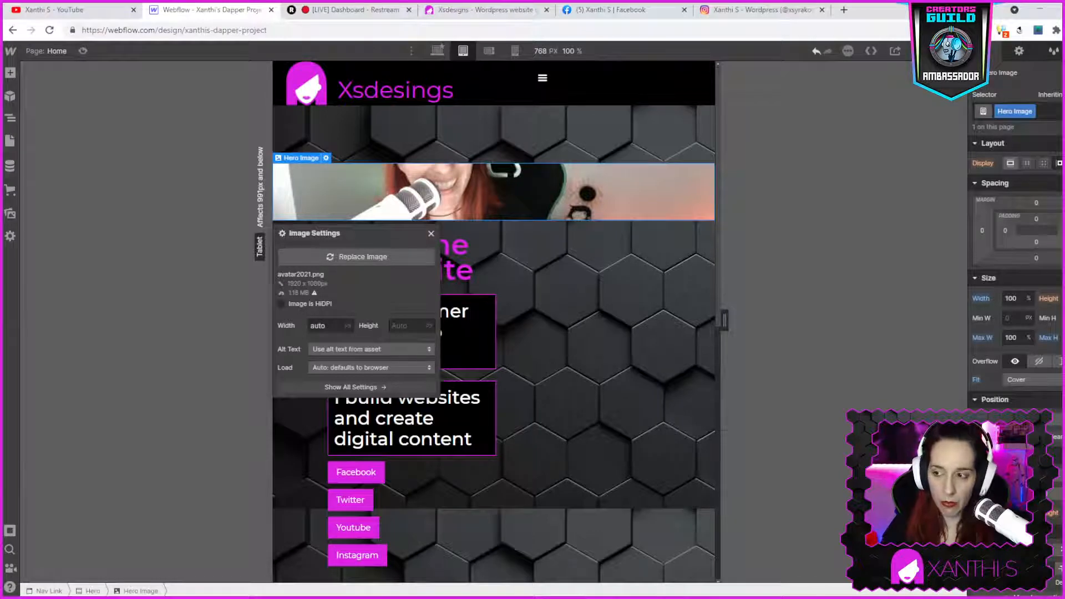
pyautogui.click(1014, 337)
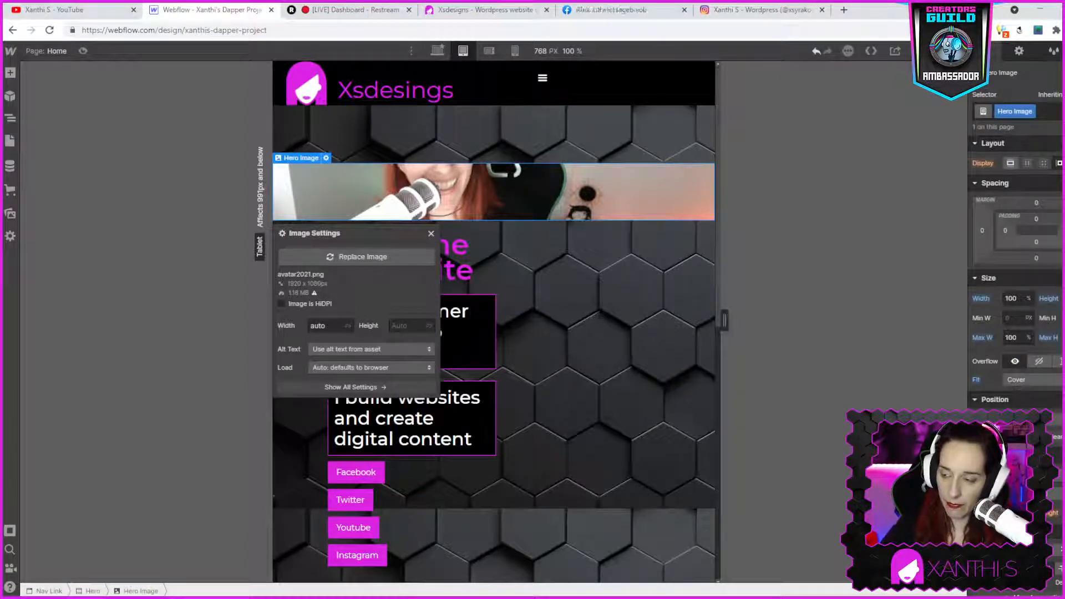
pyautogui.press('Return')
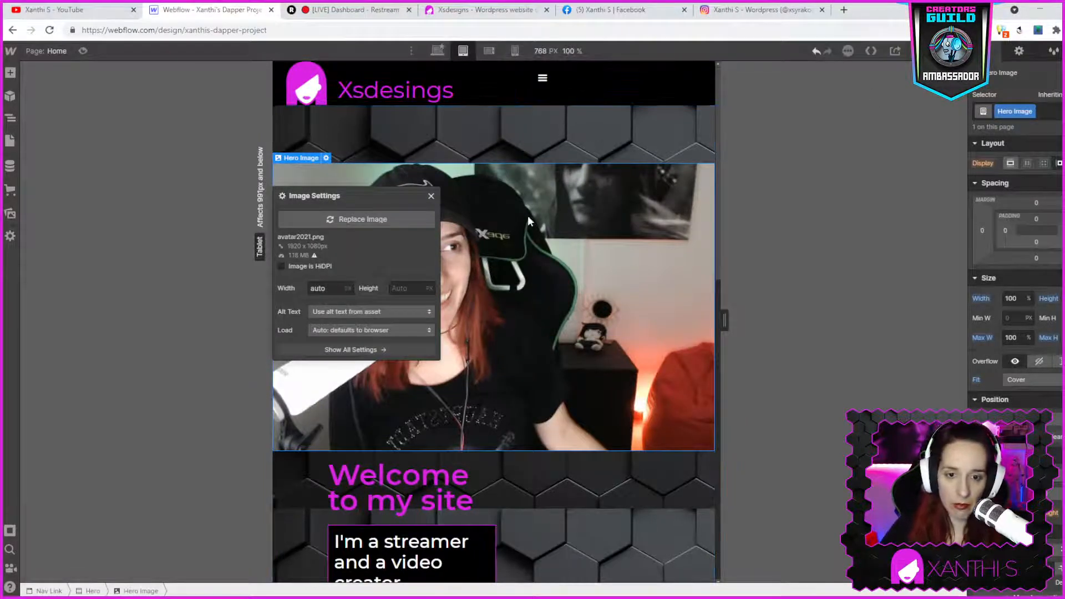
# - Preview the hero section at the desktop breakpoint, then return to the tablet breakpoint
pyautogui.click(456, 147)
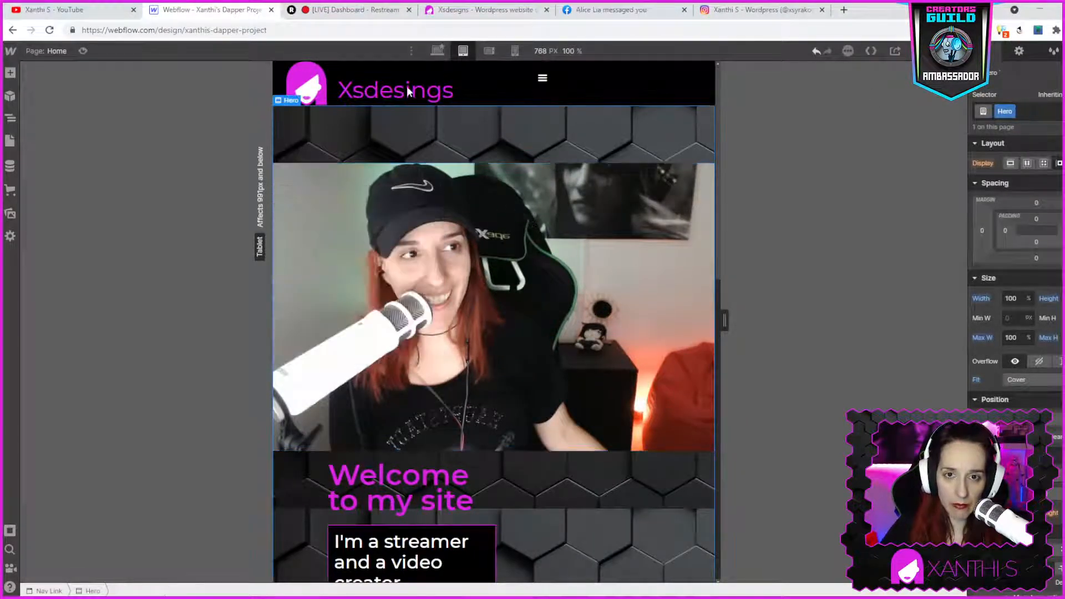
pyautogui.click(438, 54)
pyautogui.scroll(-6, 548, 158)
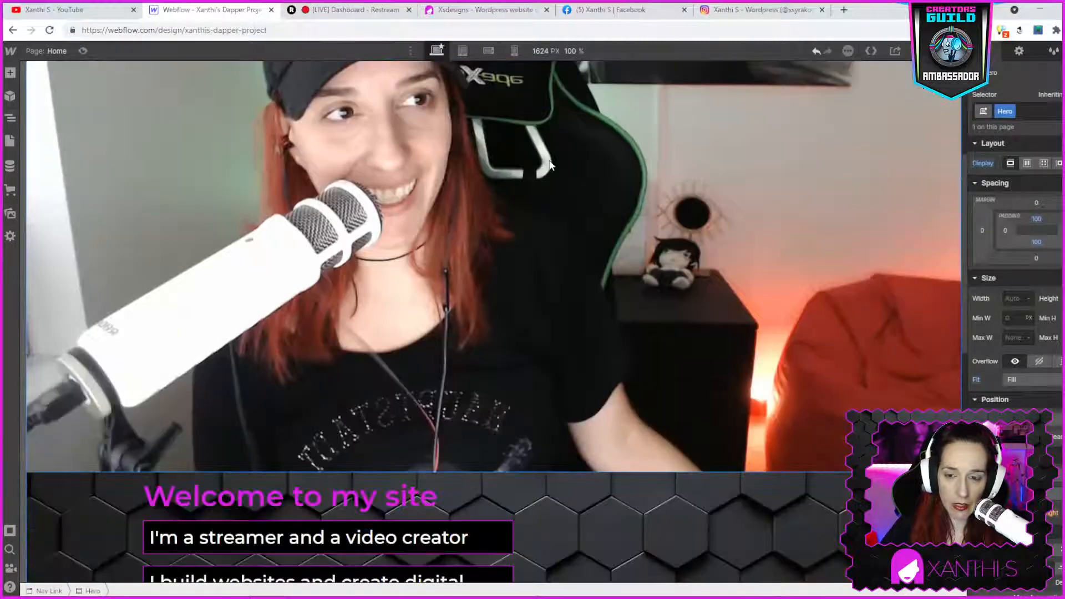
pyautogui.scroll(3, 500, 134)
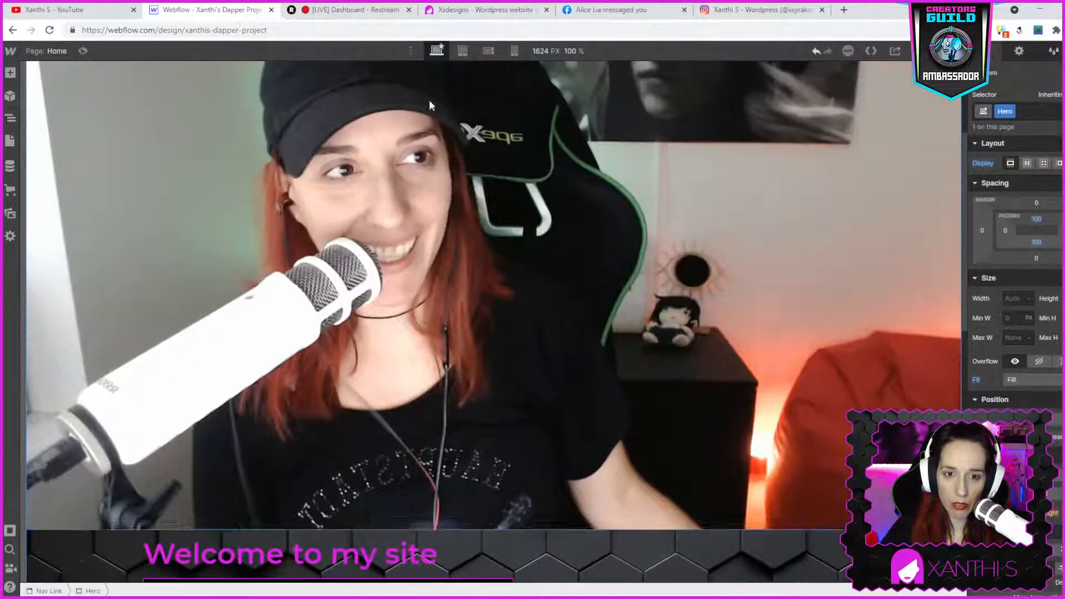
pyautogui.click(463, 51)
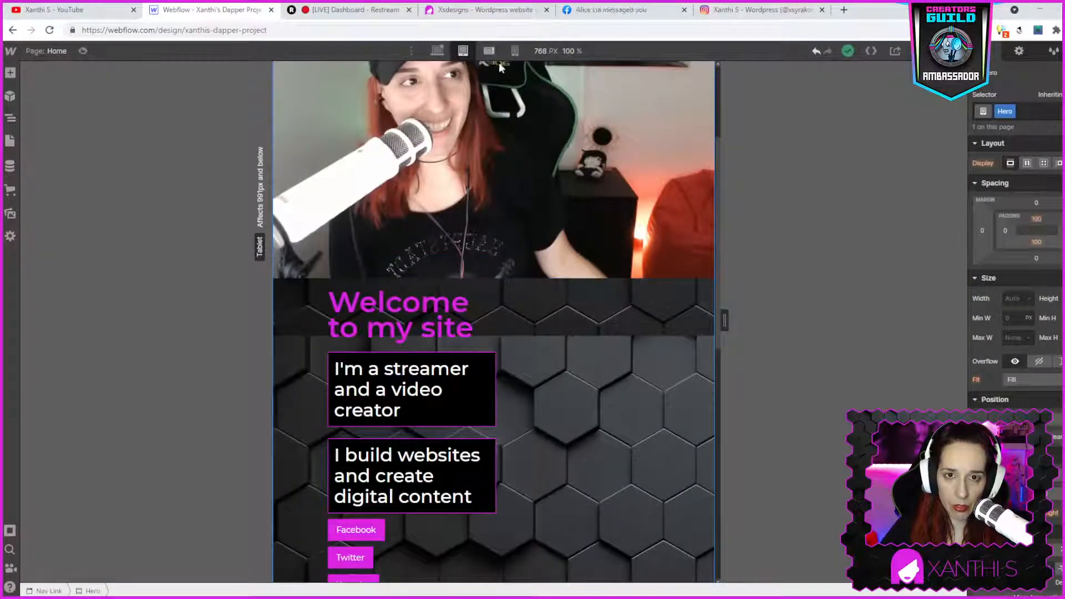
# - Undo the recent hero image changes to put the image back inside the flex container
pyautogui.click(556, 235)
pyautogui.hotkey('ctrl', 'z')
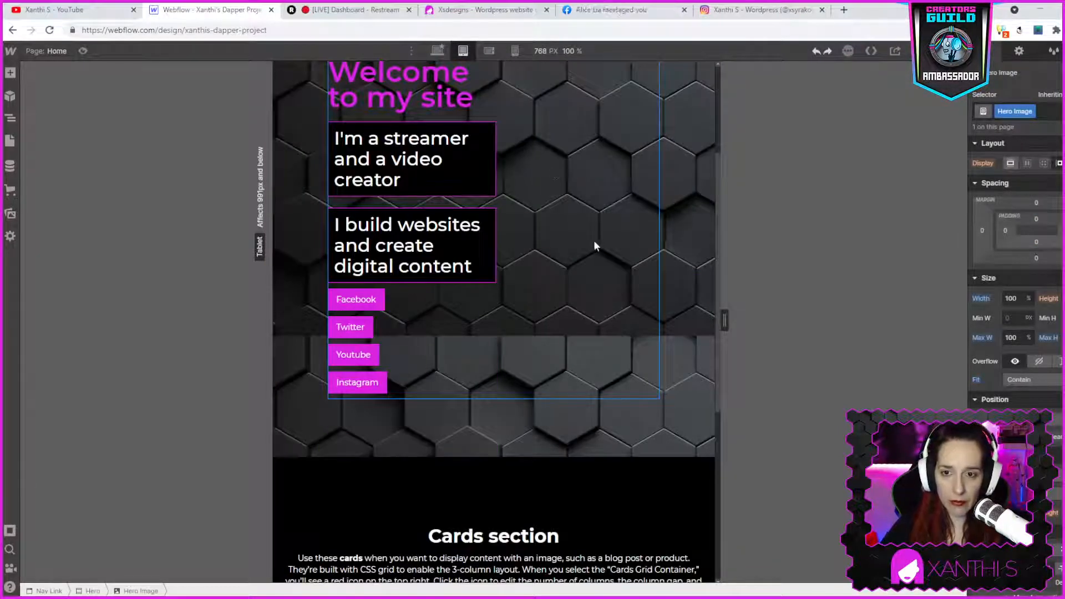
pyautogui.click(610, 255)
pyautogui.scroll(3, 610, 255)
pyautogui.hotkey('ctrl', 'z')
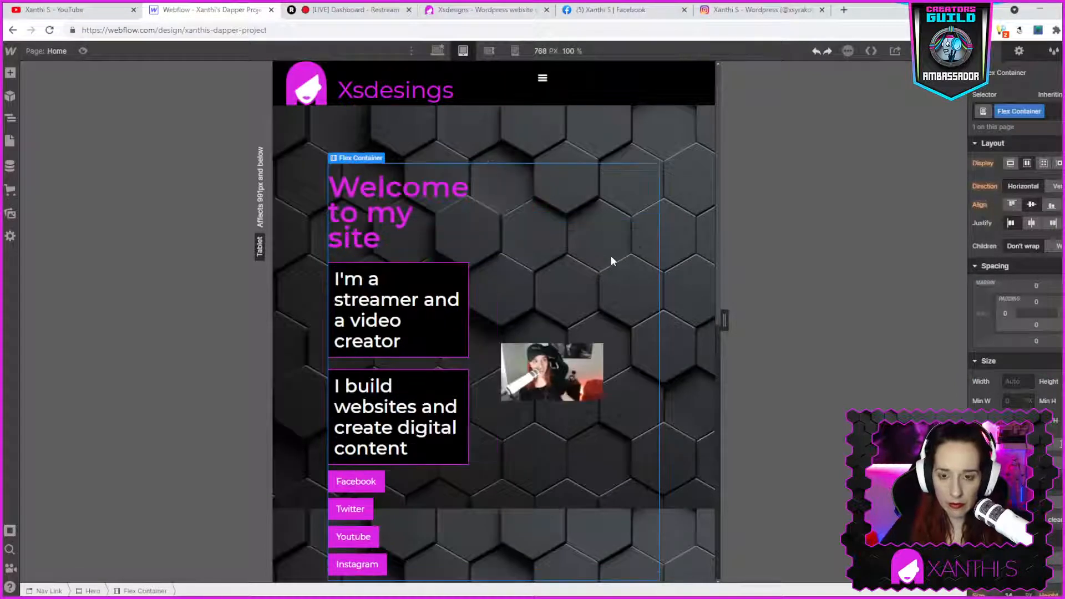
pyautogui.hotkey('ctrl', 'z')
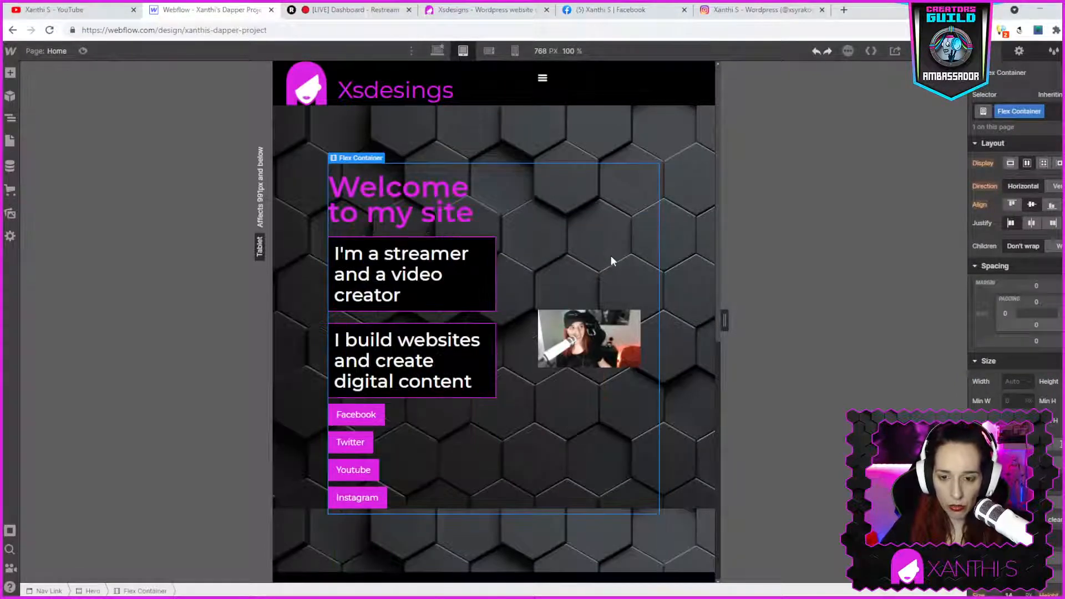
pyautogui.hotkey('ctrl', 'z')
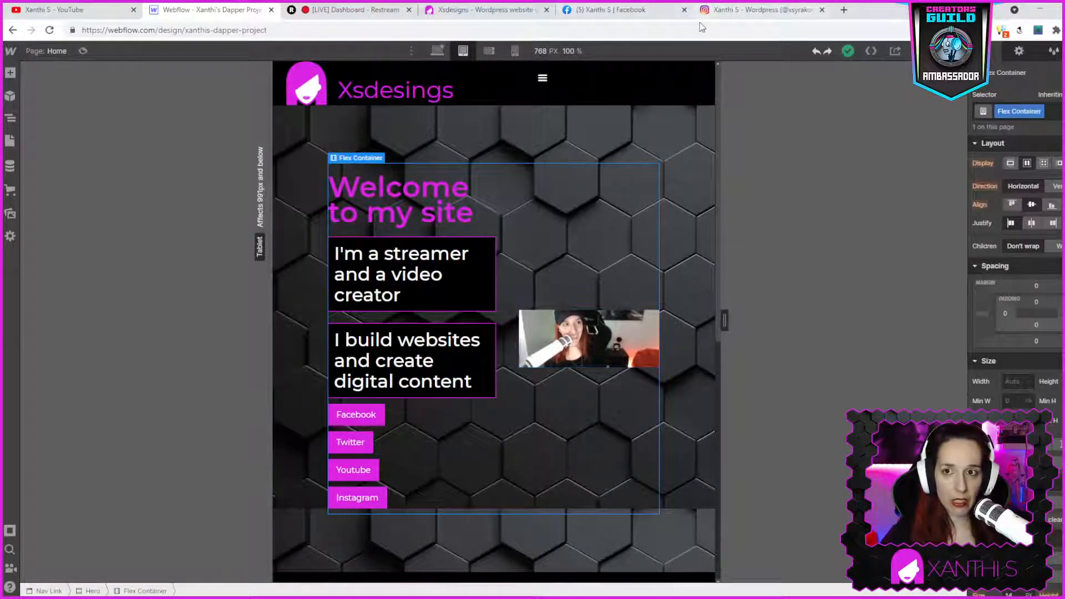
# - Compare the desktop hero layout with the existing WordPress site's hero in the other tab
pyautogui.click(684, 10)
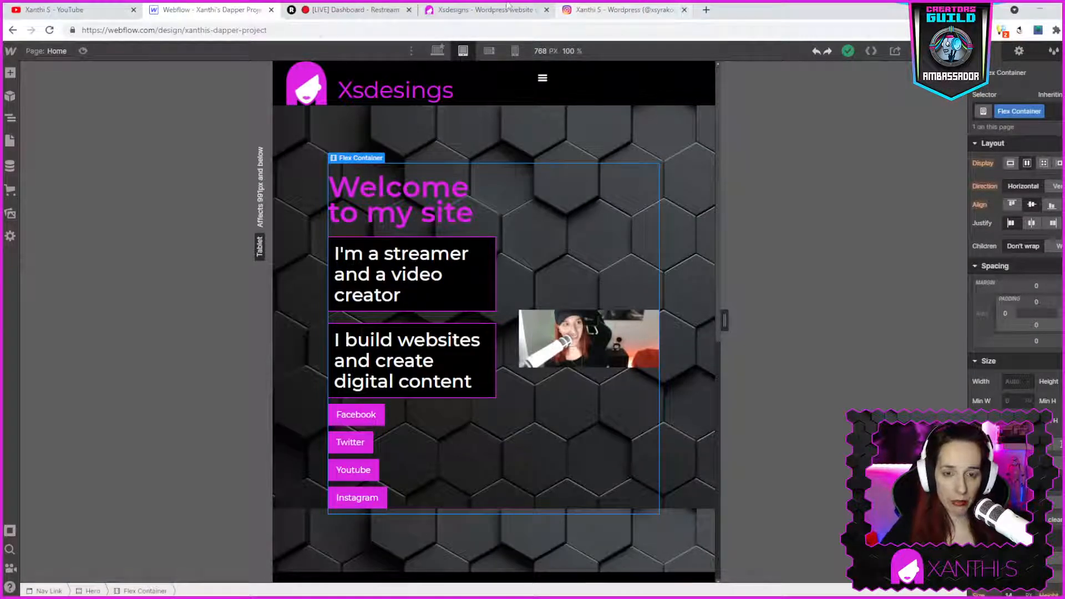
pyautogui.click(438, 51)
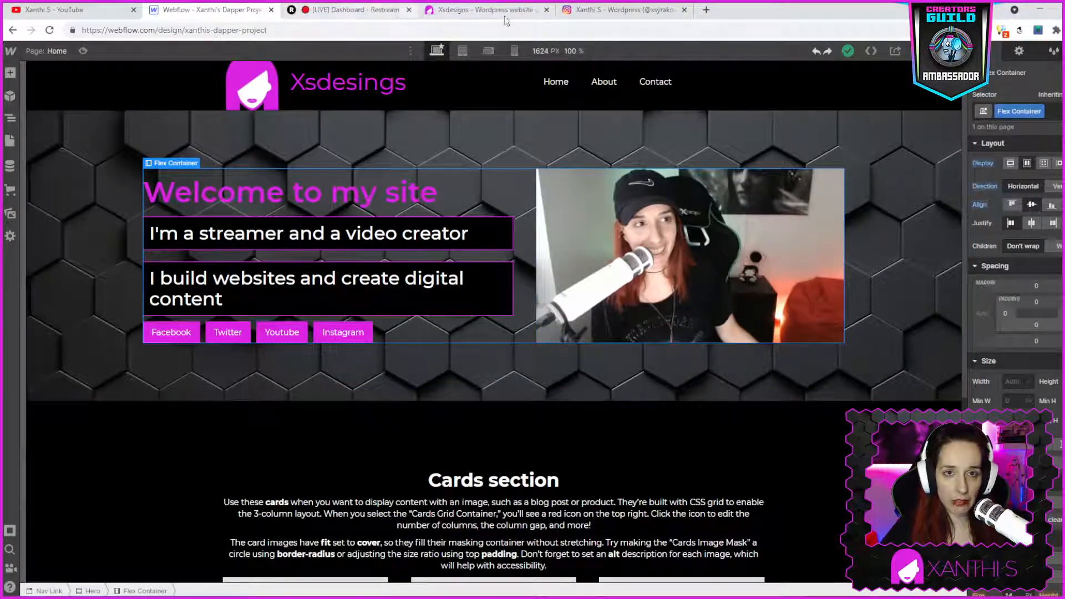
pyautogui.click(477, 10)
pyautogui.scroll(3, 571, 309)
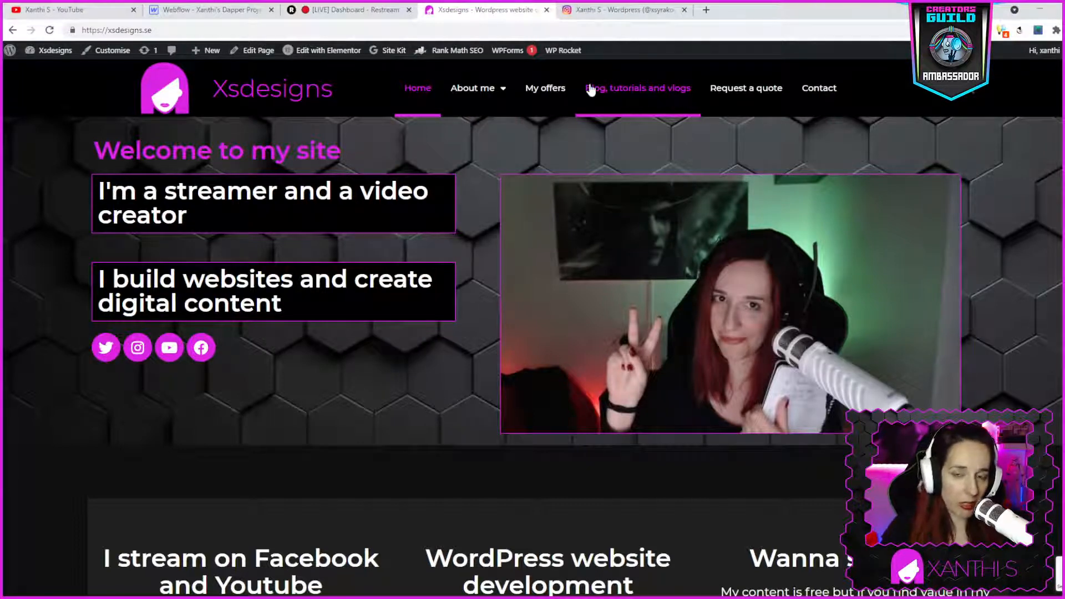
pyautogui.click(216, 10)
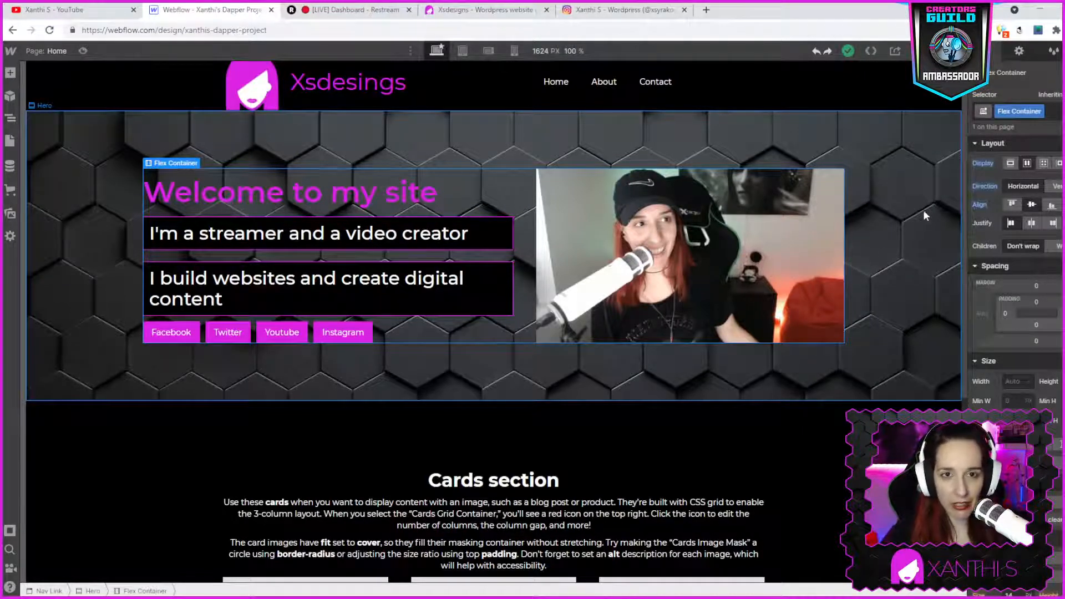
# - Set the hero image's max width to 500 px at the tablet breakpoint
pyautogui.click(463, 50)
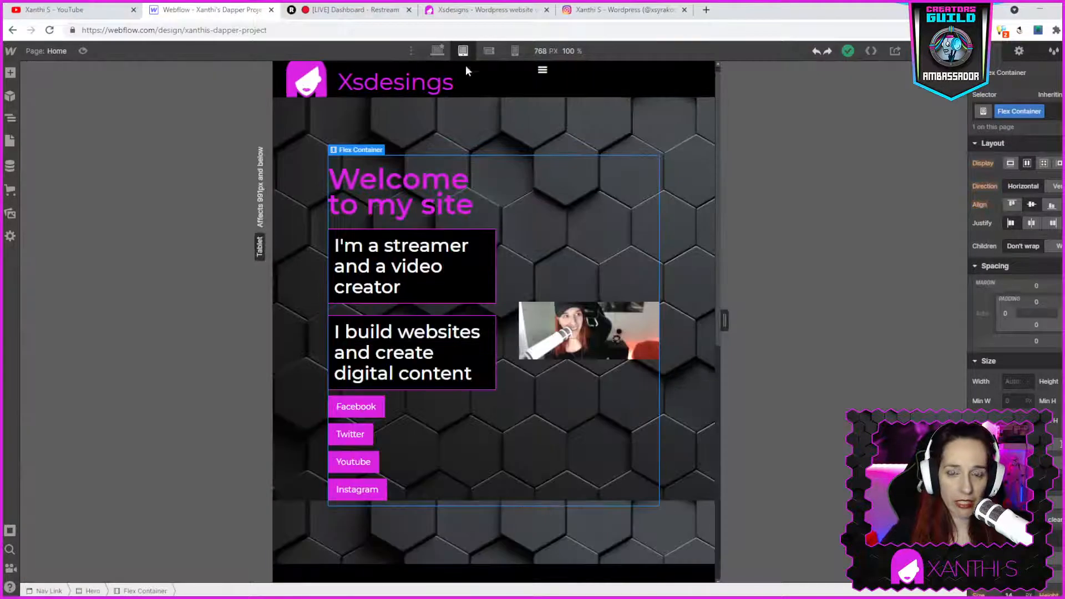
pyautogui.scroll(-1, 605, 321)
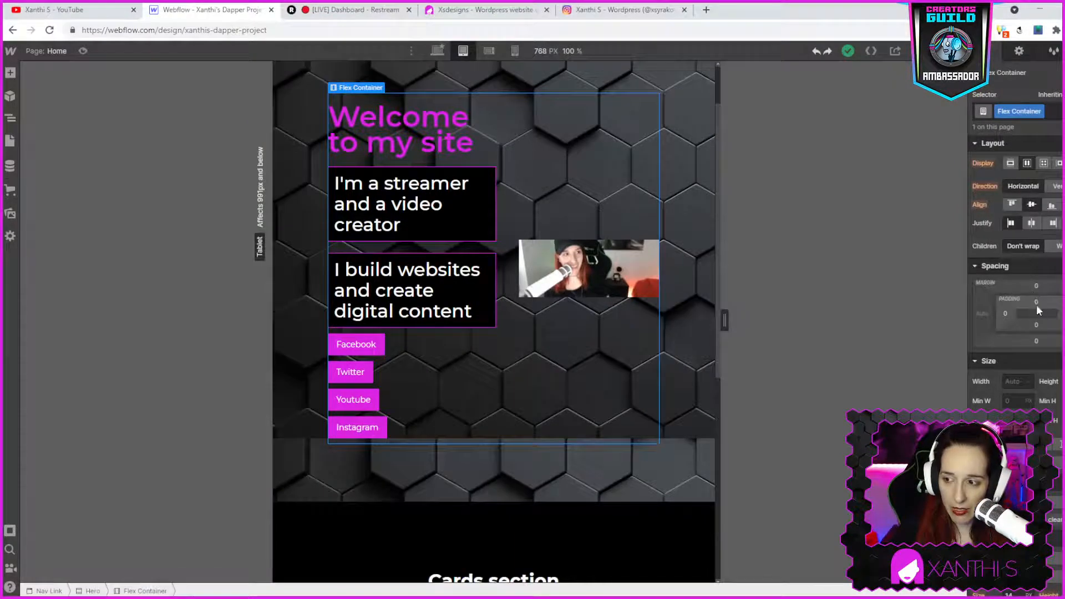
pyautogui.moveTo(1043, 302); pyautogui.dragTo(1009, 301)
pyautogui.doubleClick(587, 269)
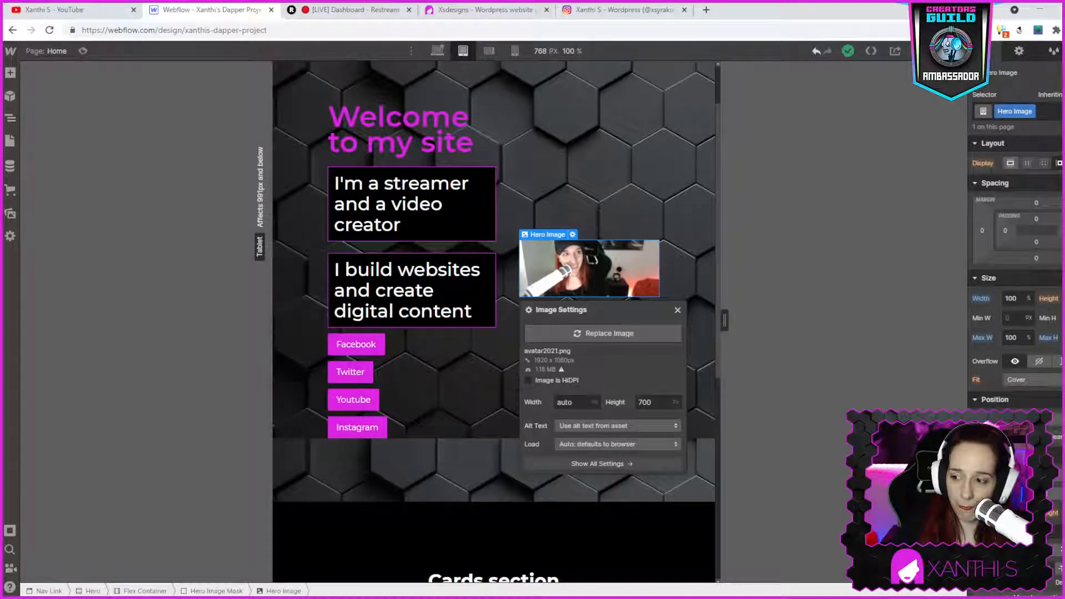
pyautogui.click(1019, 336)
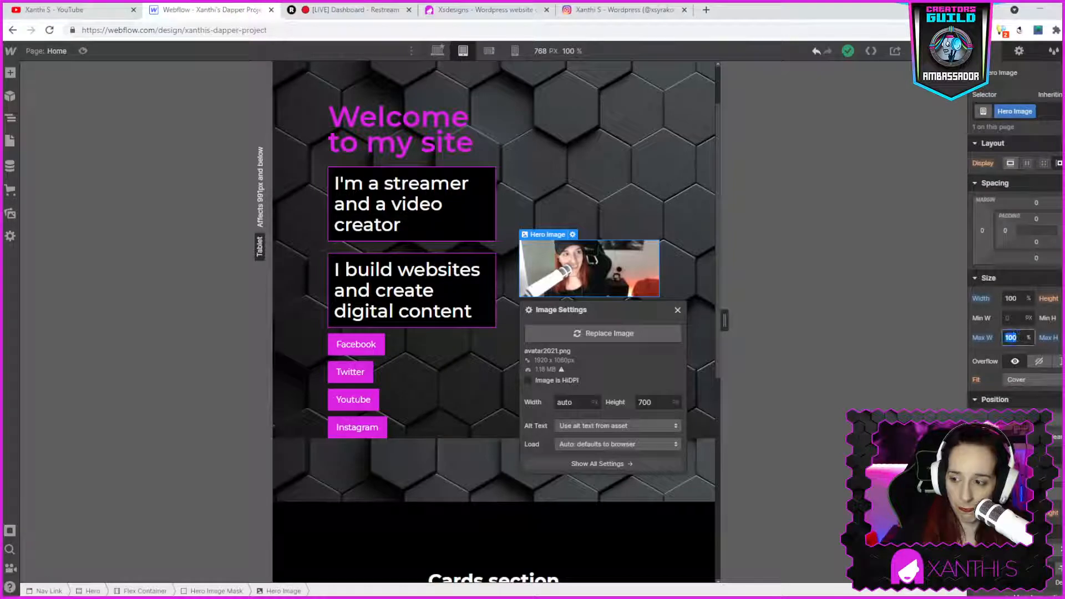
pyautogui.press('BackSpace')
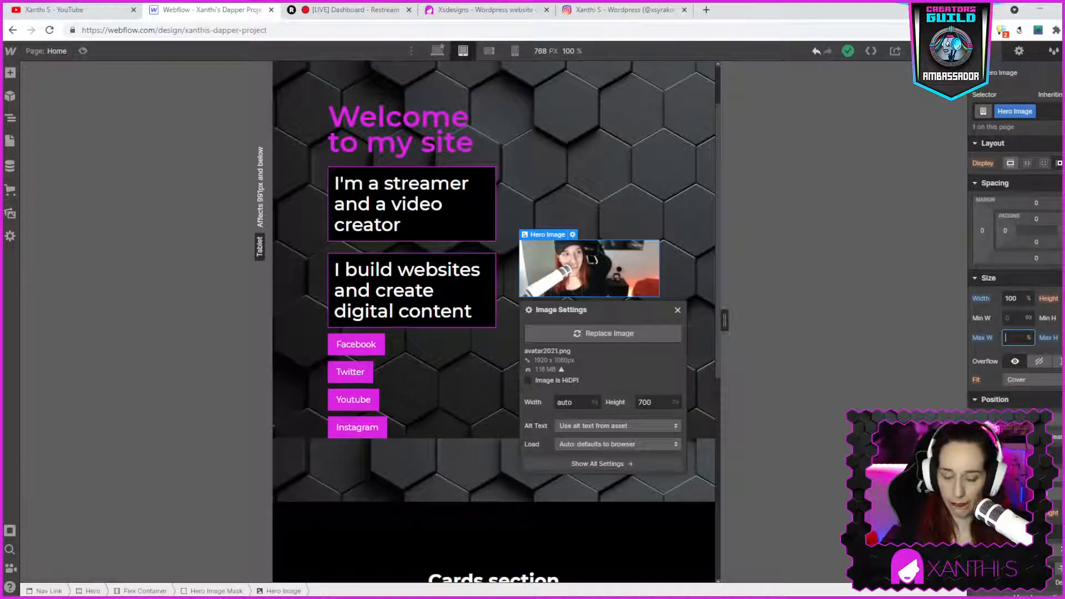
pyautogui.write('500')
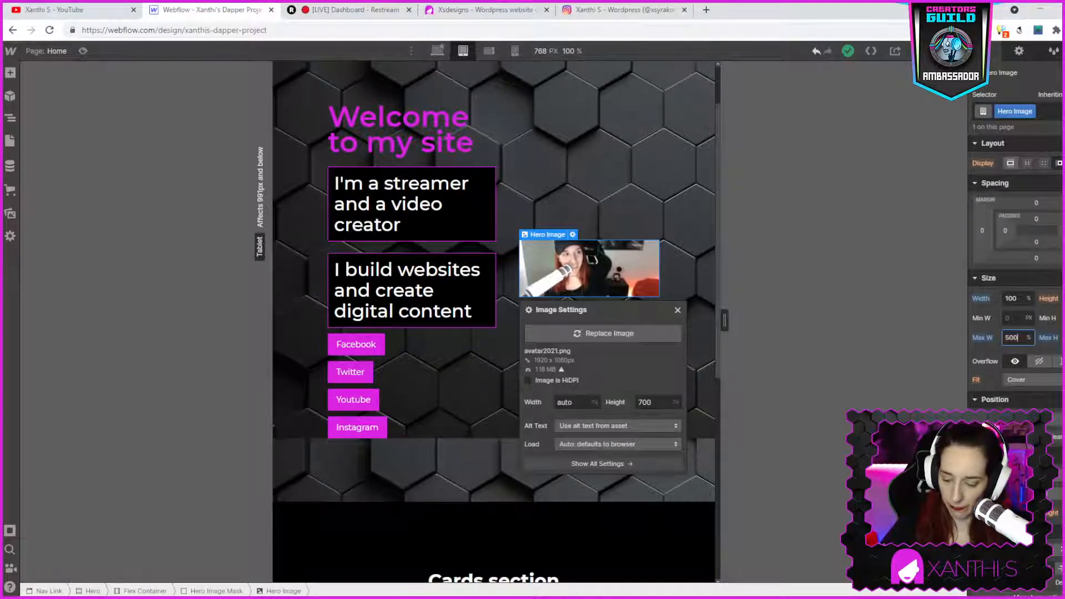
pyautogui.press('Return')
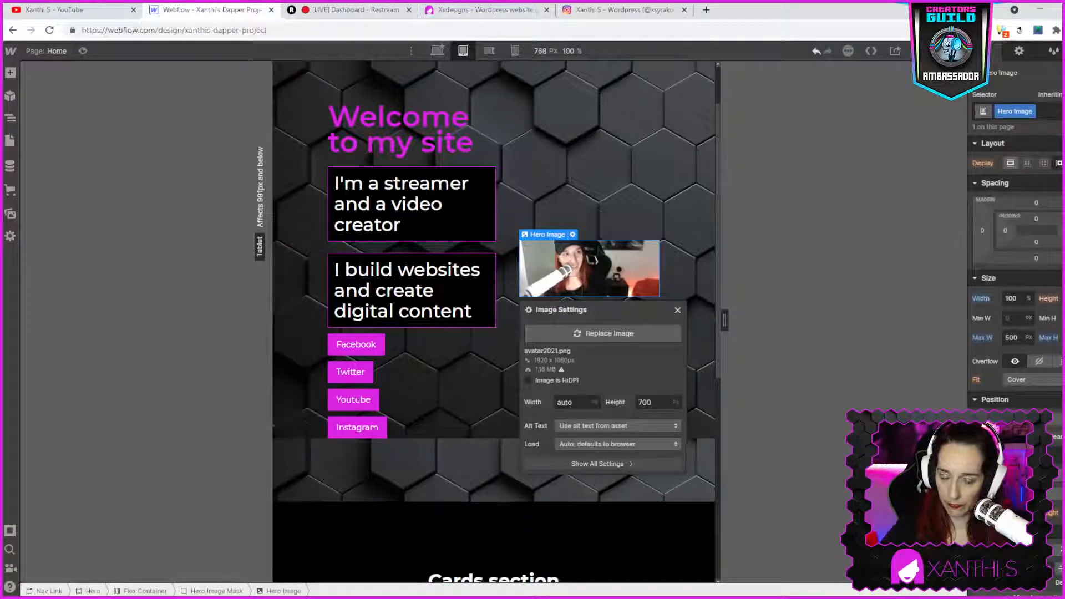
pyautogui.press('Return')
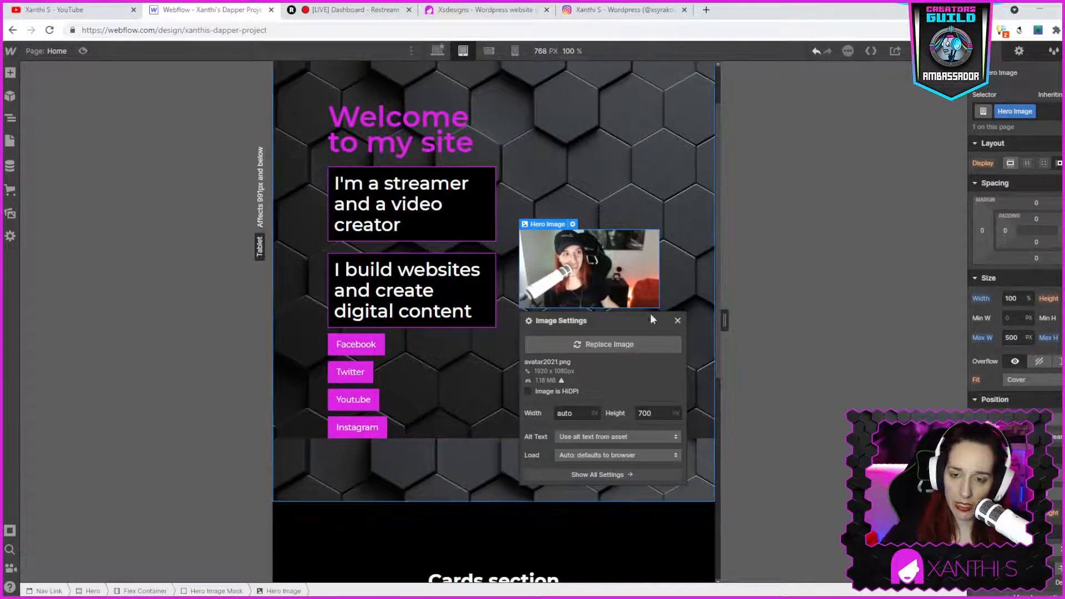
# - Clear the hero image's height in its image settings and close them
pyautogui.doubleClick(660, 412)
pyautogui.press('BackSpace')
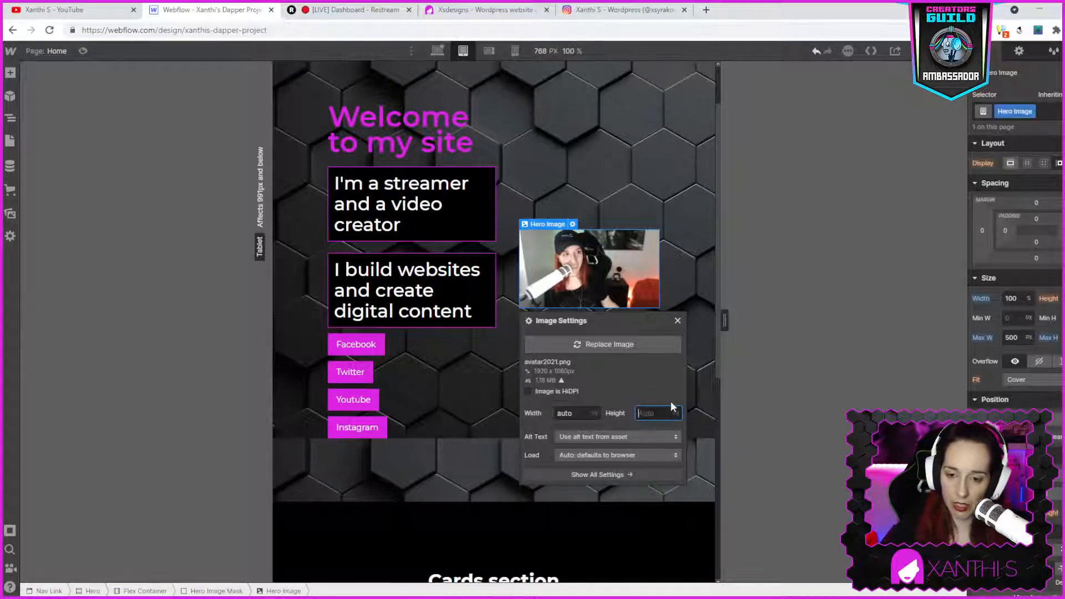
pyautogui.click(676, 321)
pyautogui.click(668, 328)
pyautogui.click(491, 51)
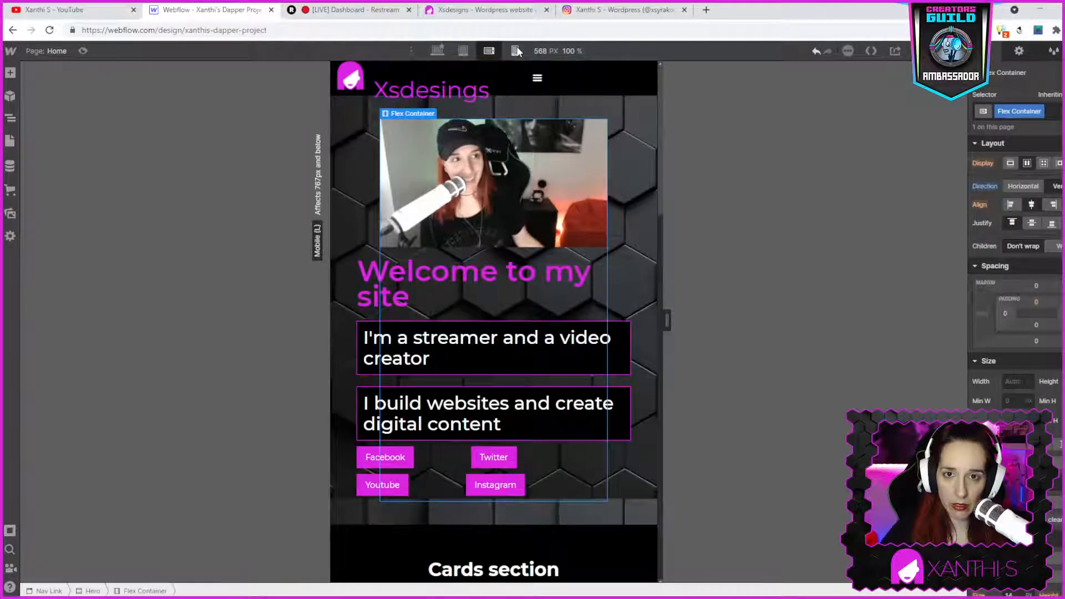
# - Switch between the mobile portrait and landscape breakpoints to inspect the hero image and its settings
pyautogui.click(515, 51)
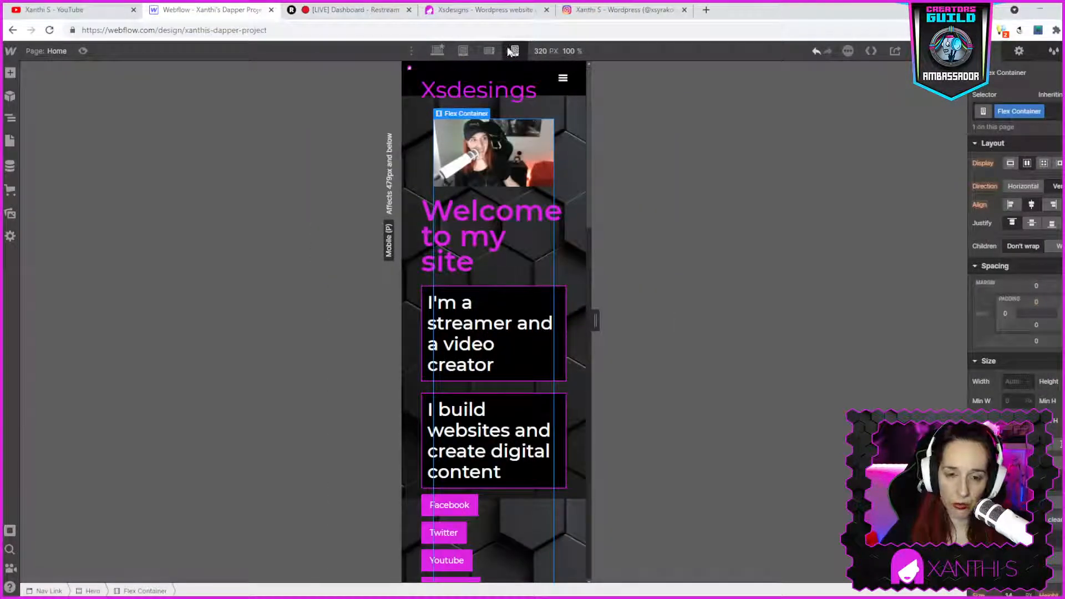
pyautogui.click(487, 52)
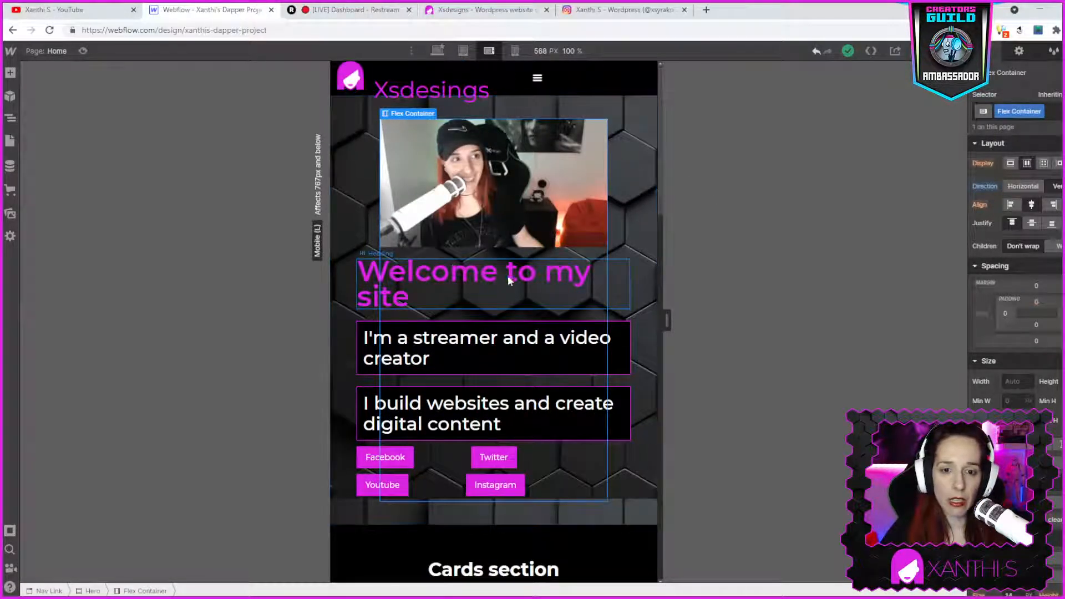
pyautogui.click(442, 195)
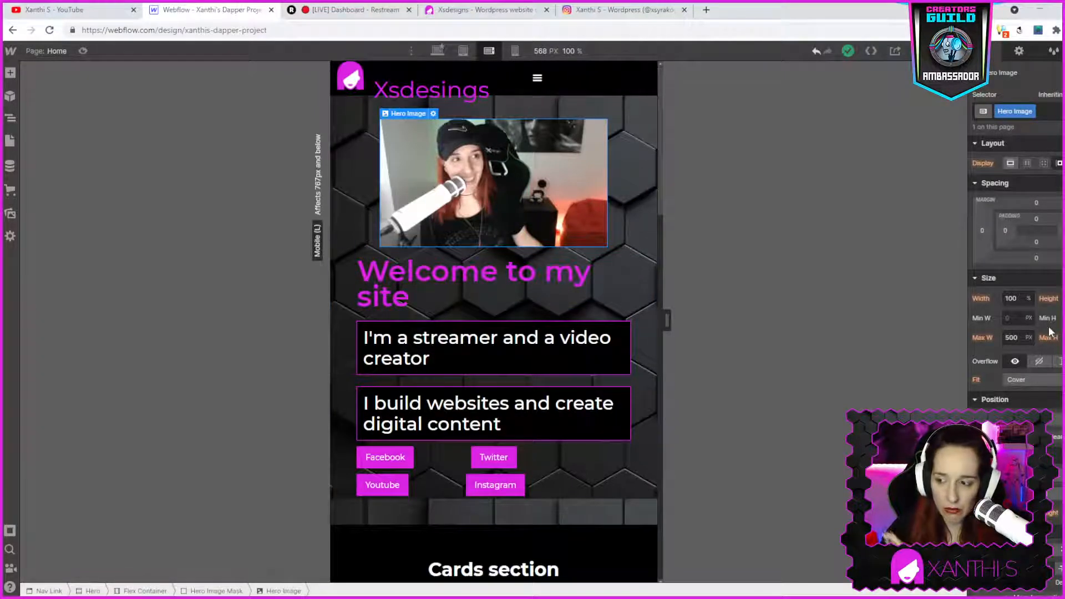
pyautogui.doubleClick(428, 185)
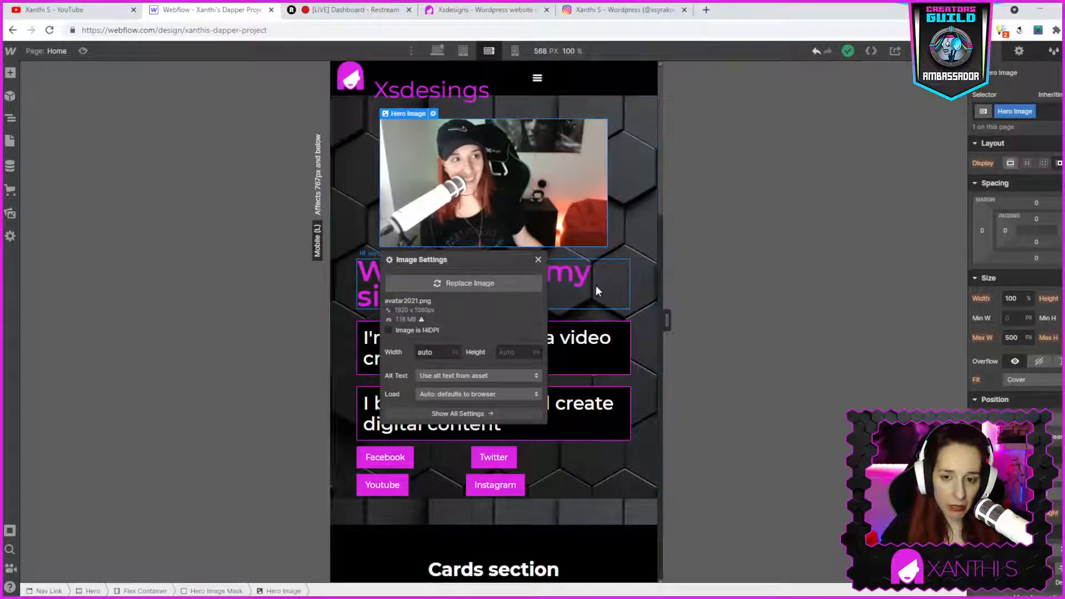
pyautogui.click(617, 275)
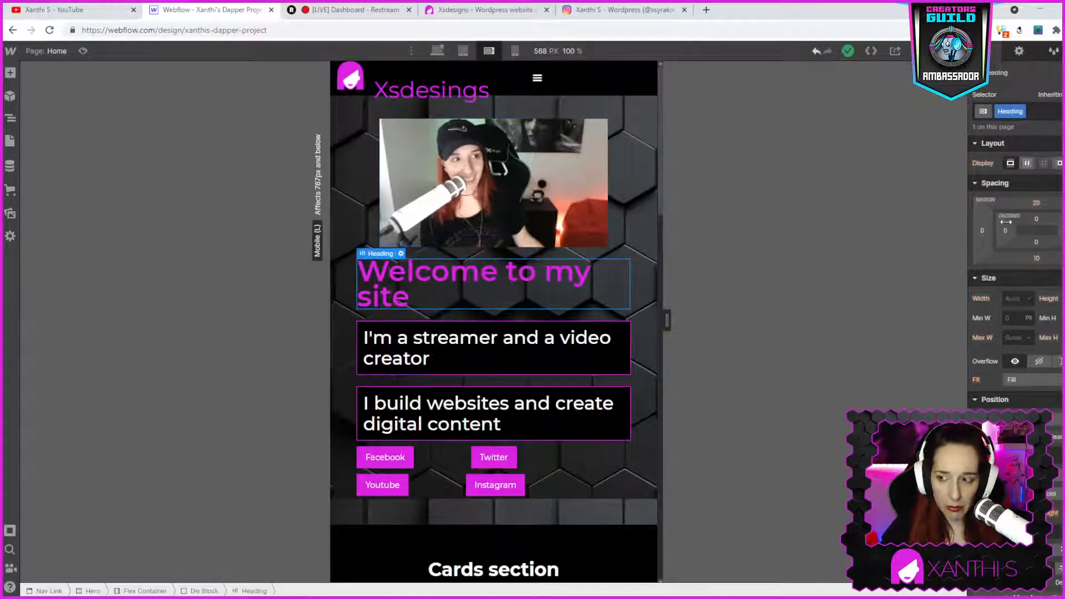
pyautogui.moveTo(1005, 231)
pyautogui.mouseDown()
pyautogui.moveTo(1016, 231)
pyautogui.moveTo(1006, 231)
pyautogui.mouseUp()
# - Drag the hero image's left margin to about -21 px at the mobile landscape breakpoint
pyautogui.click(509, 169)
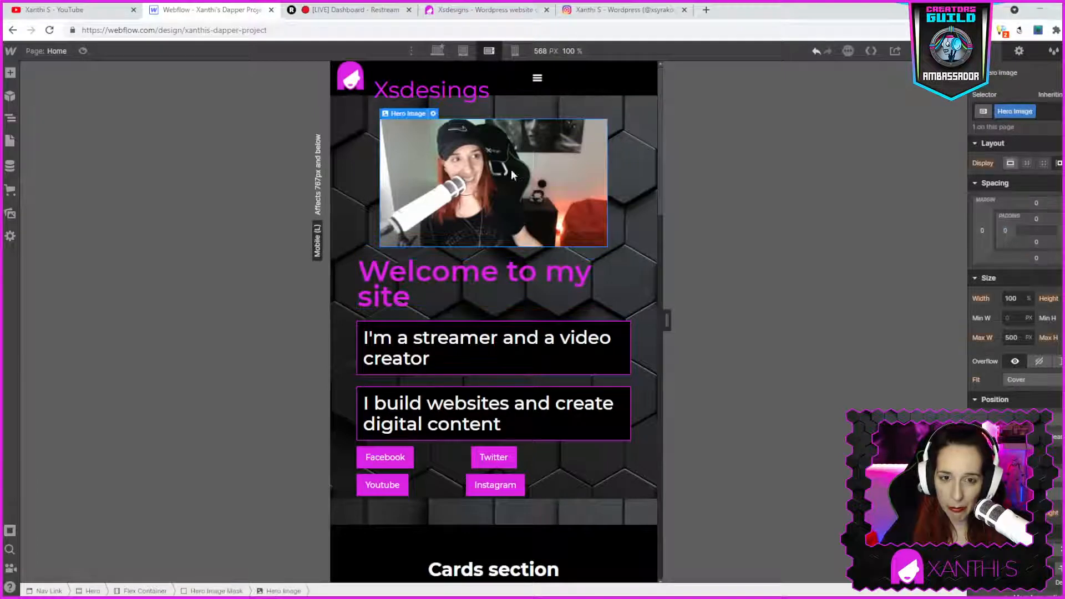
pyautogui.doubleClick(508, 169)
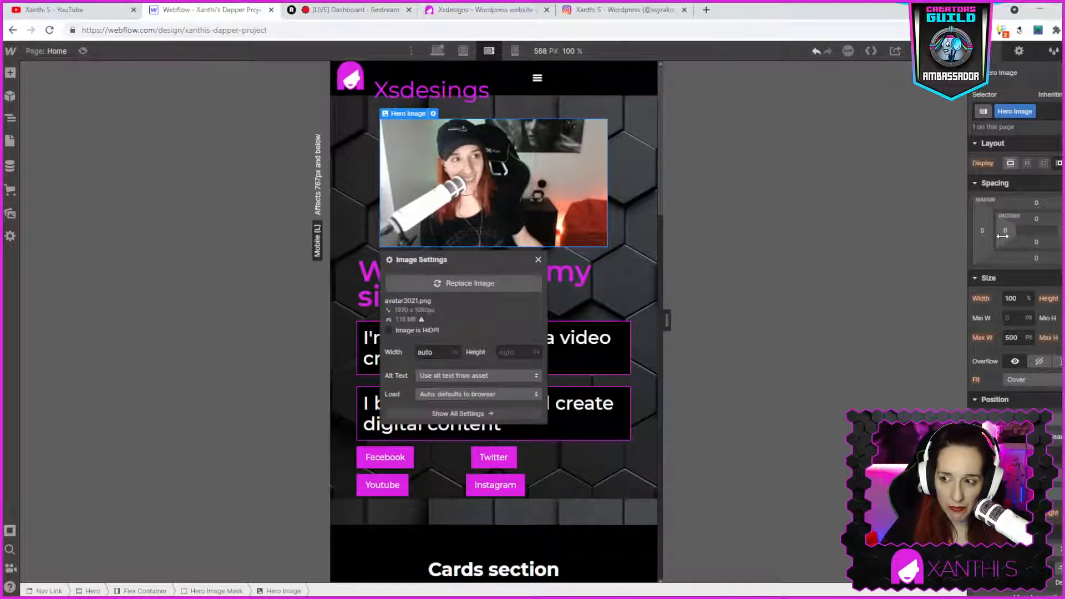
pyautogui.moveTo(1000, 236)
pyautogui.mouseDown()
pyautogui.moveTo(990, 239)
pyautogui.moveTo(993, 230)
pyautogui.mouseUp()
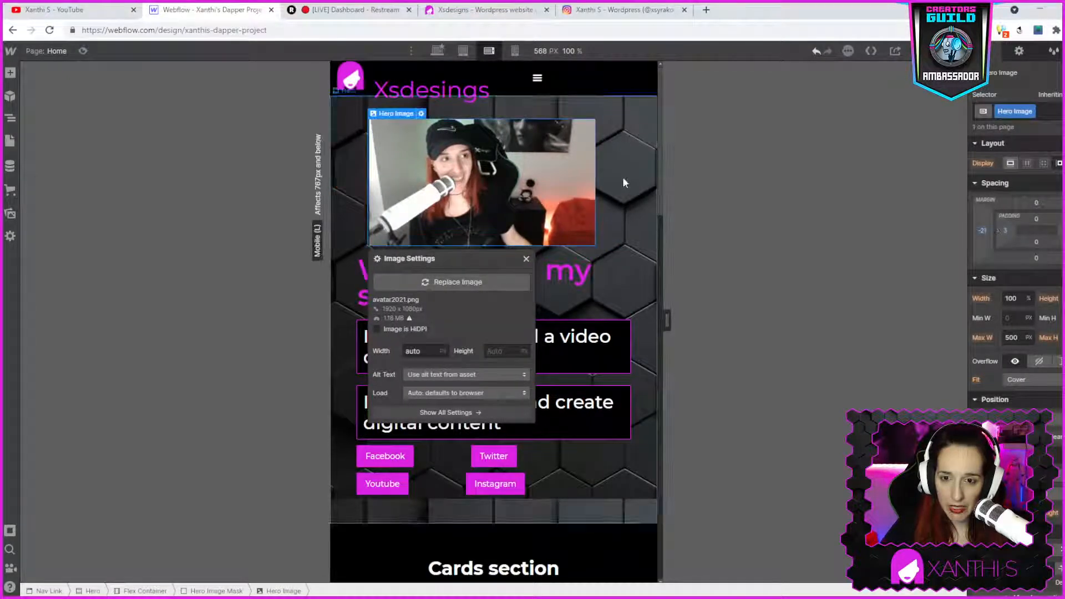
# - Set the hero image mask's width to Auto
pyautogui.click(600, 228)
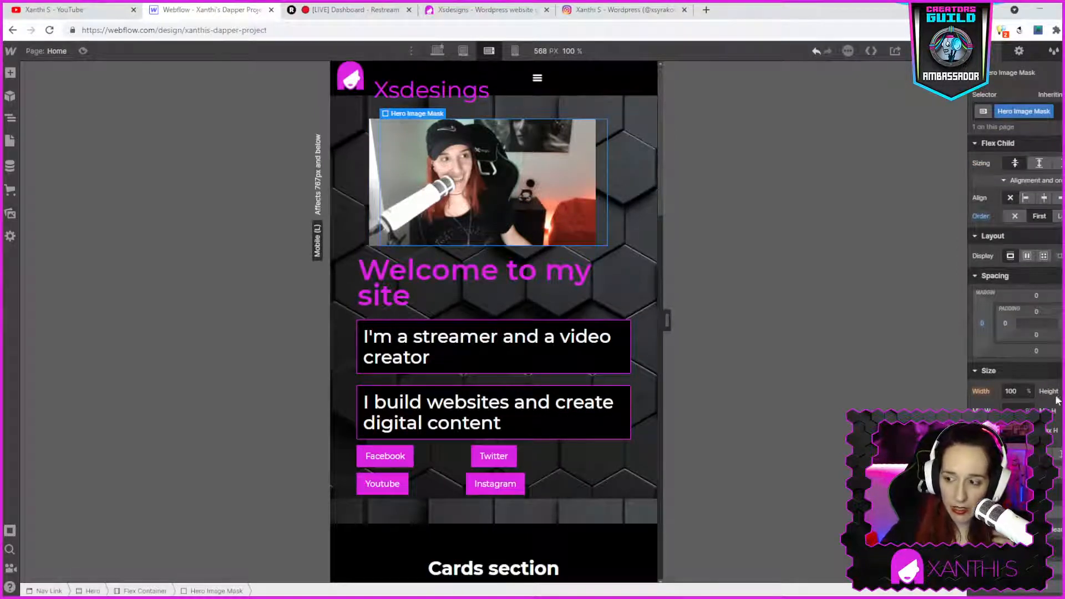
pyautogui.click(1014, 393)
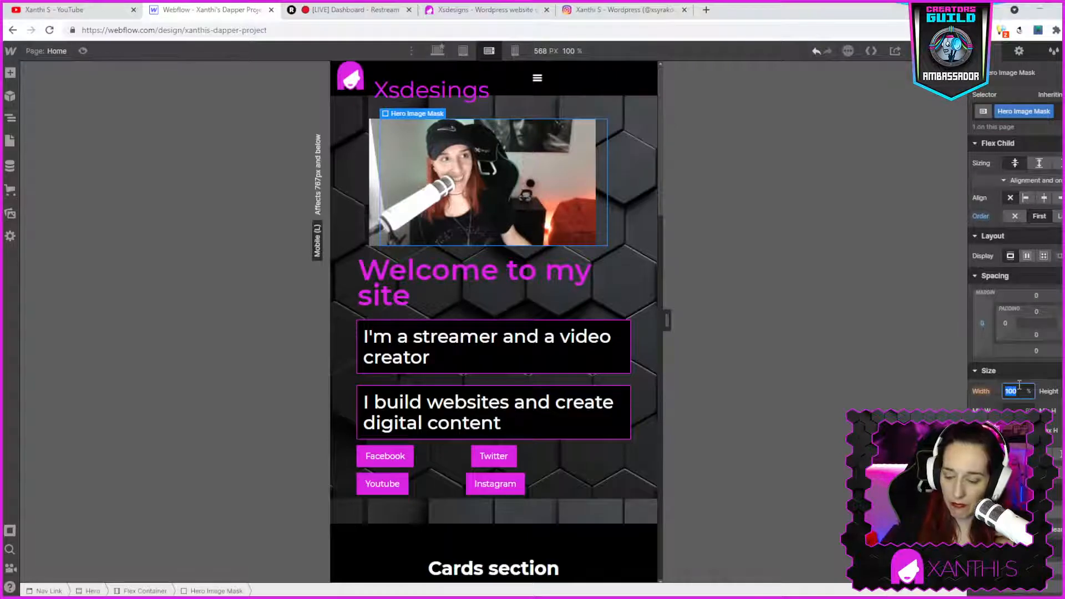
pyautogui.press('BackSpace')
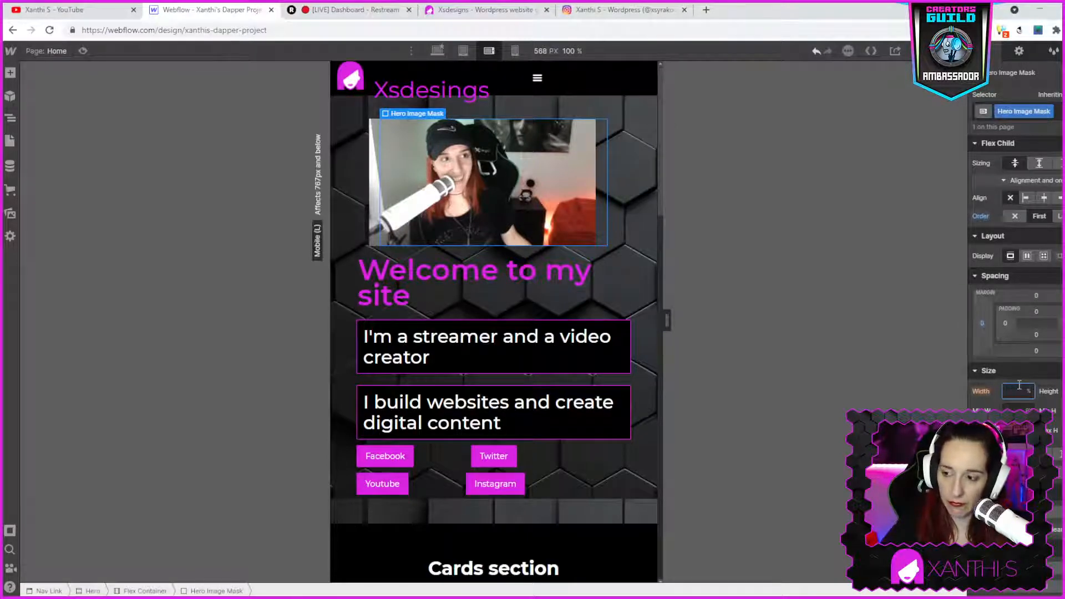
pyautogui.press('Return')
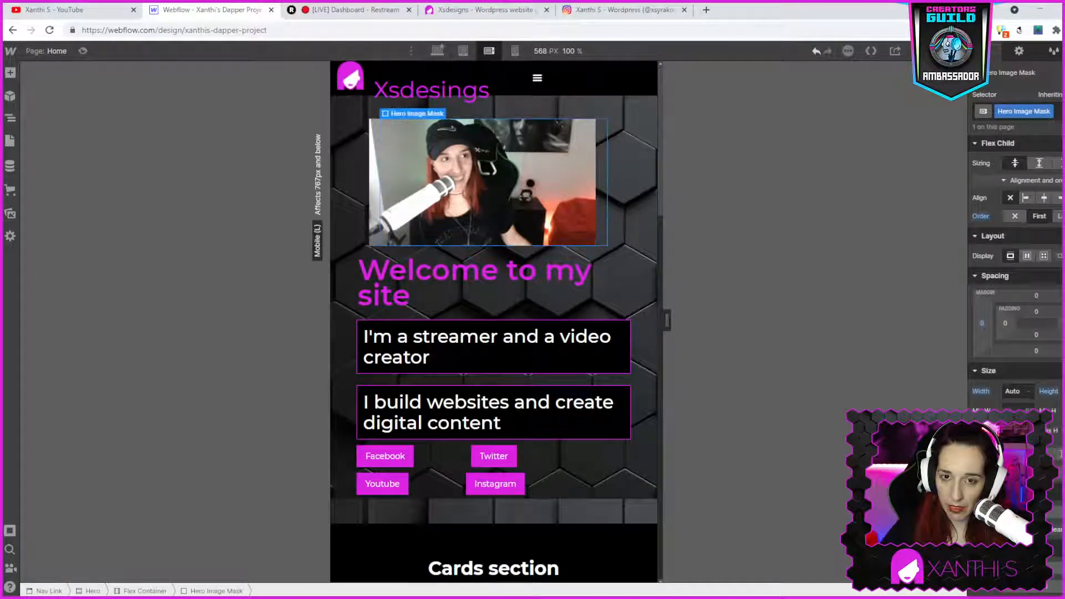
# - Undo the hero image mask's width change
pyautogui.click(471, 201)
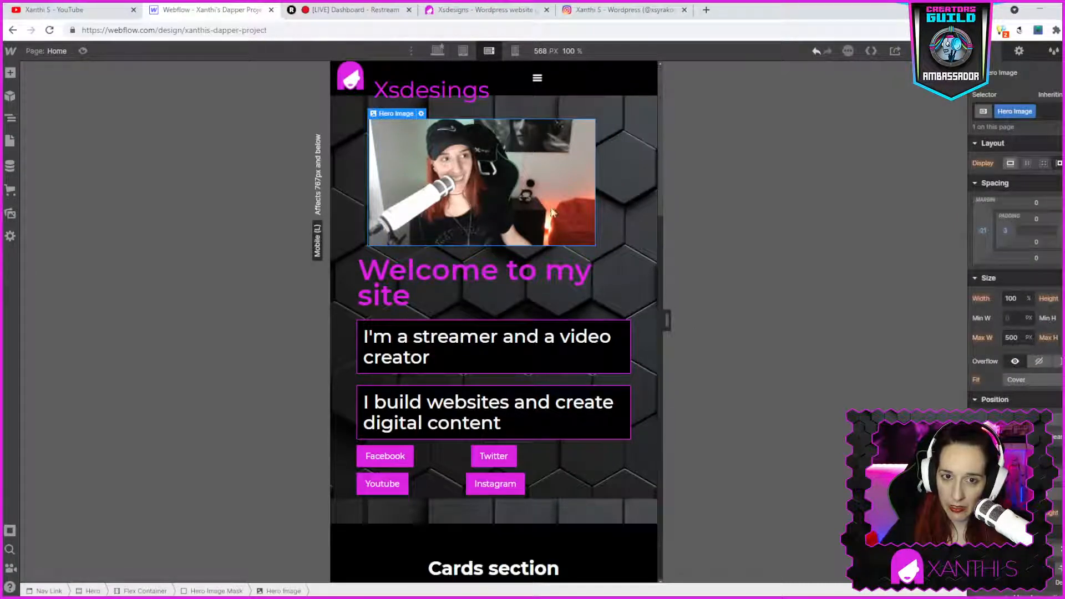
pyautogui.click(603, 213)
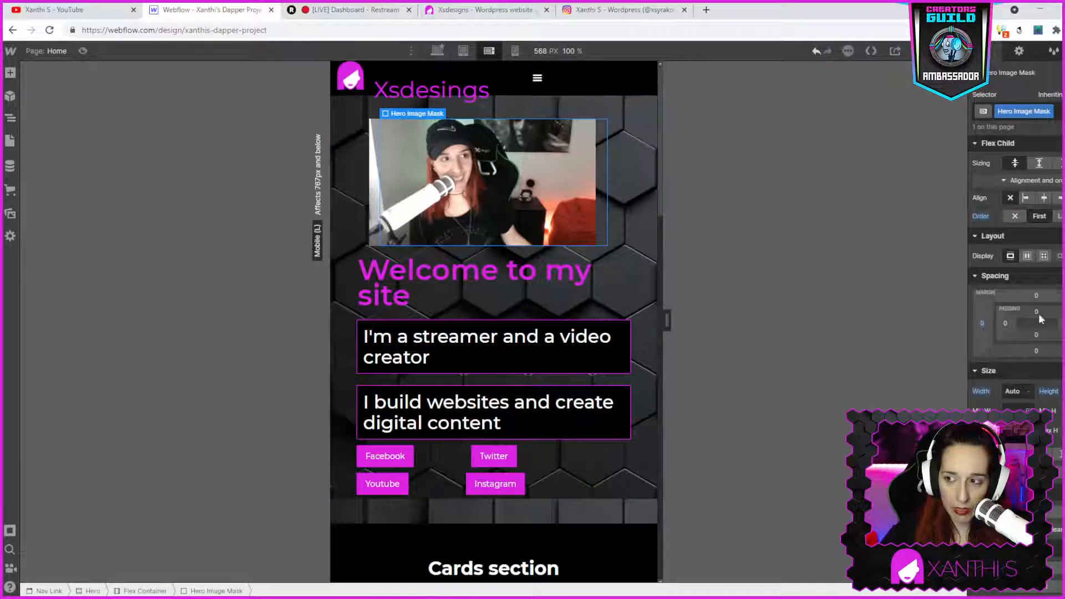
pyautogui.doubleClick(375, 158)
pyautogui.hotkey('ctrl', 'z')
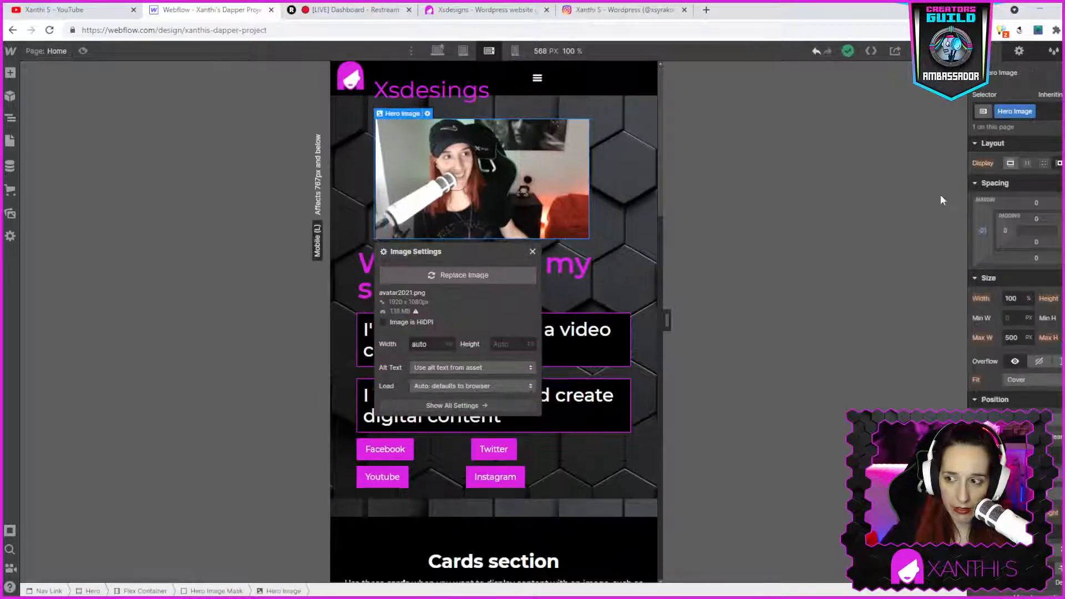
# - Reset the hero image's left margin
pyautogui.click(986, 232)
pyautogui.click(987, 232)
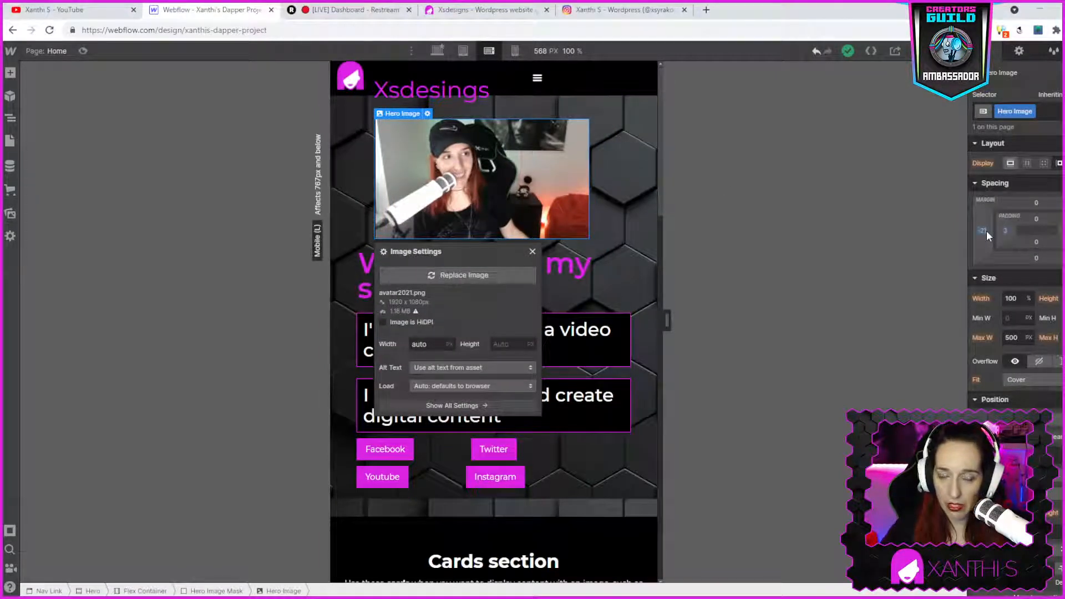
pyautogui.click(986, 231)
pyautogui.click(1026, 266)
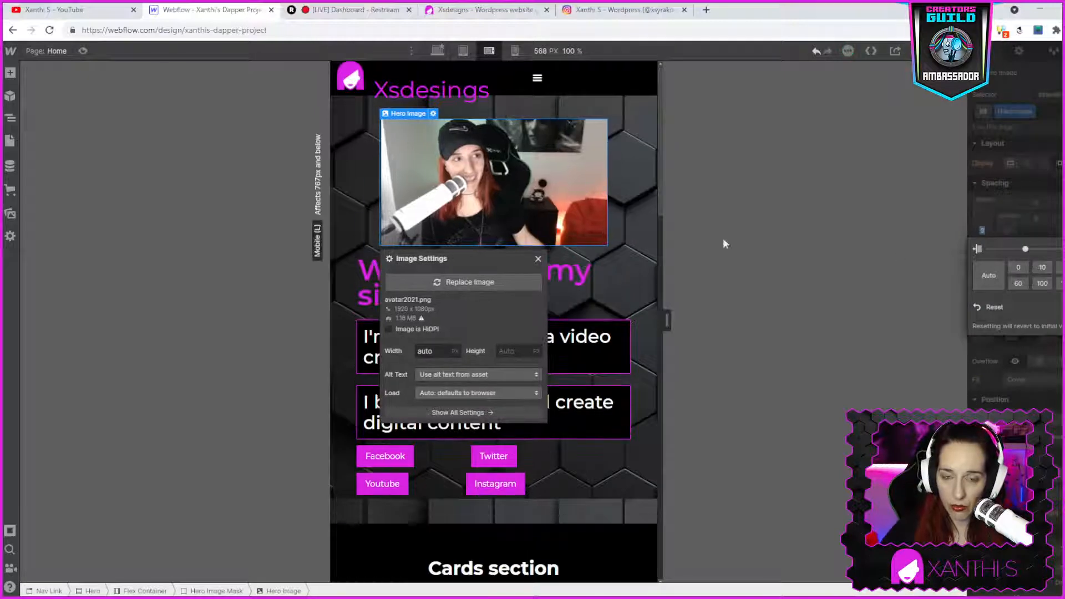
pyautogui.click(624, 229)
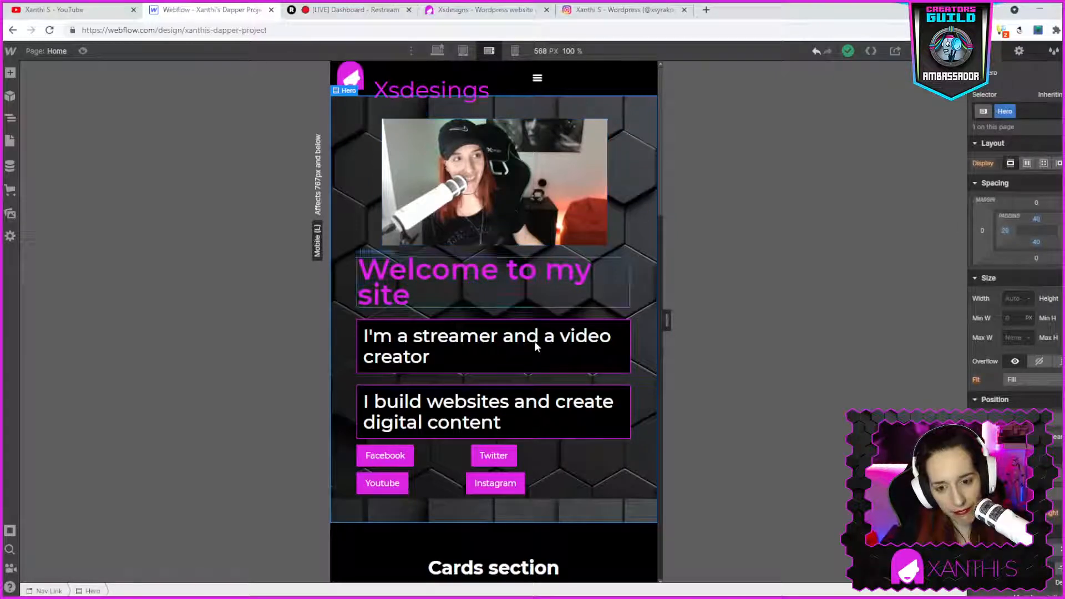
# - Review the hero and cards sections at the desktop, tablet, mobile landscape and mobile portrait breakpoints
pyautogui.click(436, 51)
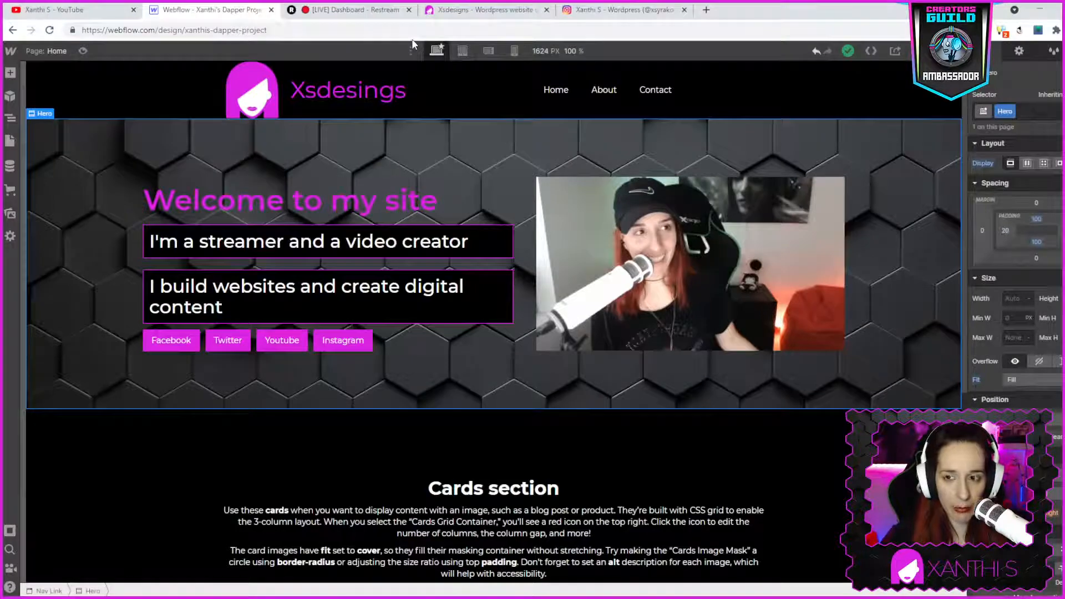
pyautogui.scroll(-3, 601, 350)
pyautogui.scroll(-2, 598, 347)
pyautogui.scroll(5, 529, 430)
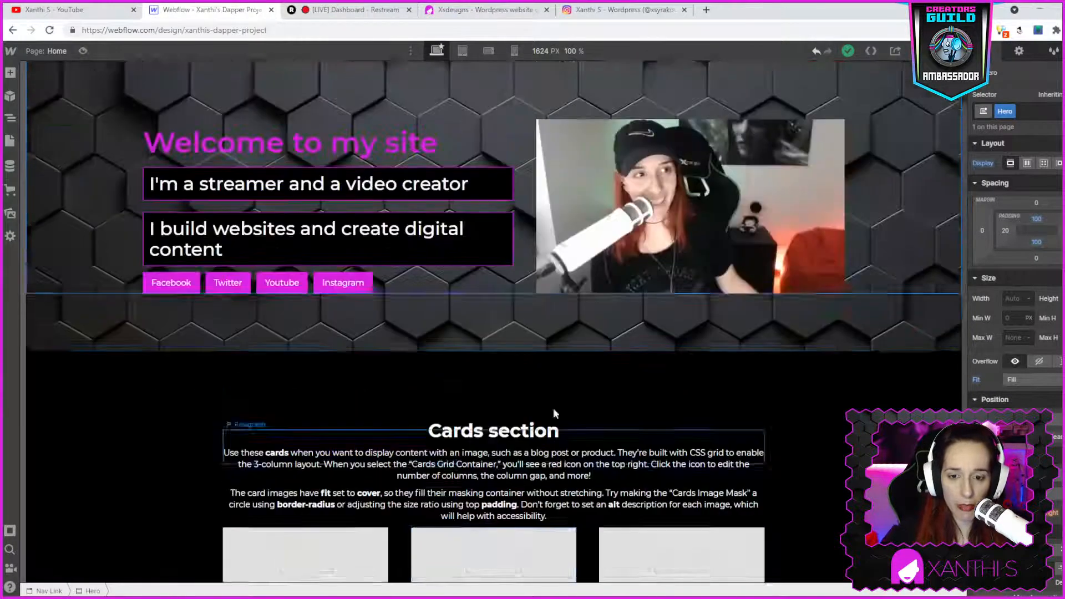
pyautogui.click(462, 51)
pyautogui.scroll(-7, 685, 391)
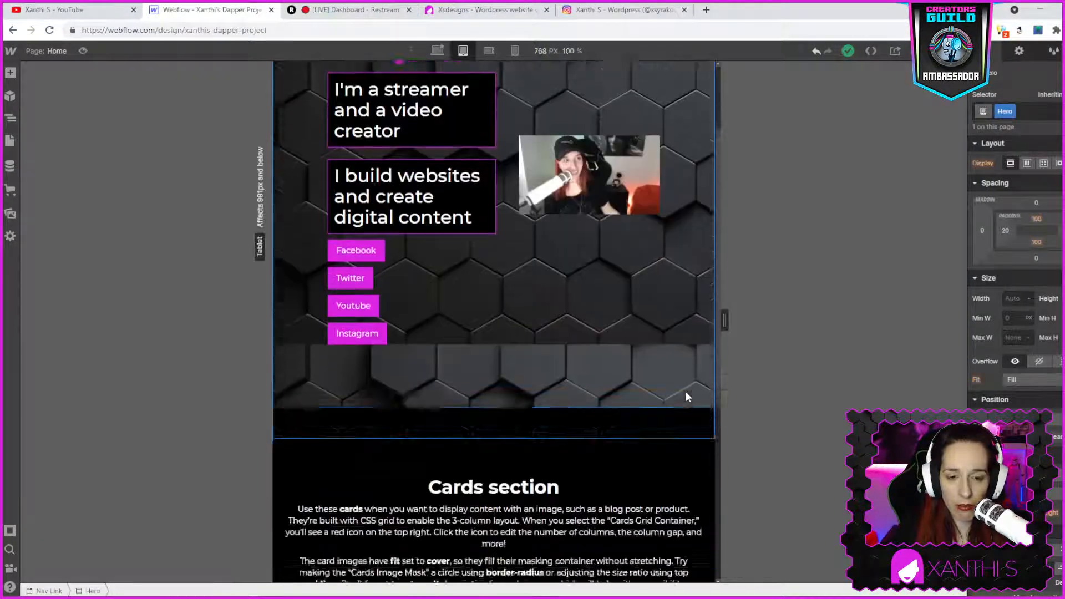
pyautogui.scroll(-1, 446, 305)
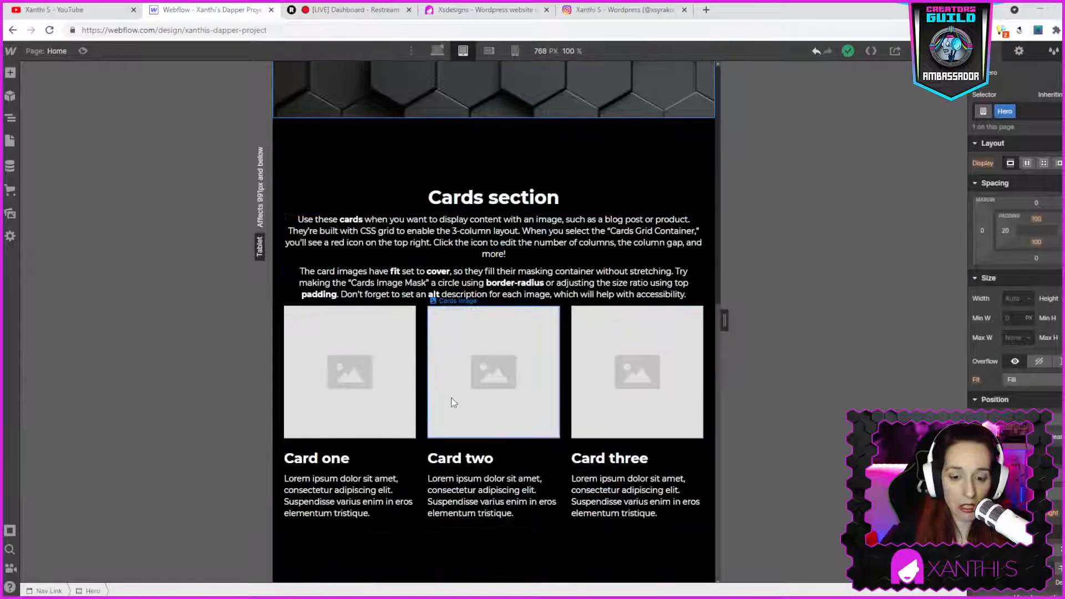
pyautogui.click(489, 51)
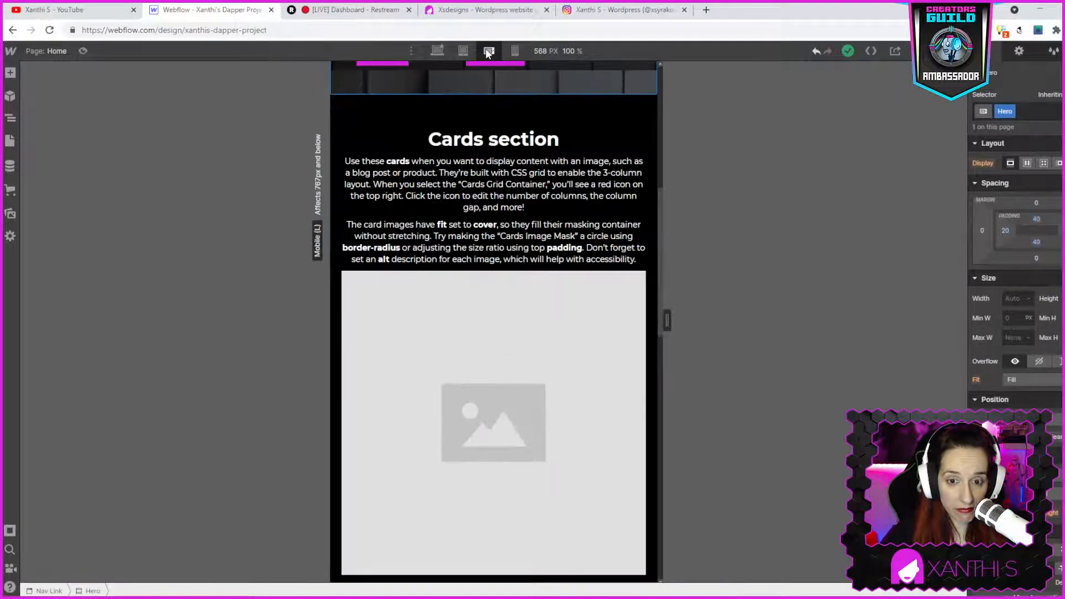
pyautogui.scroll(-8, 525, 361)
pyautogui.scroll(-7, 524, 360)
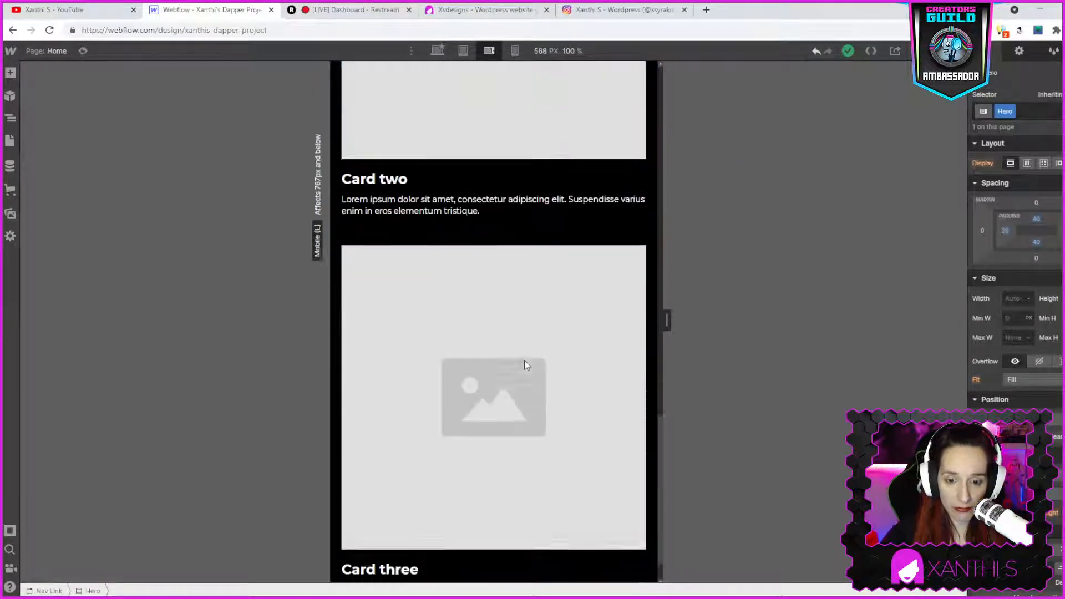
pyautogui.scroll(8, 524, 360)
pyautogui.scroll(4, 524, 360)
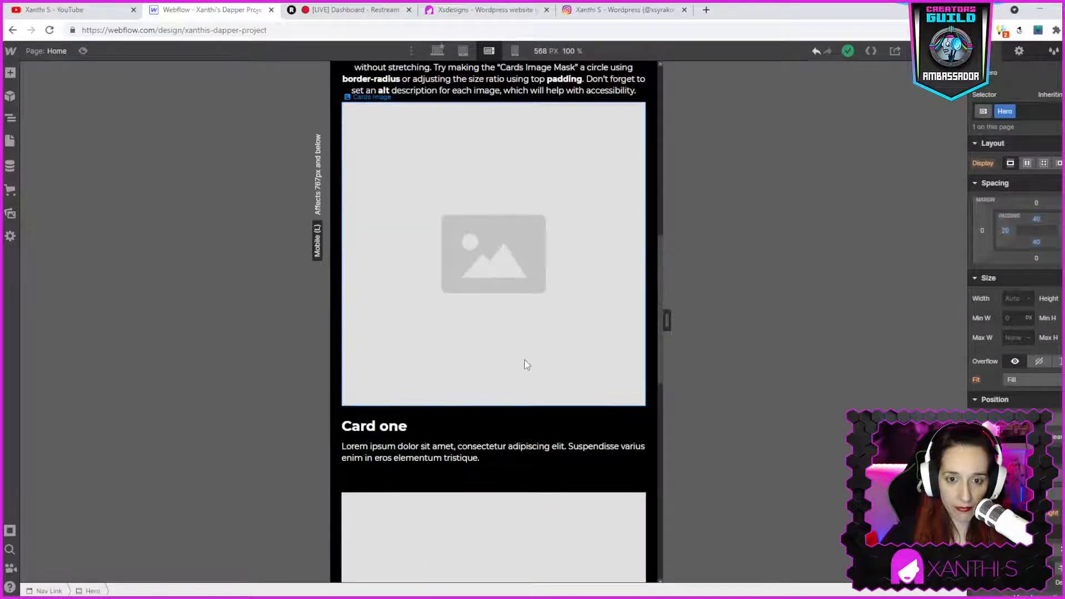
pyautogui.scroll(-11, 524, 360)
pyautogui.scroll(10, 524, 359)
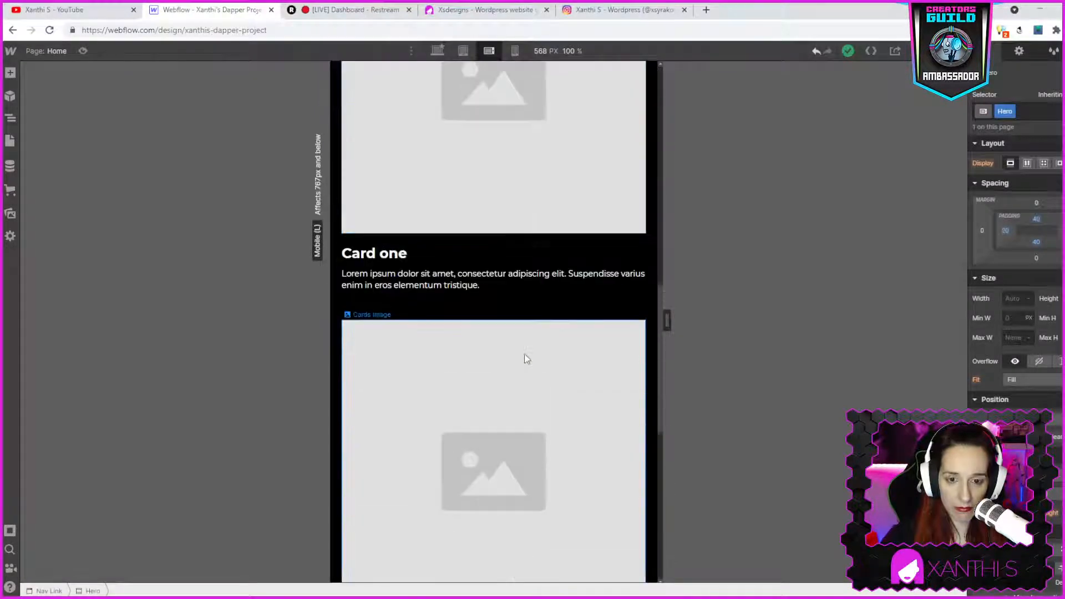
pyautogui.click(516, 50)
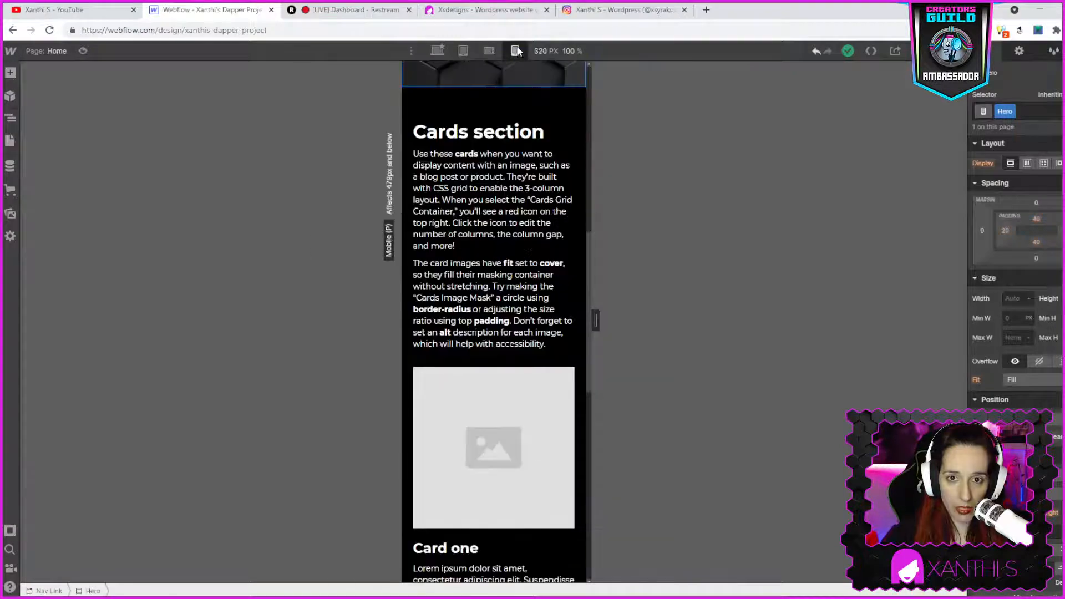
pyautogui.scroll(-8, 559, 319)
pyautogui.scroll(8, 528, 429)
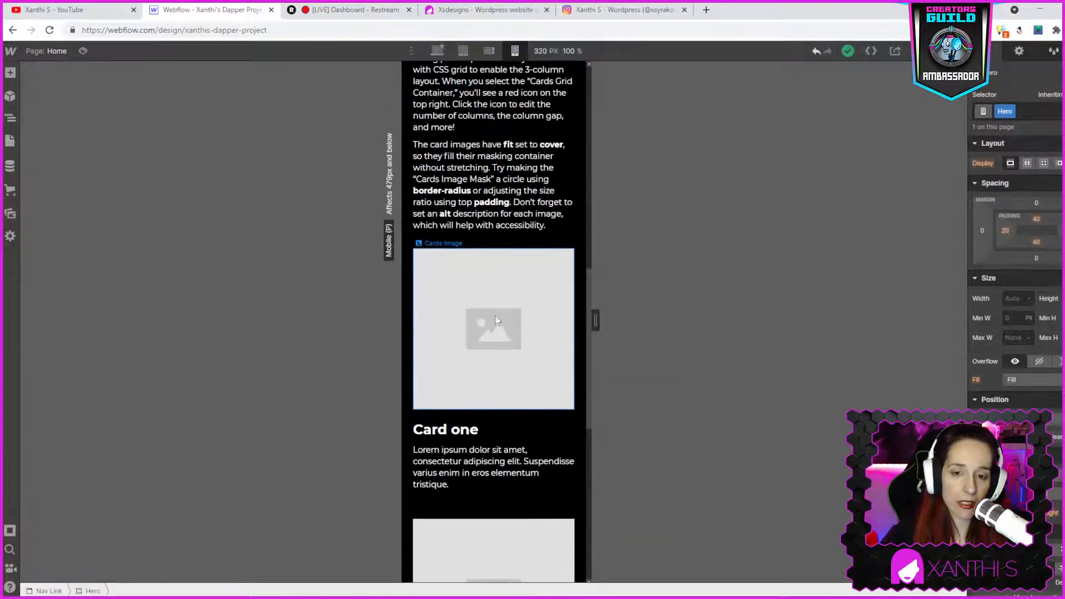
pyautogui.scroll(4, 519, 440)
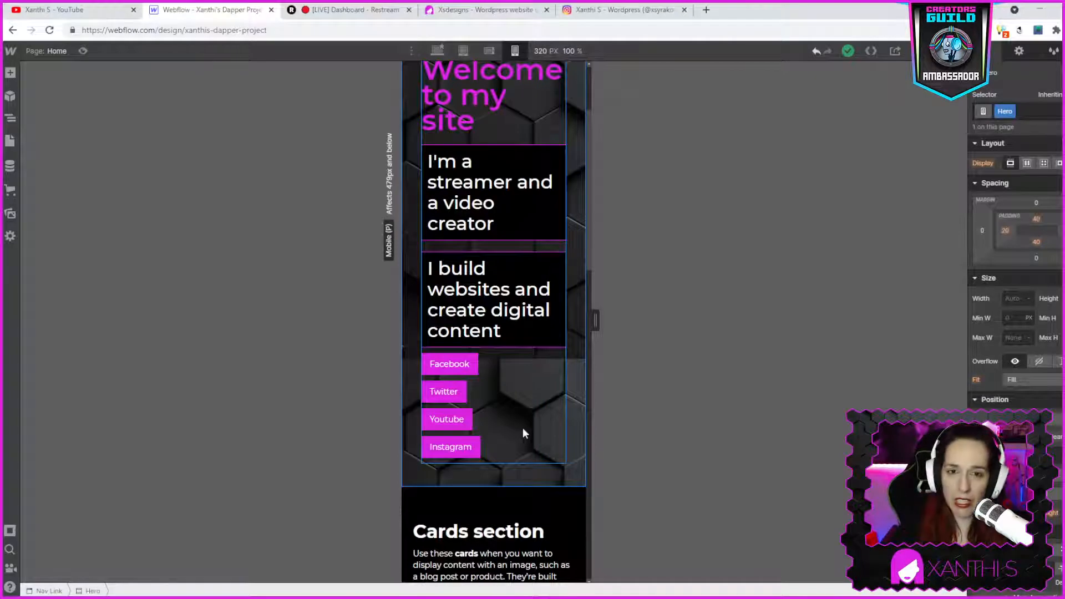
pyautogui.scroll(3, 499, 388)
pyautogui.click(503, 222)
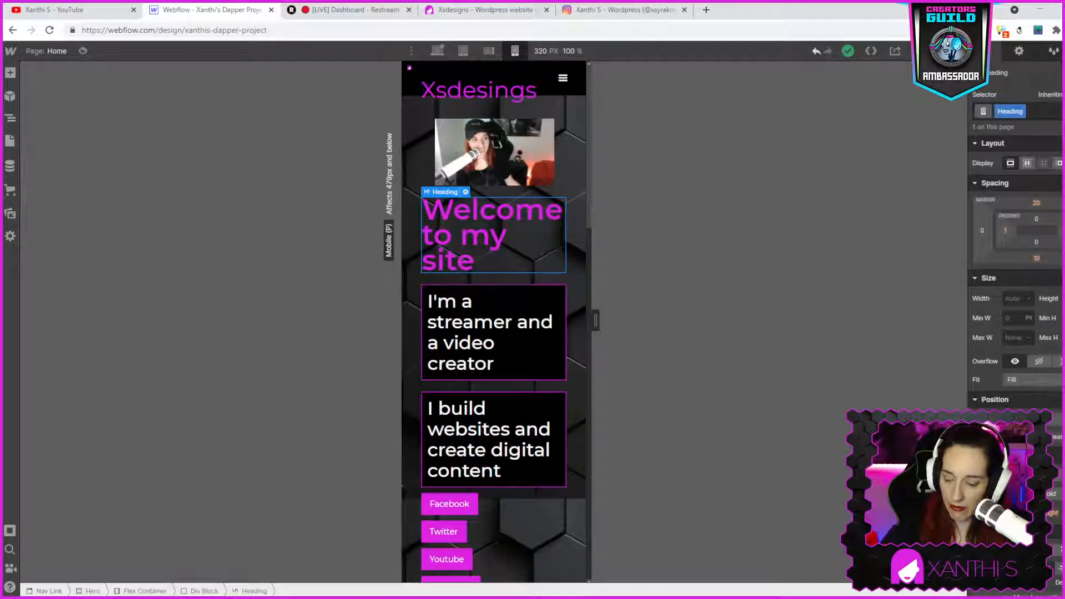
pyautogui.press('Return')
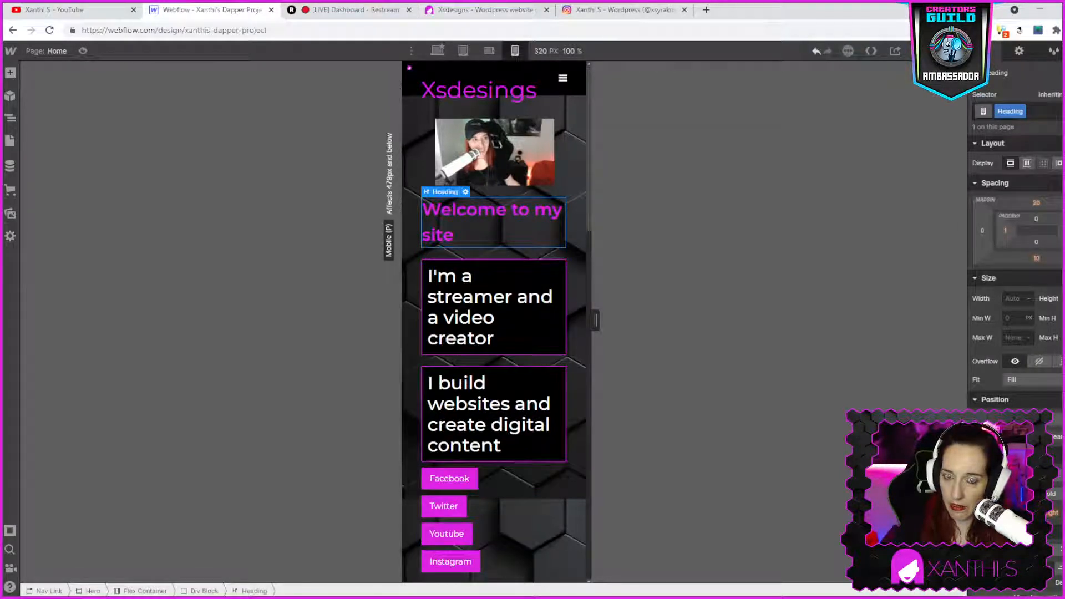
# - Inspect the hero image, heading and div block settings at the mobile portrait breakpoint
pyautogui.click(436, 51)
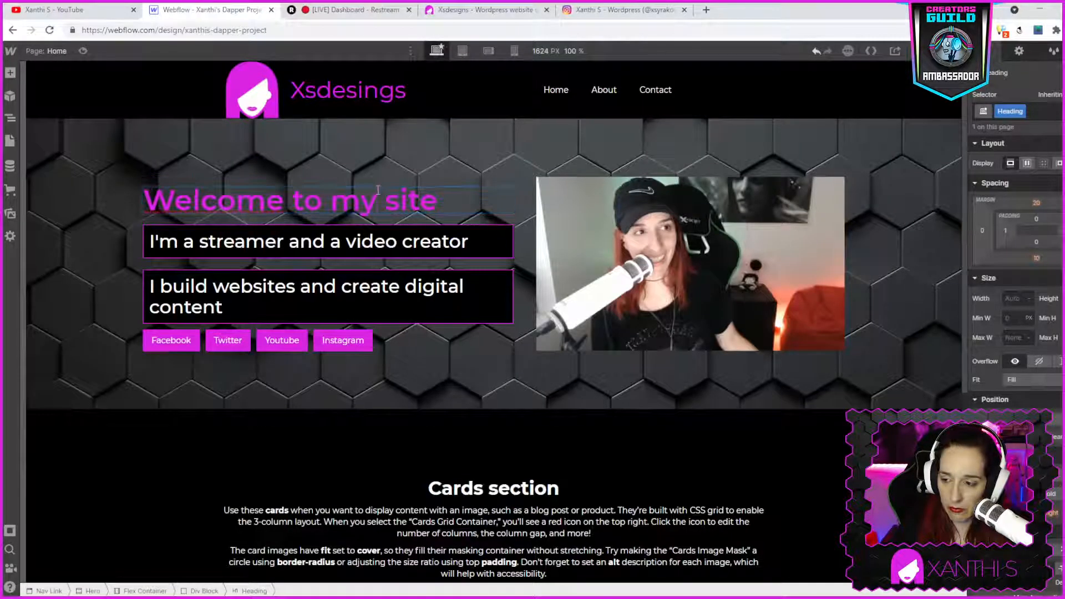
pyautogui.click(515, 51)
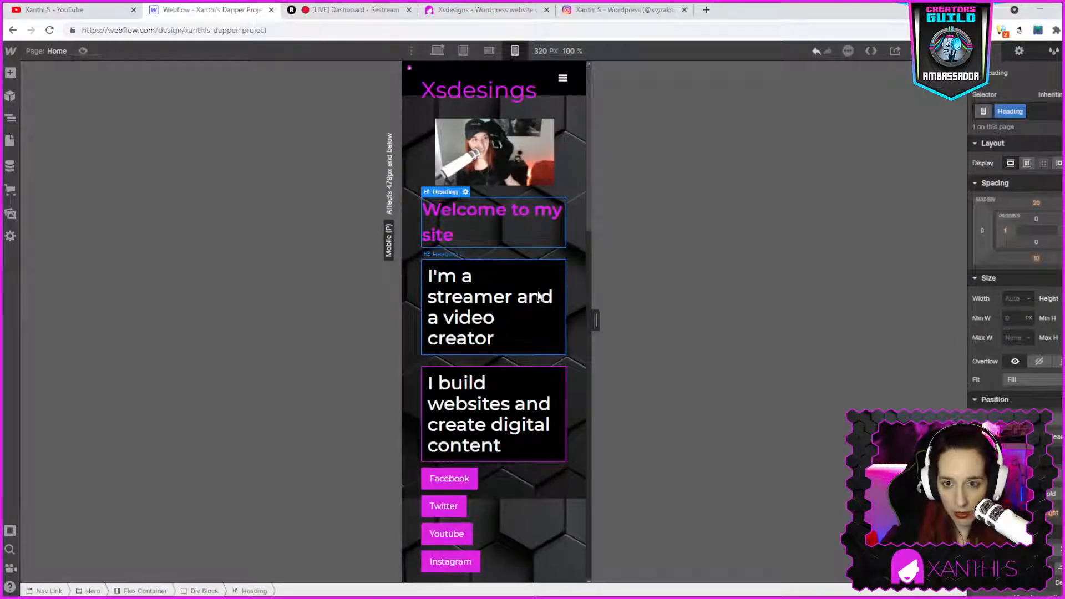
pyautogui.click(461, 168)
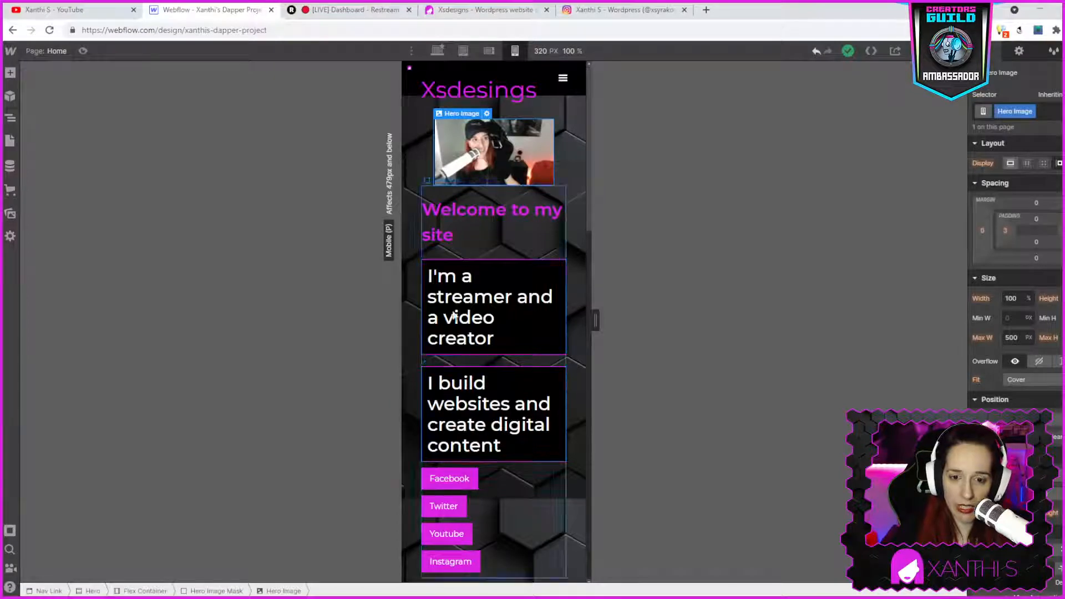
pyautogui.doubleClick(454, 165)
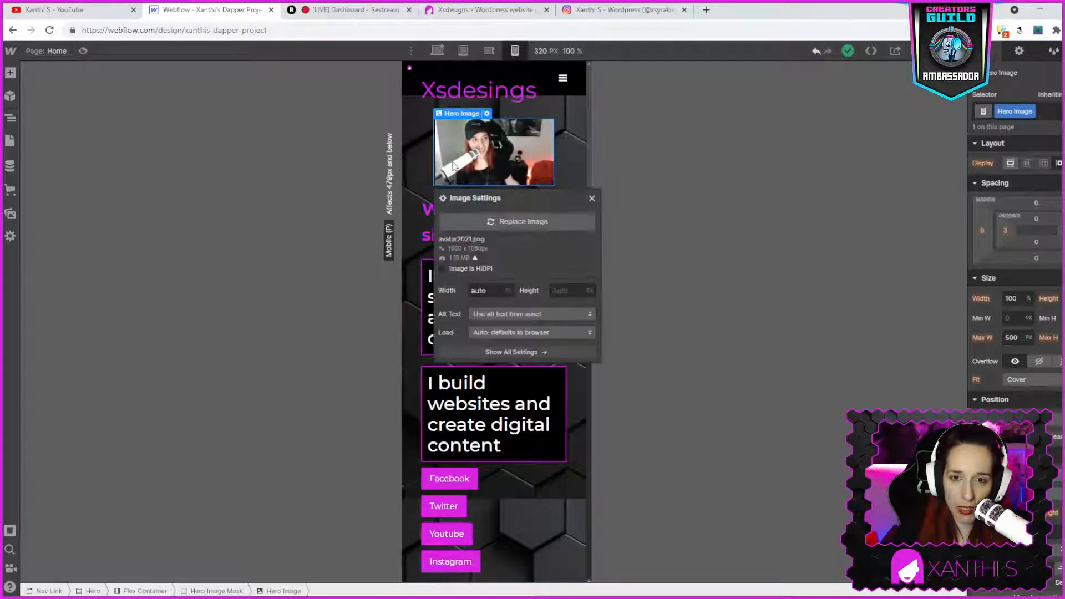
pyautogui.click(574, 135)
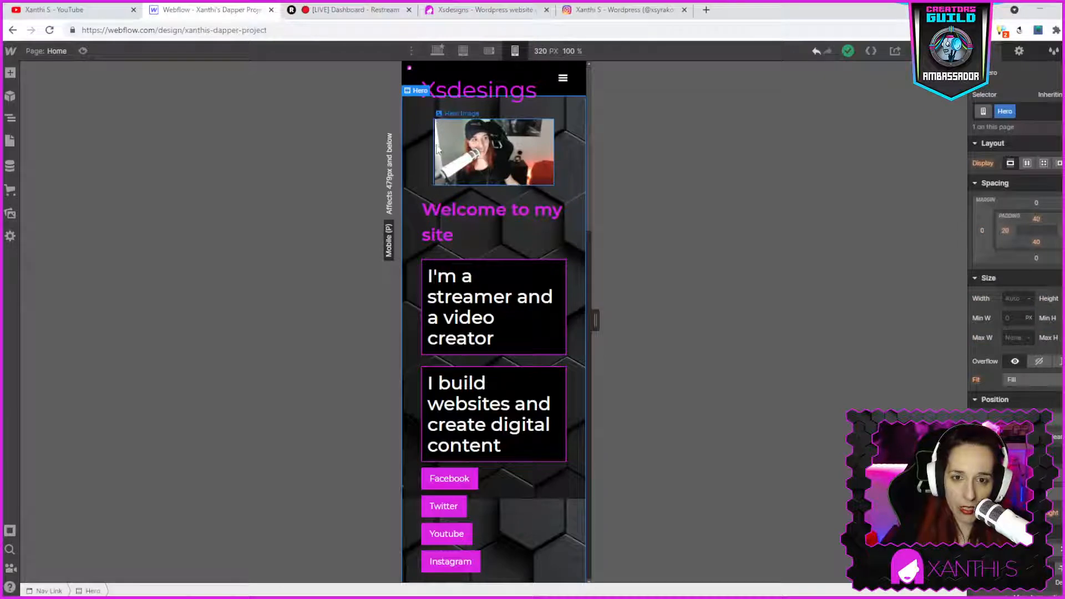
pyautogui.click(430, 211)
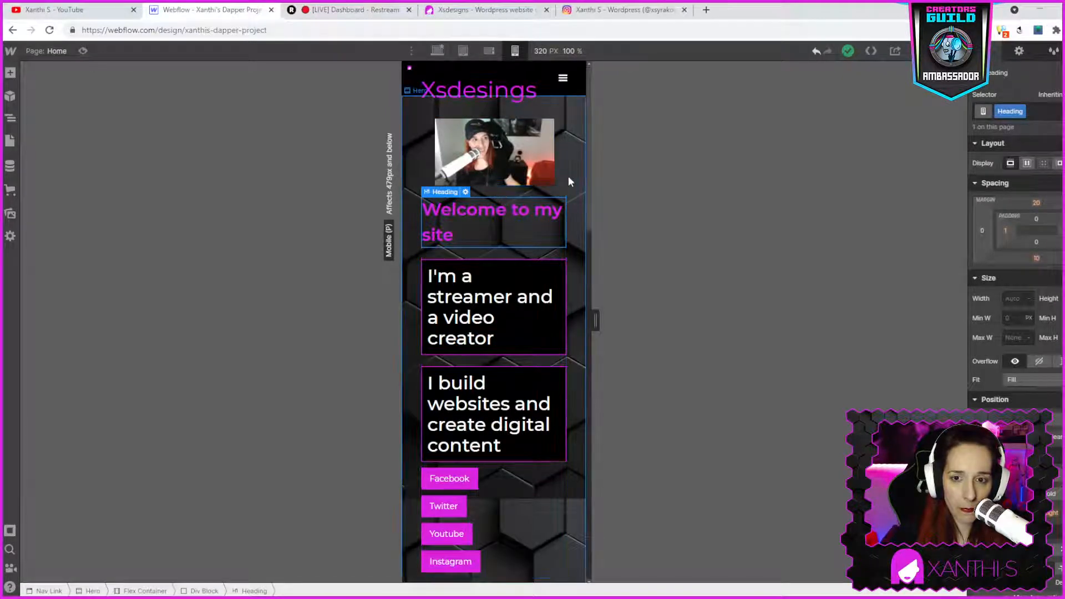
pyautogui.click(557, 184)
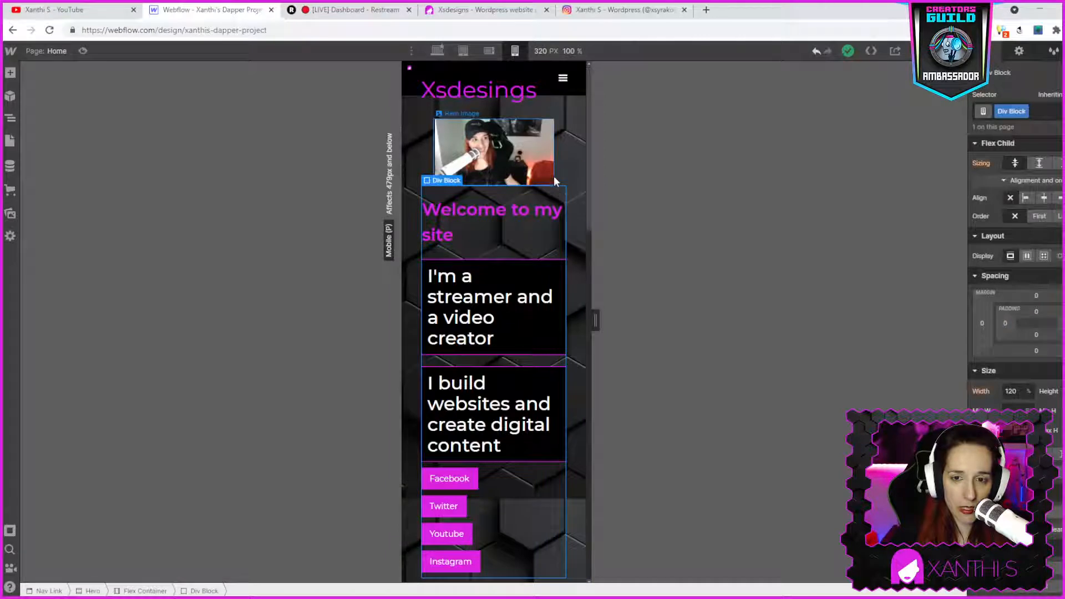
pyautogui.click(442, 121)
pyautogui.click(486, 114)
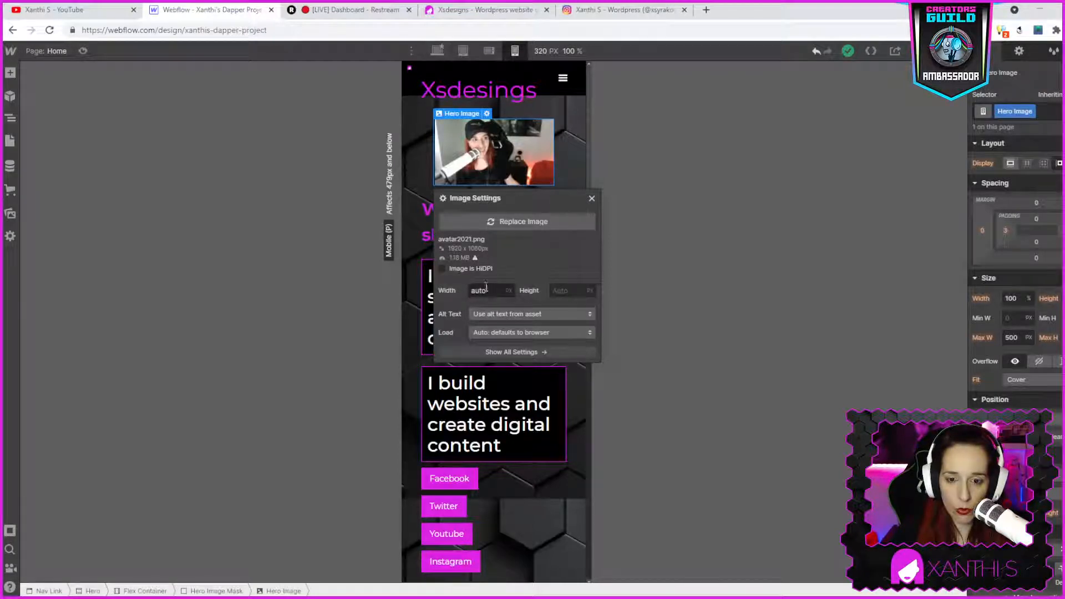
pyautogui.click(426, 267)
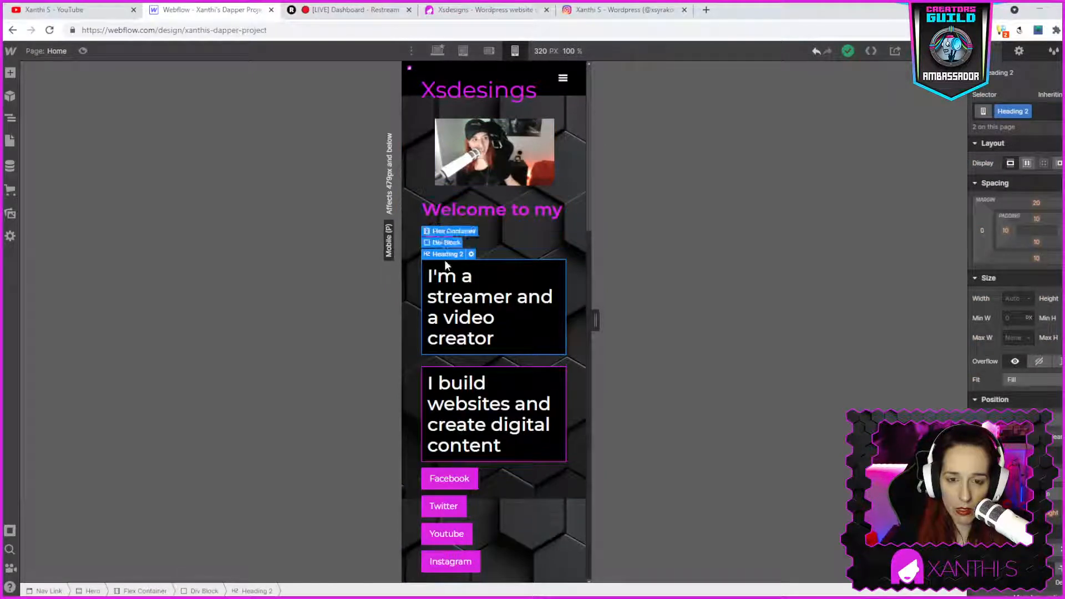
# - Adjust the hero flex container's alignment so its children stretch across the mobile portrait width
pyautogui.click(445, 236)
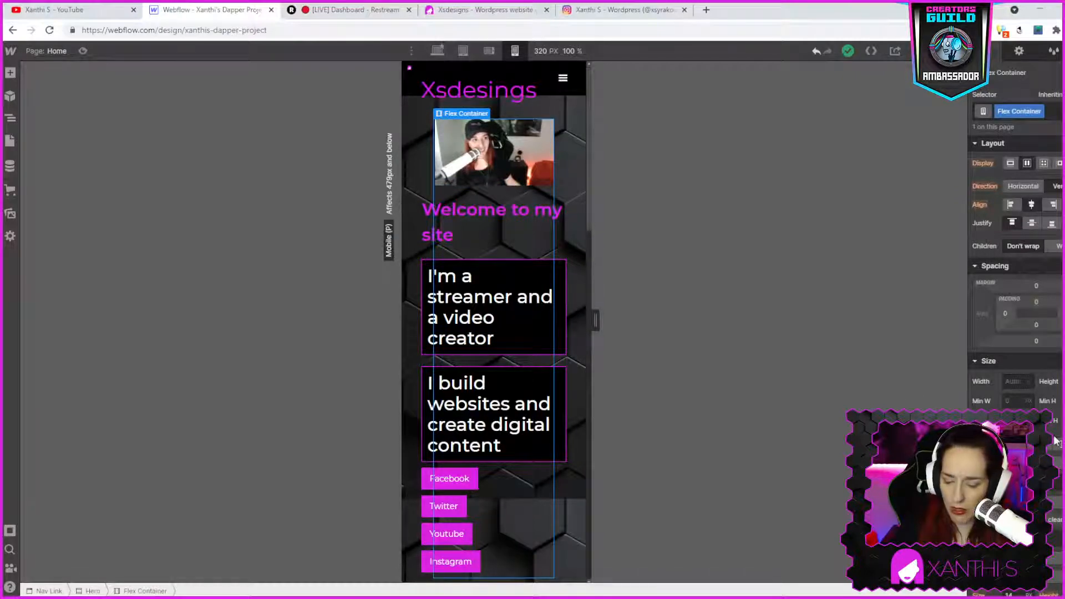
pyautogui.click(1056, 441)
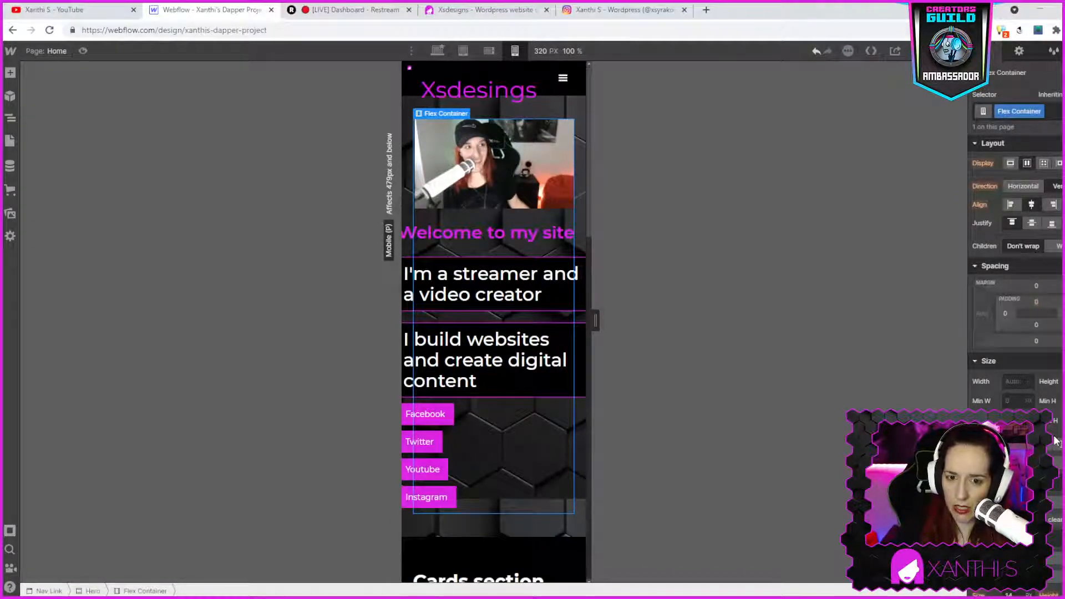
# - Set the hero heading's maximum width to 75%
pyautogui.click(499, 235)
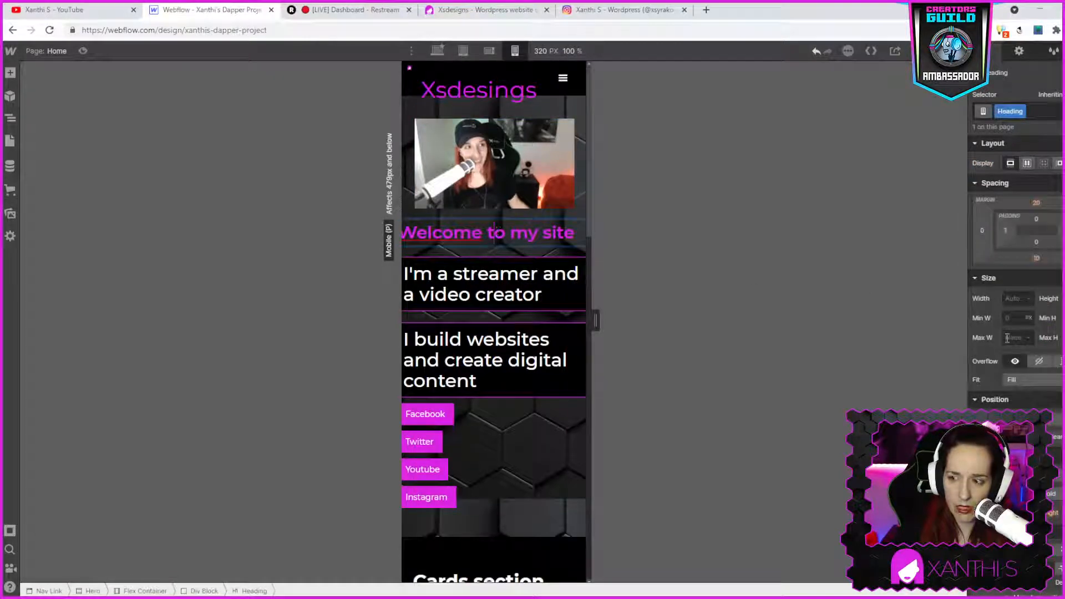
pyautogui.click(1006, 337)
pyautogui.write('75')
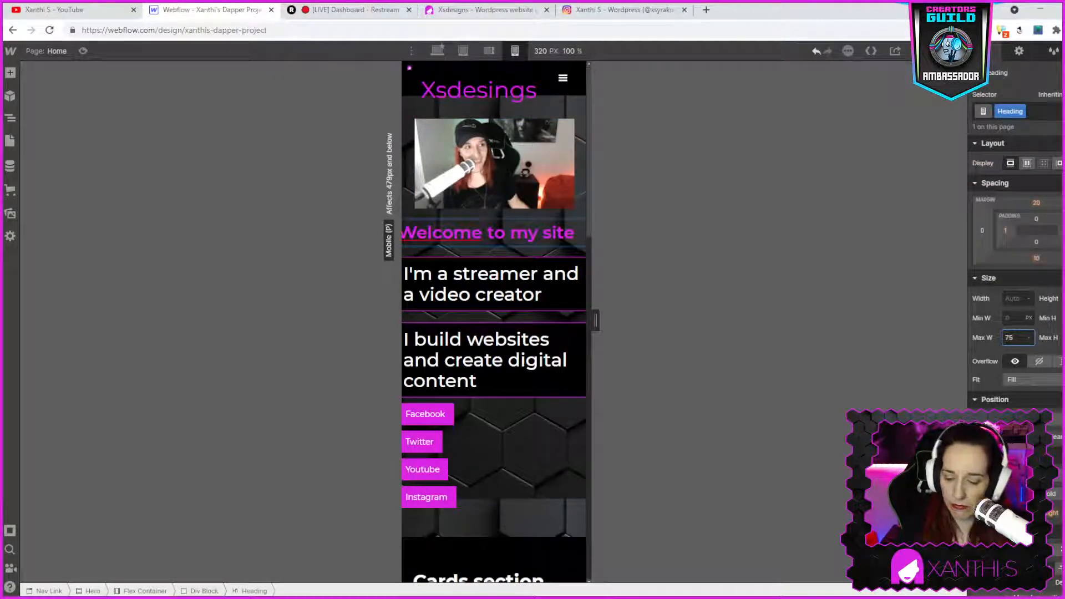
pyautogui.write('%')
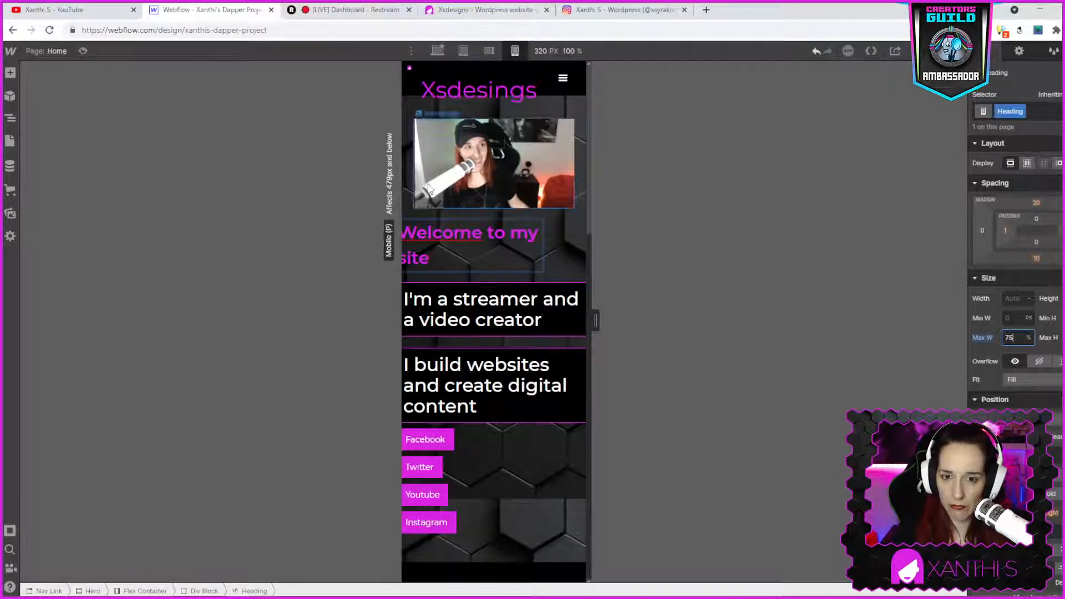
pyautogui.click(456, 264)
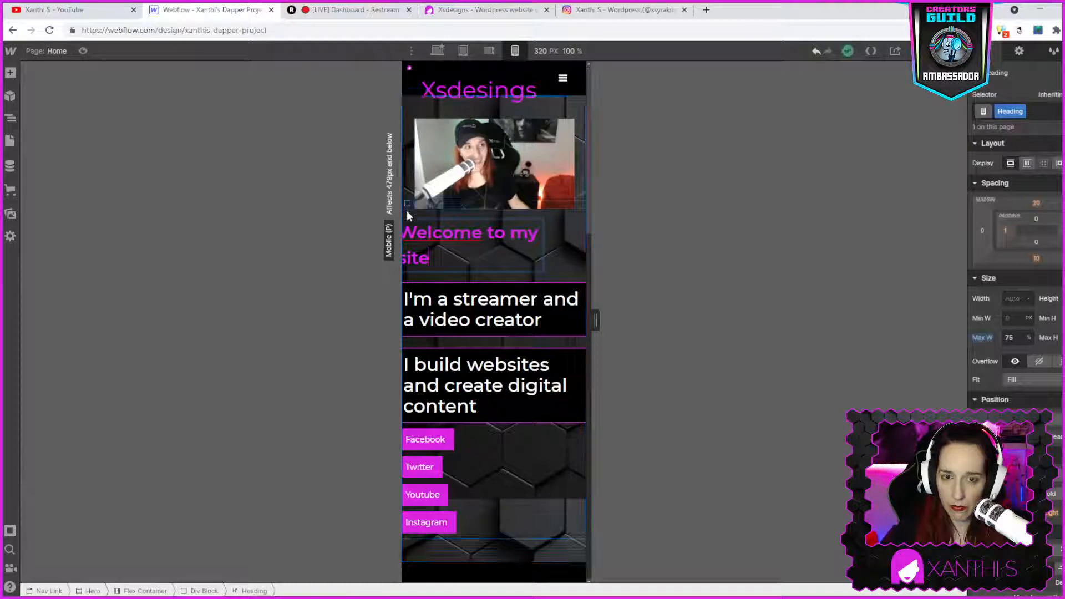
pyautogui.press('Escape')
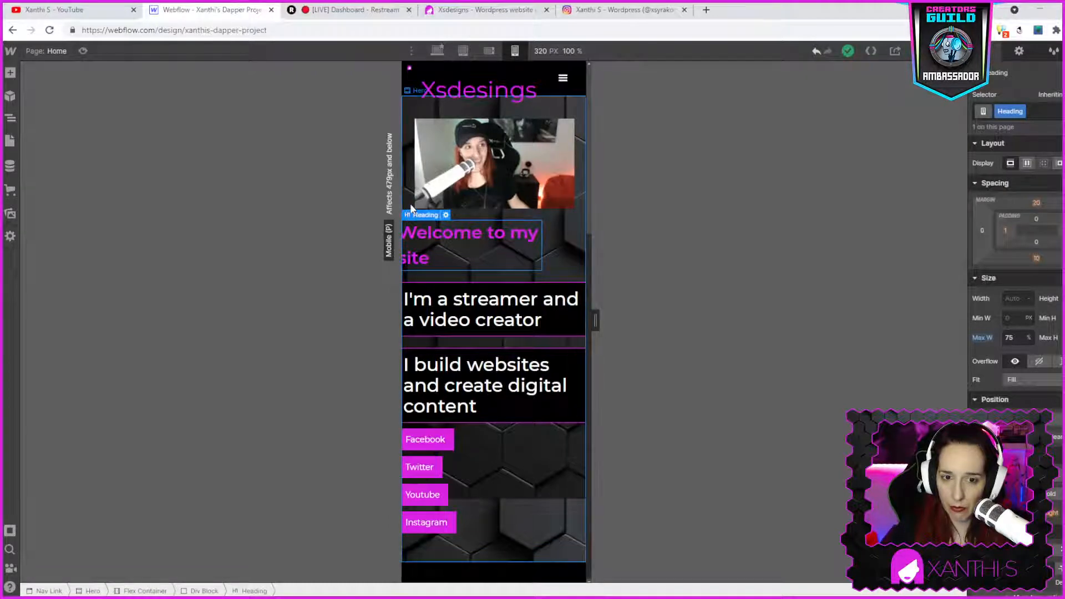
# - Set the hero text div block's width to 100% at the mobile portrait breakpoint
pyautogui.click(475, 215)
pyautogui.click(474, 213)
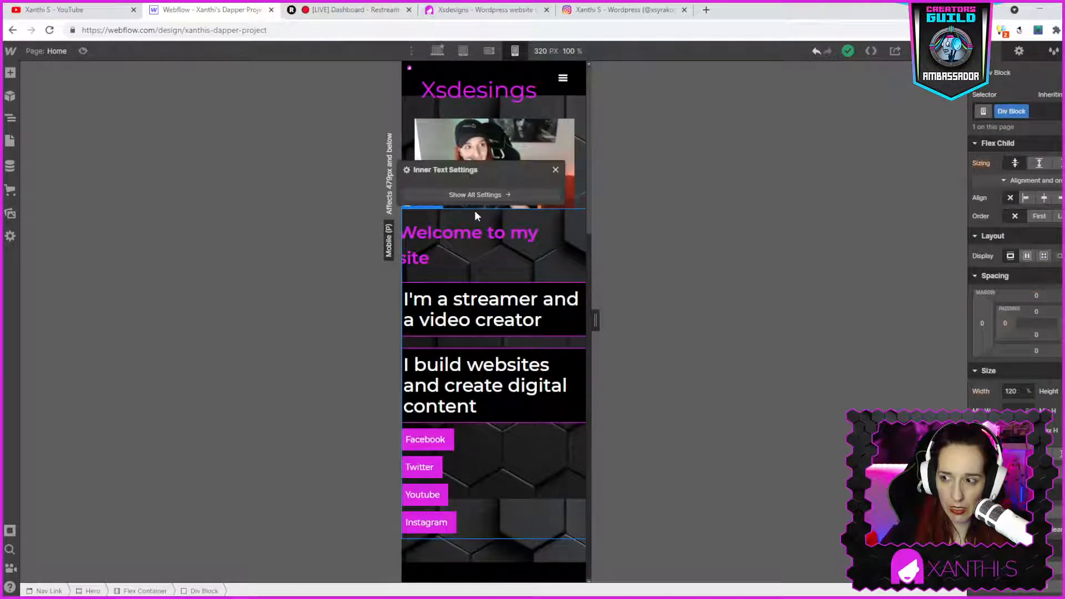
pyautogui.click(1016, 392)
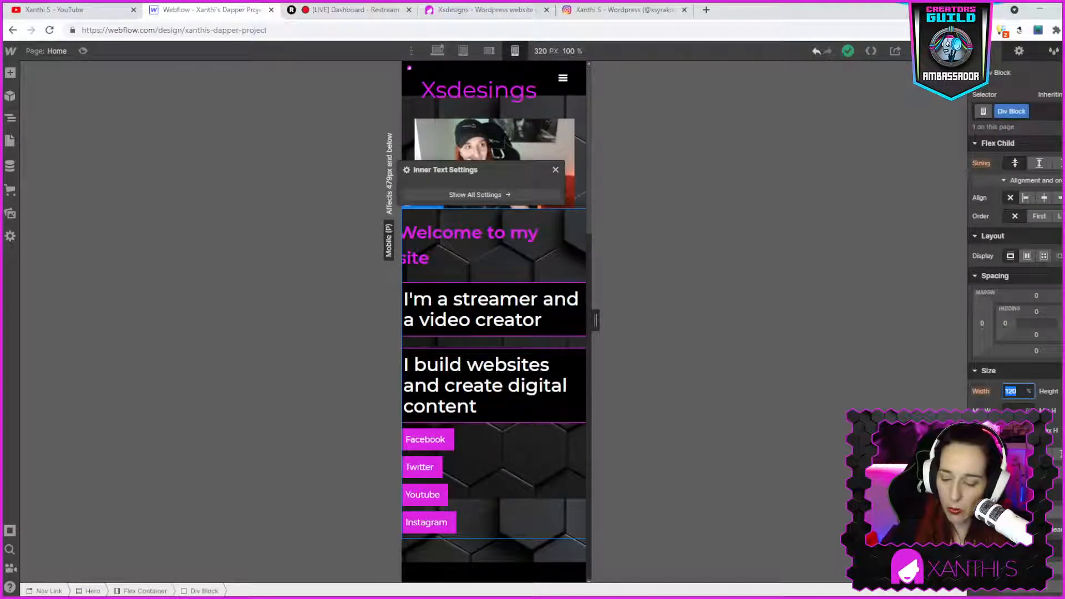
pyautogui.write('100')
pyautogui.press('Return')
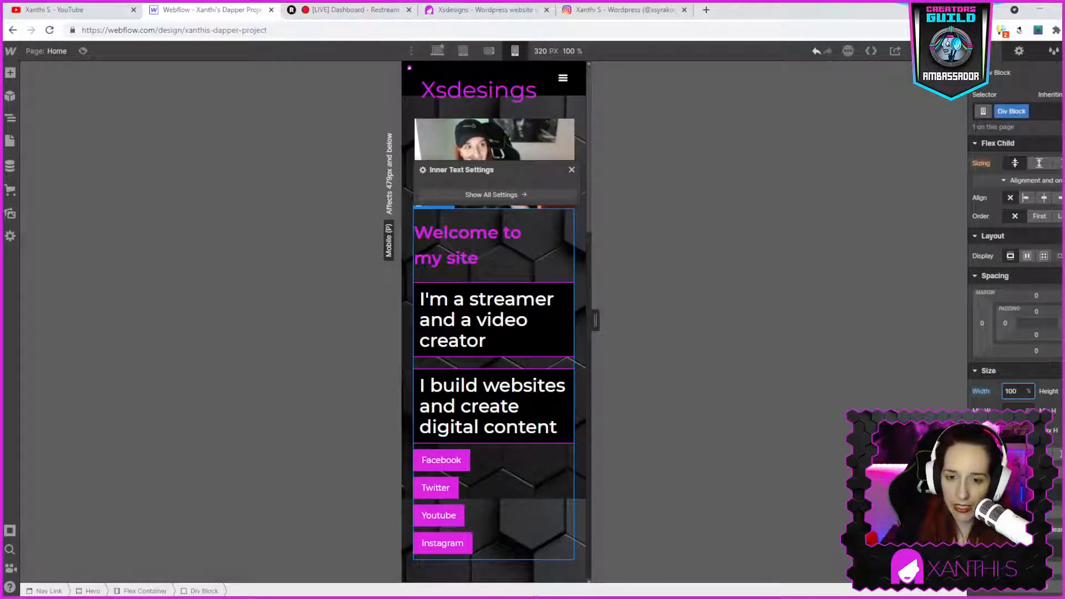
pyautogui.click(571, 170)
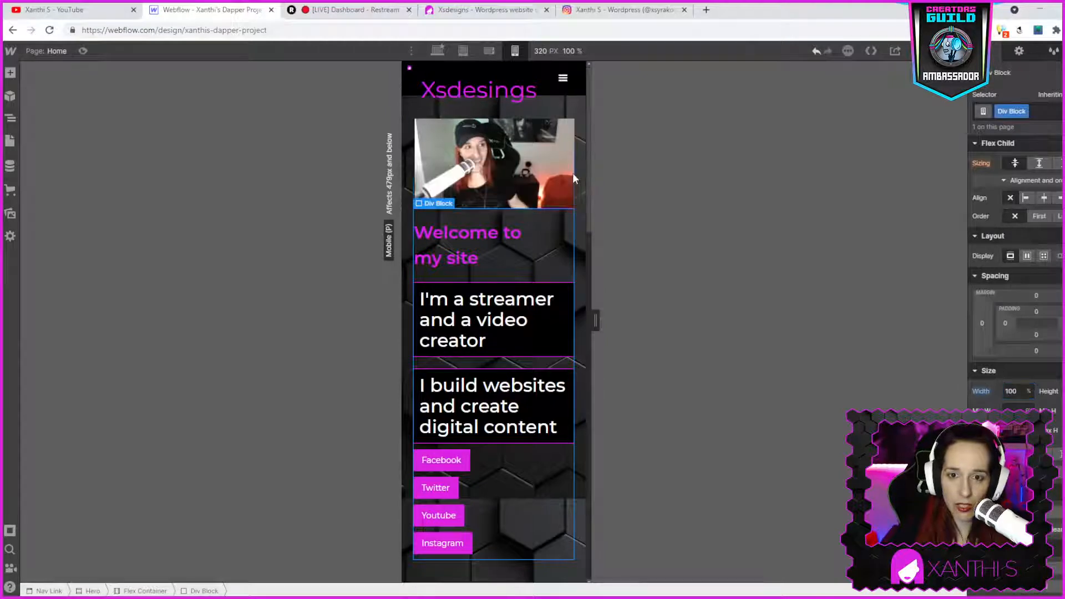
# - Set the hero text div block's width to 100% at the mobile landscape breakpoint
pyautogui.scroll(-2, 519, 432)
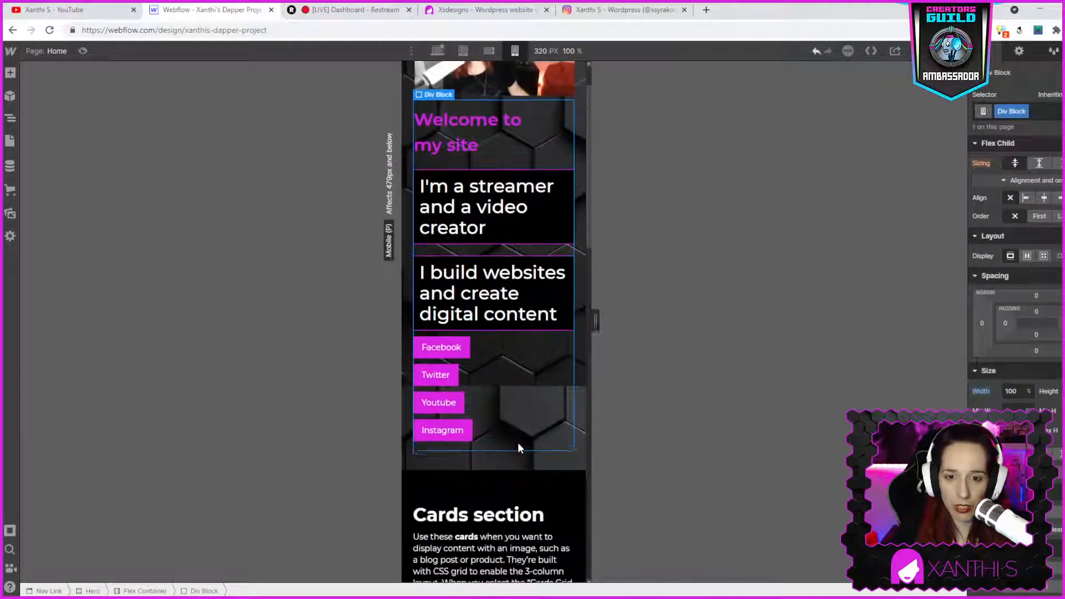
pyautogui.scroll(2, 517, 441)
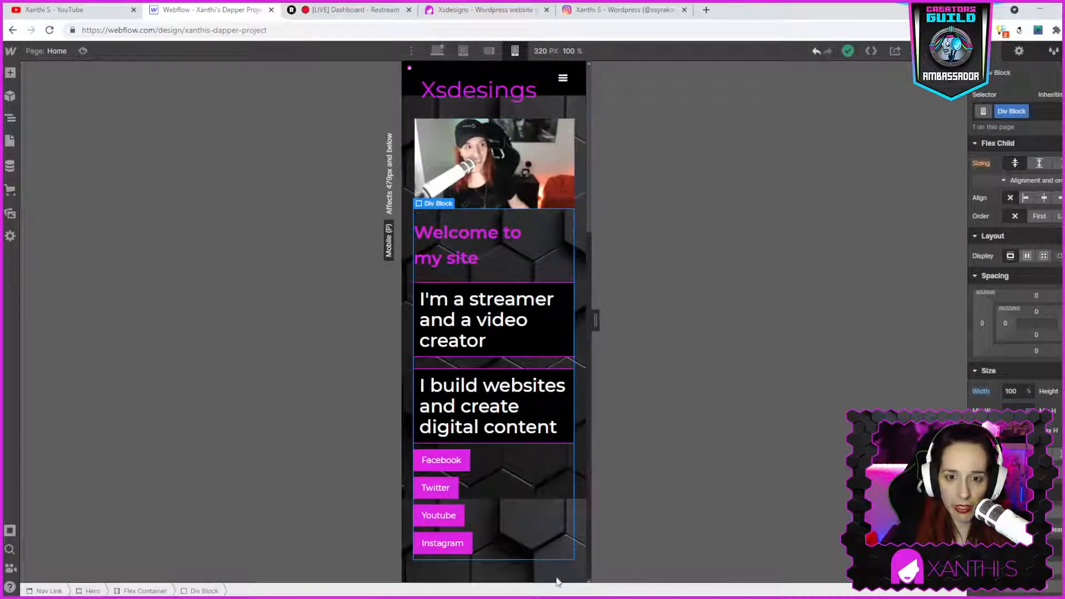
pyautogui.click(526, 98)
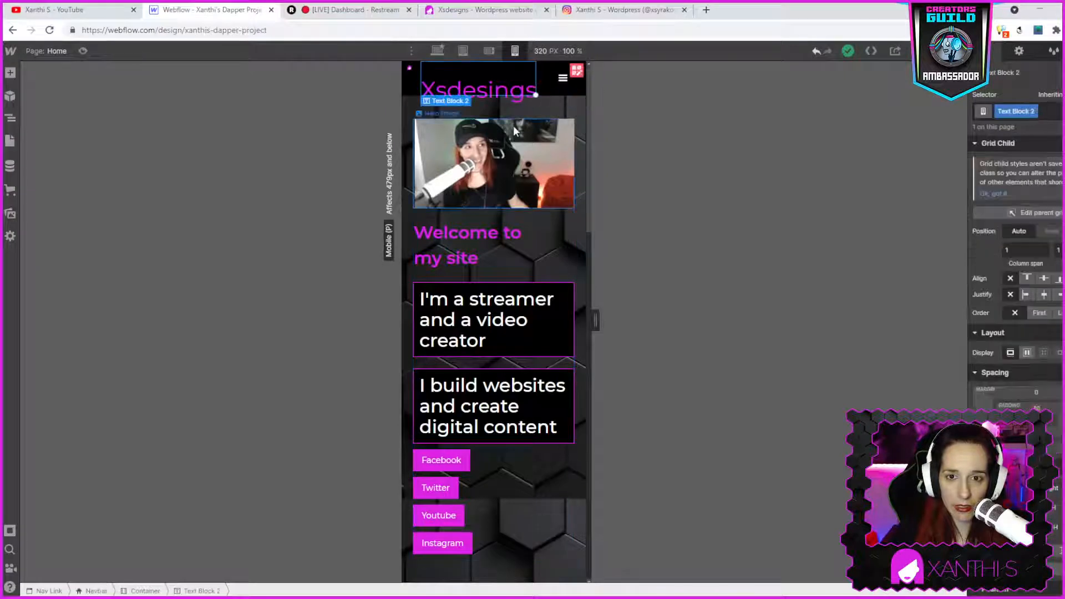
pyautogui.click(488, 57)
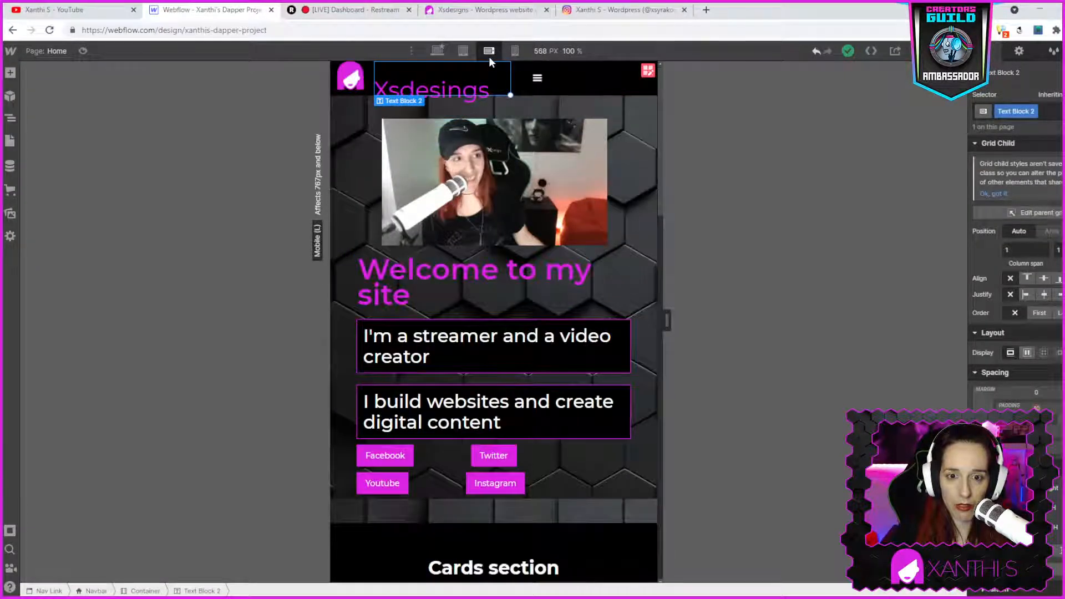
pyautogui.doubleClick(524, 182)
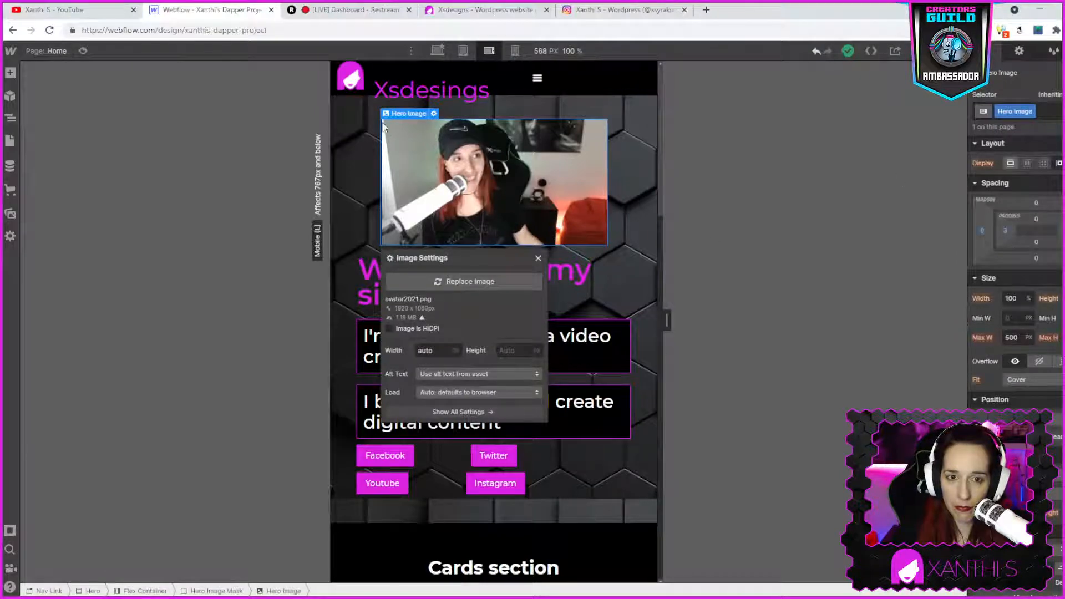
pyautogui.click(362, 124)
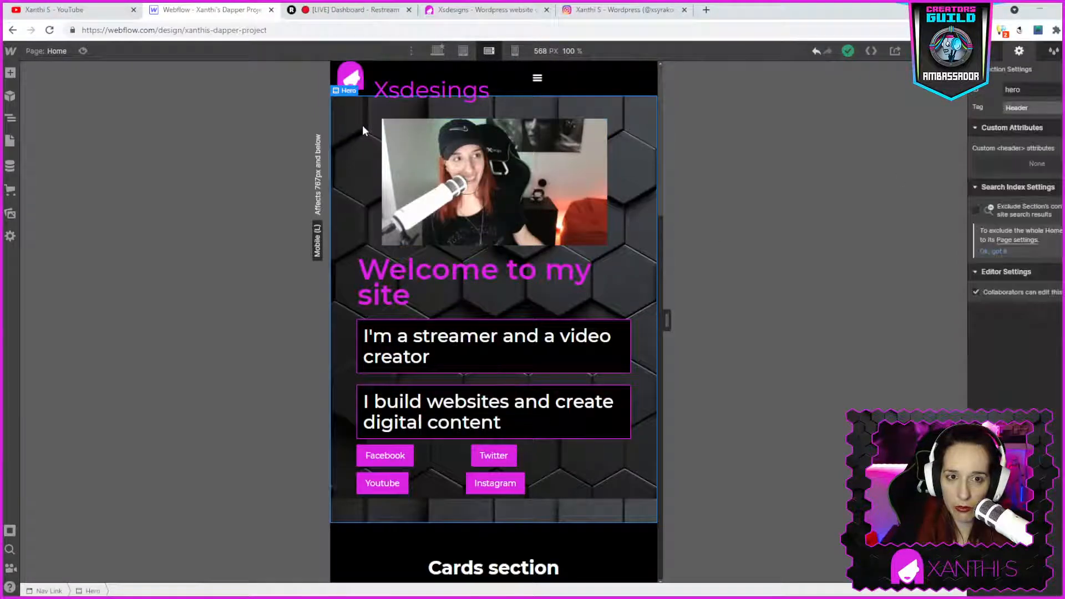
pyautogui.click(365, 250)
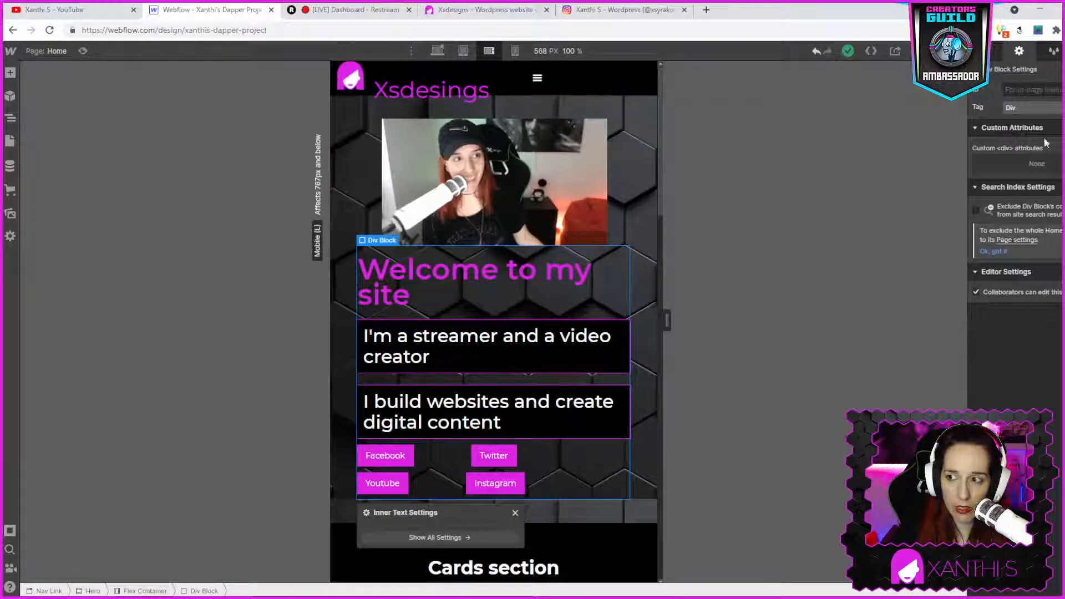
pyautogui.click(984, 51)
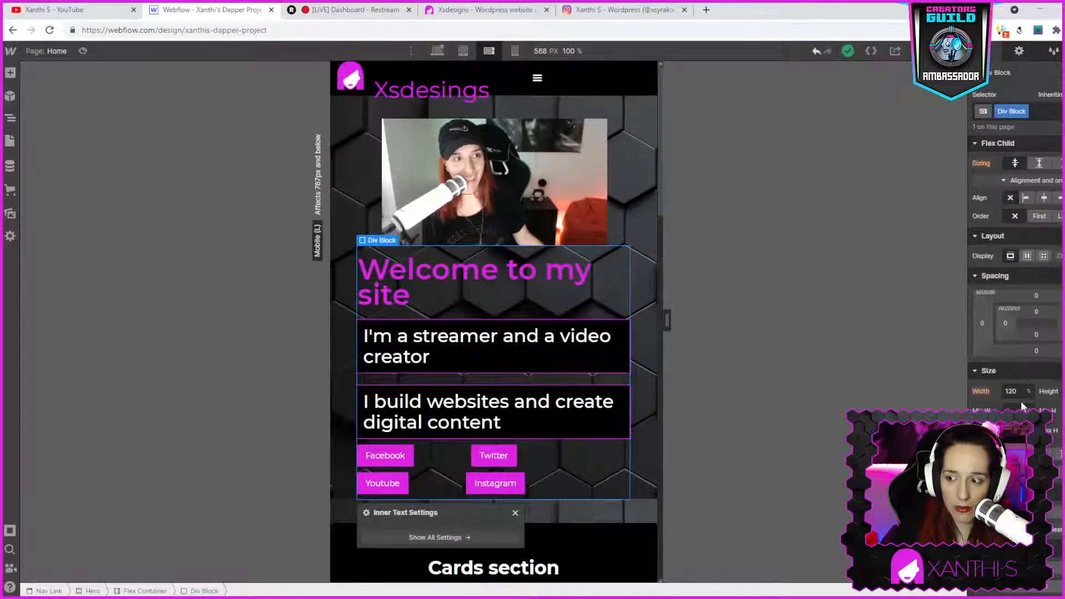
pyautogui.click(1007, 391)
pyautogui.click(1008, 391)
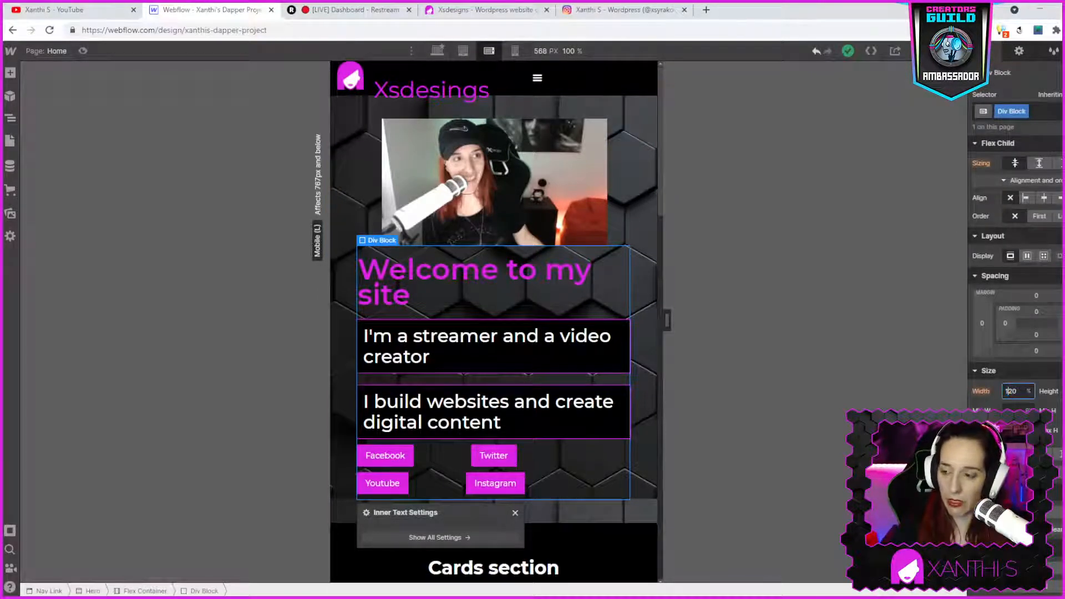
pyautogui.press('Delete')
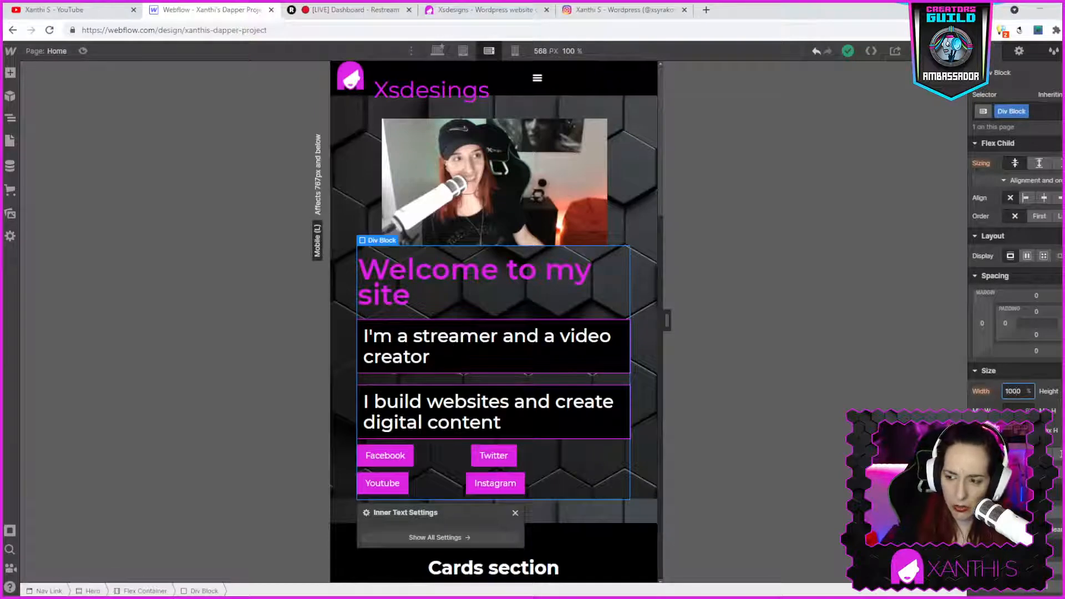
pyautogui.press('BackSpace')
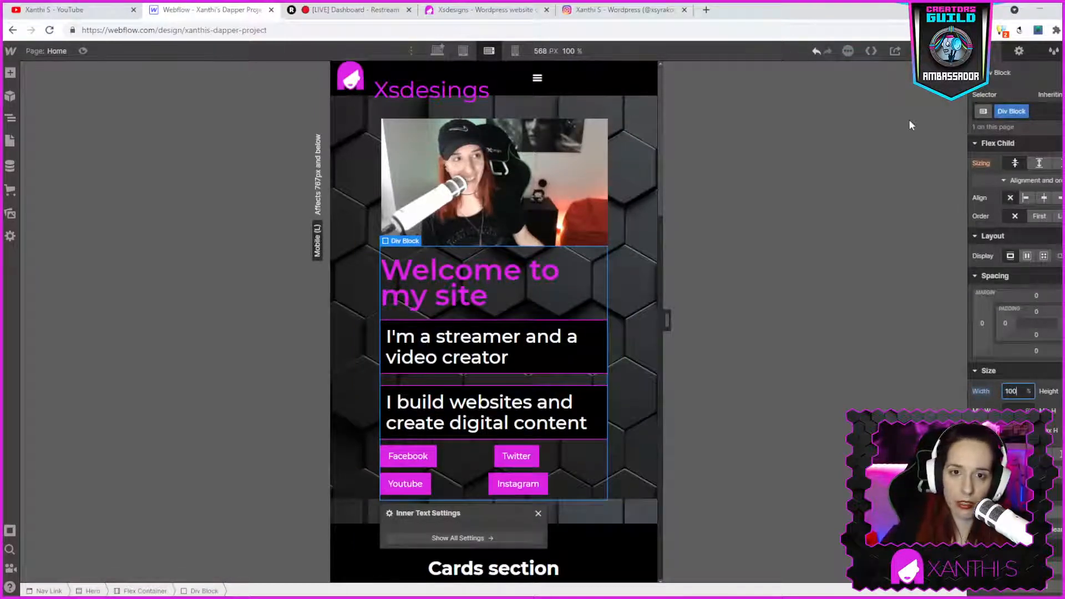
# - Switch to the tablet breakpoint and reduce the hero heading's text size
pyautogui.click(464, 51)
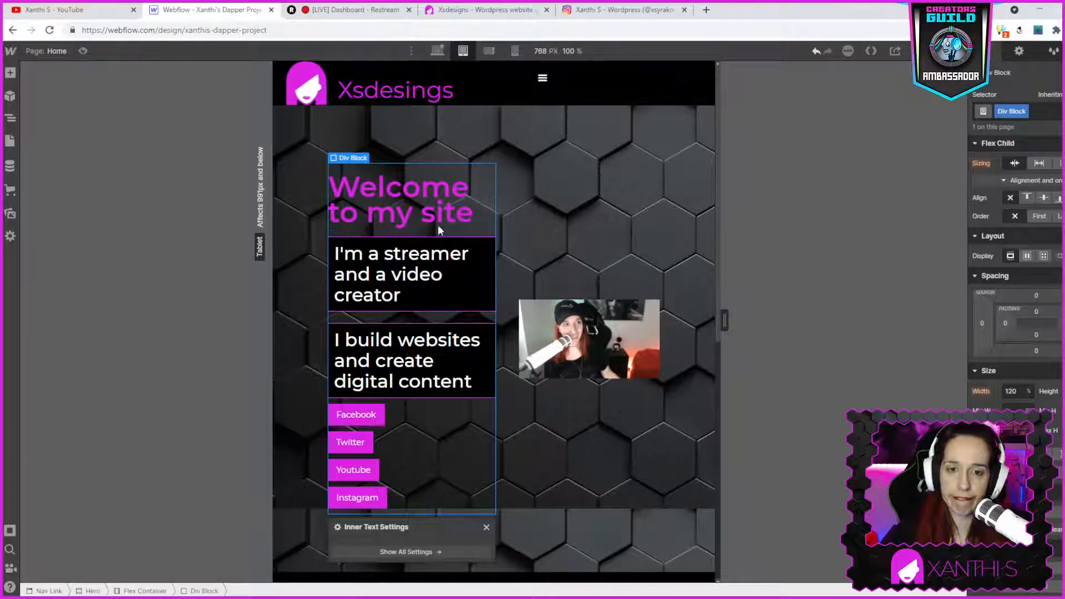
pyautogui.click(438, 187)
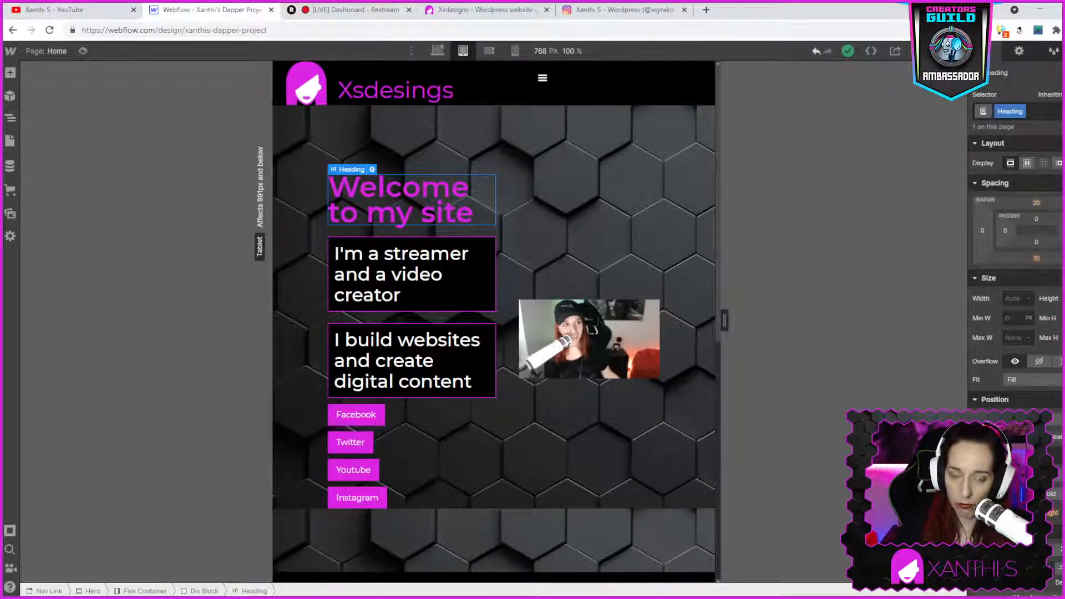
pyautogui.press('Return')
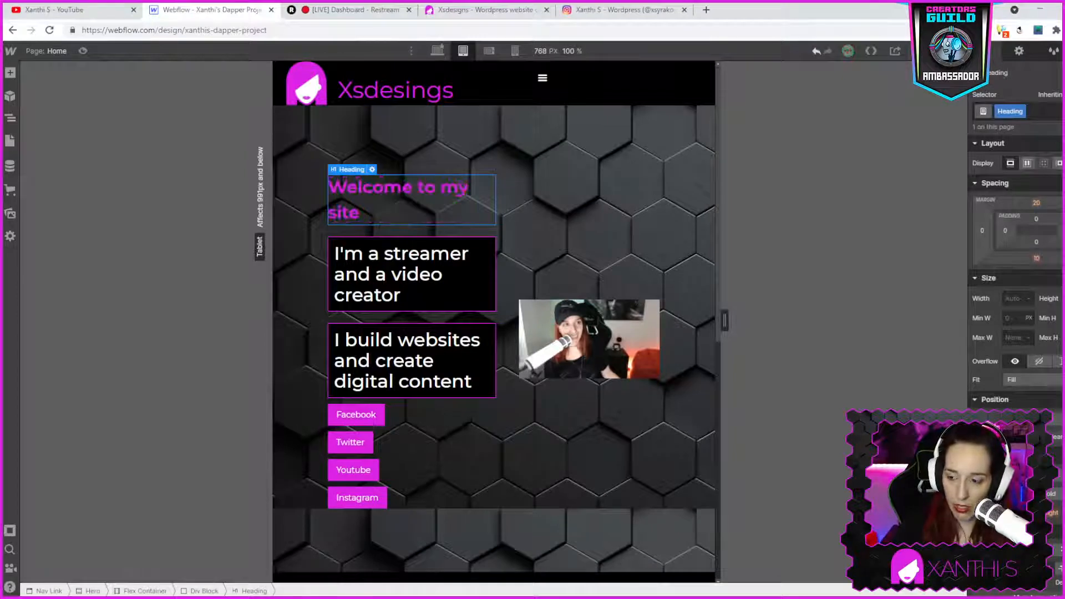
# - Reduce the size of the two Heading 2 text boxes in the hero at the tablet breakpoint
pyautogui.click(389, 288)
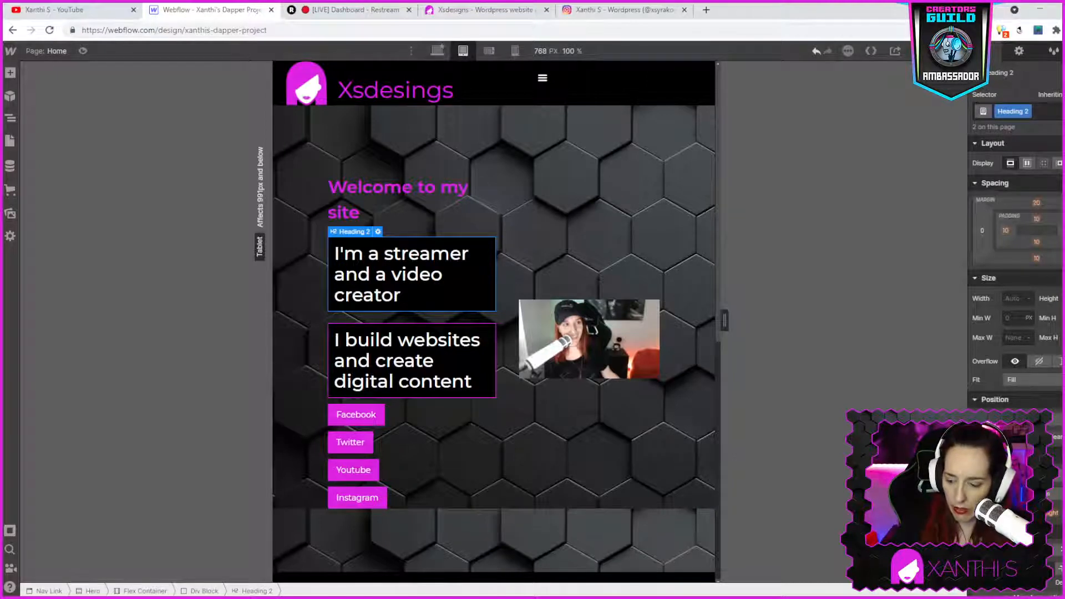
pyautogui.press('Return')
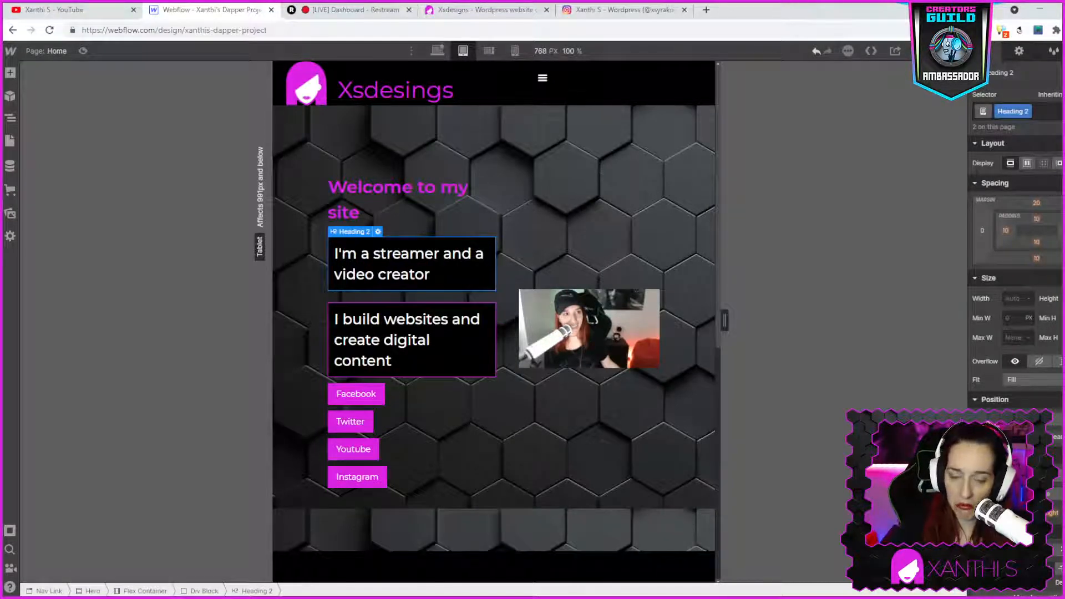
pyautogui.click(358, 342)
pyautogui.doubleClick(383, 340)
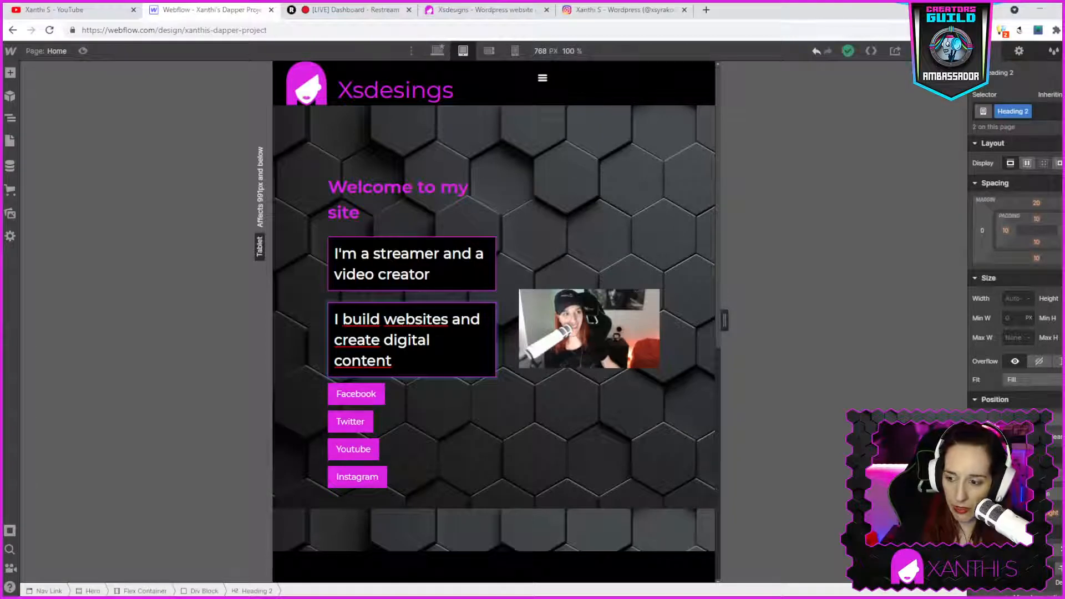
pyautogui.click(374, 407)
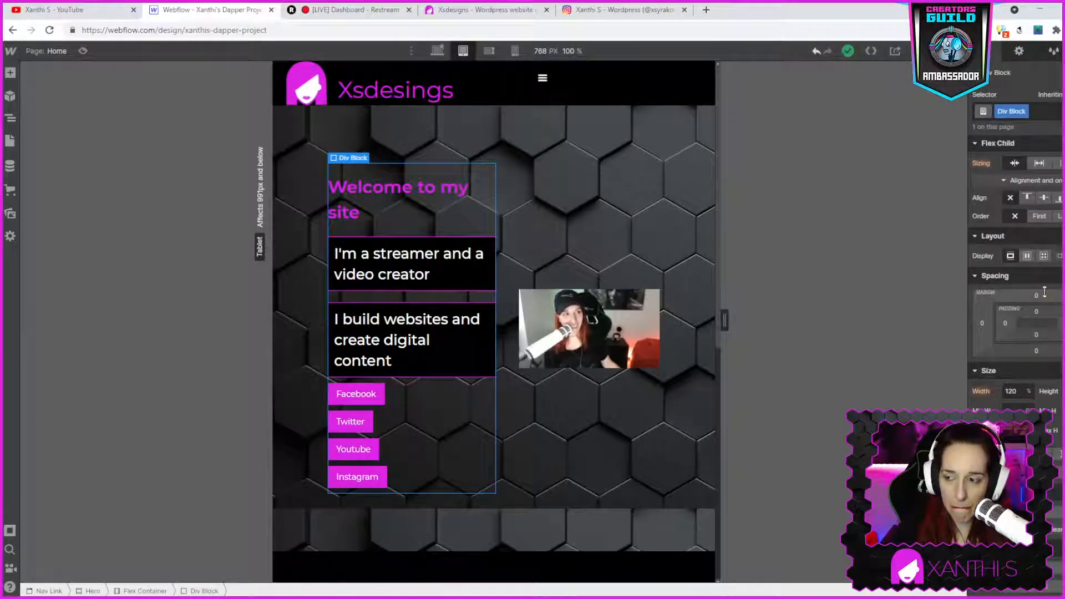
# - Set the social buttons' right margin to 10 px at the tablet breakpoint so they sit side by side
pyautogui.click(381, 403)
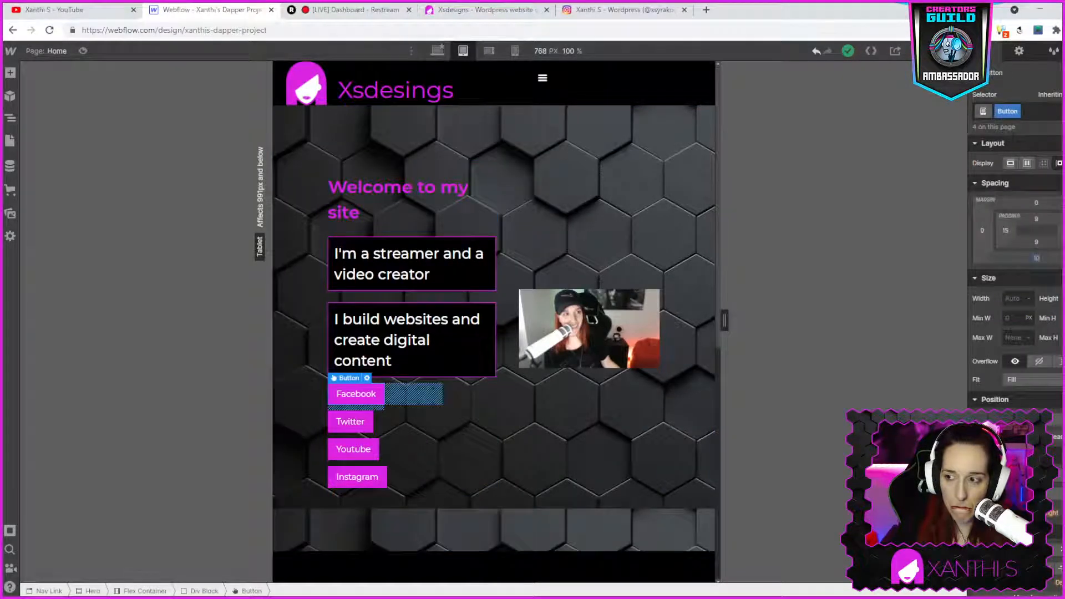
pyautogui.click(1063, 230)
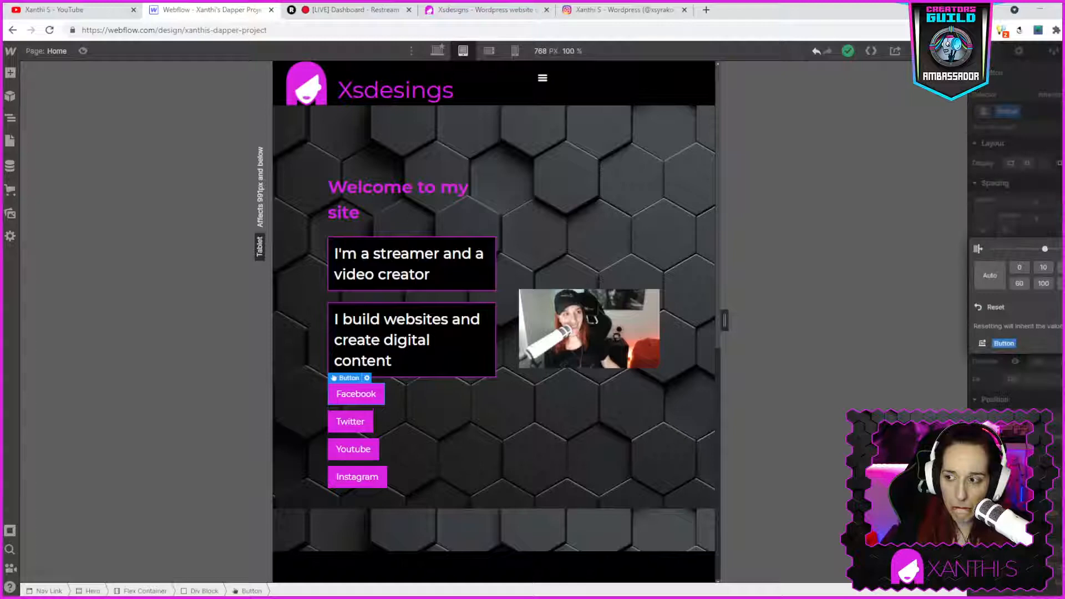
pyautogui.click(1047, 265)
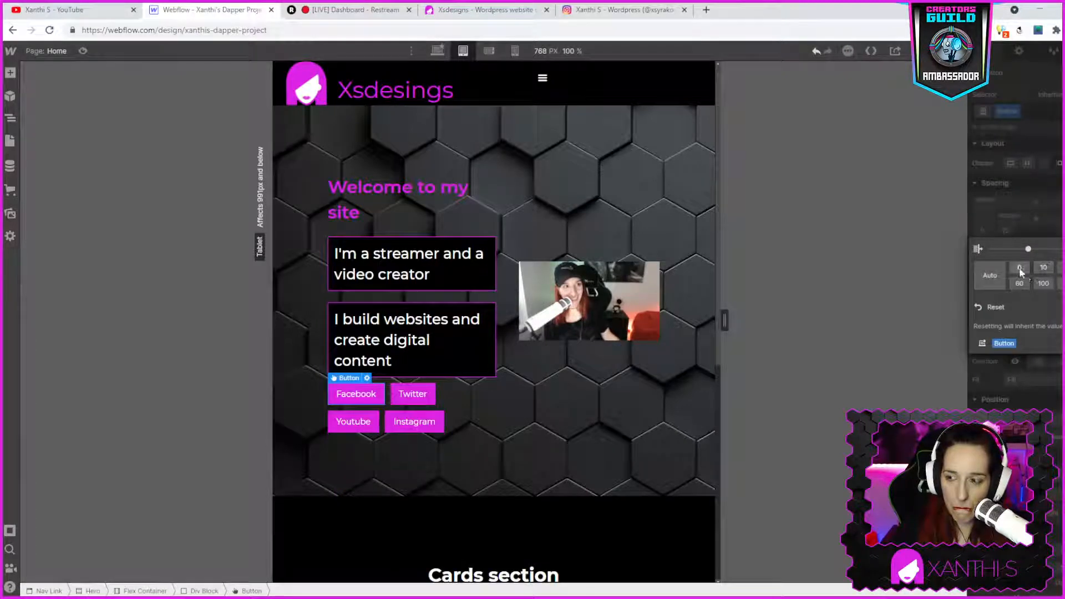
pyautogui.click(1019, 268)
pyautogui.click(1040, 271)
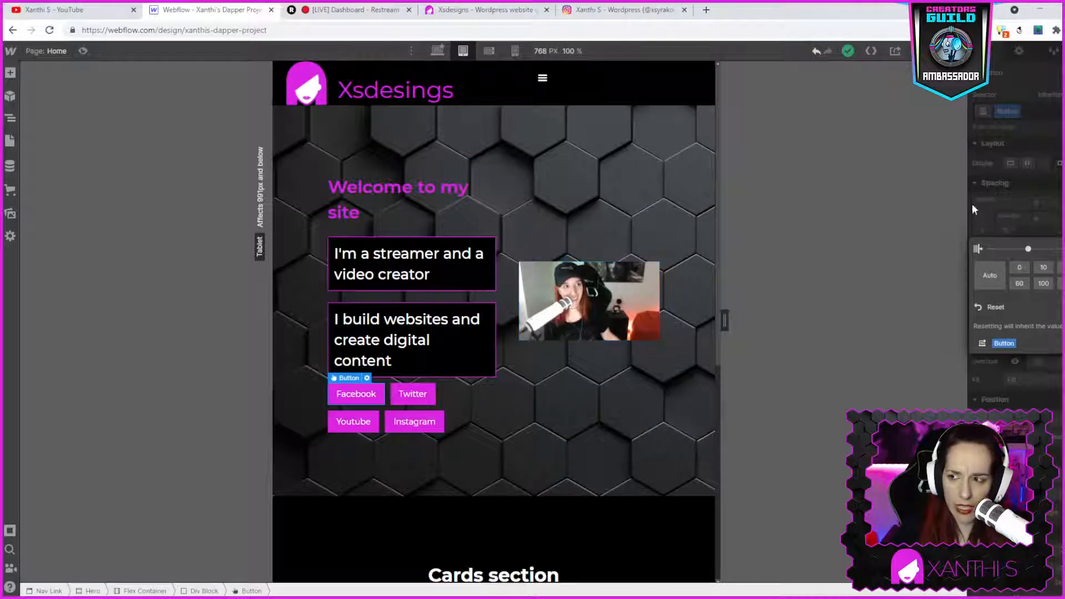
# - Inspect the hero image's settings at the tablet breakpoint
pyautogui.click(610, 287)
pyautogui.moveTo(555, 261)
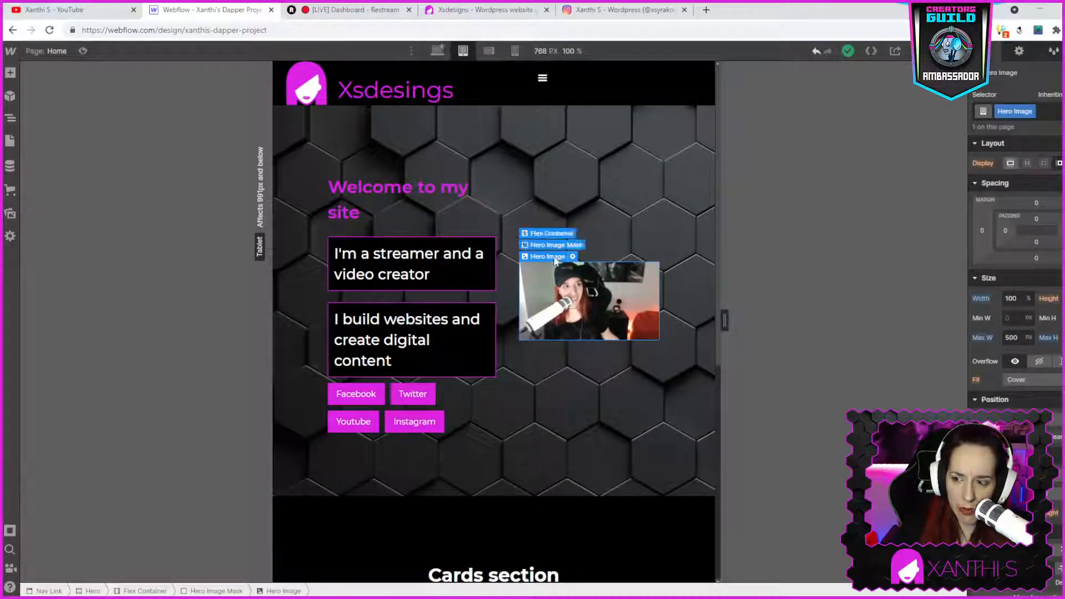
pyautogui.doubleClick(578, 286)
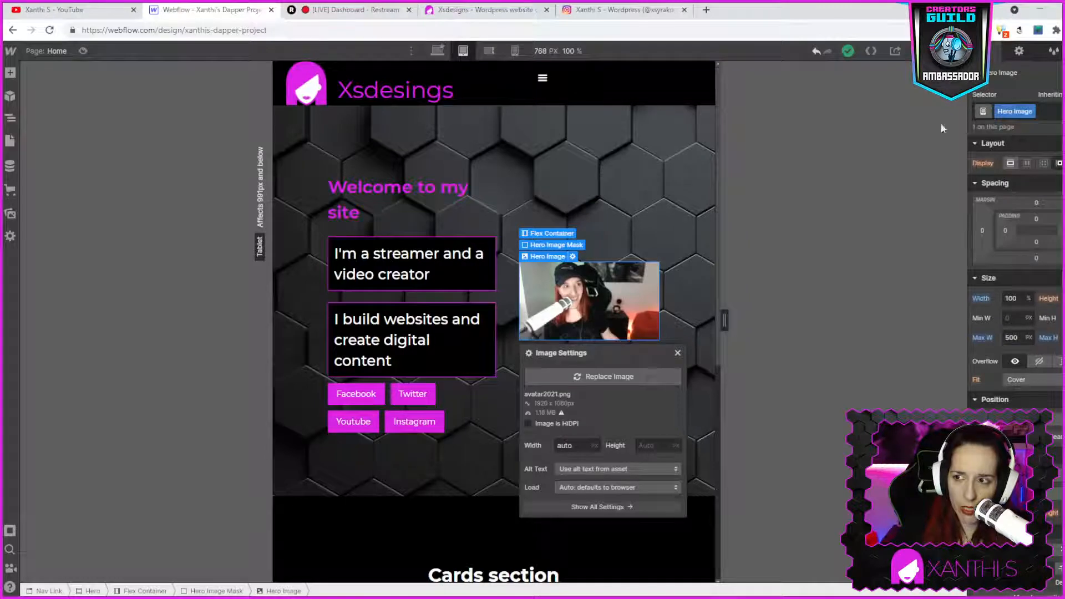
pyautogui.click(661, 237)
pyautogui.scroll(-3, 1044, 408)
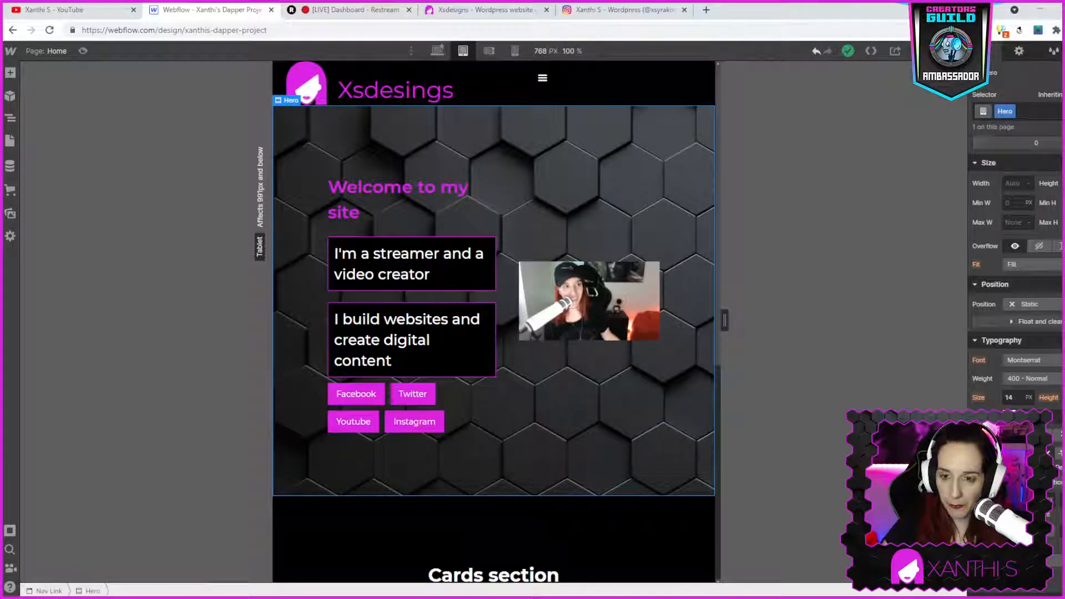
# - Return to the desktop view and compare the cards section with the existing WordPress site's feature boxes
pyautogui.click(433, 54)
pyautogui.scroll(-5, 848, 247)
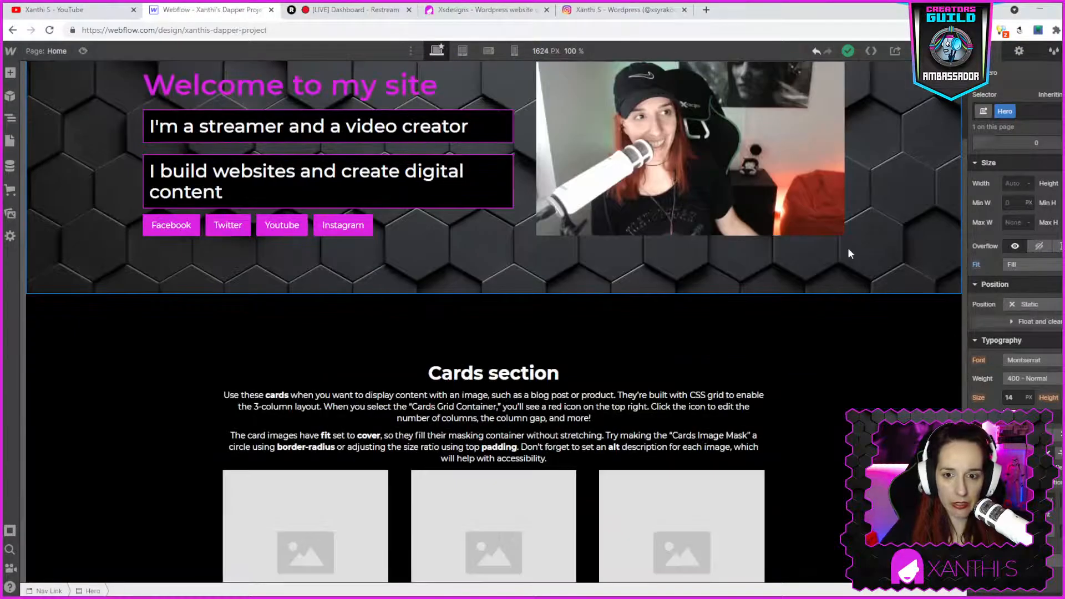
pyautogui.click(322, 337)
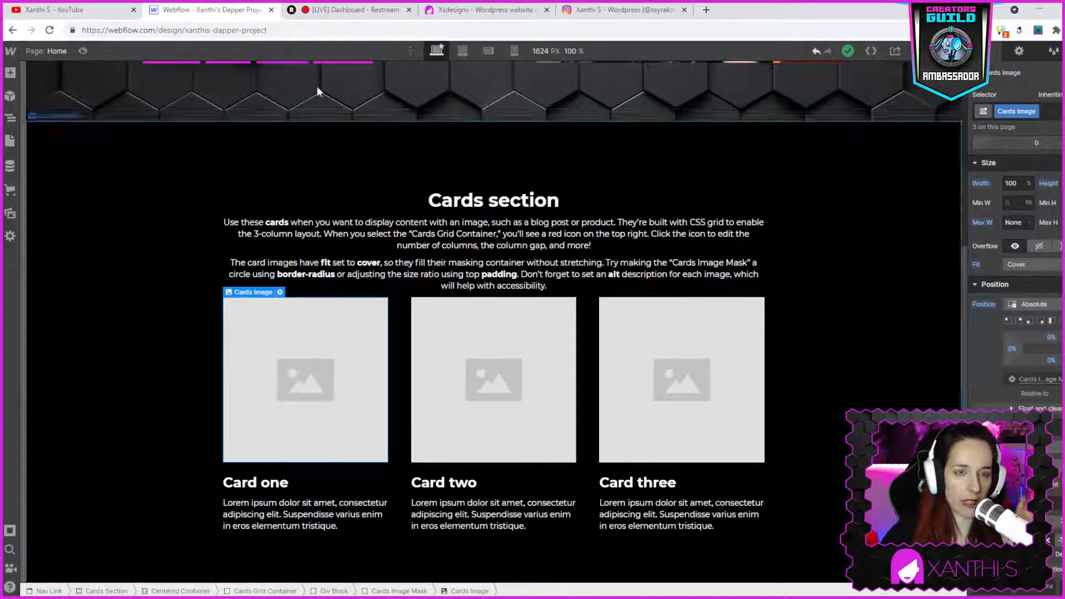
pyautogui.click(499, 10)
pyautogui.scroll(-1, 550, 464)
pyautogui.scroll(-5, 551, 463)
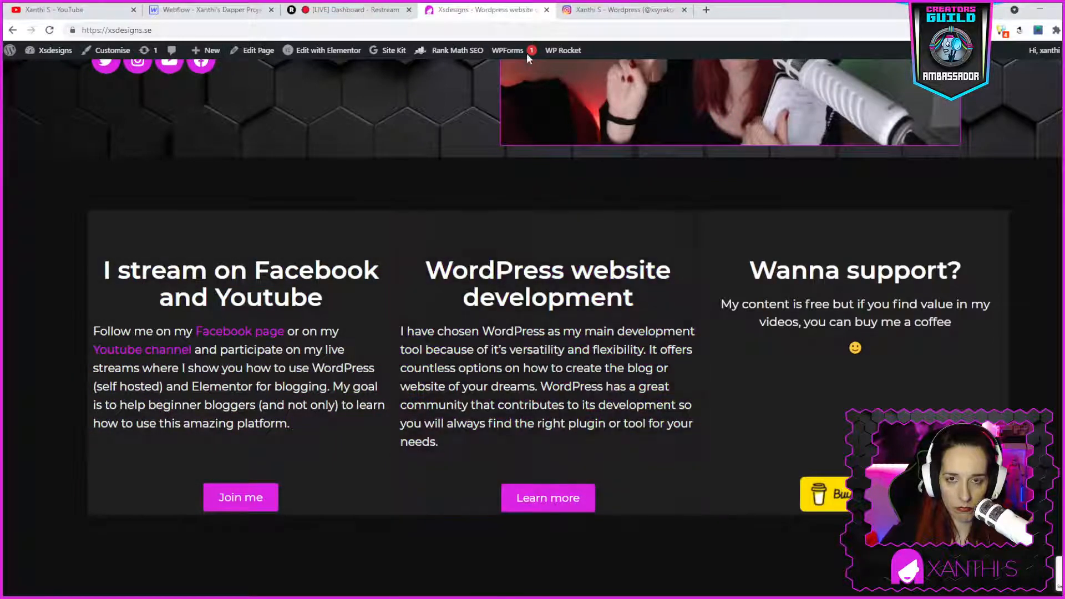
pyautogui.click(251, 17)
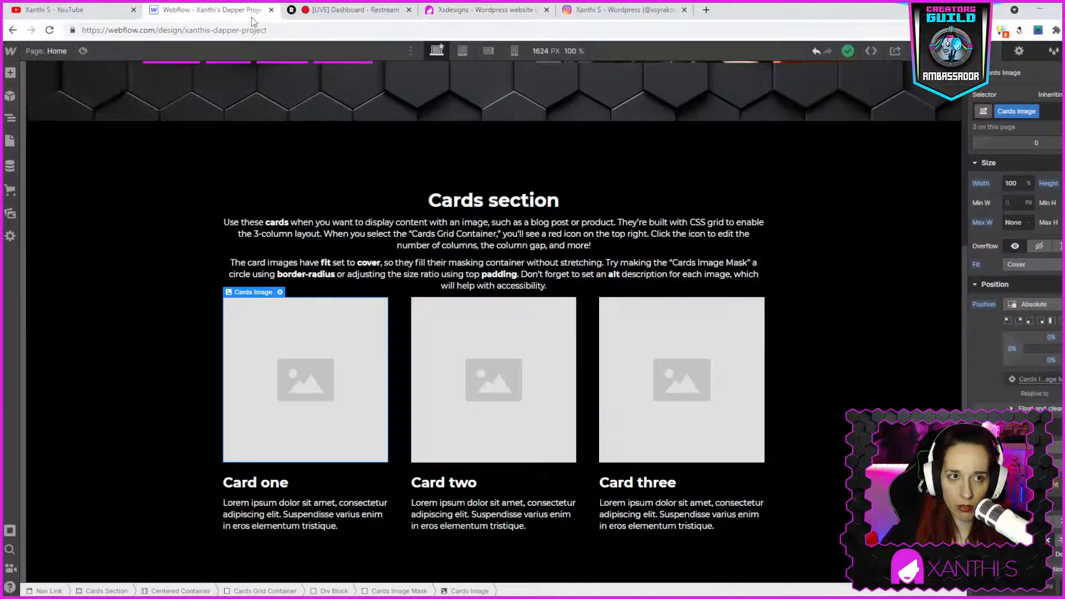
# - Replace all three card placeholder images with the logo image asset
pyautogui.doubleClick(357, 340)
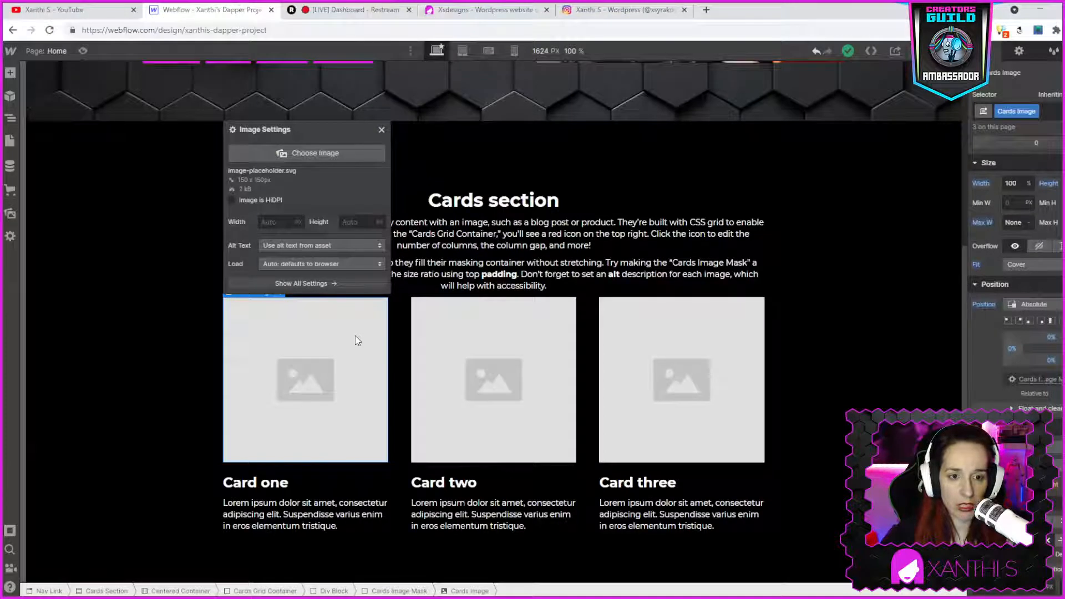
pyautogui.click(314, 153)
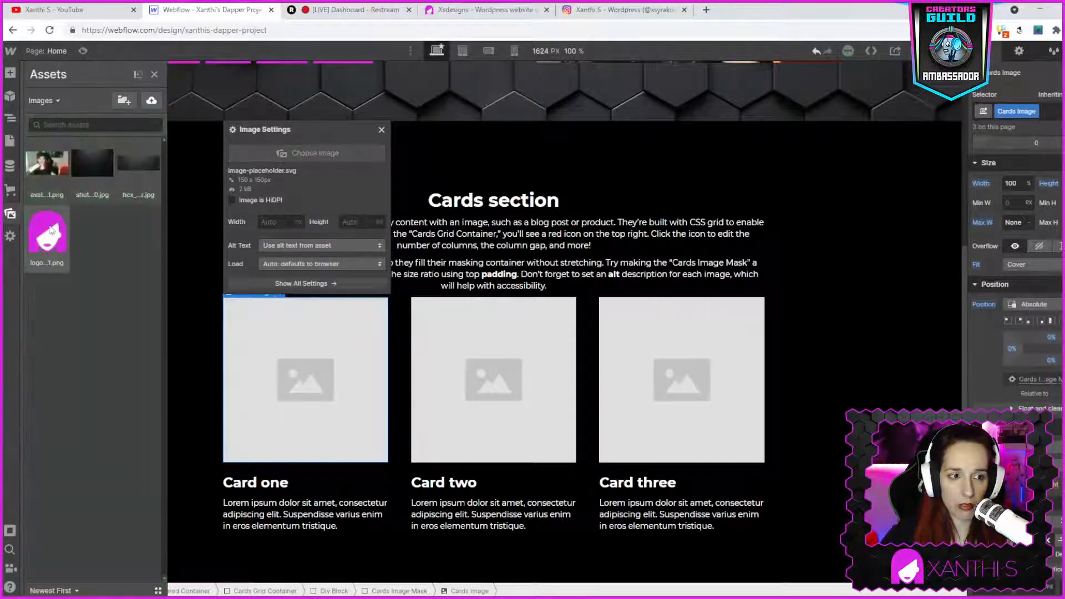
pyautogui.click(48, 233)
pyautogui.doubleClick(530, 377)
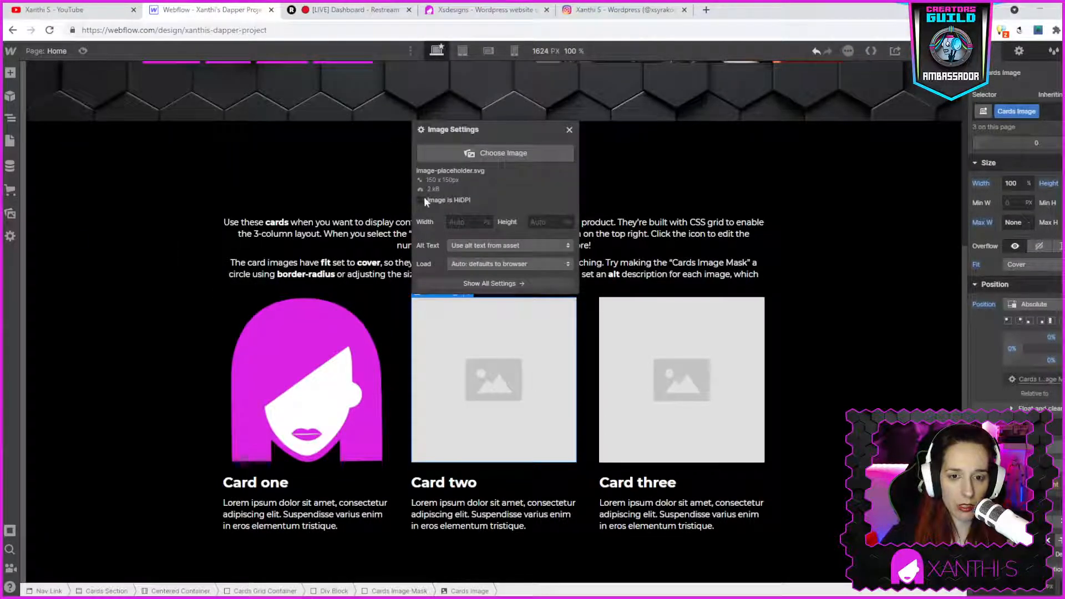
pyautogui.click(445, 152)
pyautogui.click(48, 232)
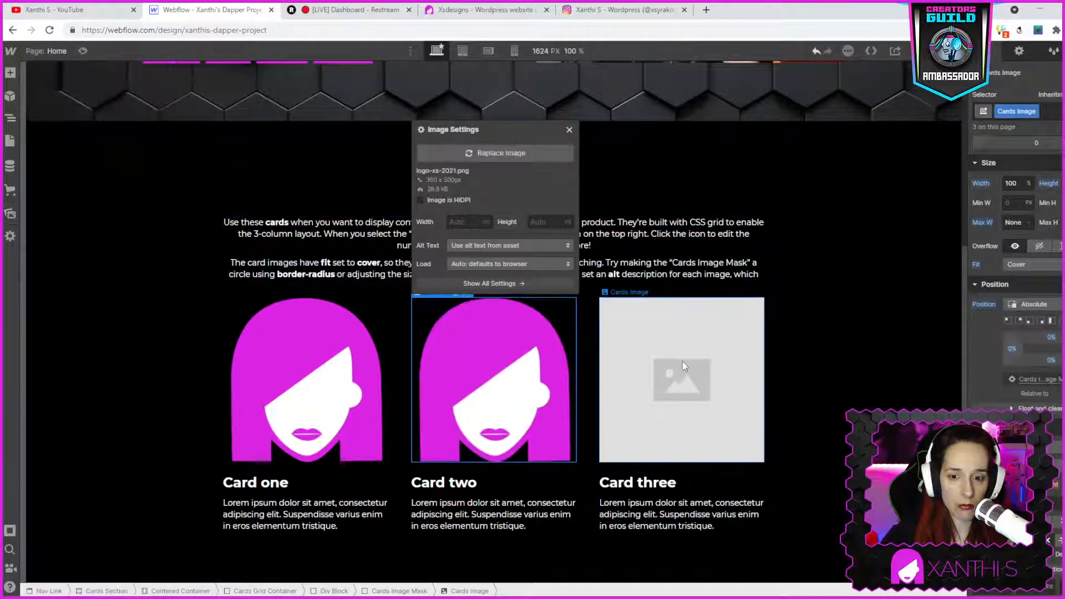
pyautogui.click(682, 361)
pyautogui.doubleClick(682, 361)
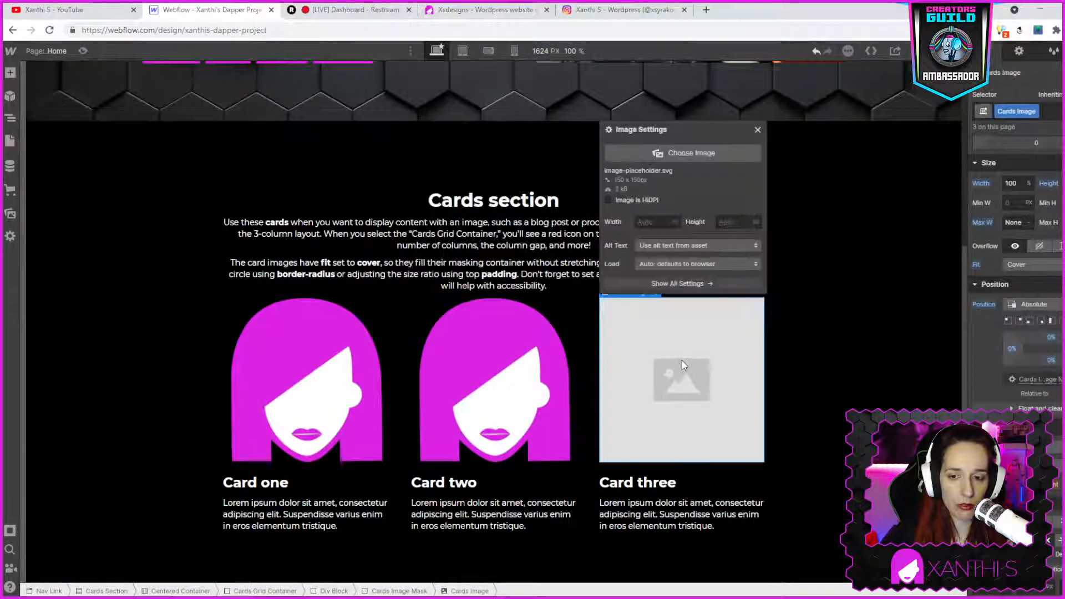
pyautogui.click(623, 152)
pyautogui.click(39, 243)
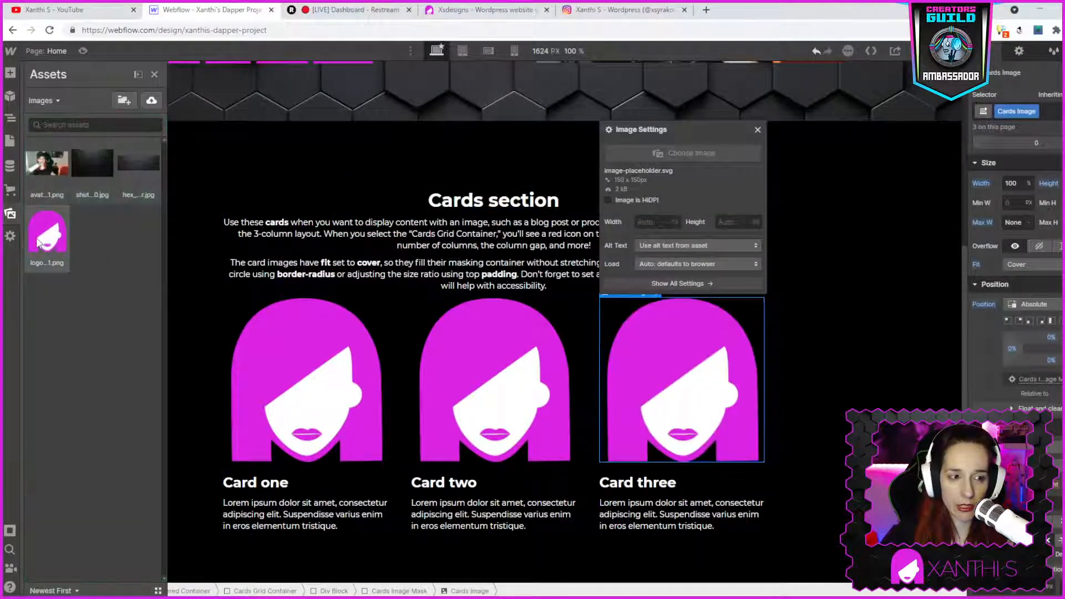
pyautogui.click(800, 322)
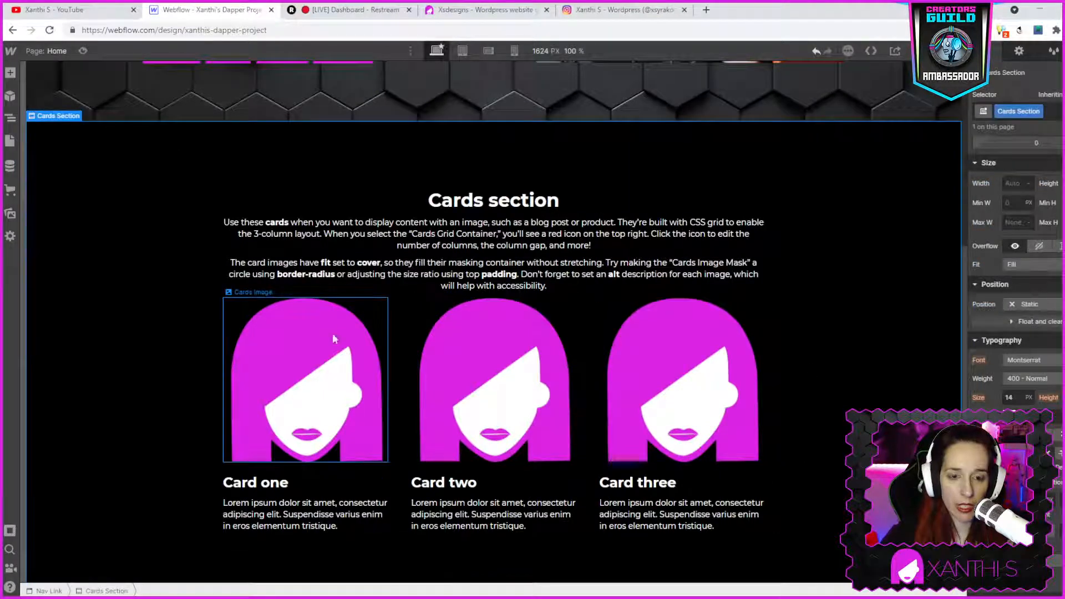
# - Select the Card one heading text and review the WordPress site's card contents for reference
pyautogui.doubleClick(255, 482)
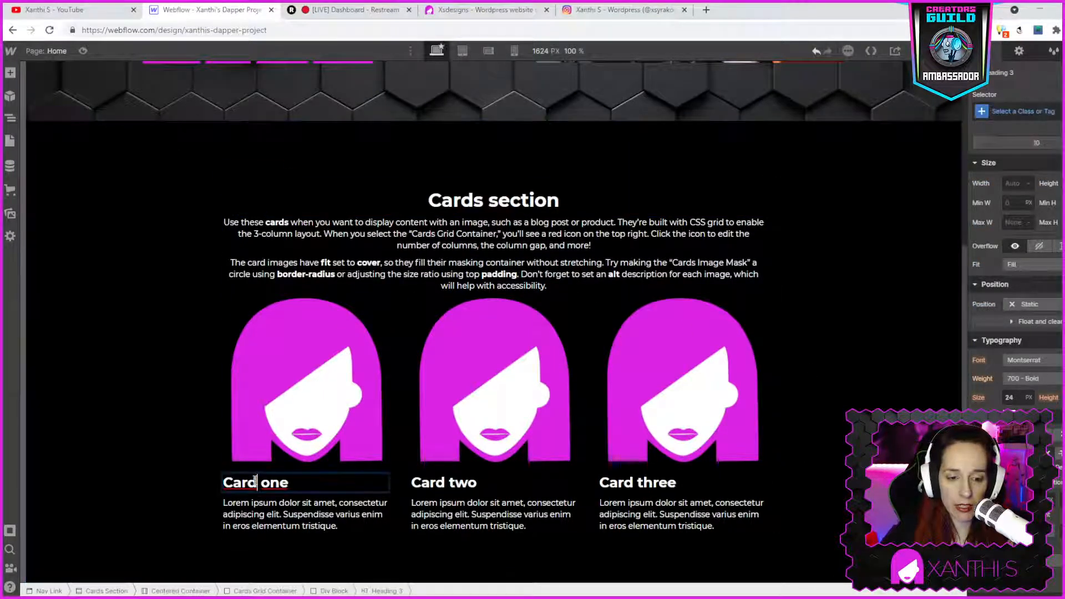
pyautogui.tripleClick(255, 482)
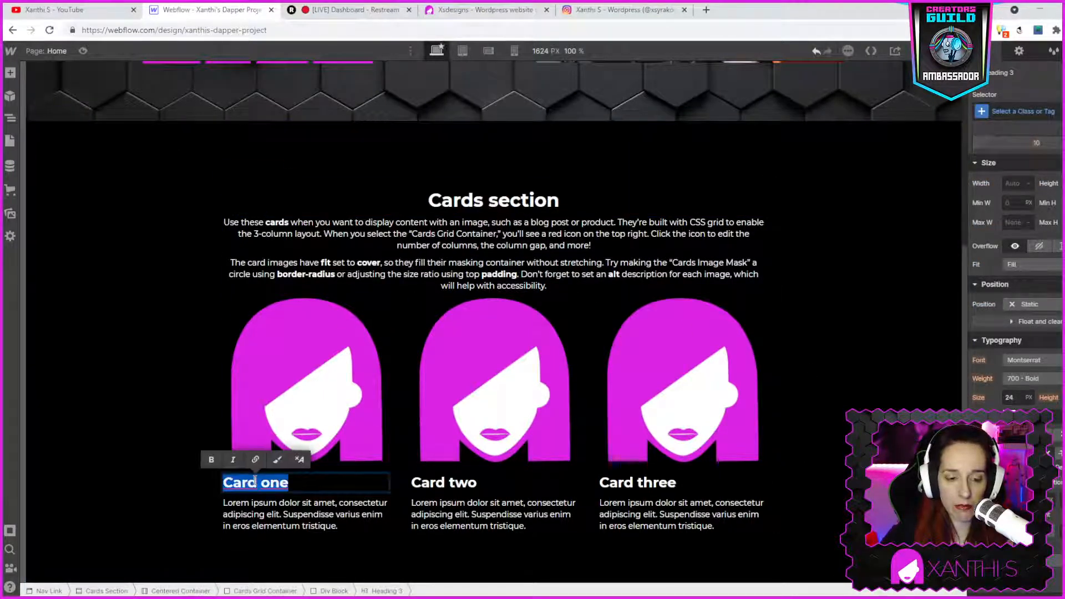
pyautogui.click(460, 11)
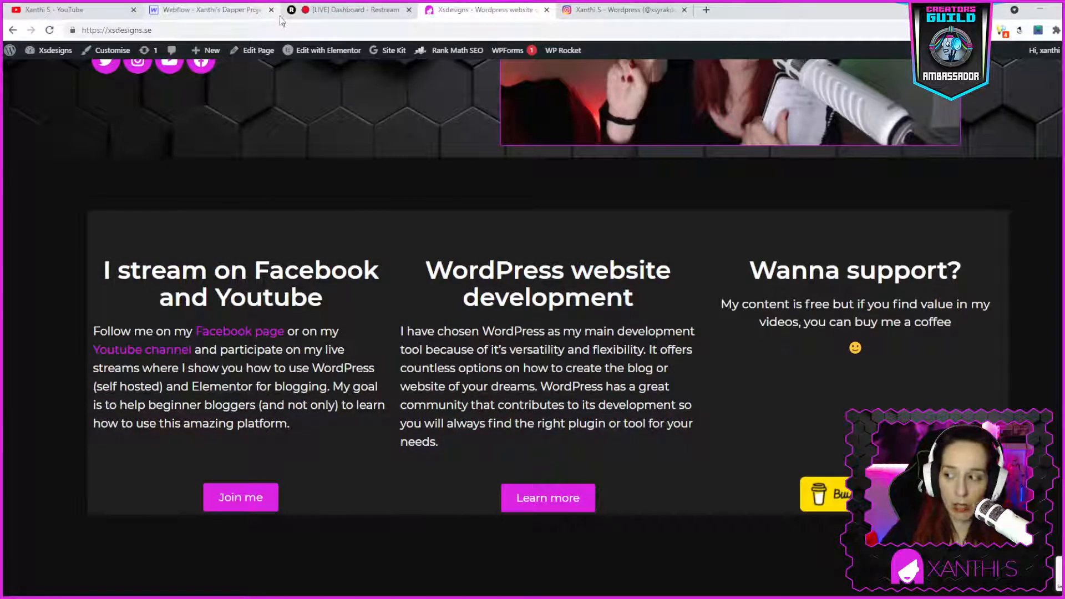
pyautogui.click(350, 10)
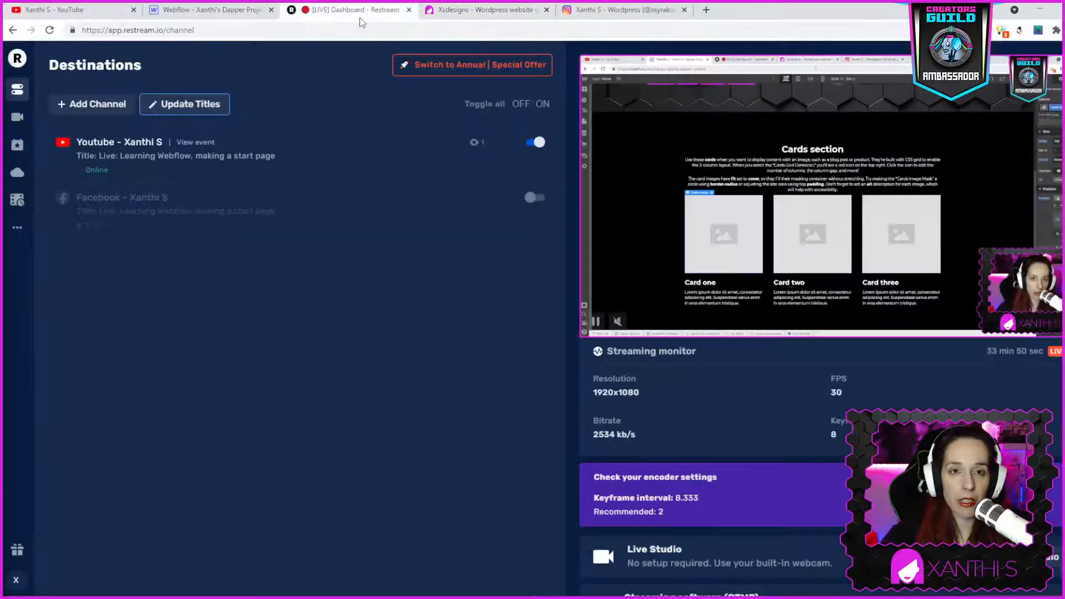
pyautogui.click(466, 11)
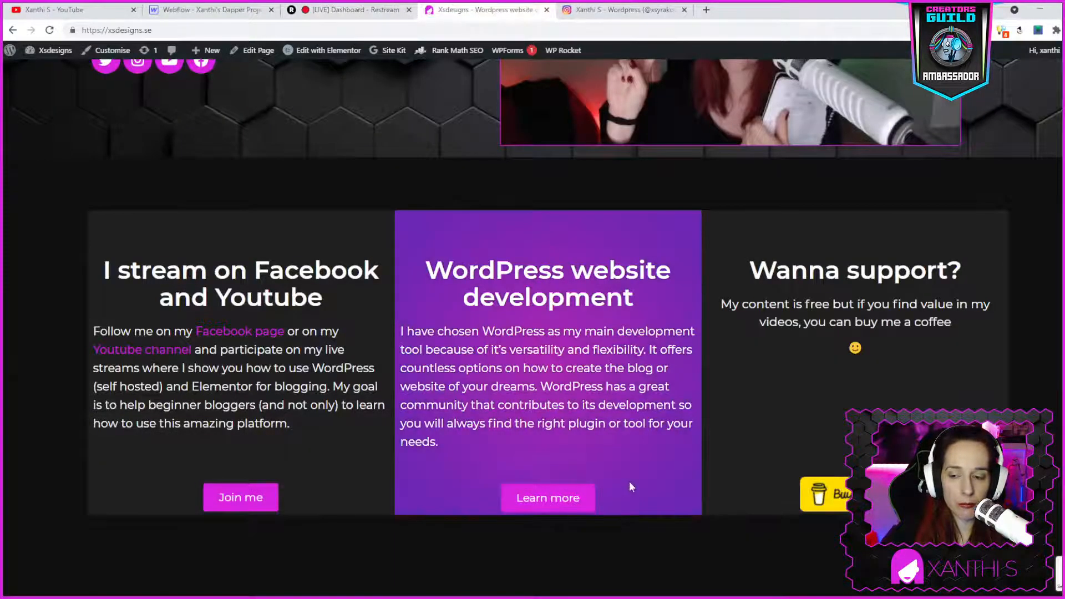
pyautogui.click(235, 15)
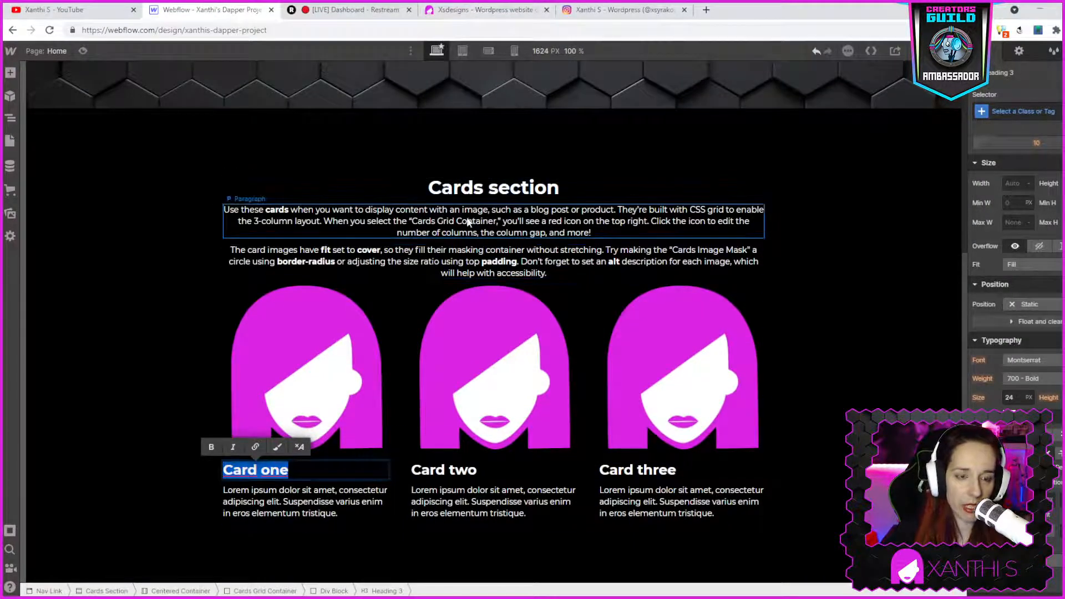
pyautogui.click(443, 13)
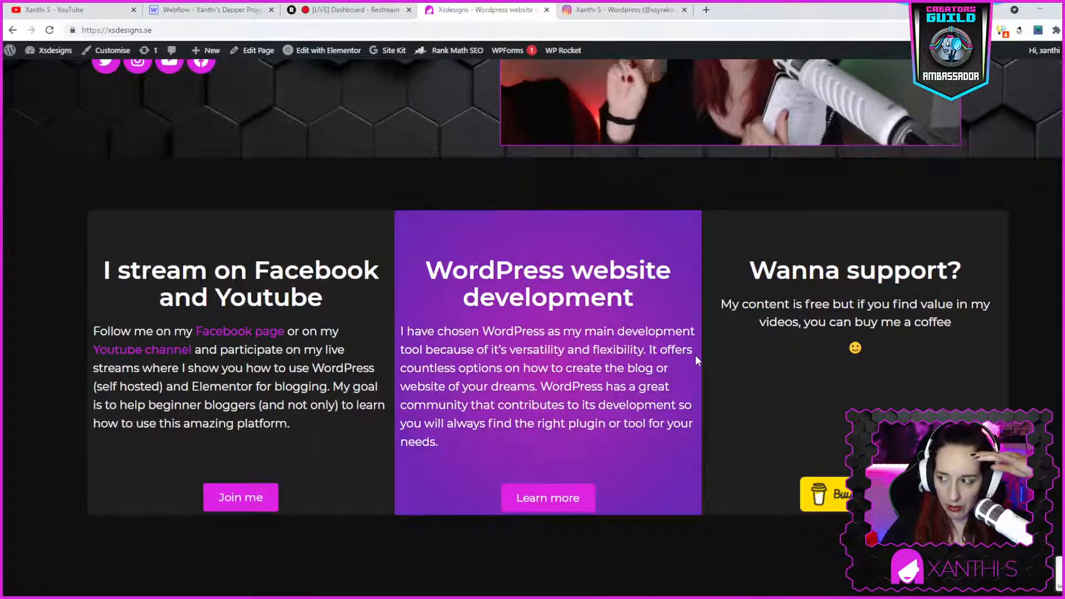
pyautogui.scroll(-5, 696, 359)
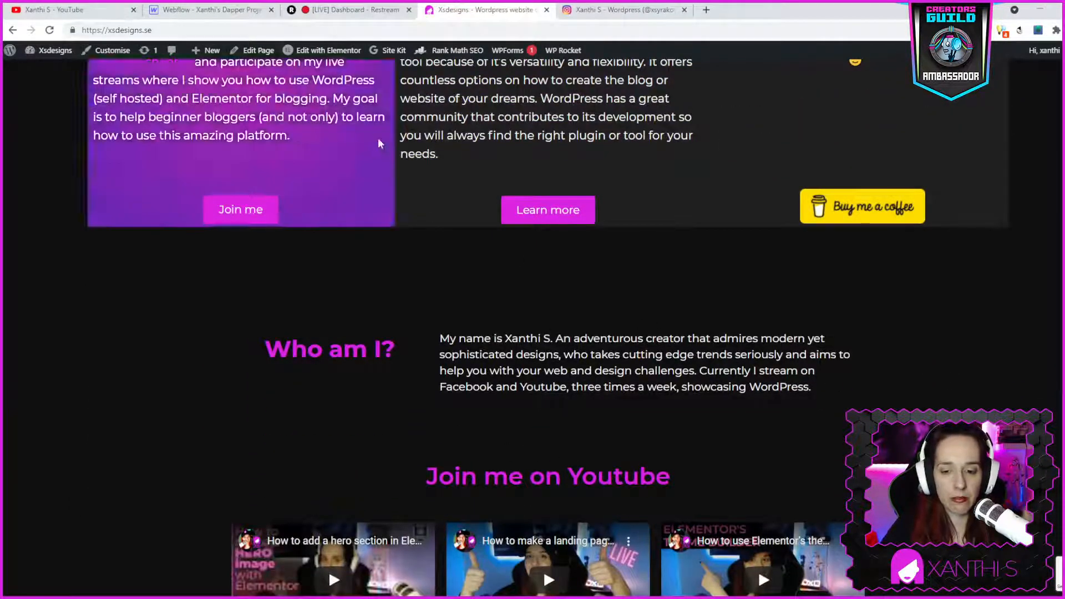
pyautogui.click(205, 9)
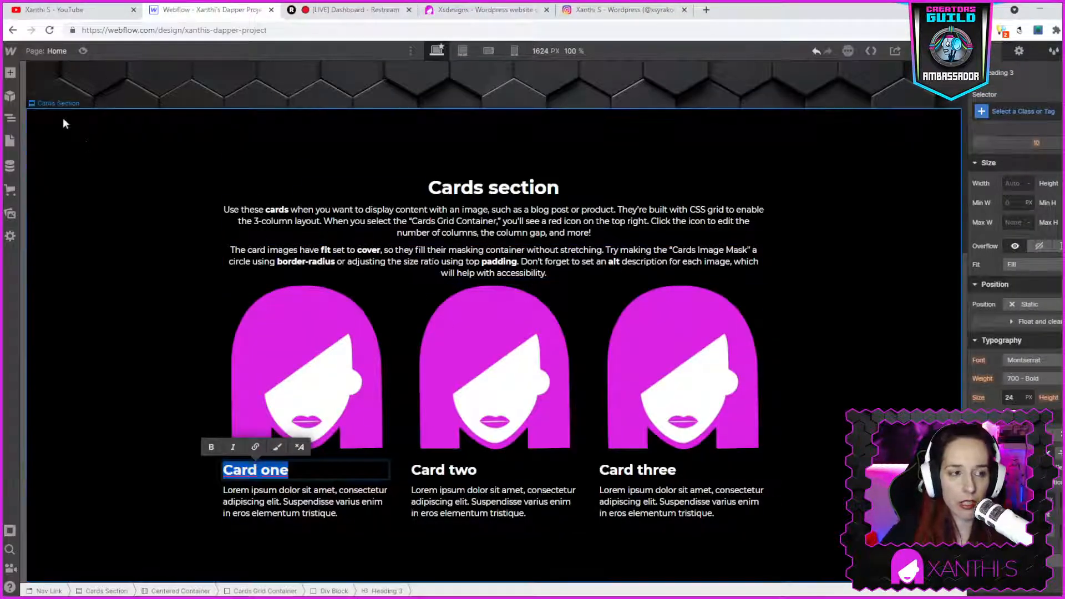
# - Browse the prebuilt layouts and compare with the WordPress site's page sections
pyautogui.click(10, 73)
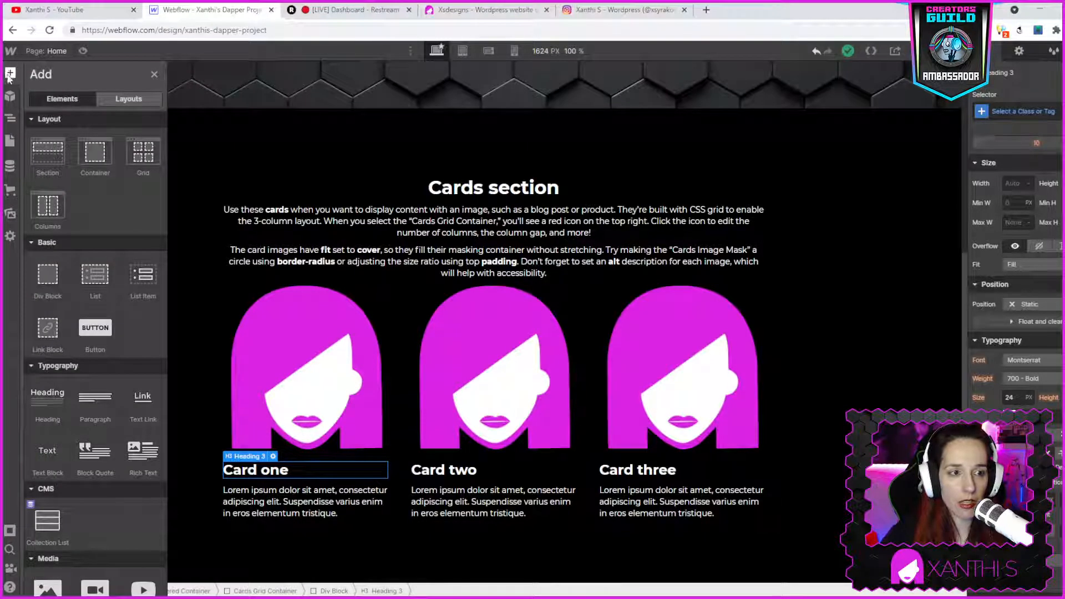
pyautogui.click(127, 97)
pyautogui.moveTo(139, 207)
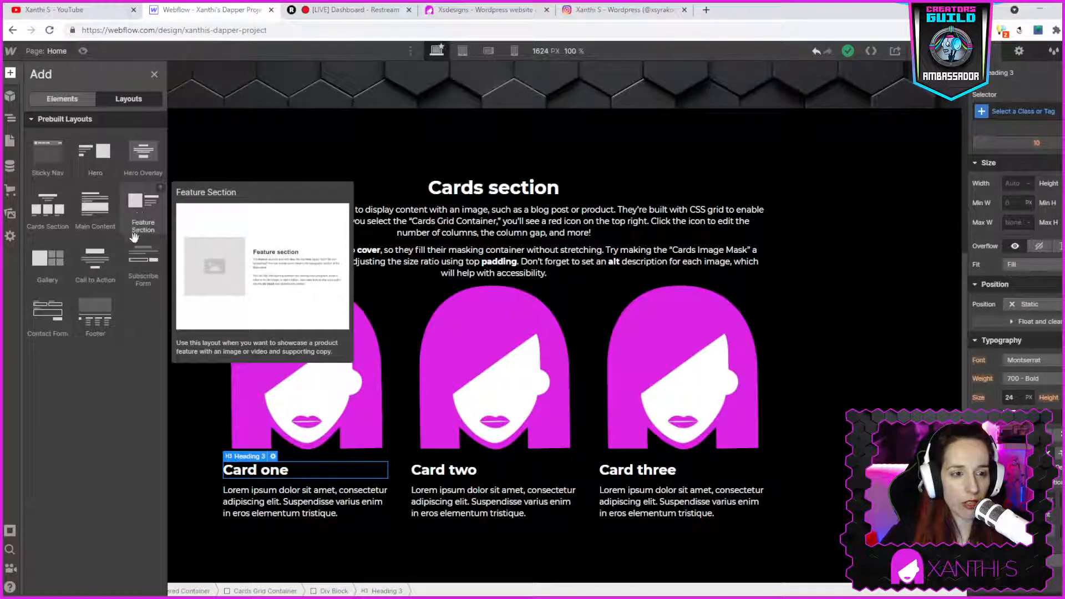
pyautogui.moveTo(82, 162)
pyautogui.moveTo(96, 254)
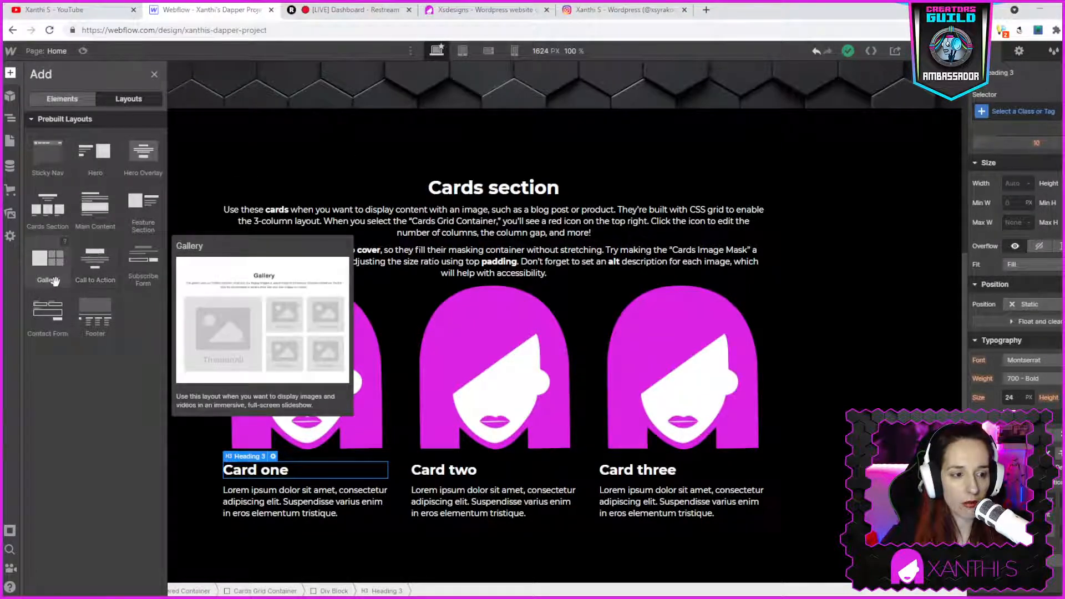
pyautogui.click(49, 98)
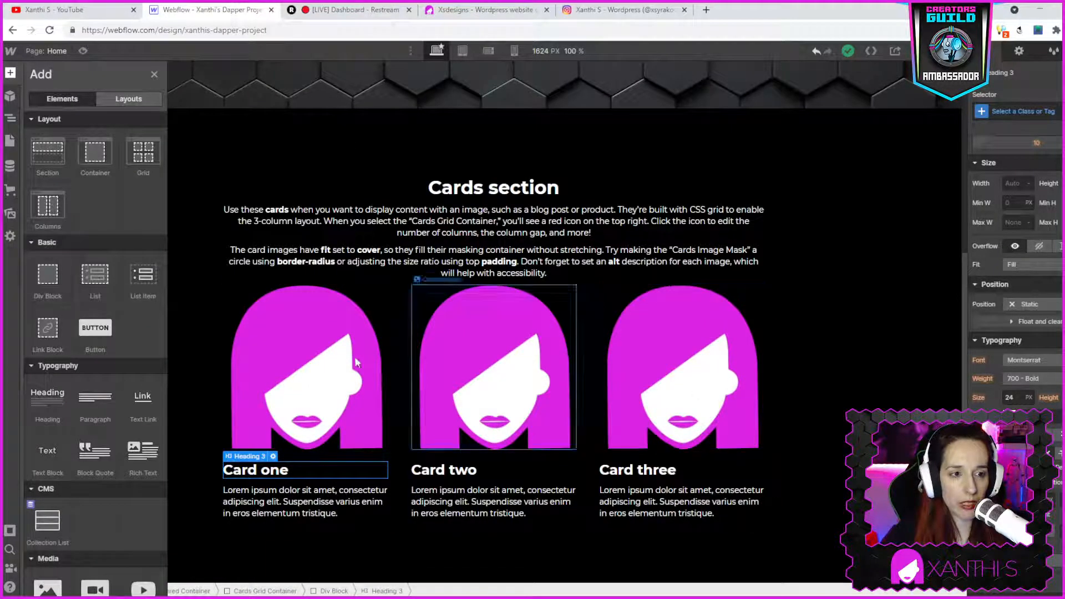
pyautogui.click(505, 17)
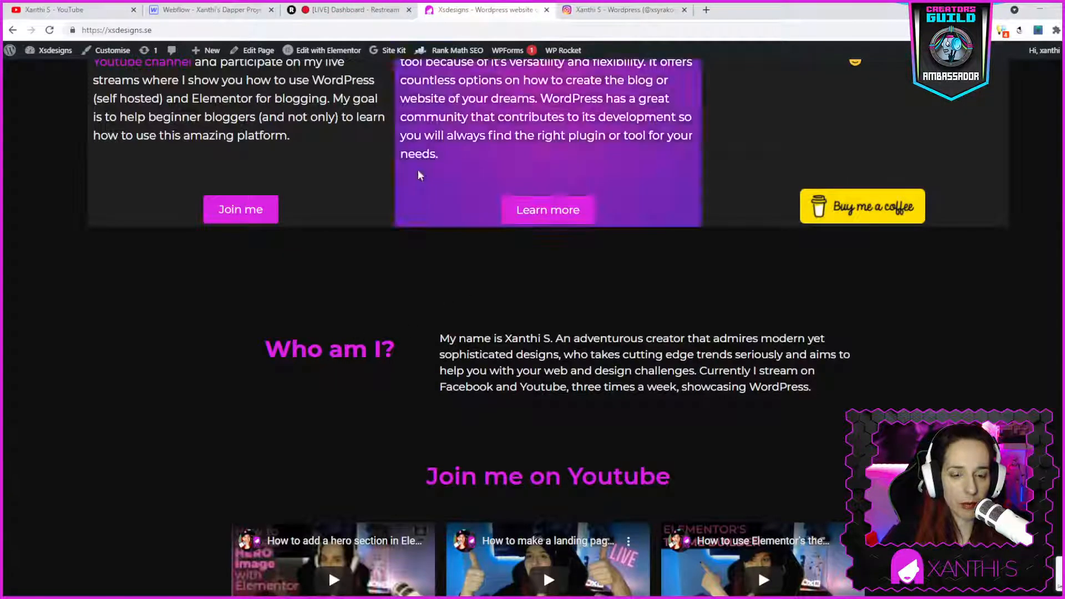
pyautogui.click(237, 14)
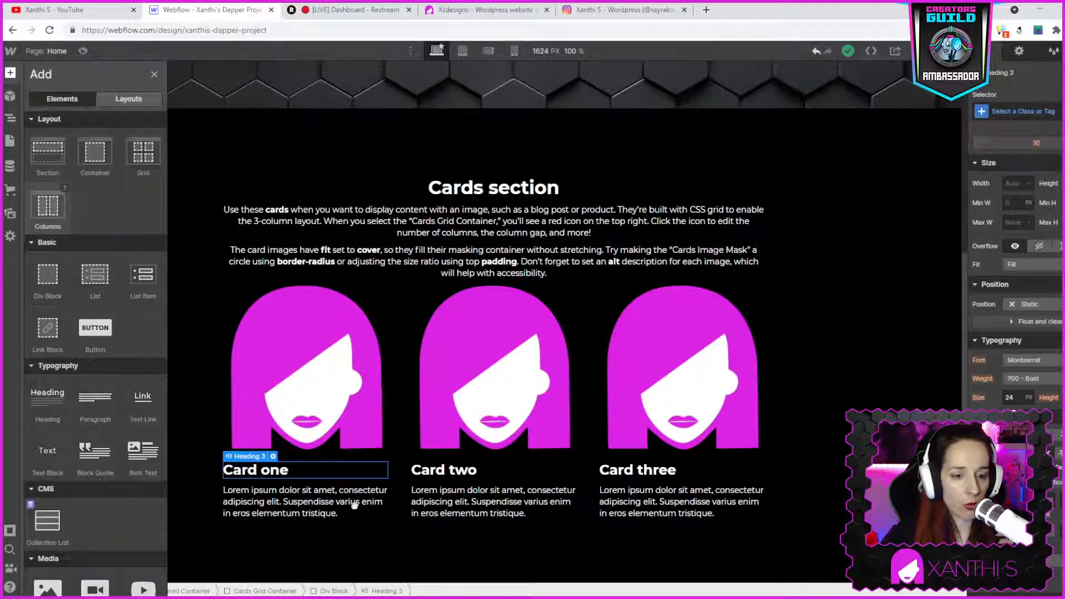
# - Add a two-column Columns block below the cards section and place a heading in its first column
pyautogui.press('z')
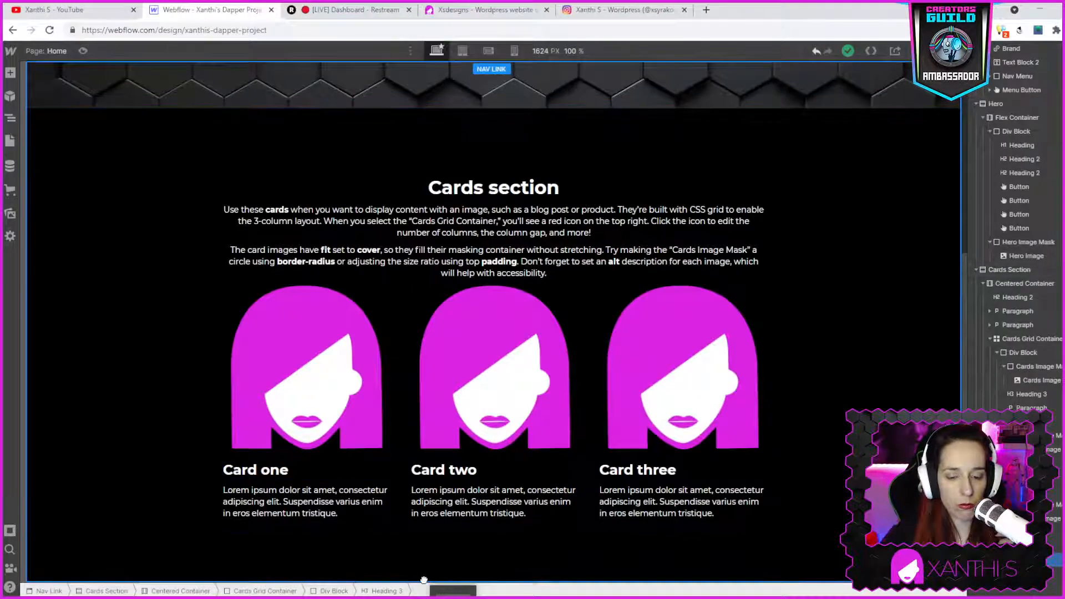
pyautogui.moveTo(424, 580); pyautogui.dragTo(475, 579)
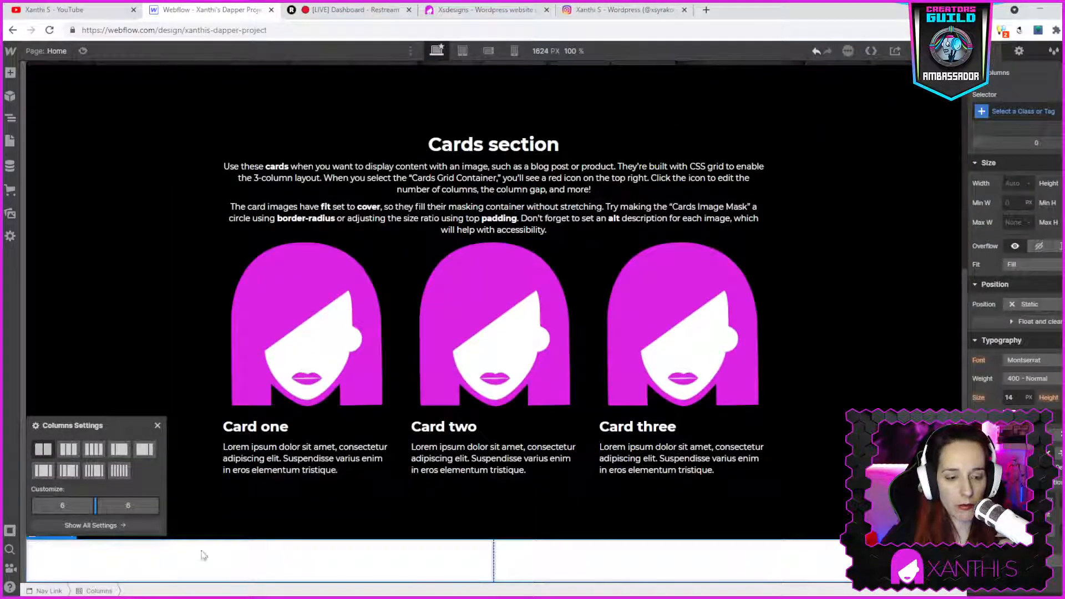
pyautogui.click(220, 561)
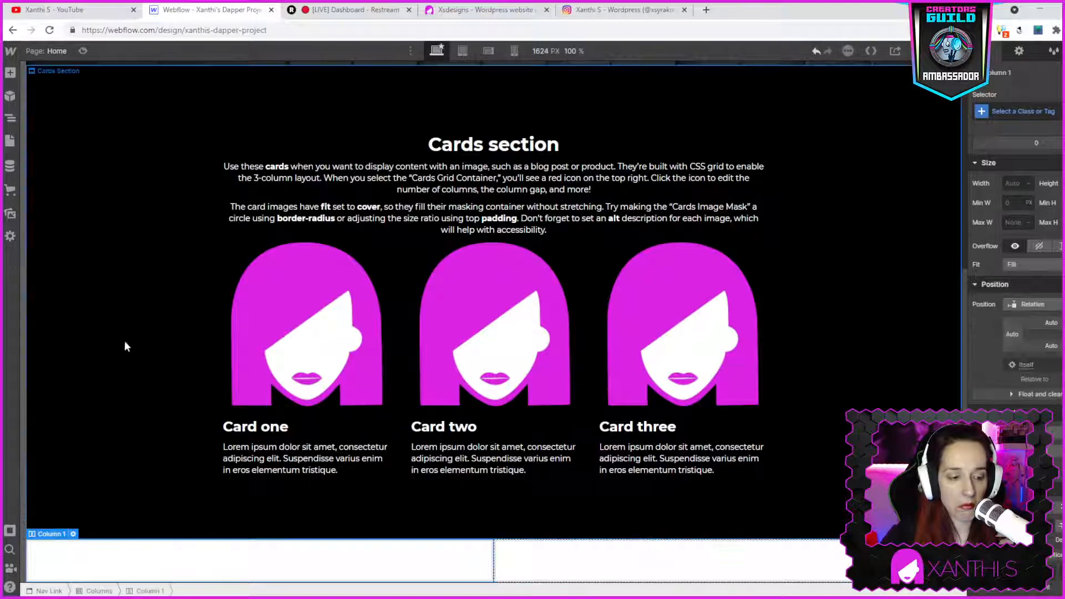
pyautogui.click(12, 72)
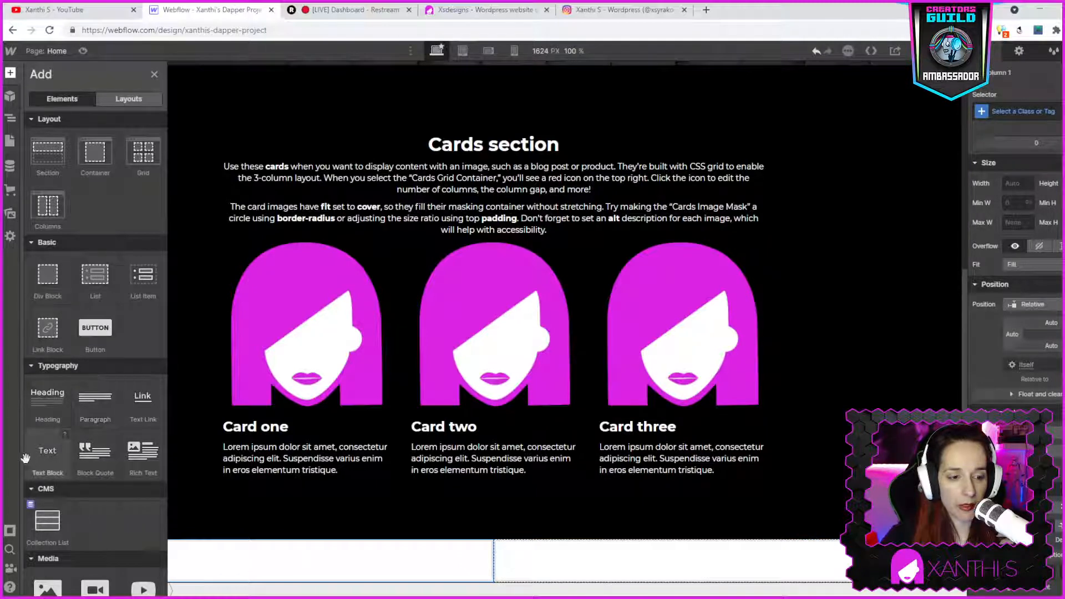
pyautogui.moveTo(41, 408); pyautogui.dragTo(366, 567)
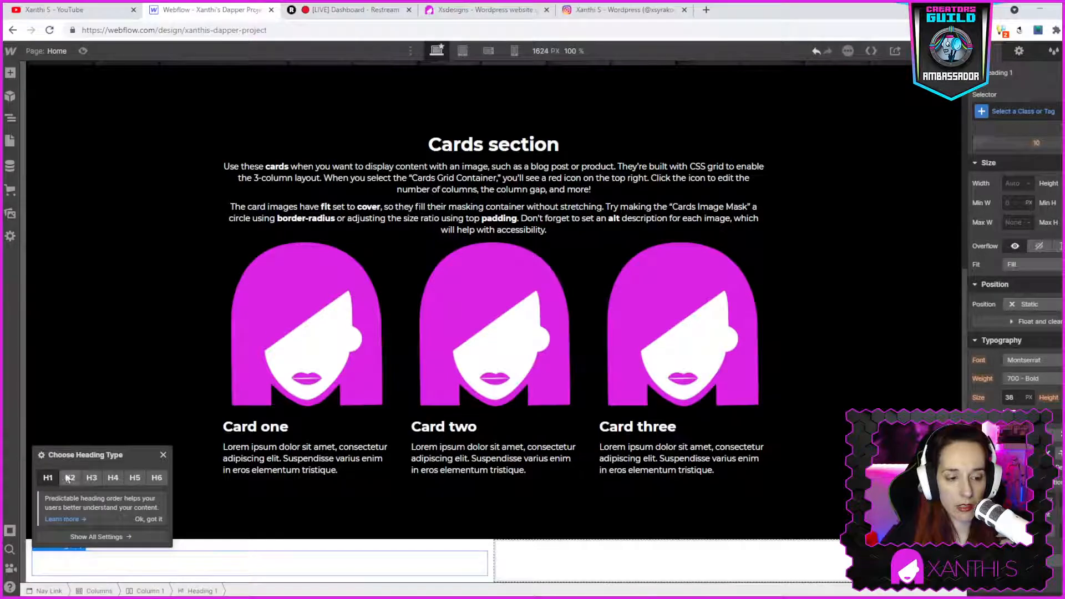
# - Add a paragraph into the second column
pyautogui.click(533, 567)
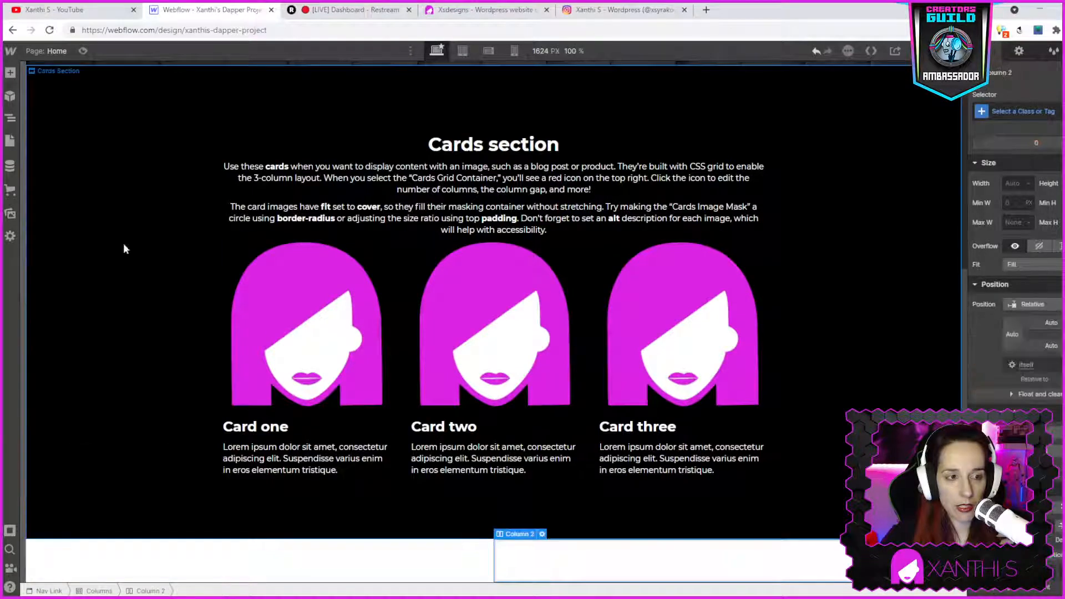
pyautogui.click(10, 72)
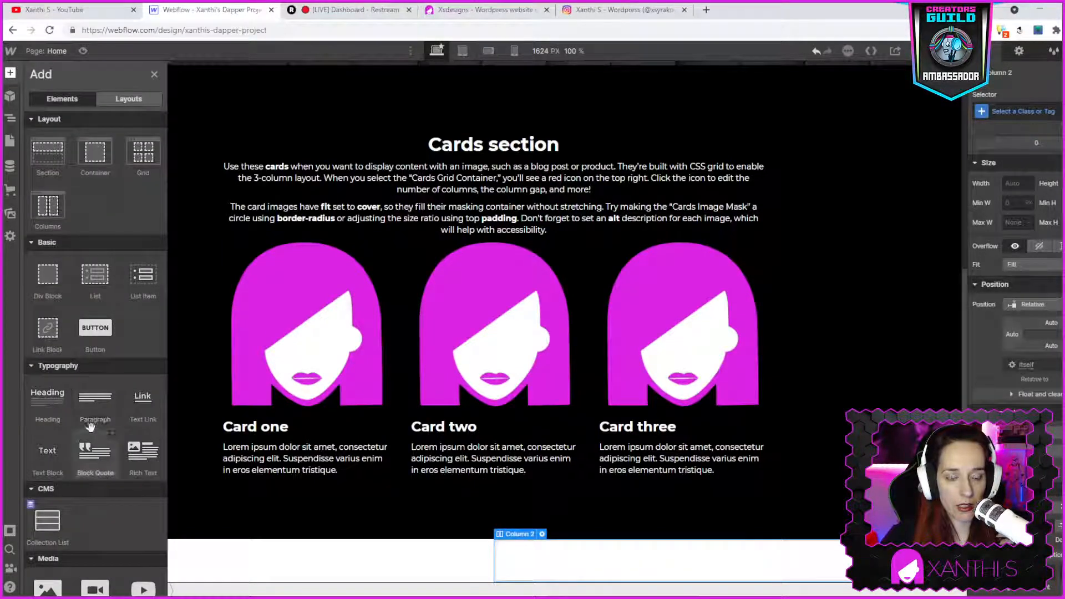
pyautogui.moveTo(490, 552); pyautogui.dragTo(582, 574)
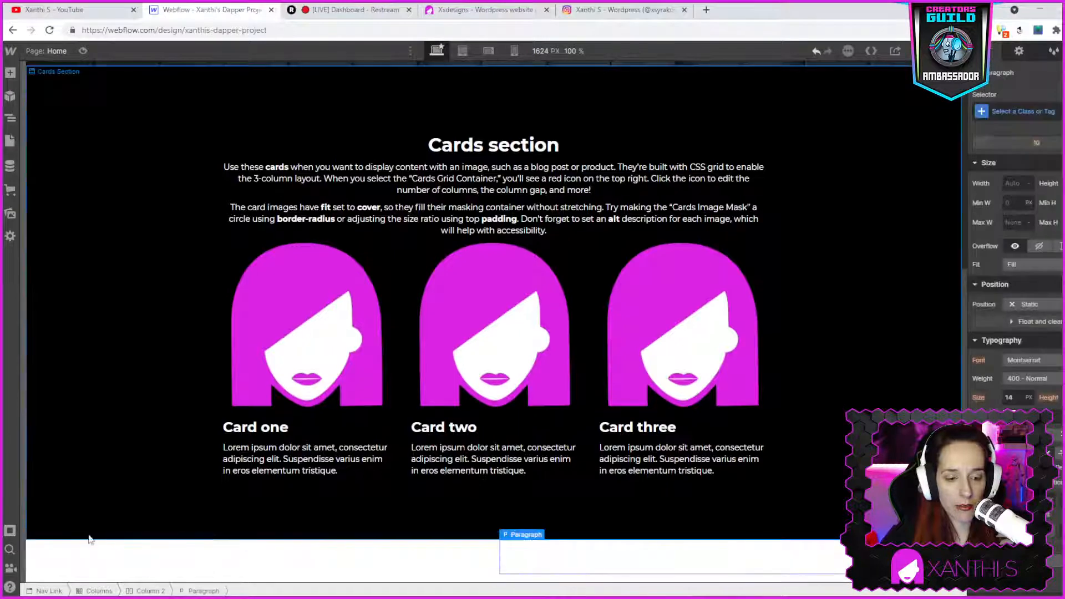
# - Select the Columns block and set its text color to white
pyautogui.click(48, 546)
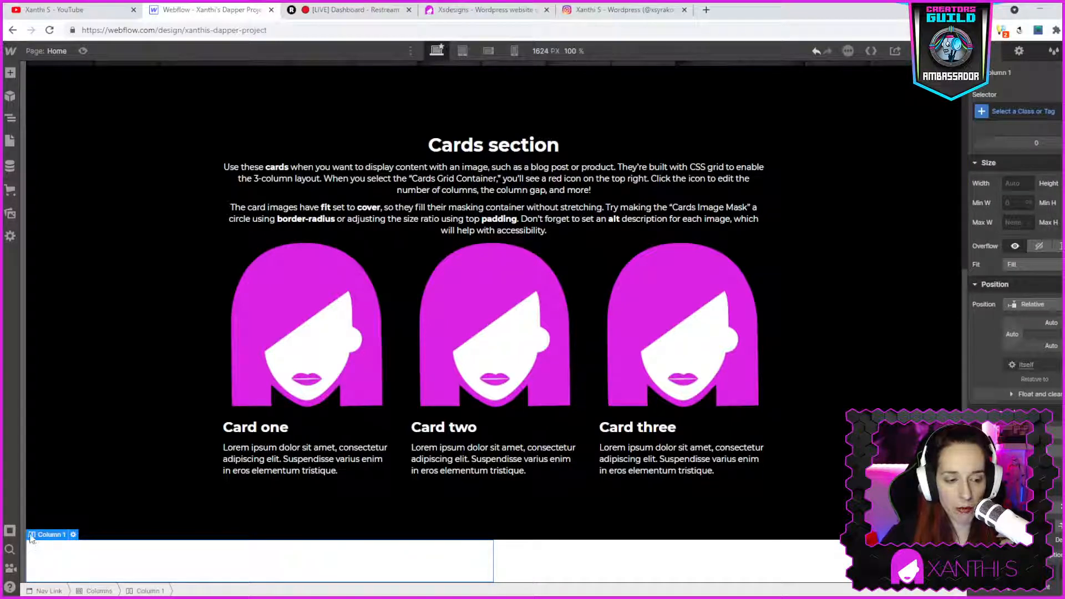
pyautogui.click(39, 523)
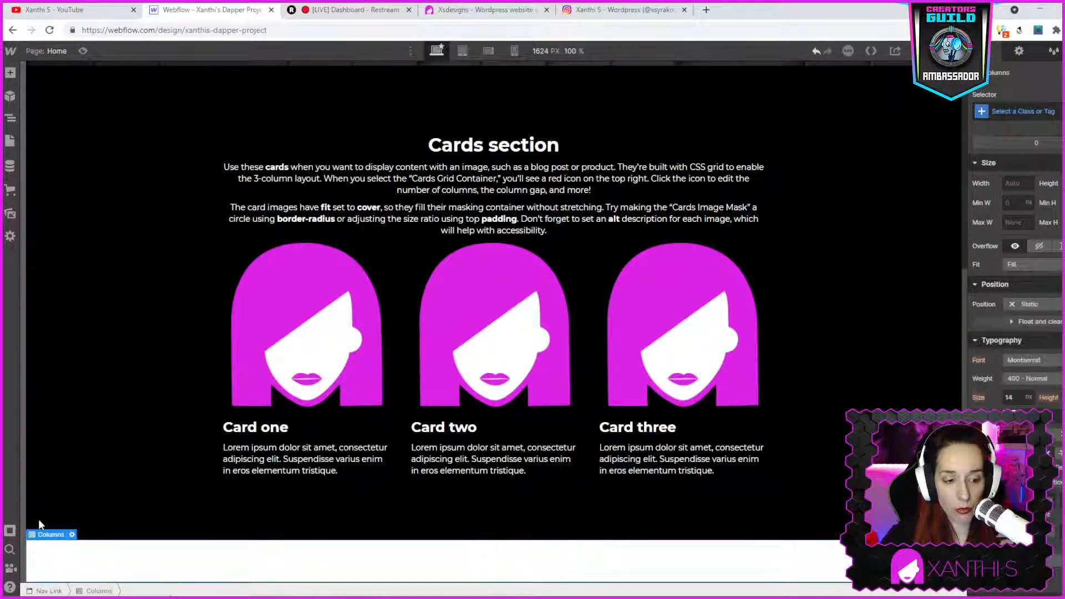
pyautogui.scroll(-5, 1043, 361)
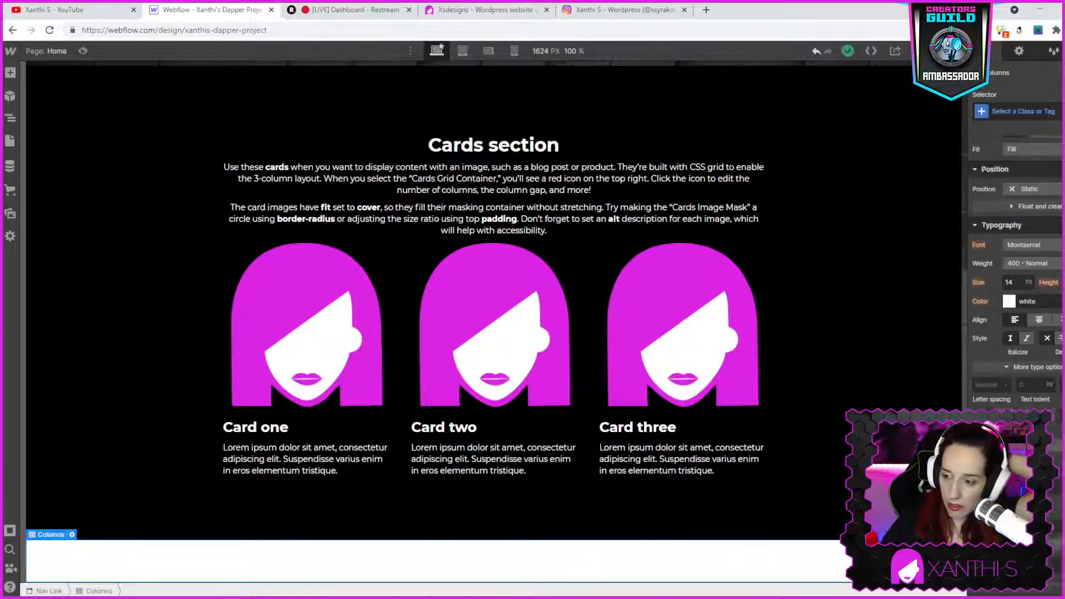
pyautogui.click(1009, 244)
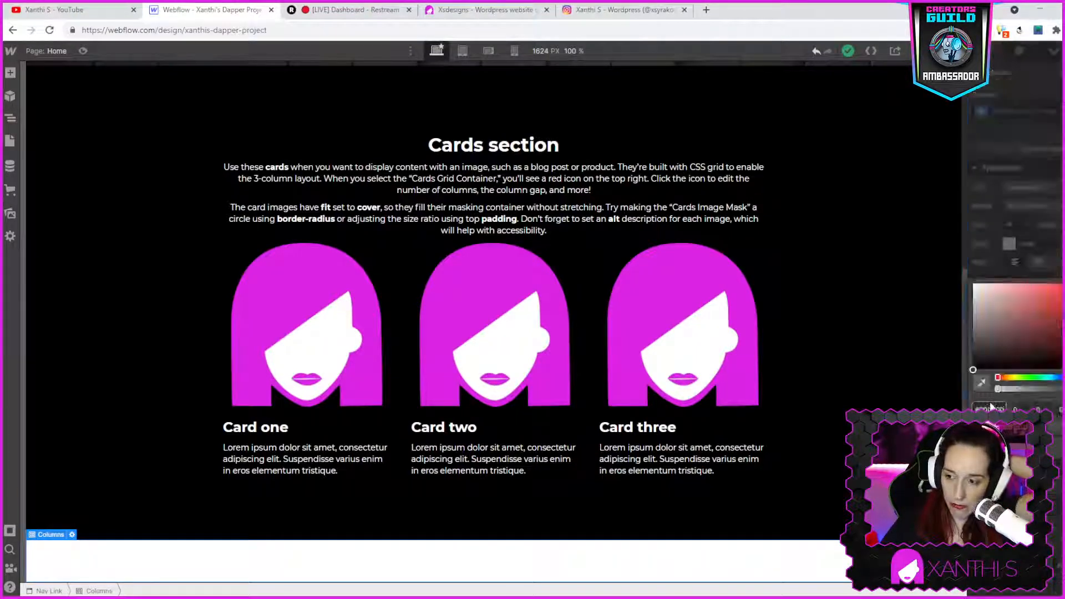
pyautogui.moveTo(975, 354); pyautogui.dragTo(935, 408)
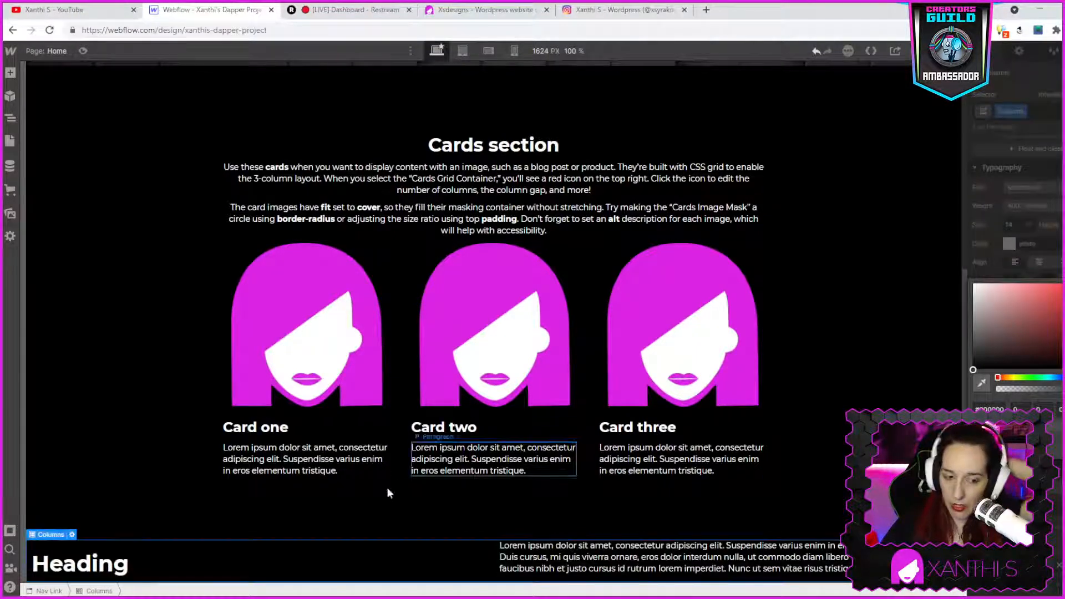
# - Right-align the first column's heading and change its text to Who am I?
pyautogui.click(95, 560)
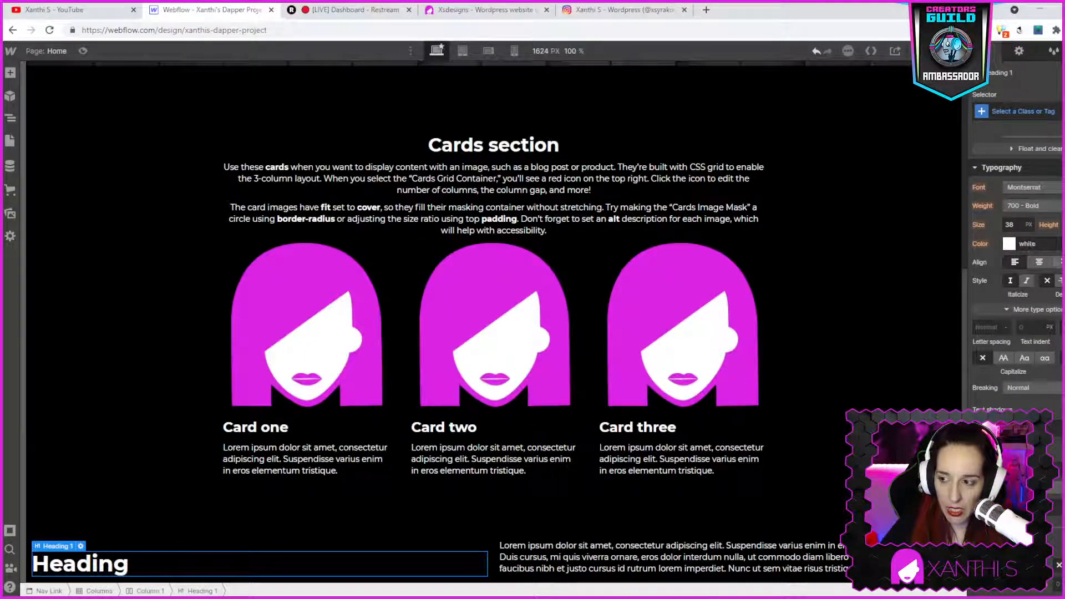
pyautogui.click(1059, 262)
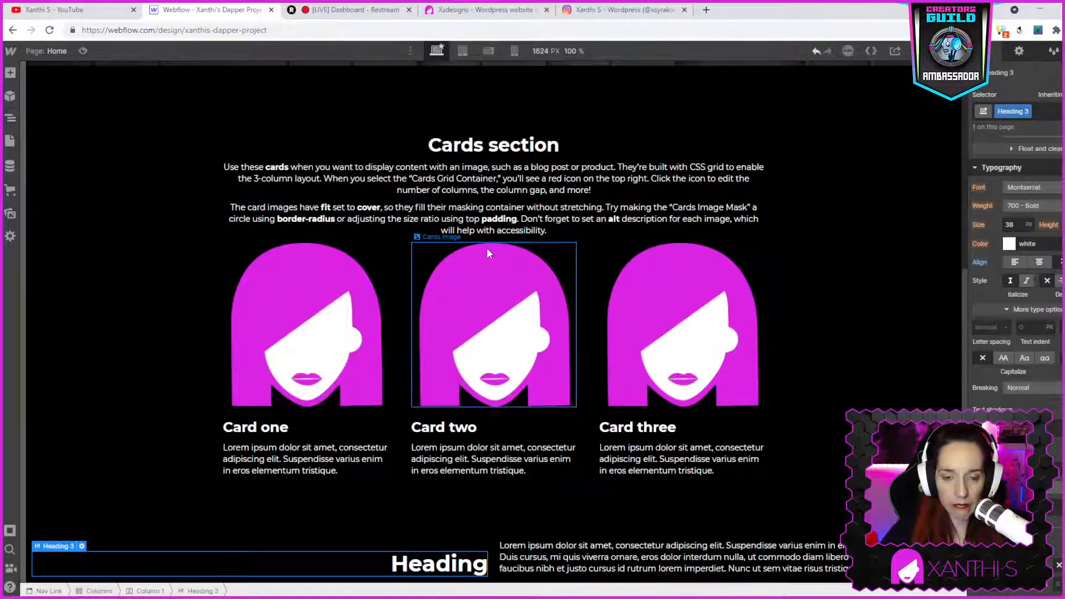
pyautogui.click(490, 10)
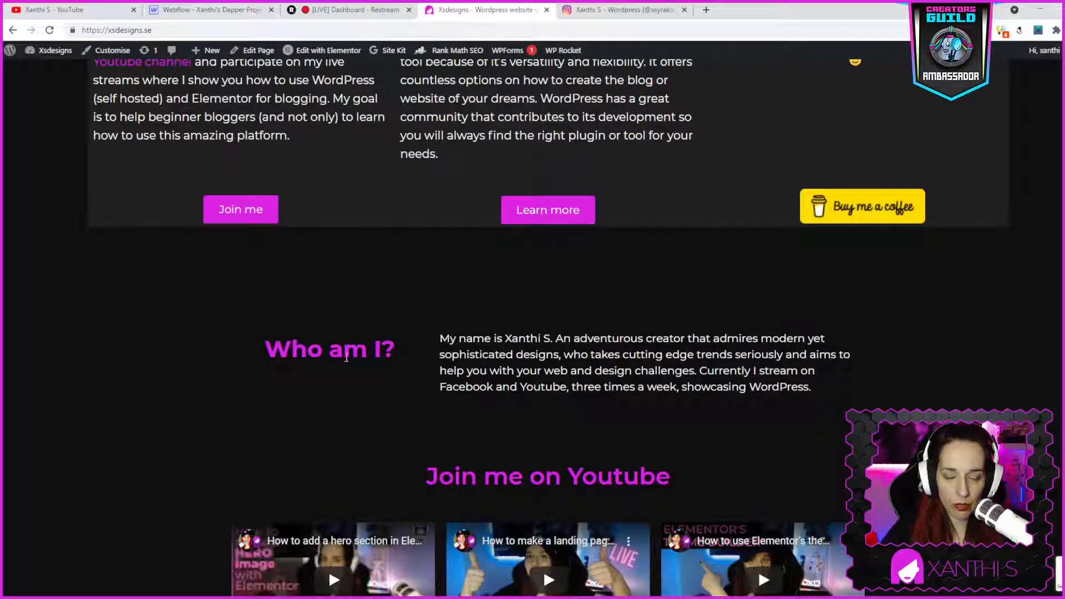
pyautogui.click(205, 10)
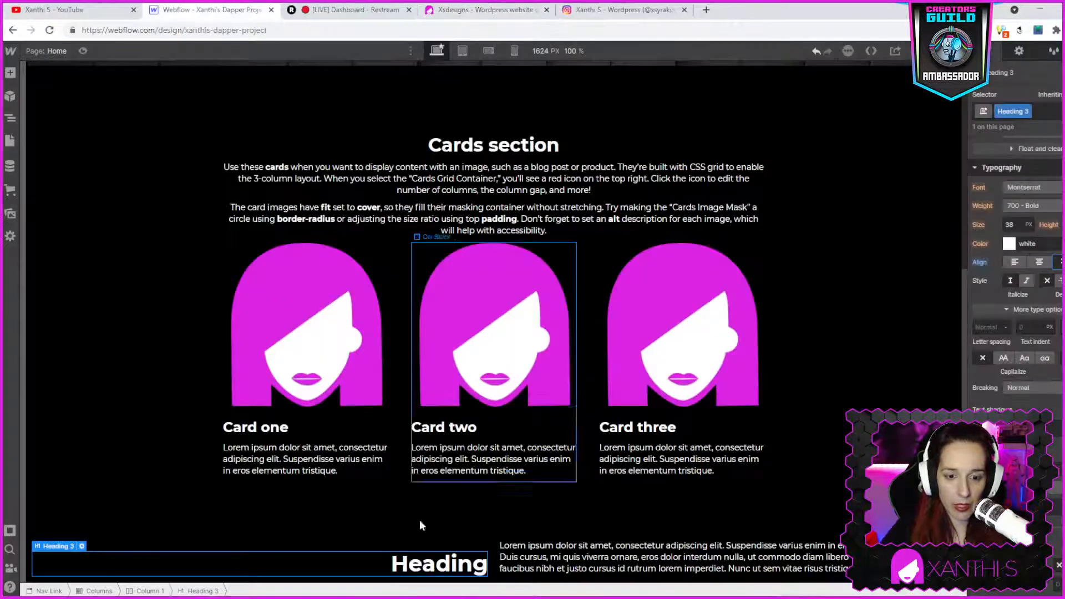
pyautogui.doubleClick(427, 565)
pyautogui.doubleClick(427, 565)
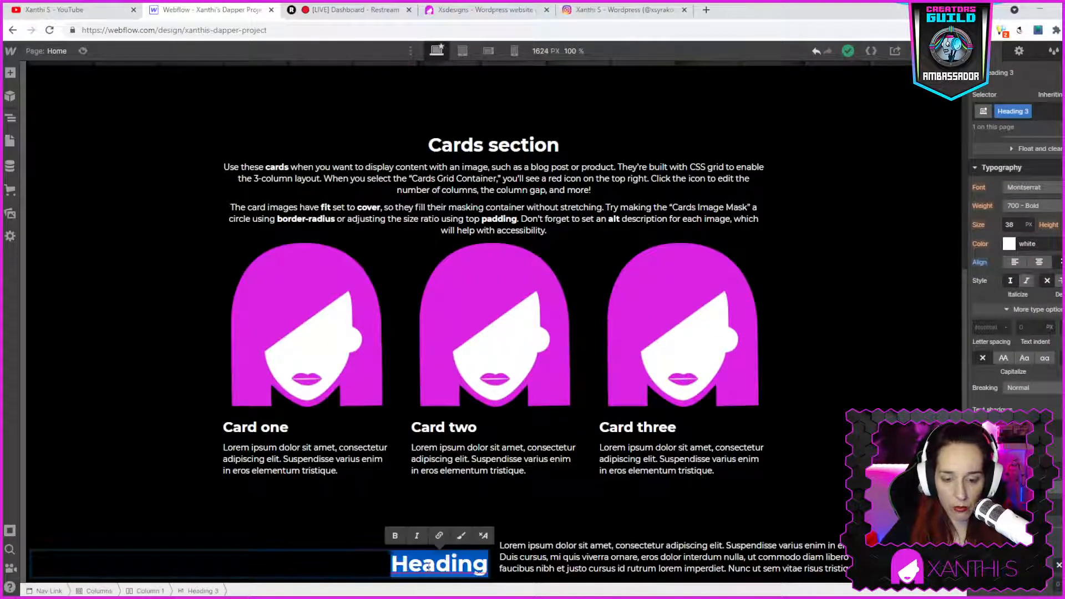
pyautogui.write('Who am I?')
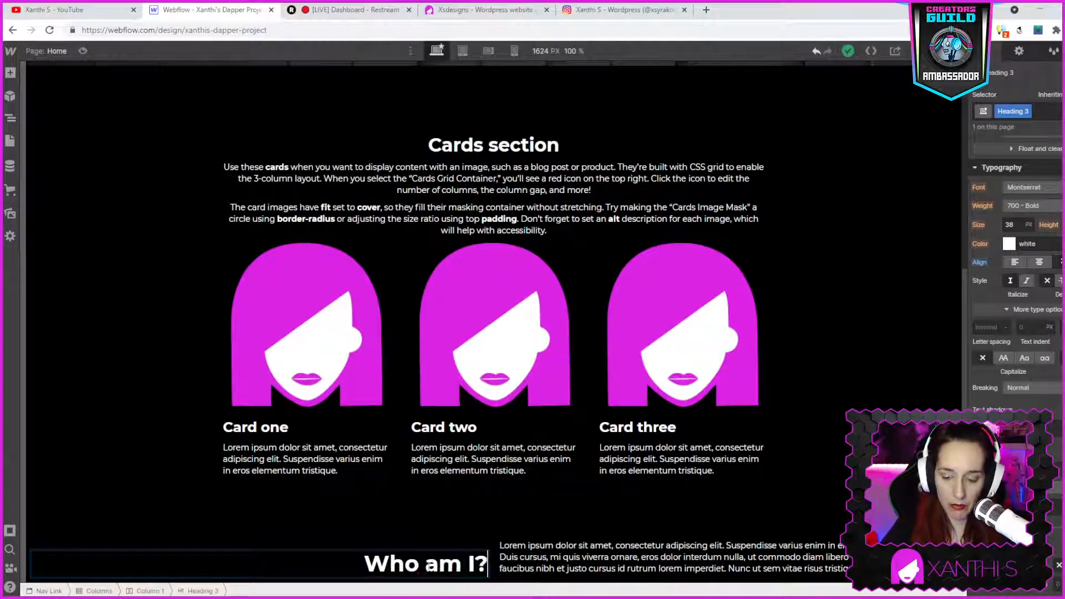
pyautogui.press('Escape')
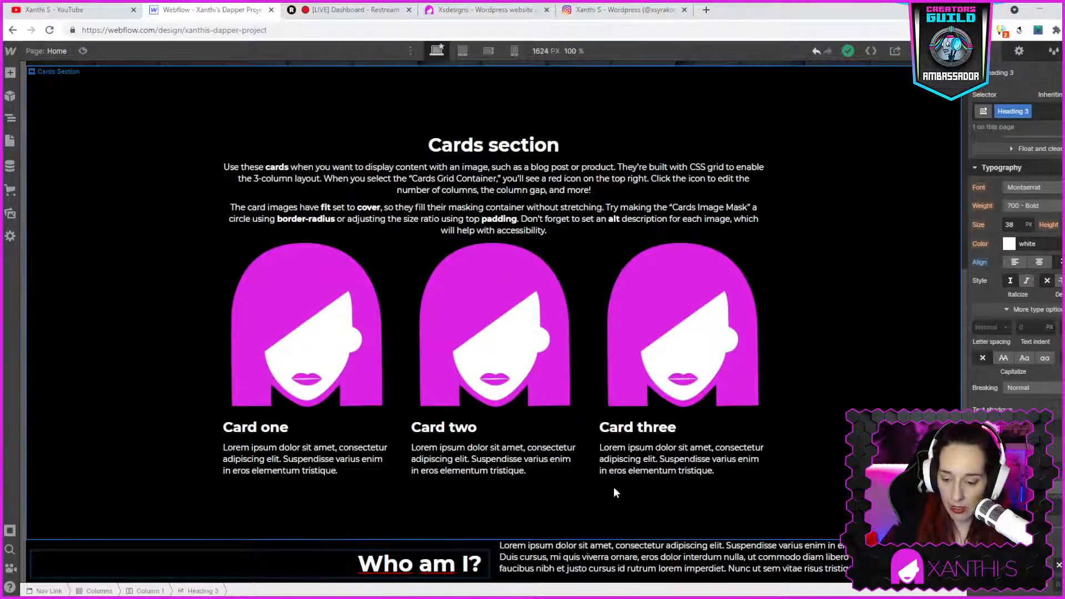
# - Set the heading's color to the pasted magenta hex value
pyautogui.click(1009, 244)
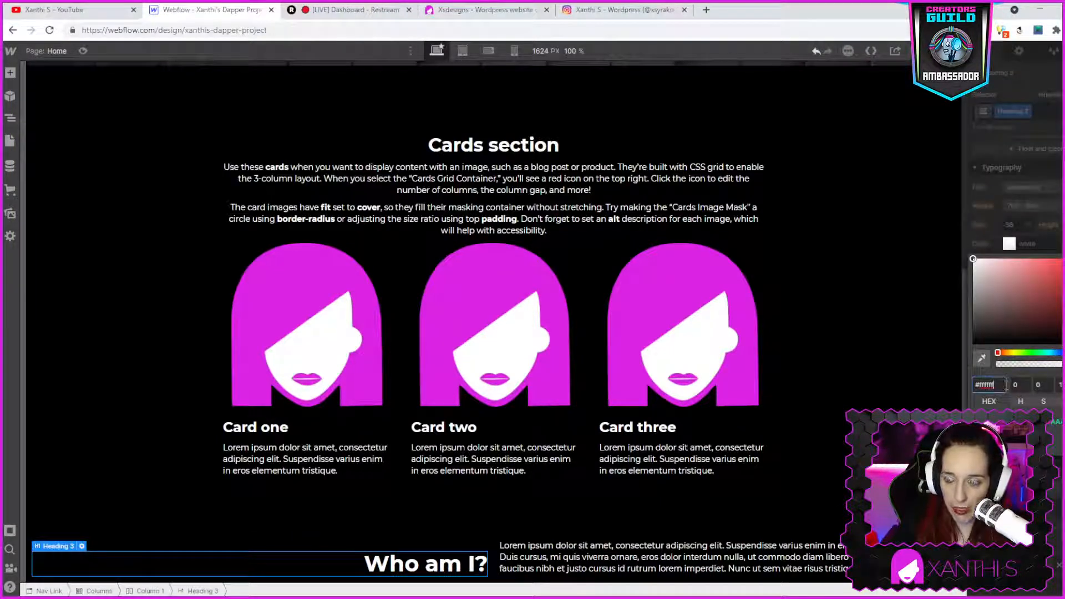
pyautogui.write('#db24e3')
pyautogui.click(995, 142)
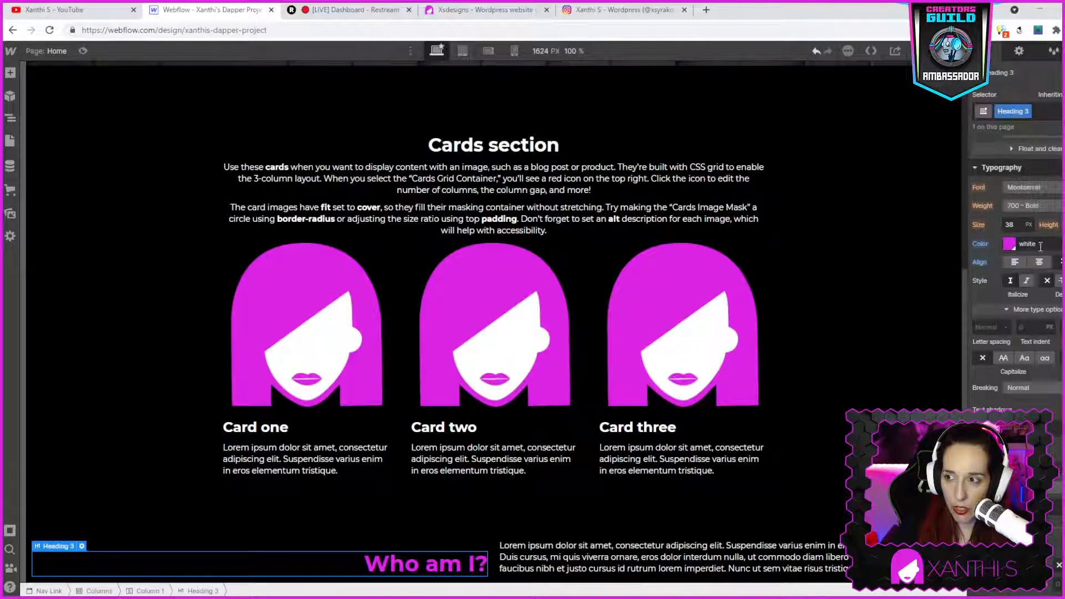
# - Add right padding to the Who am I? heading using the padding slider
pyautogui.scroll(5, 1036, 158)
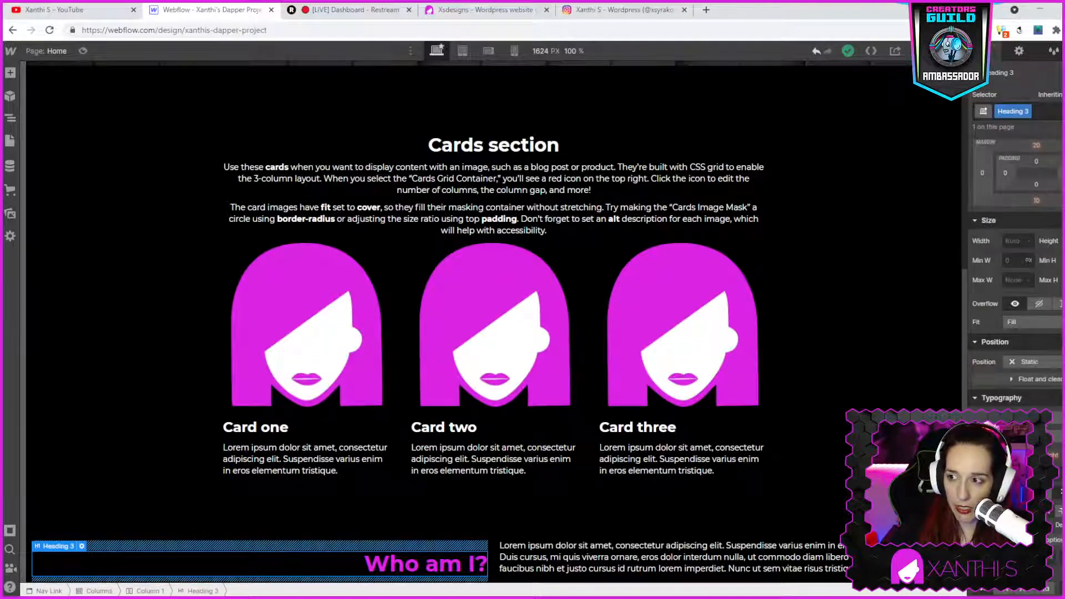
pyautogui.click(1036, 157)
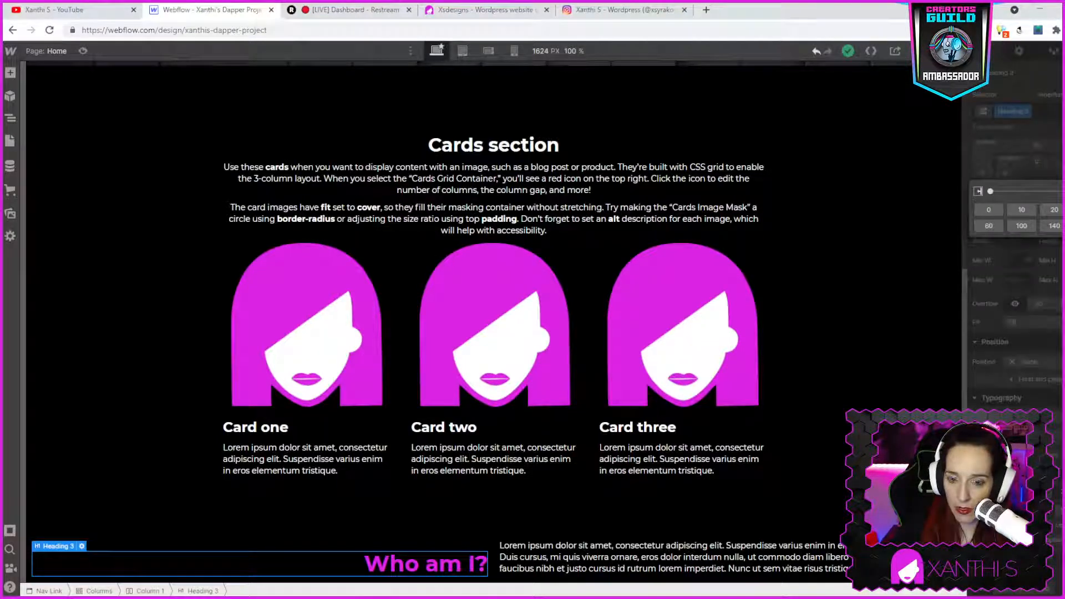
pyautogui.moveTo(990, 191); pyautogui.dragTo(1004, 191)
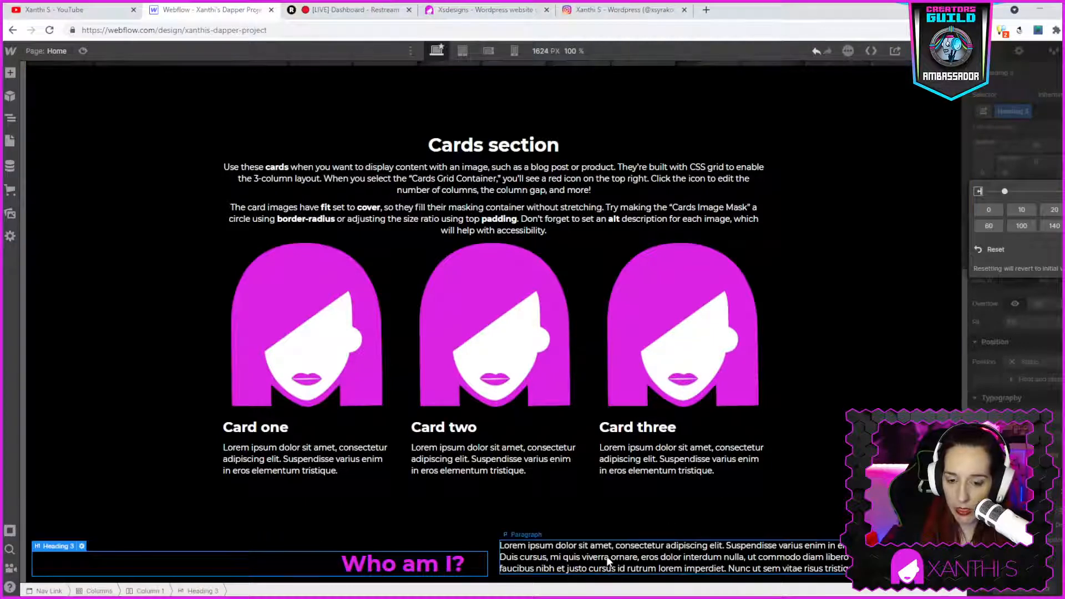
# - Copy the WordPress site's Who am I? description and paste it over the second column's placeholder paragraph
pyautogui.click(482, 10)
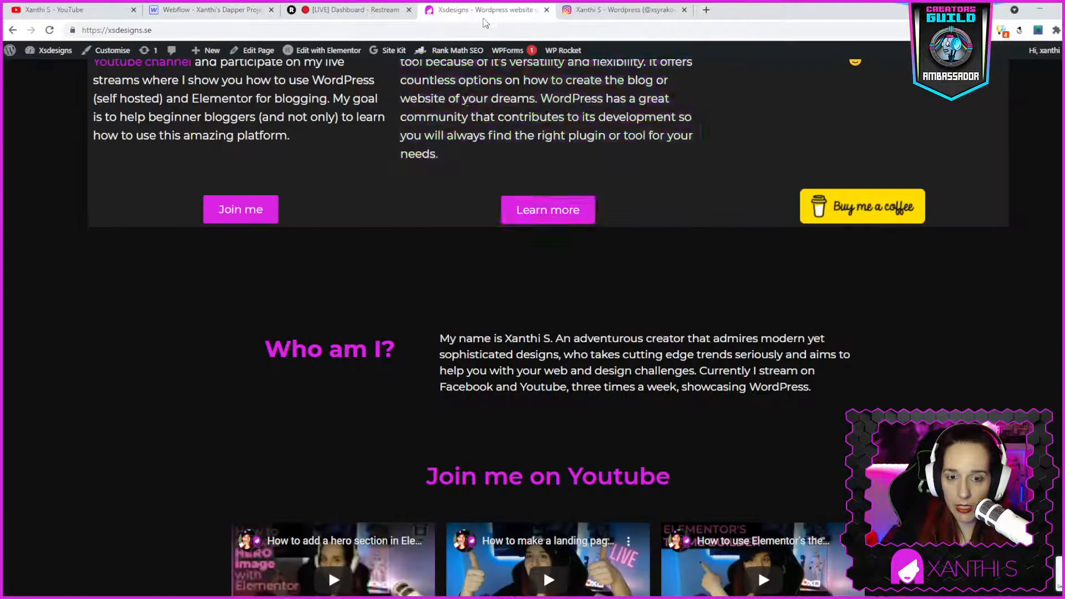
pyautogui.moveTo(441, 338); pyautogui.dragTo(812, 386)
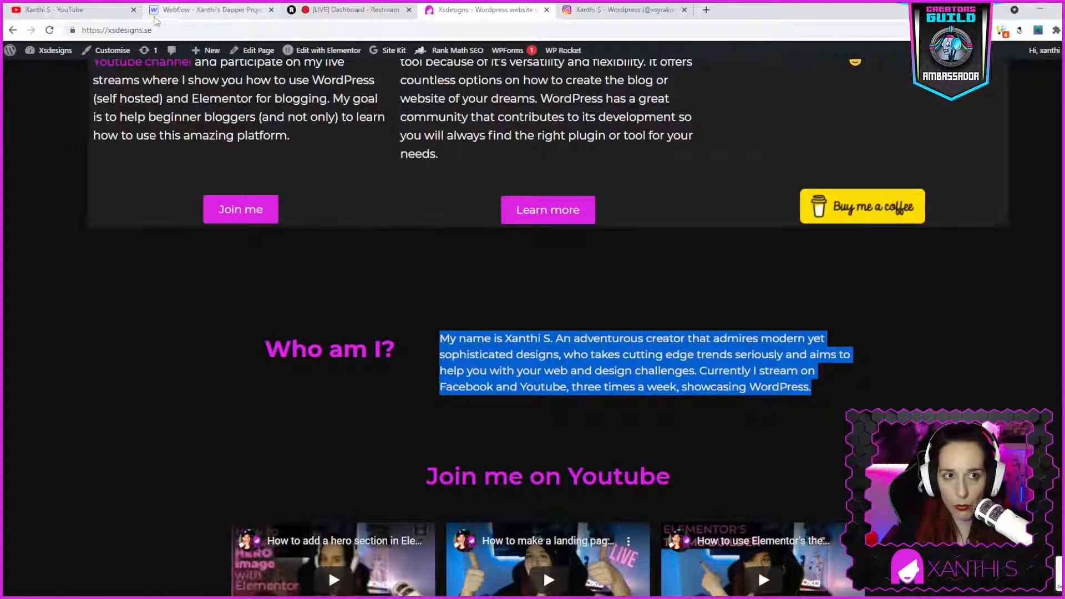
pyautogui.click(195, 9)
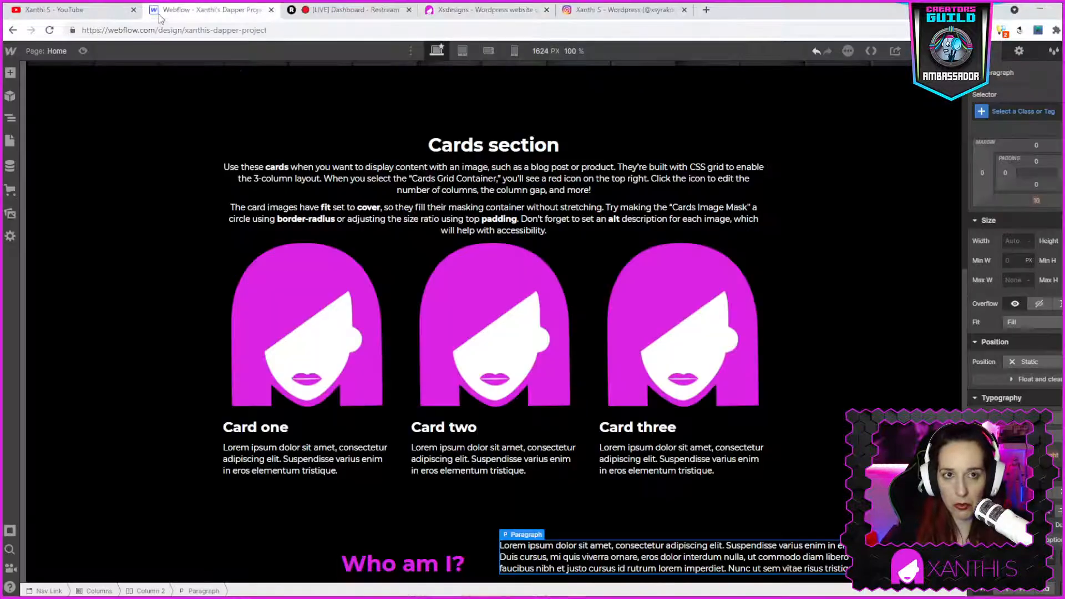
pyautogui.doubleClick(558, 555)
pyautogui.hotkey('ctrl', 'a')
pyautogui.hotkey('ctrl', 'v')
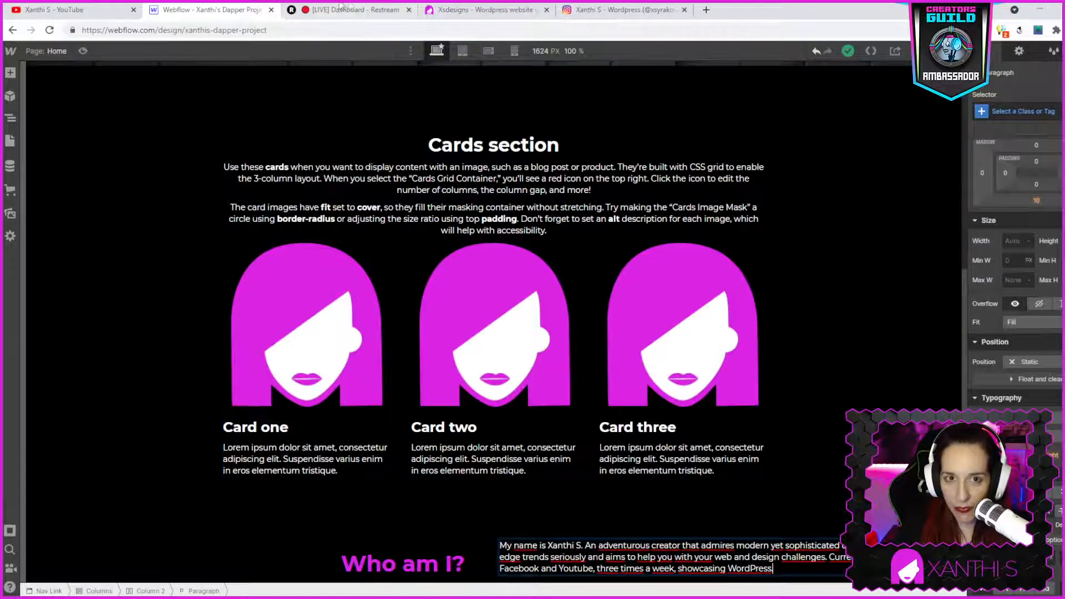
# - Review the WordPress site's sections below Who am I? before returning to the Webflow designer
pyautogui.click(492, 7)
pyautogui.scroll(-1, 797, 456)
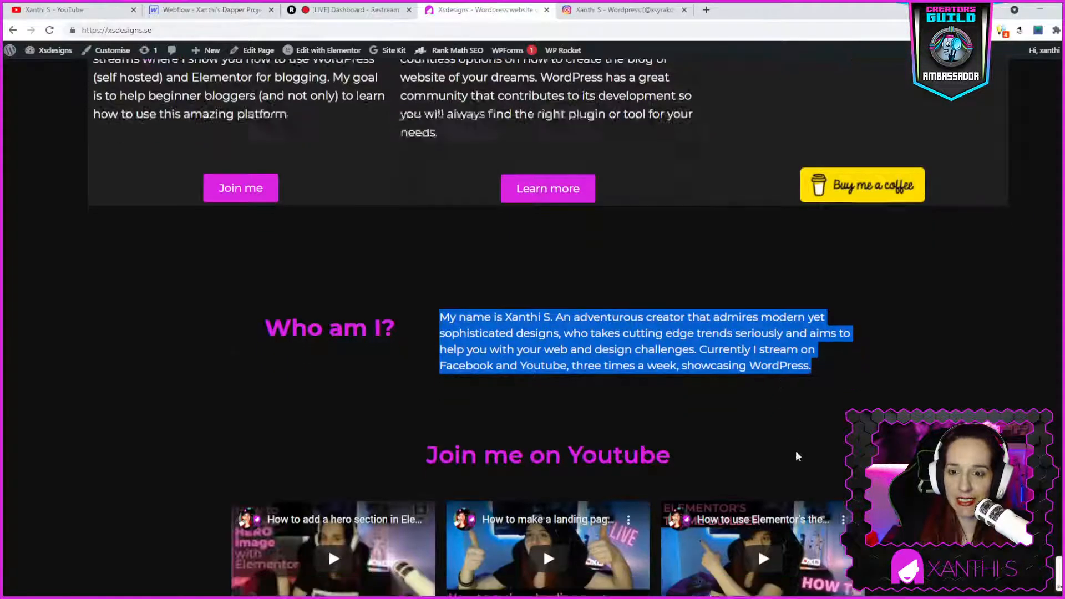
pyautogui.scroll(-3, 797, 456)
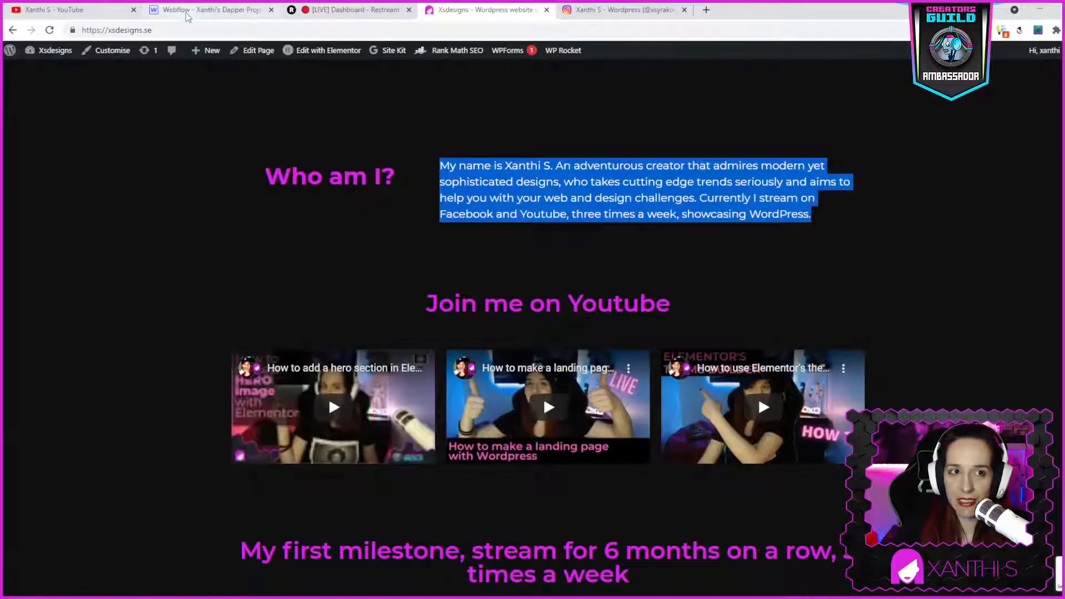
pyautogui.click(186, 13)
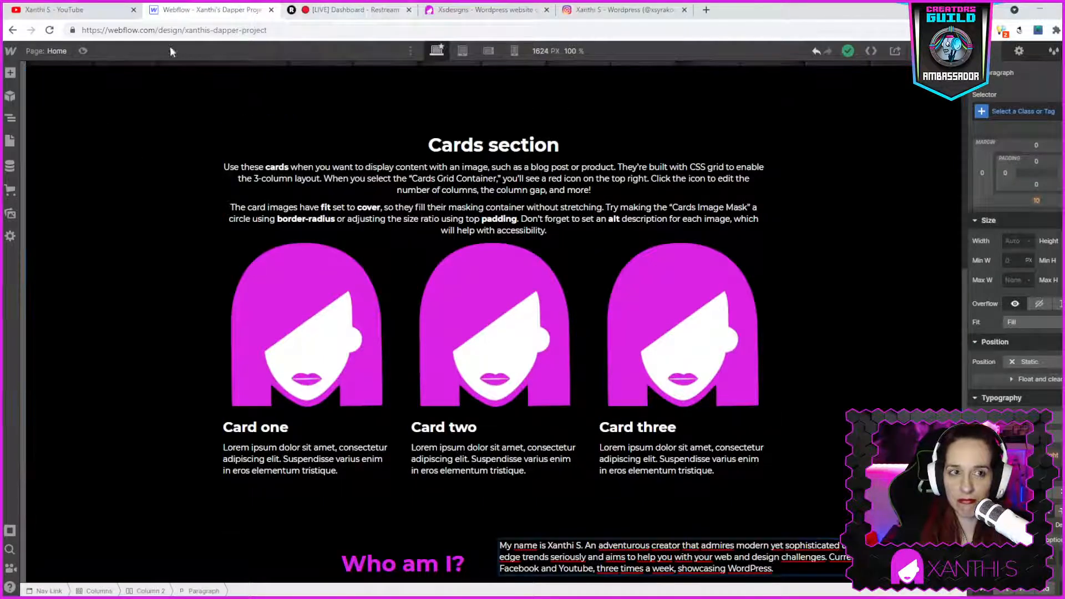
pyautogui.press('a')
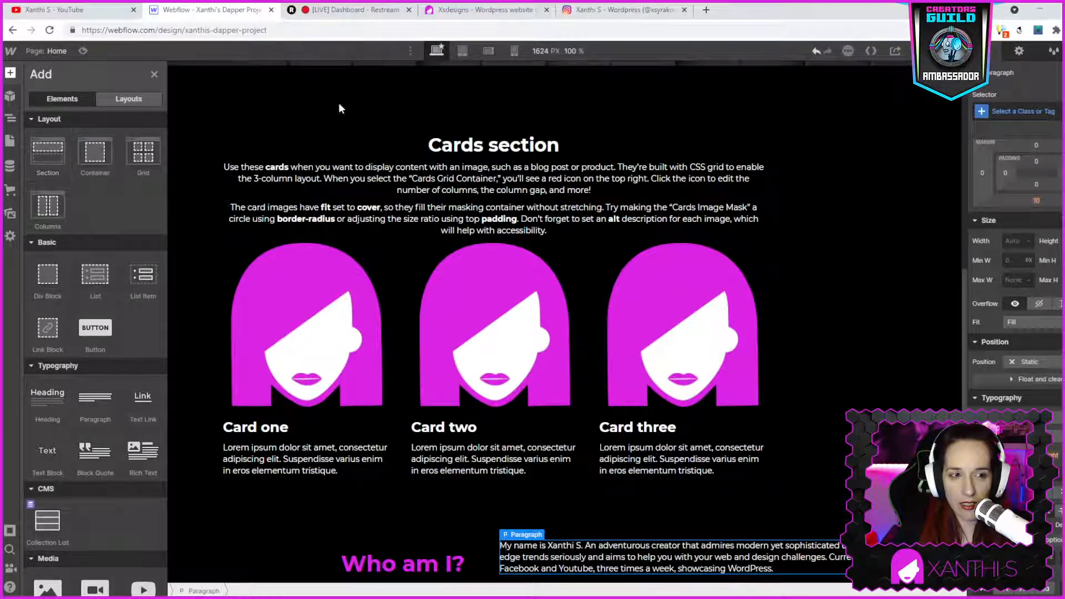
pyautogui.click(67, 142)
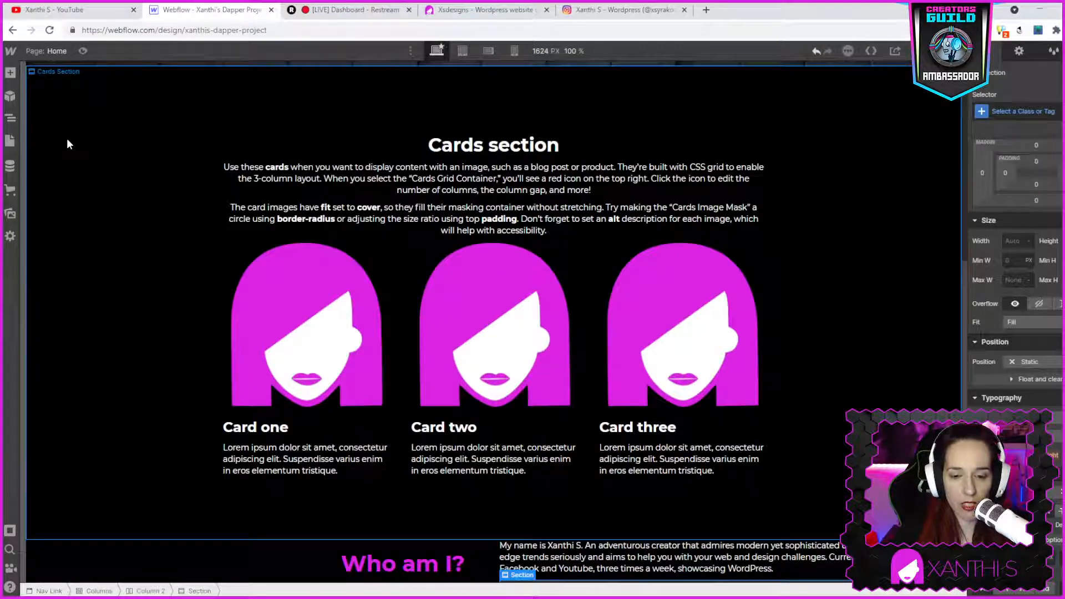
pyautogui.scroll(-1, 611, 388)
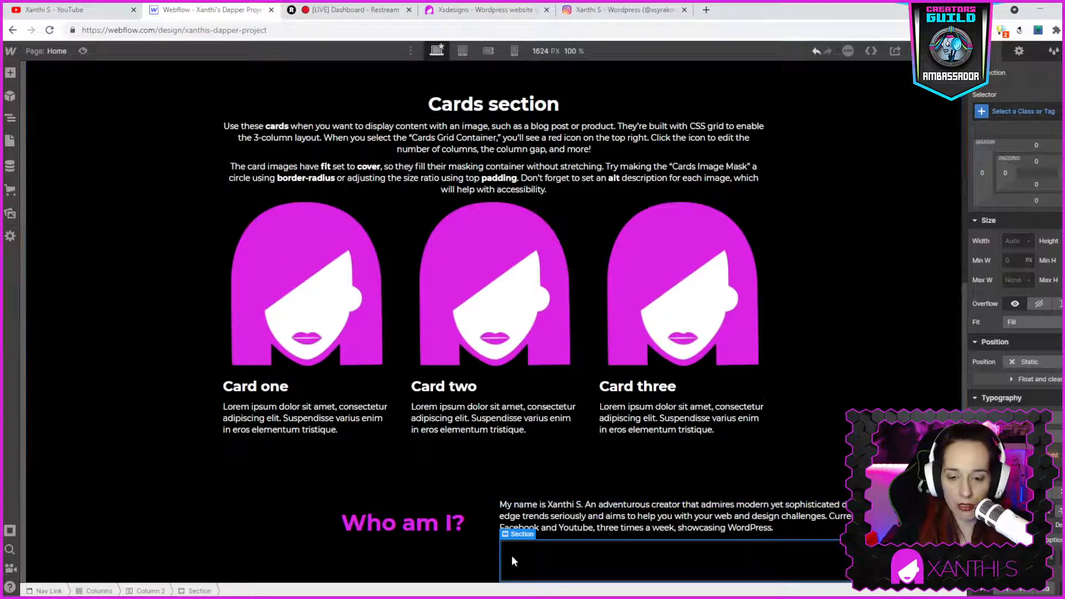
pyautogui.hotkey('ctrl', 'z')
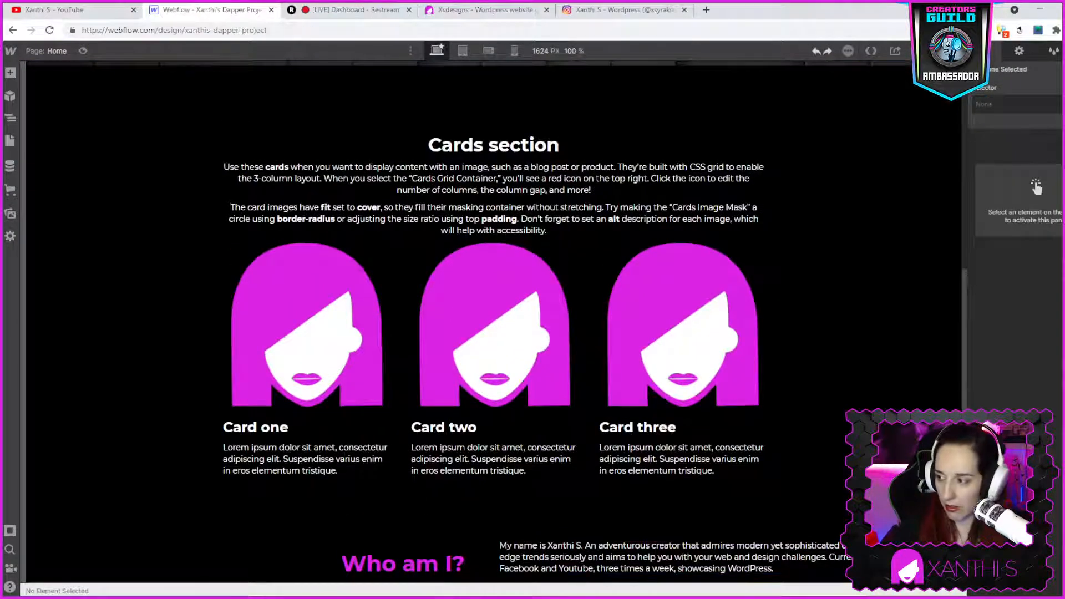
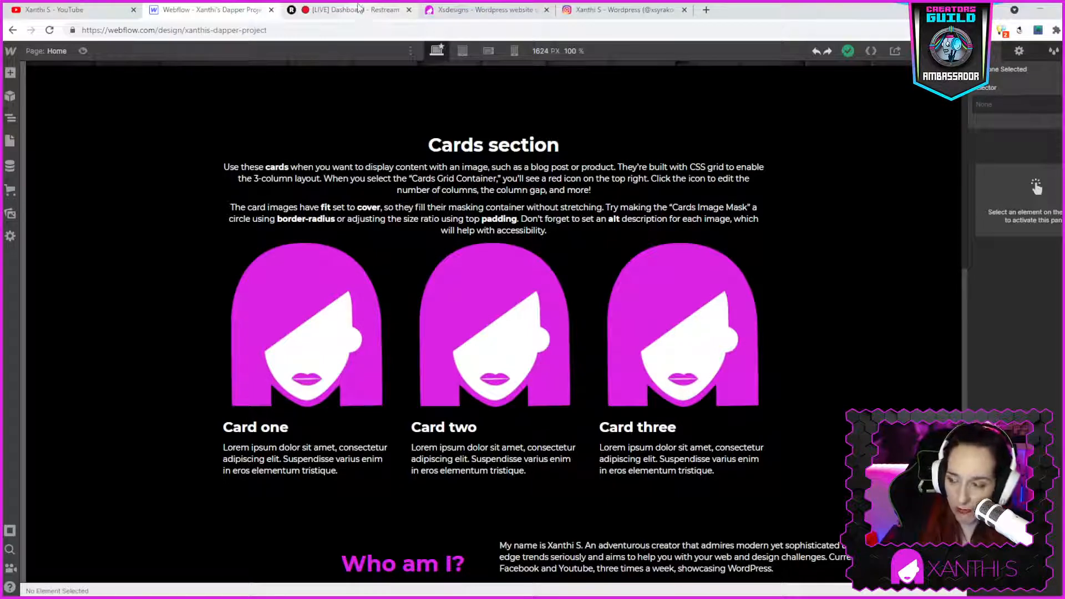
# - Compare the WordPress site's Who am I? section with the Webflow page's cards and Who am I? sections
pyautogui.click(482, 9)
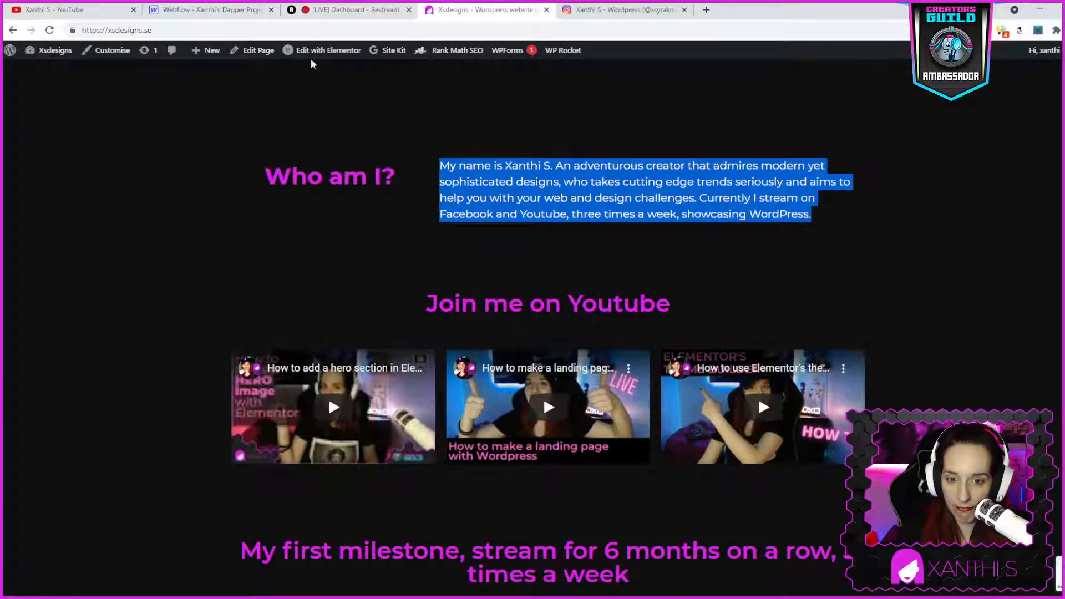
pyautogui.click(205, 10)
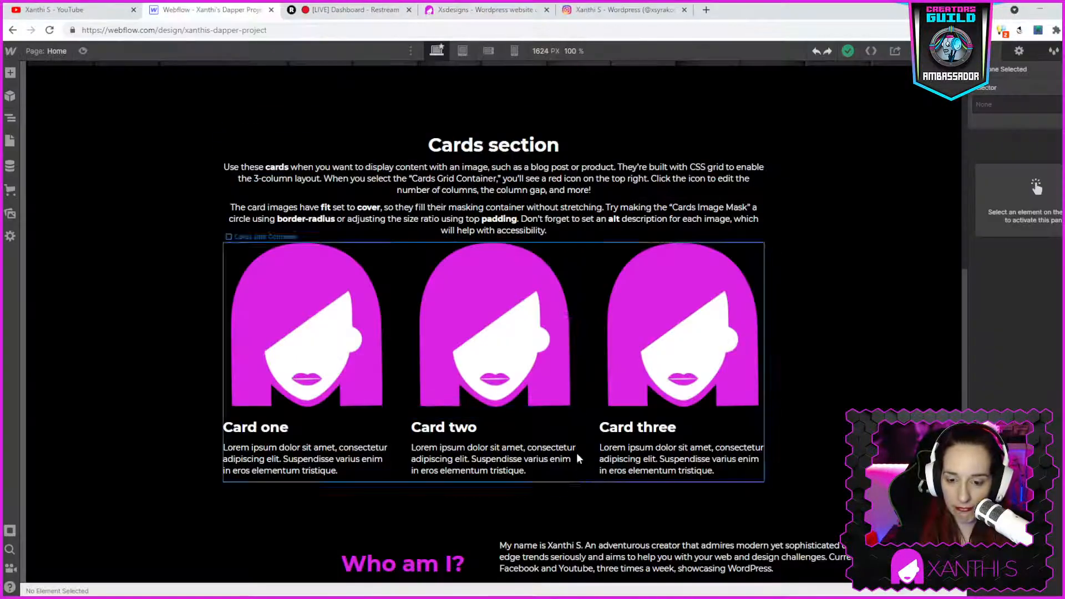
pyautogui.click(468, 13)
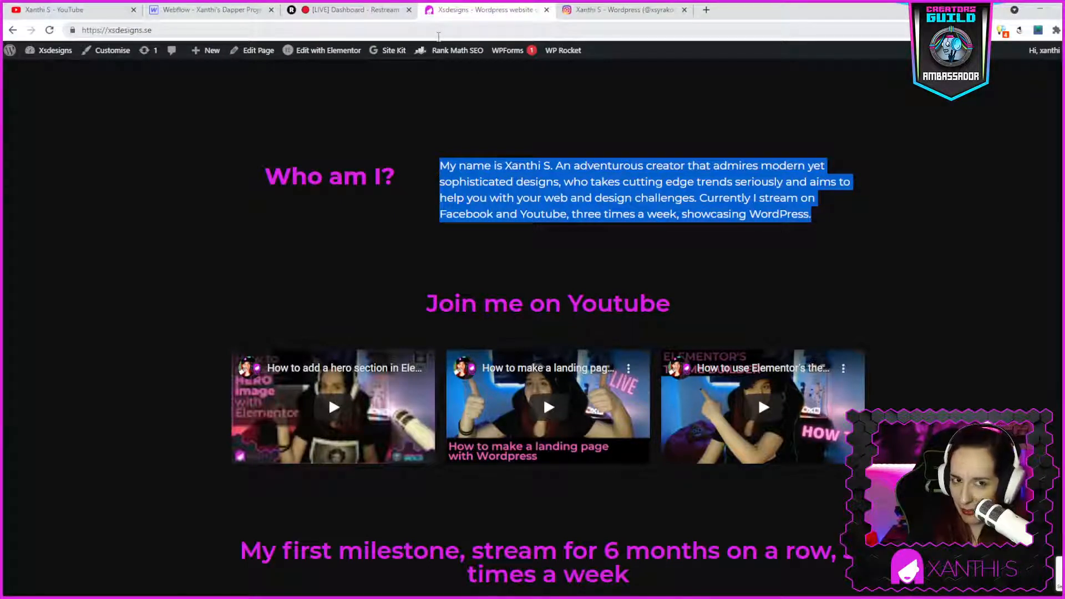
pyautogui.click(242, 15)
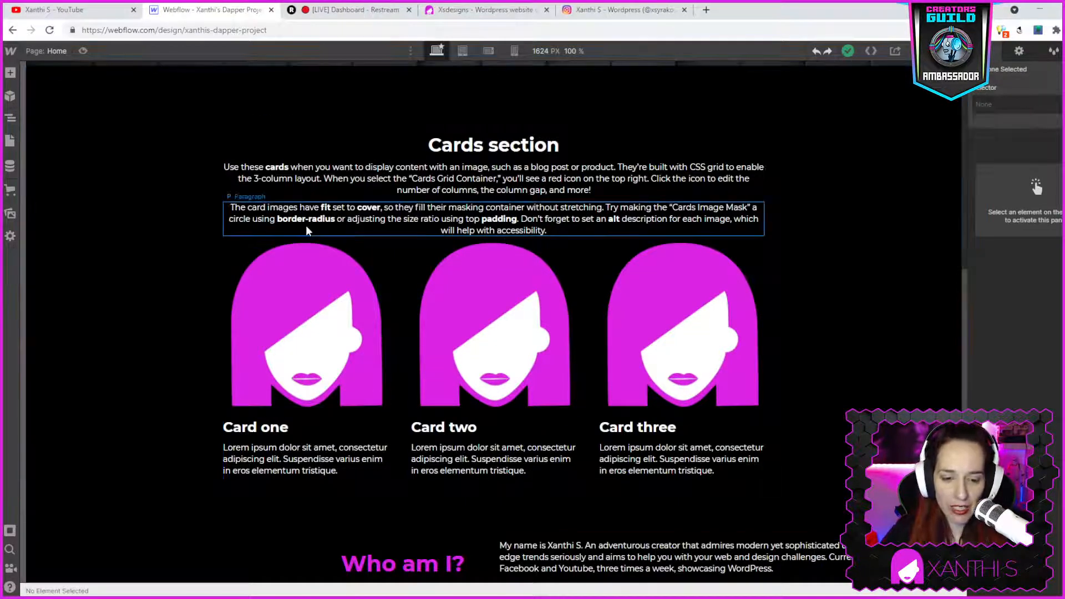
# - Add a new Section below the Who am I? section on the Webflow page
pyautogui.click(10, 75)
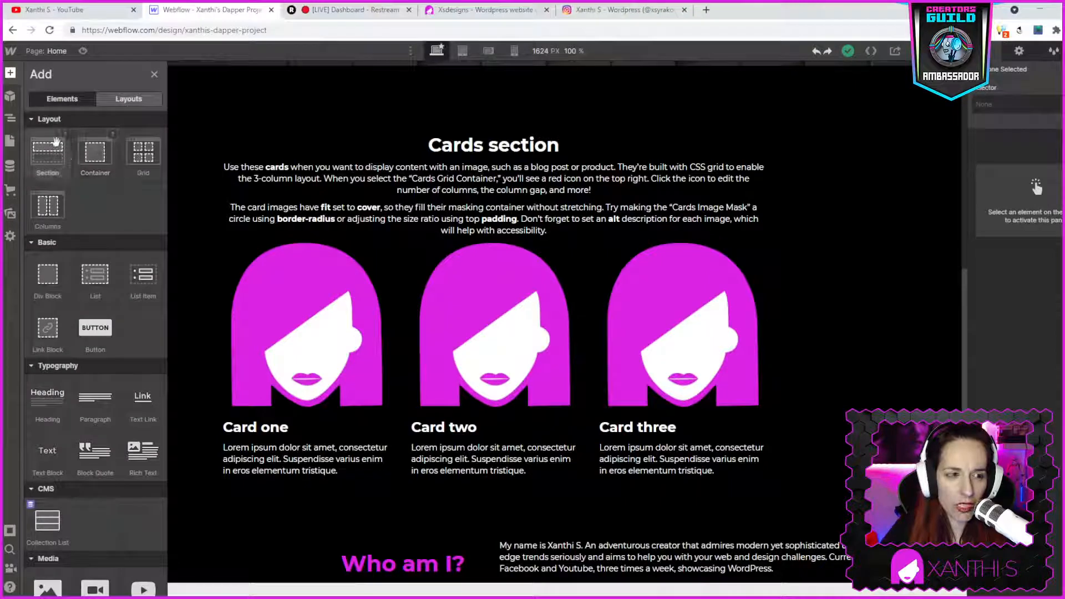
pyautogui.click(46, 151)
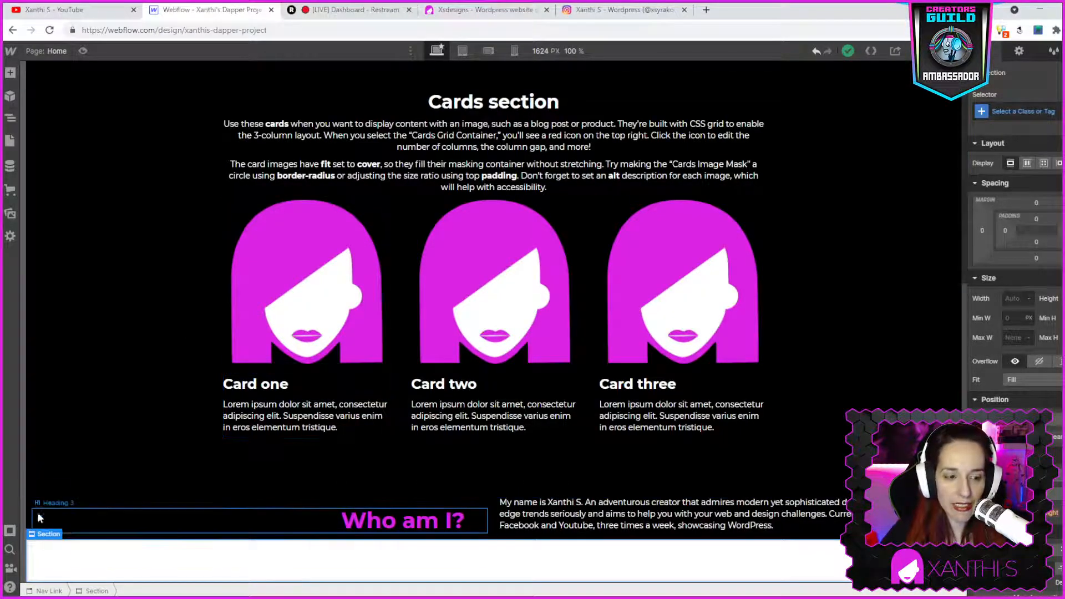
pyautogui.scroll(-4, 1020, 310)
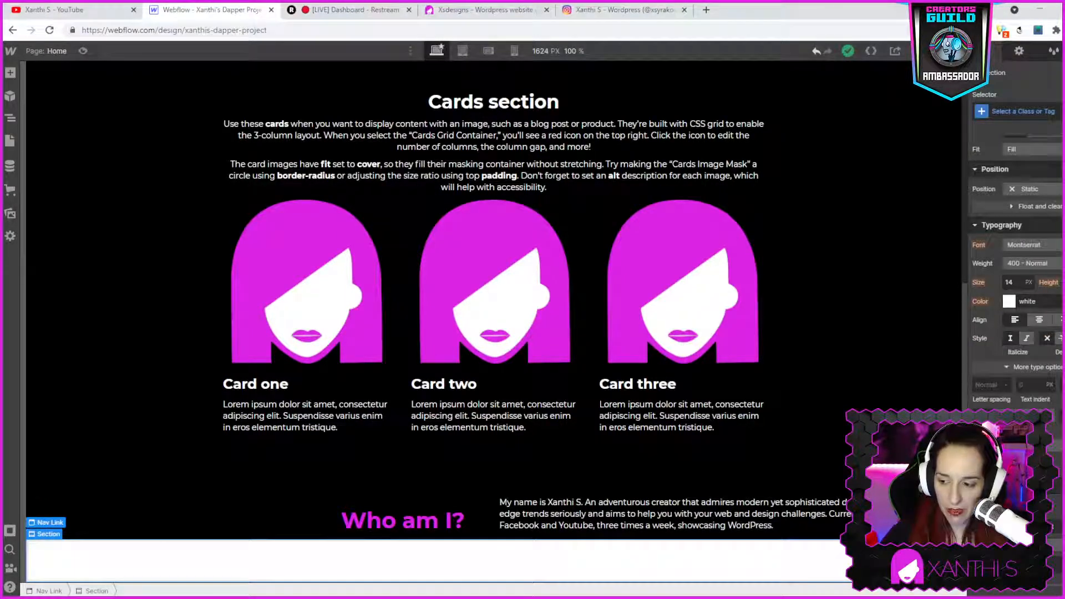
pyautogui.click(1008, 526)
pyautogui.click(977, 424)
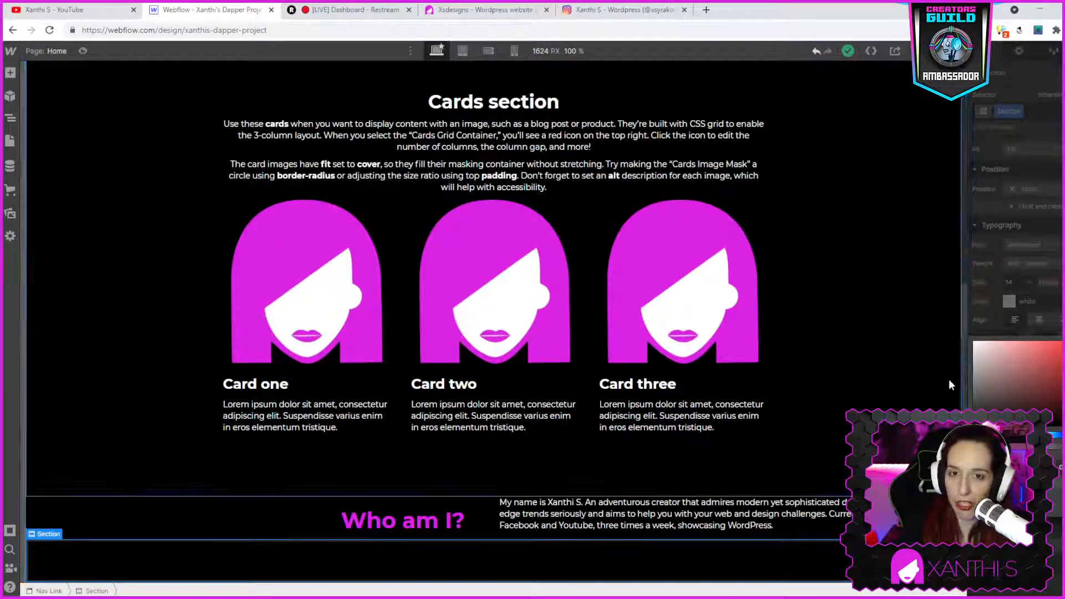
# - Review the WordPress site's sections around Who am I?, including the Join me on Youtube block
pyautogui.click(483, 9)
pyautogui.scroll(-5, 685, 428)
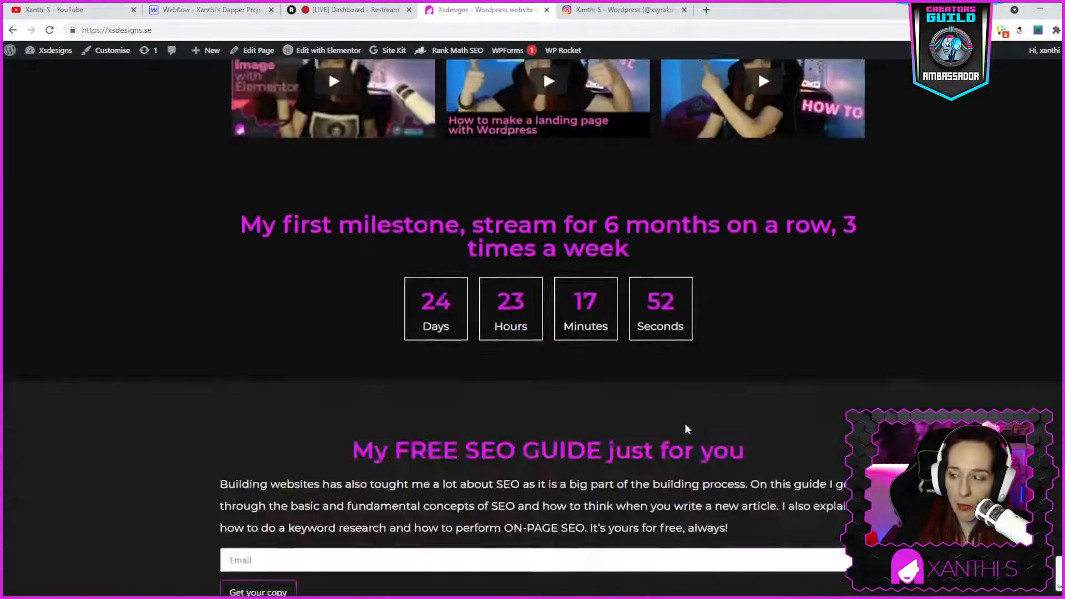
pyautogui.scroll(10, 684, 424)
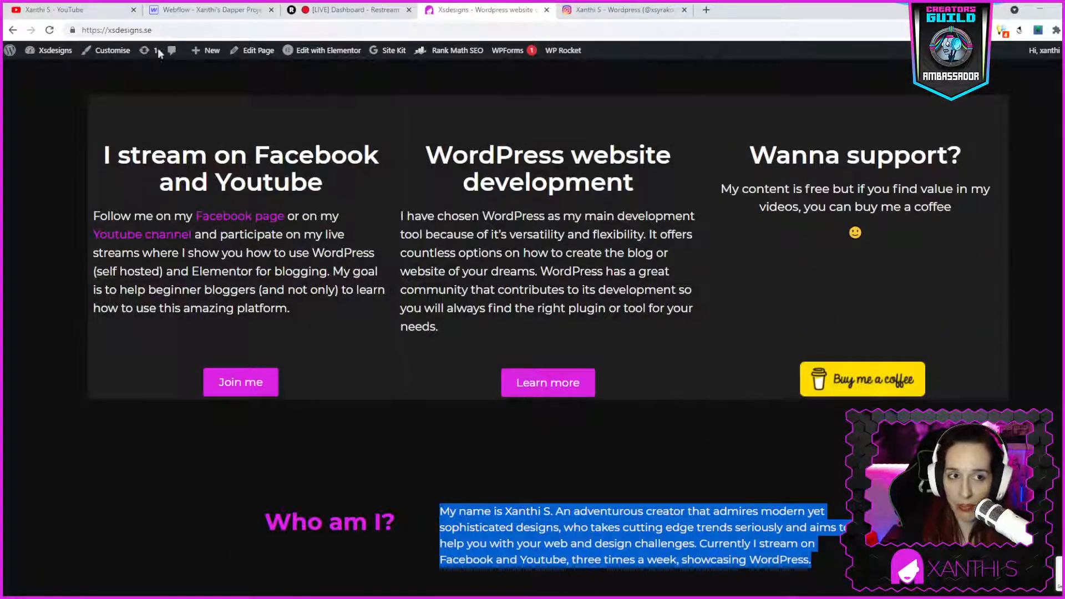
pyautogui.click(183, 10)
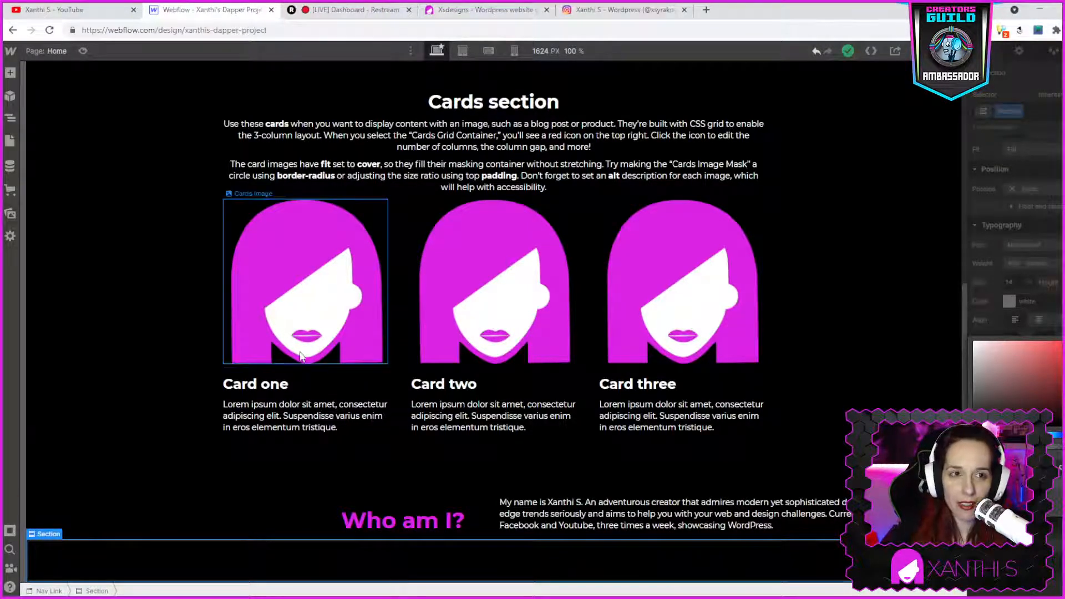
pyautogui.click(10, 74)
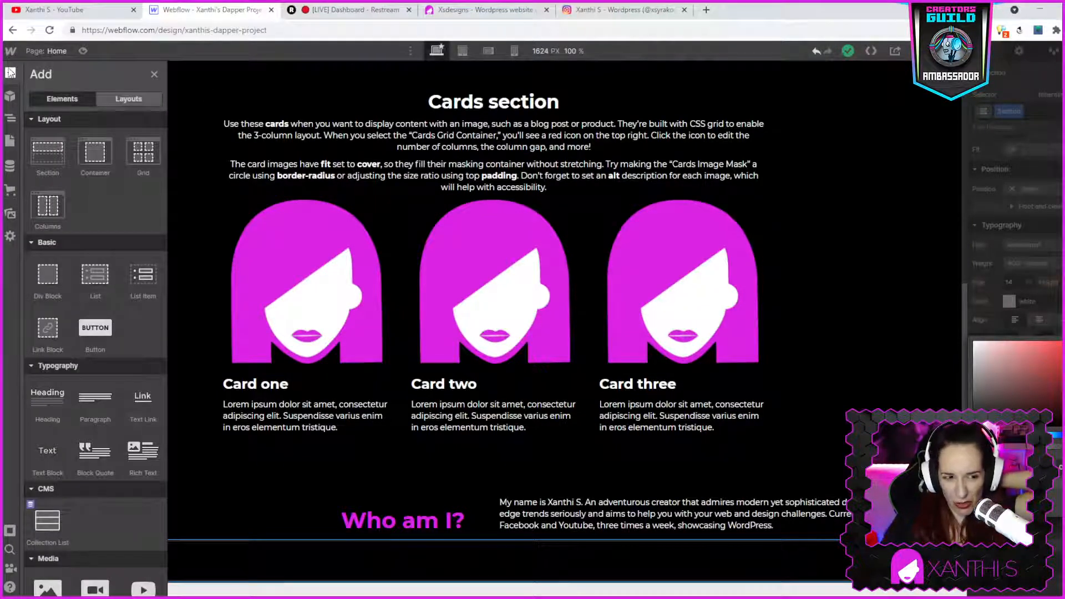
pyautogui.click(487, 12)
pyautogui.scroll(-5, 647, 304)
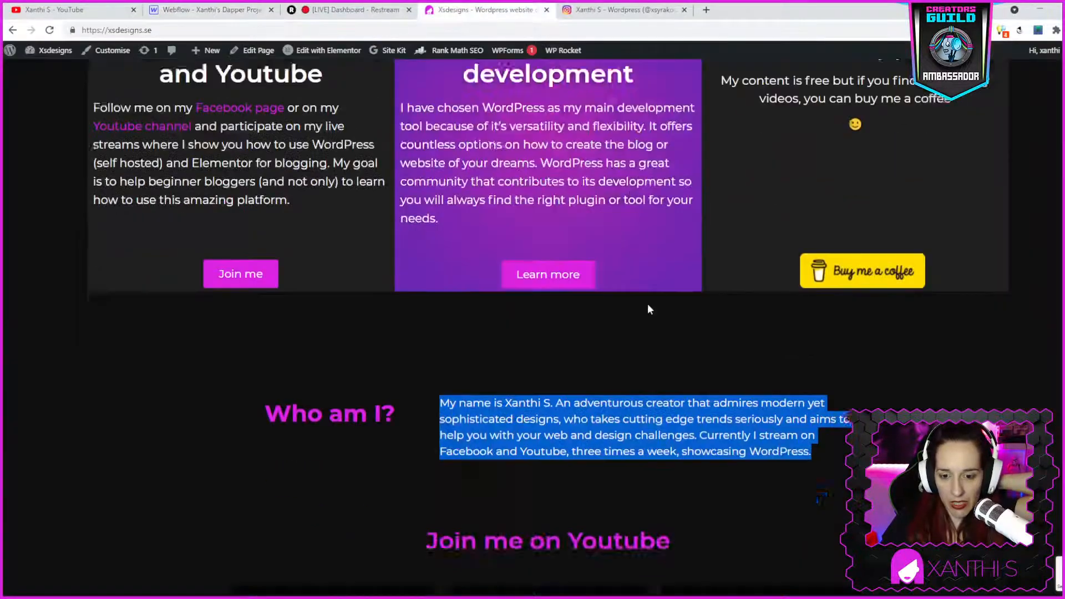
pyautogui.click(195, 6)
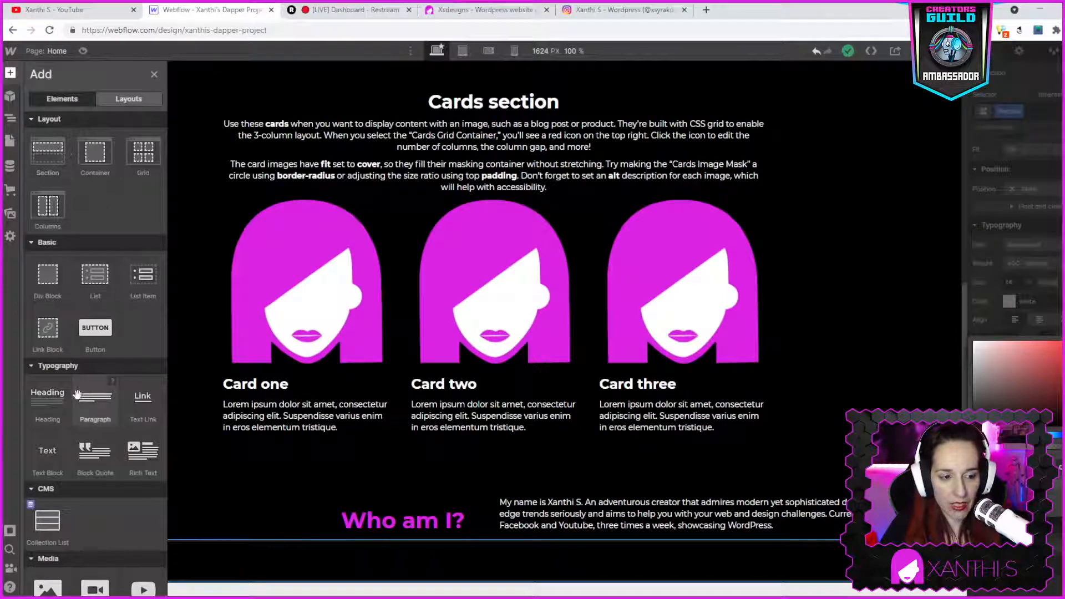
pyautogui.moveTo(54, 402); pyautogui.dragTo(526, 566)
pyautogui.hotkey('ctrl', 'z')
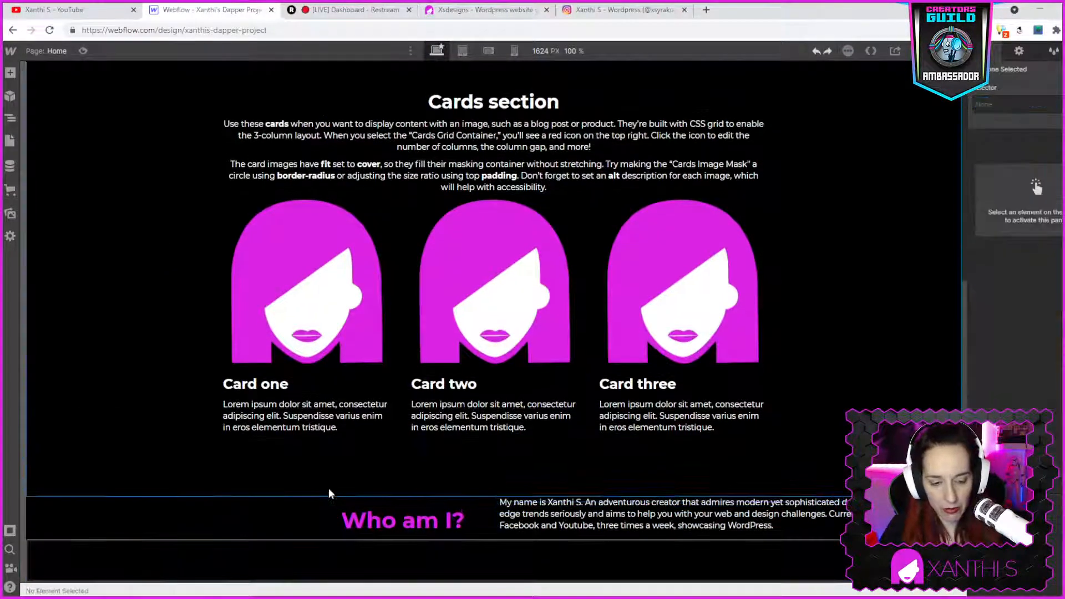
pyautogui.click(10, 75)
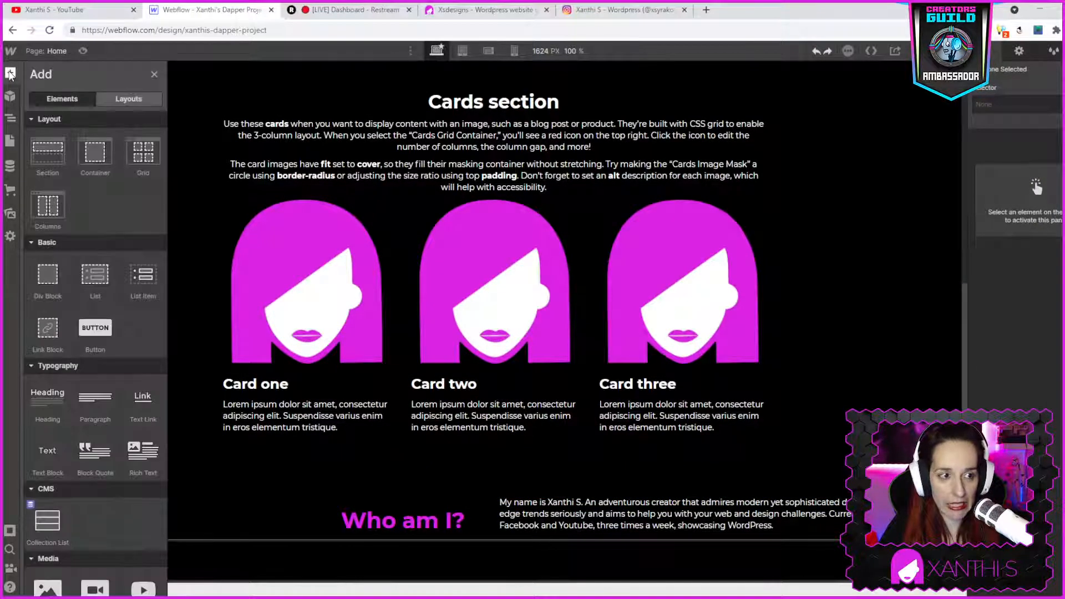
pyautogui.scroll(-3, 96, 348)
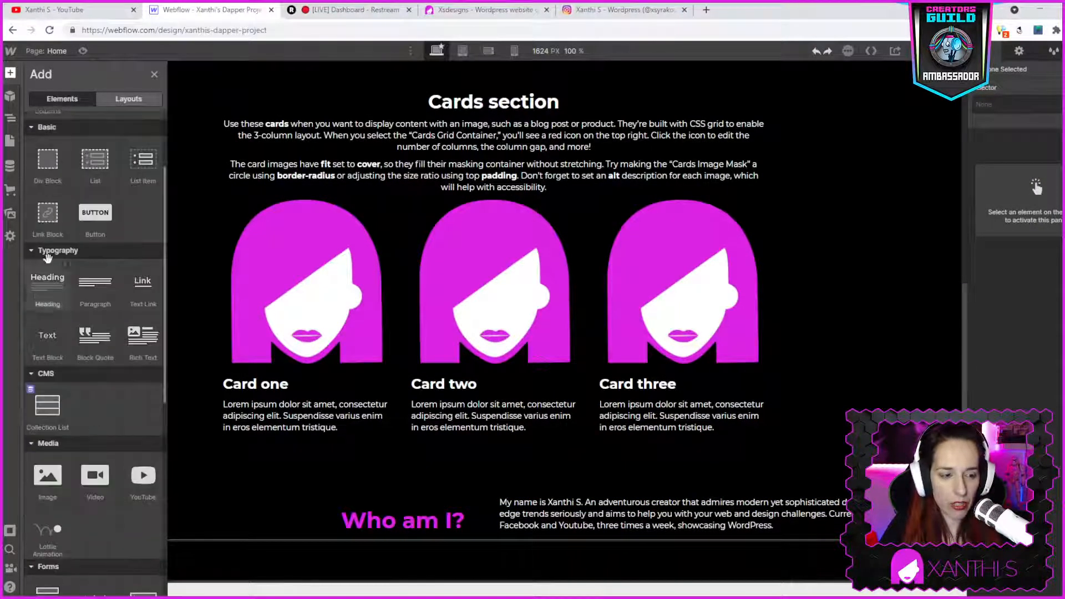
pyautogui.click(47, 281)
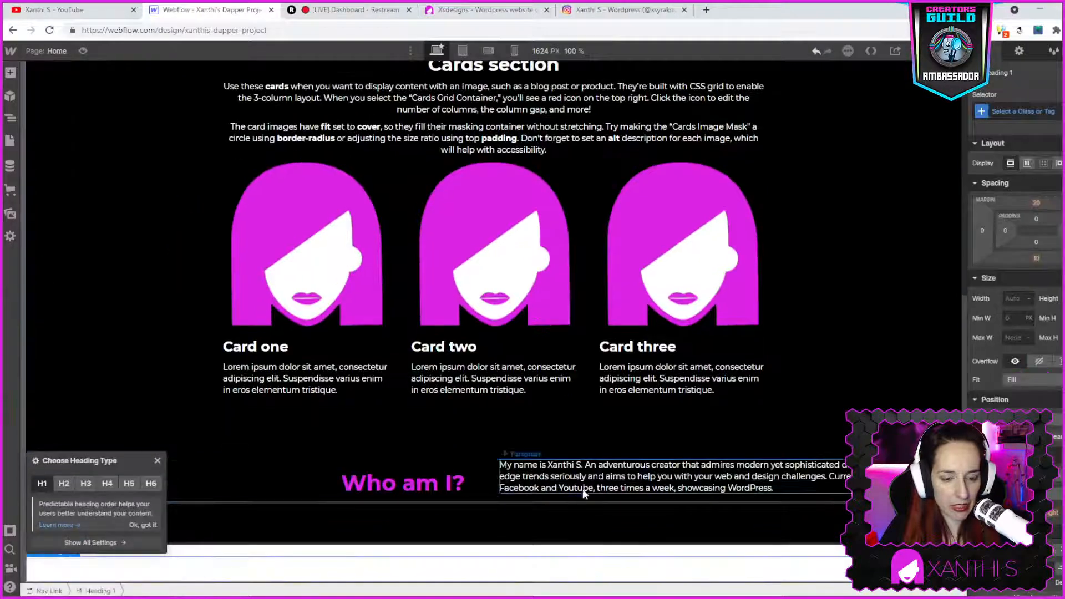
pyautogui.click(158, 460)
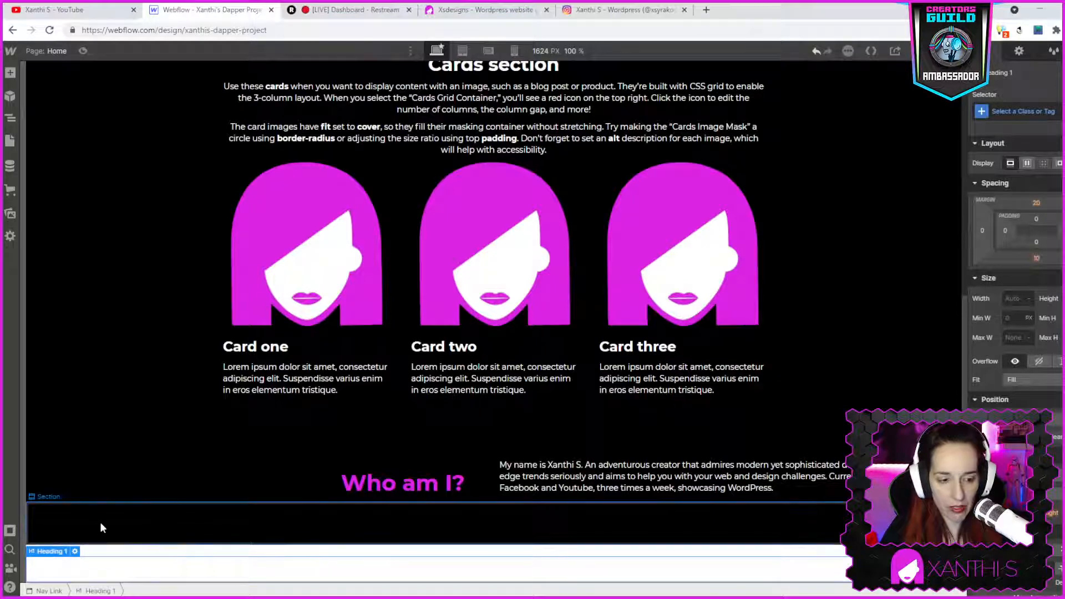
pyautogui.moveTo(60, 574); pyautogui.dragTo(119, 527)
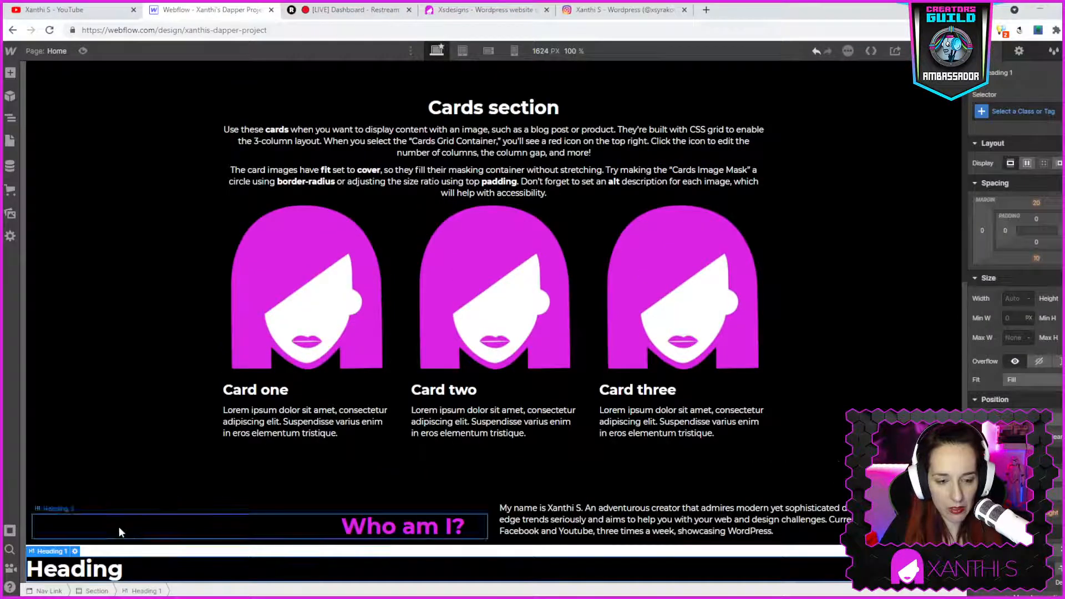
pyautogui.click(92, 552)
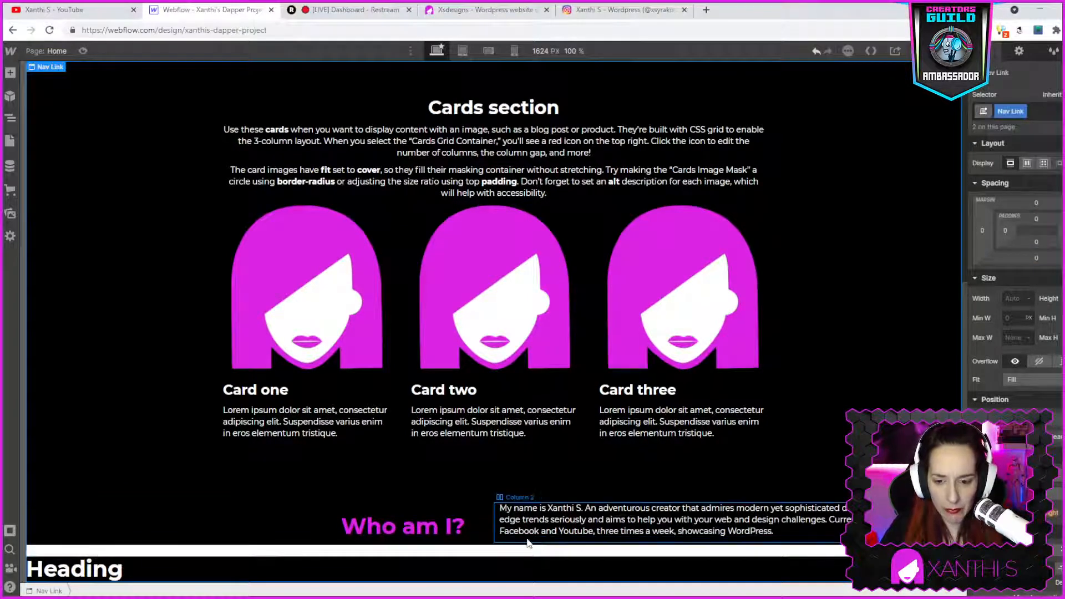
pyautogui.hotkey('ctrl', 'z')
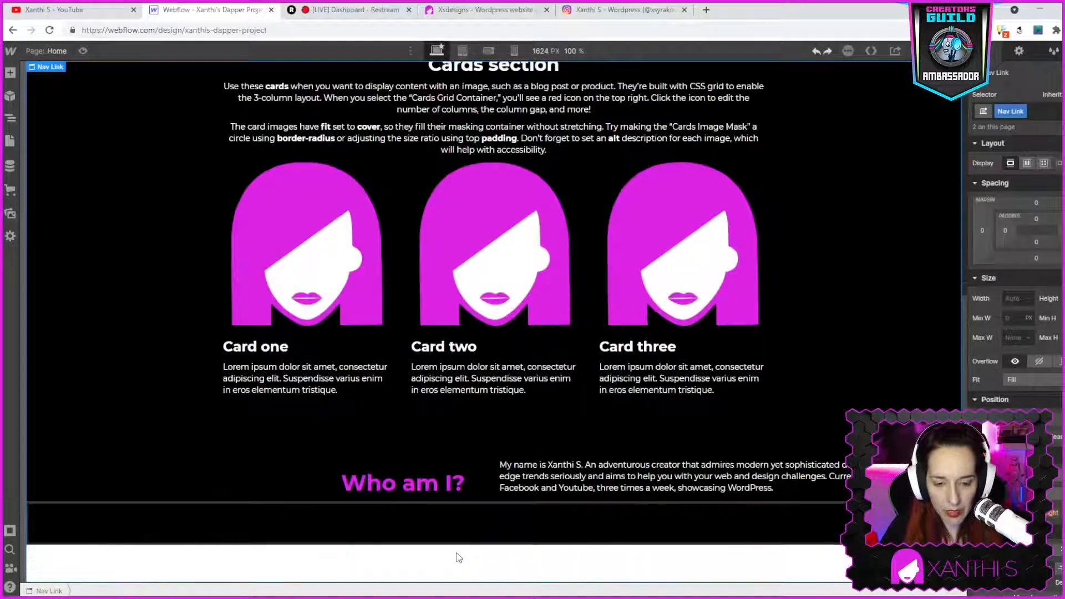
# - Add a Container inside the new section below Who am I?
pyautogui.click(277, 518)
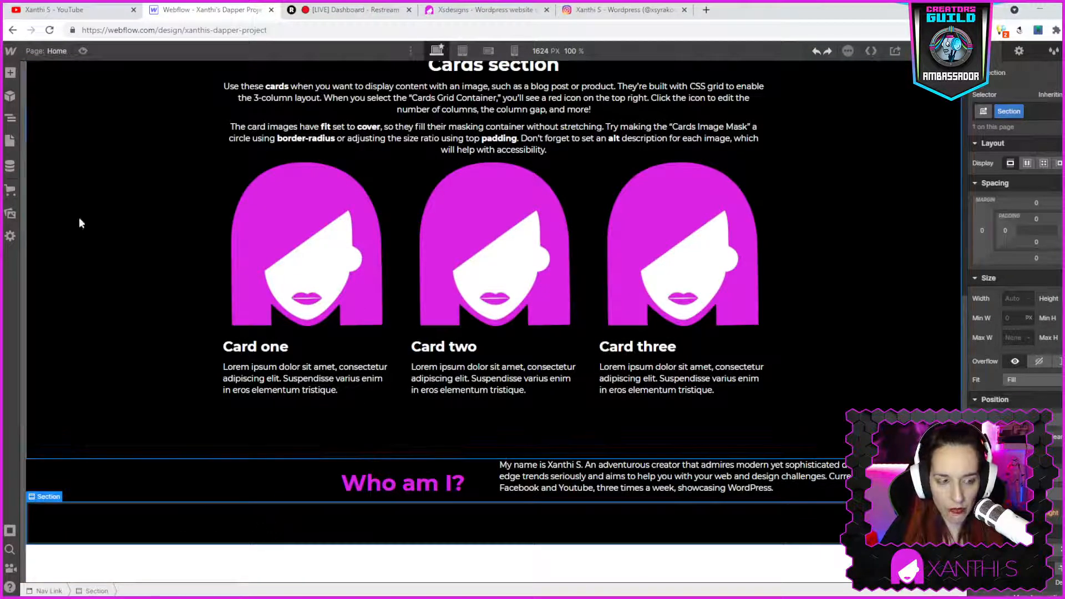
pyautogui.click(10, 73)
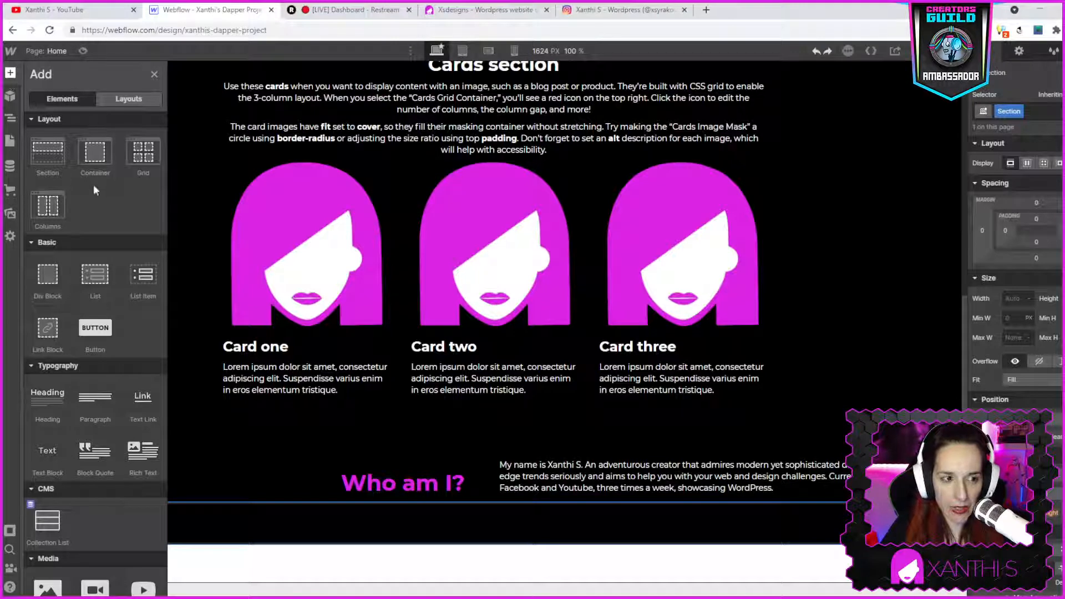
pyautogui.moveTo(95, 157); pyautogui.dragTo(484, 521)
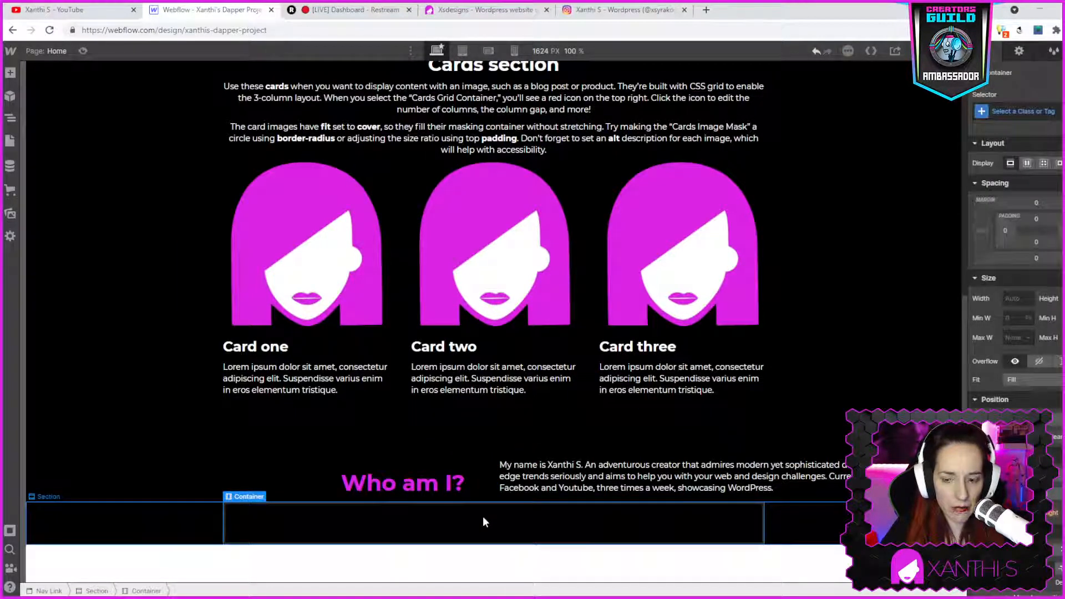
# - Add a heading inside the container and change its text to Join me on Youtube
pyautogui.click(10, 73)
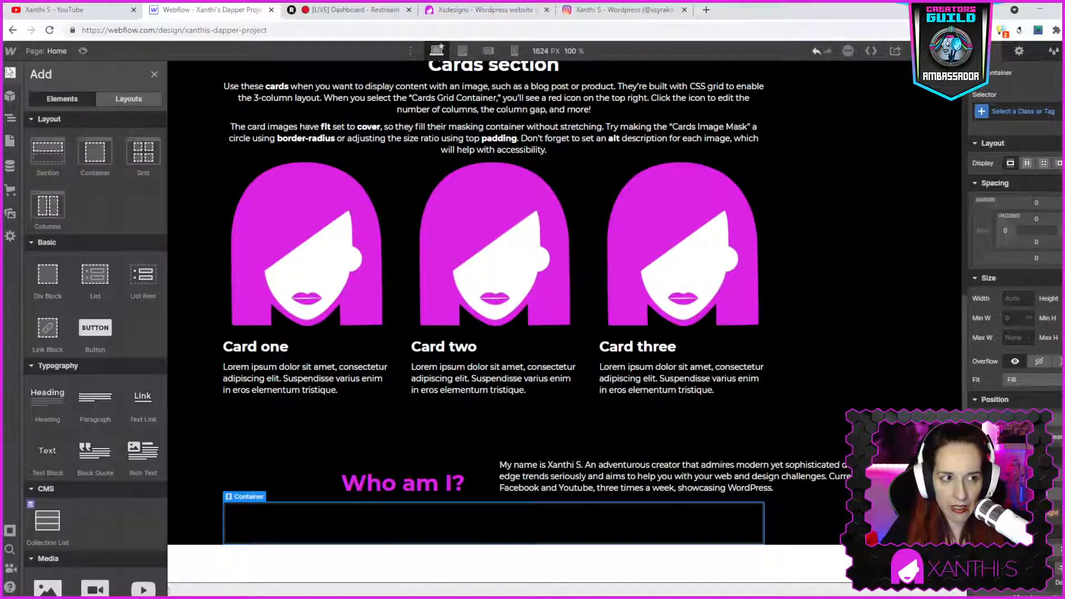
pyautogui.moveTo(55, 407); pyautogui.dragTo(487, 527)
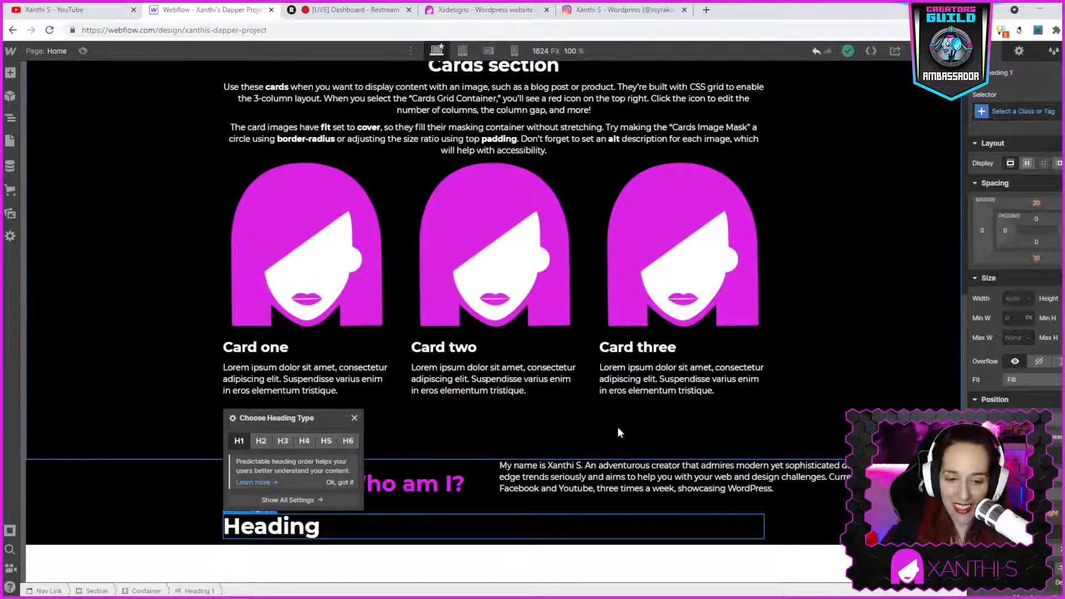
pyautogui.doubleClick(321, 521)
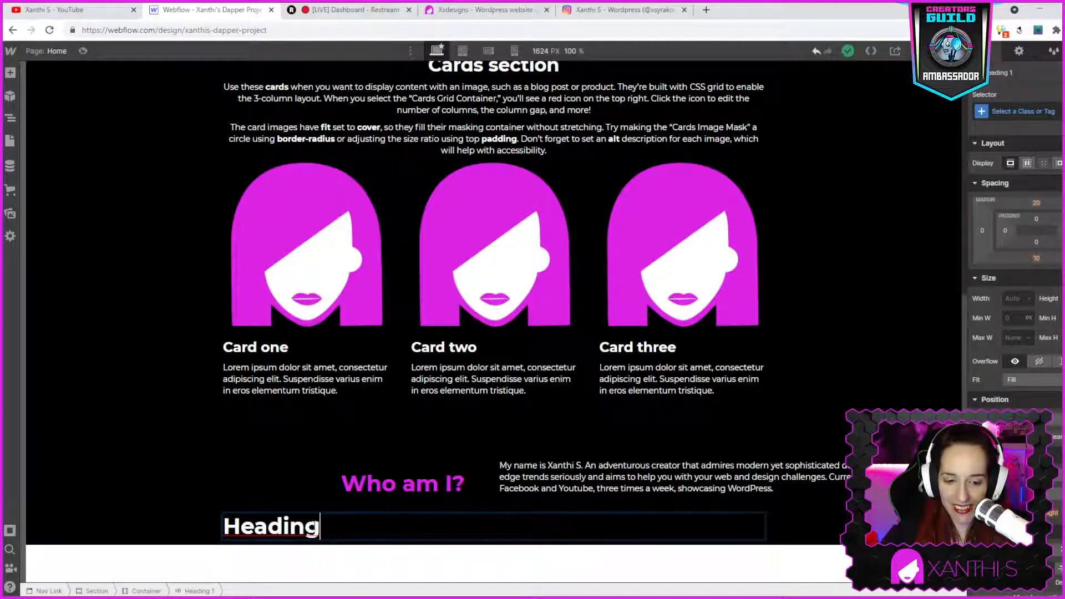
pyautogui.doubleClick(264, 527)
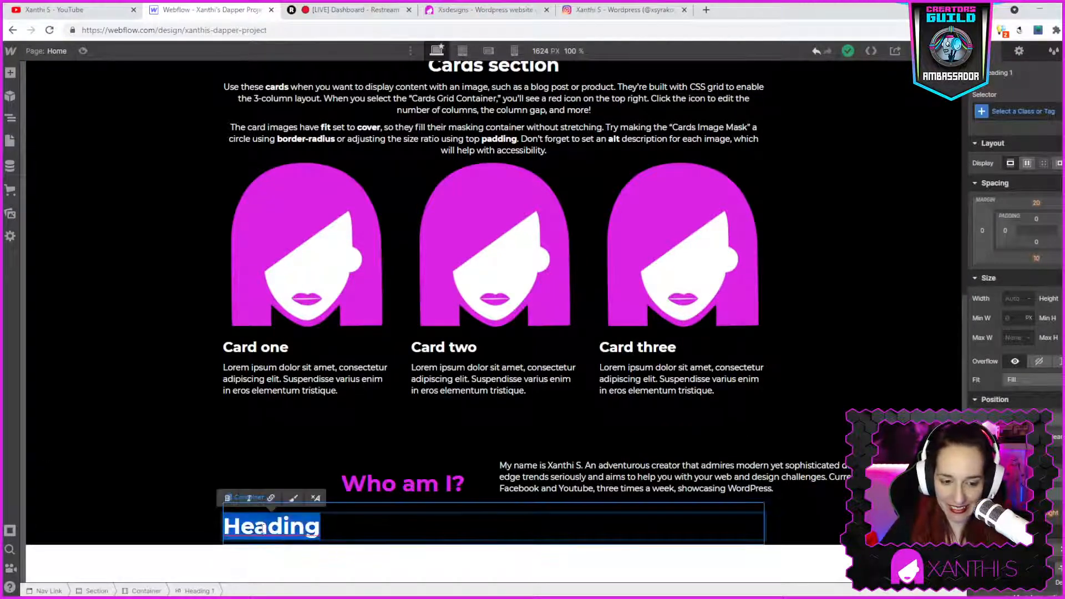
pyautogui.write('Join me')
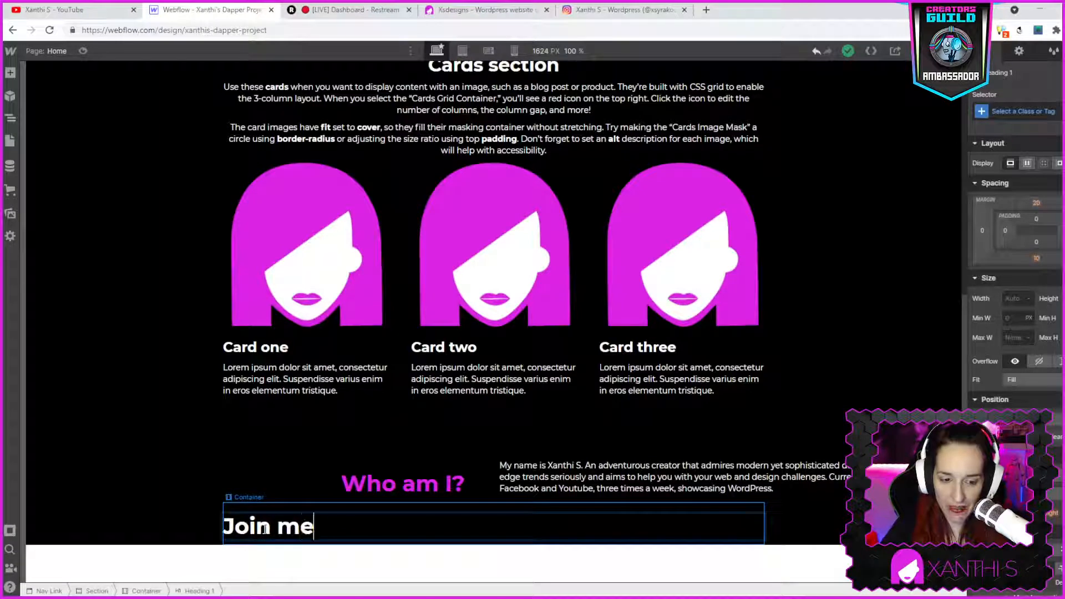
pyautogui.write(' on Youtube')
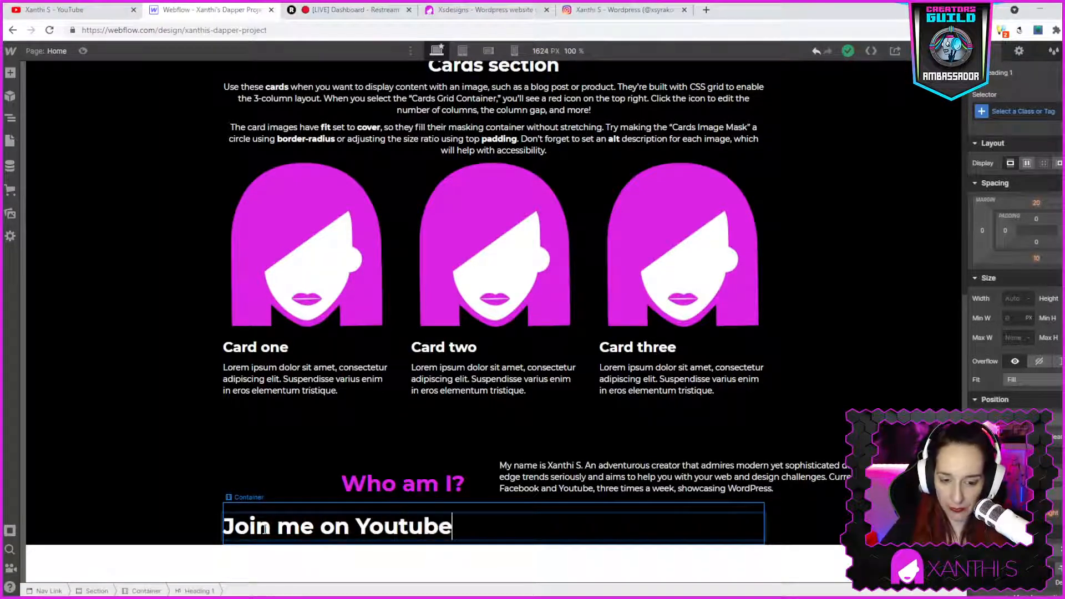
# - Set the Join me on Youtube heading's color to magenta #db24e3 and center-align it
pyautogui.scroll(-1, 1015, 361)
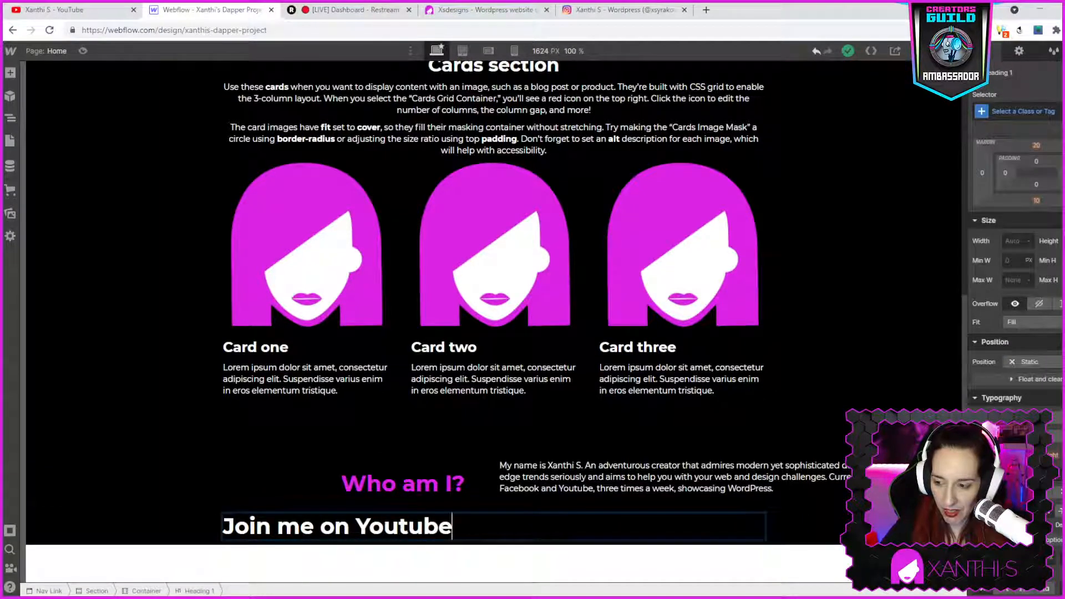
pyautogui.click(1010, 475)
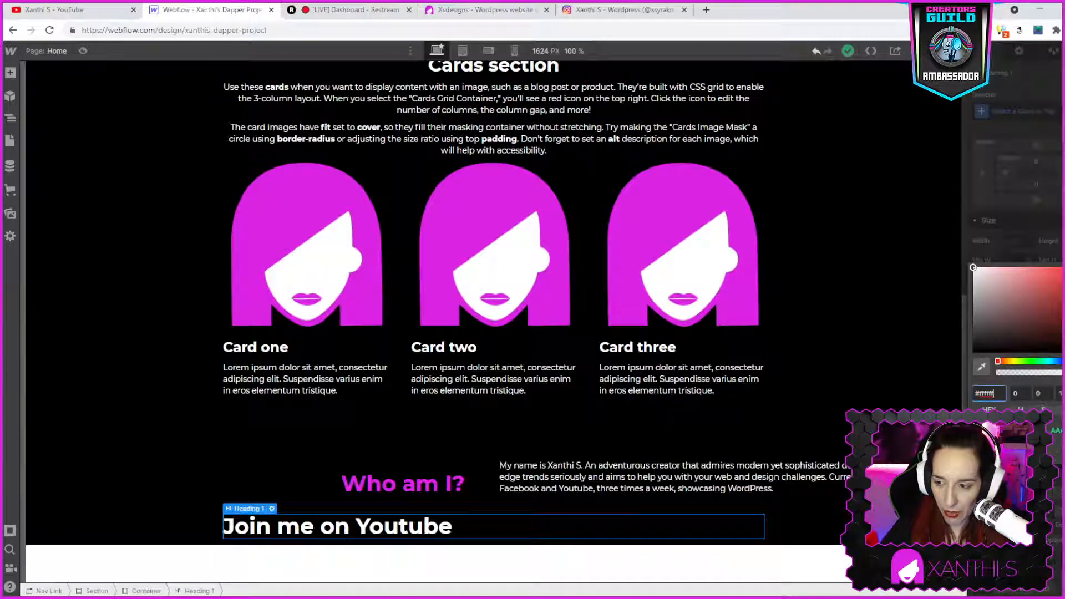
pyautogui.click(982, 465)
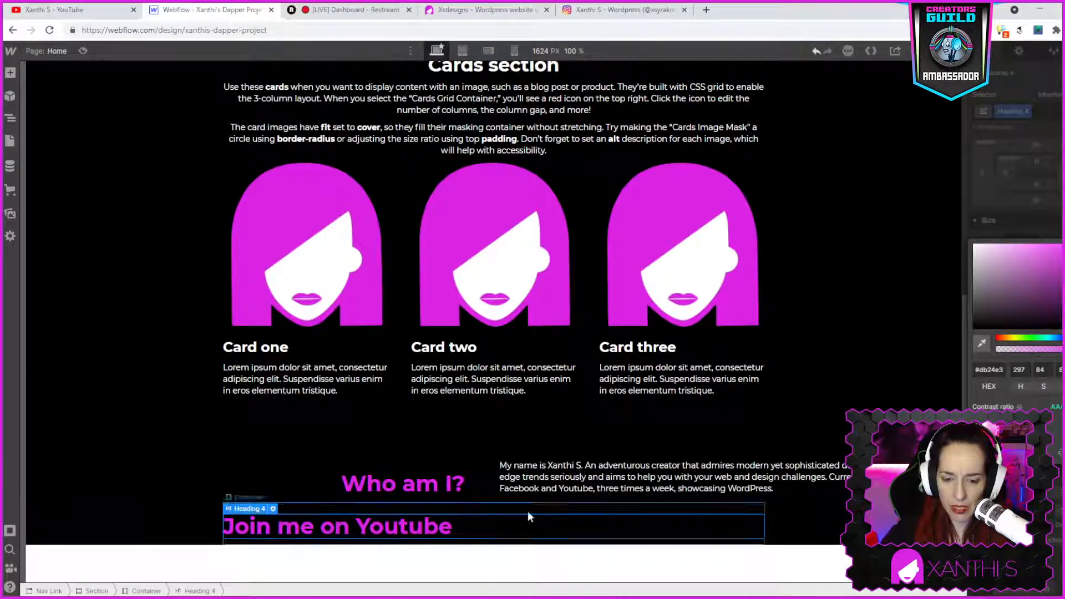
pyautogui.click(1049, 494)
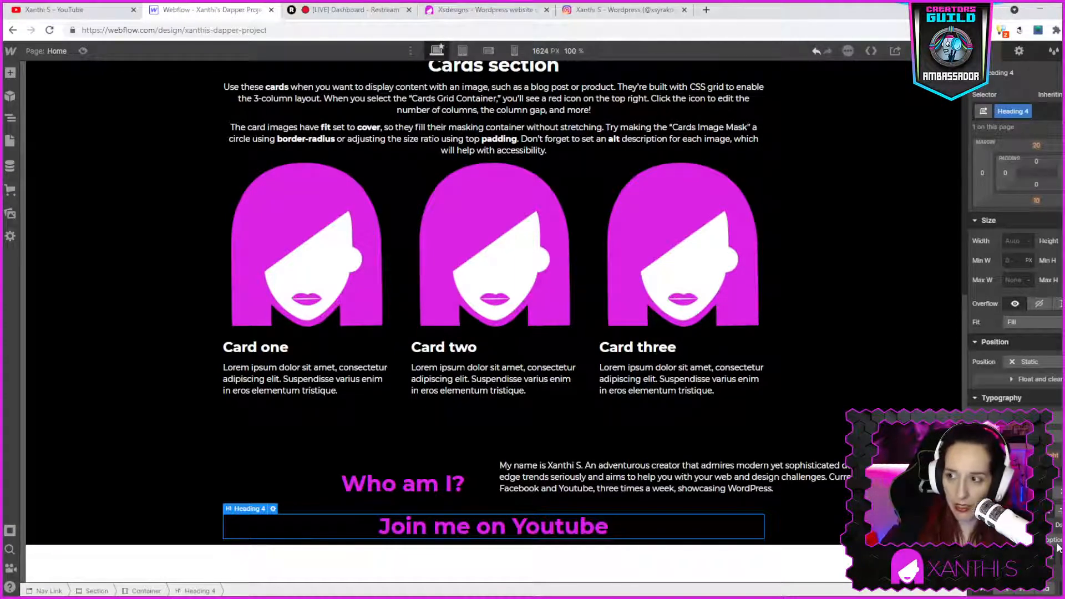
# - Check which style the Join me on Youtube heading's margin value is inherited from
pyautogui.click(1037, 144)
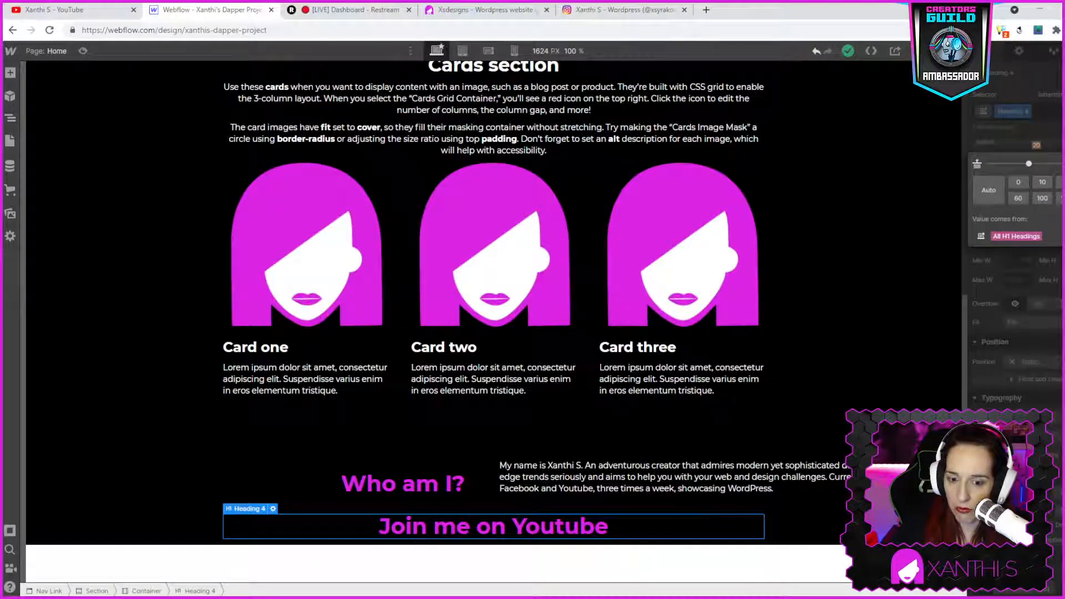
pyautogui.click(1062, 182)
pyautogui.scroll(-1, 924, 355)
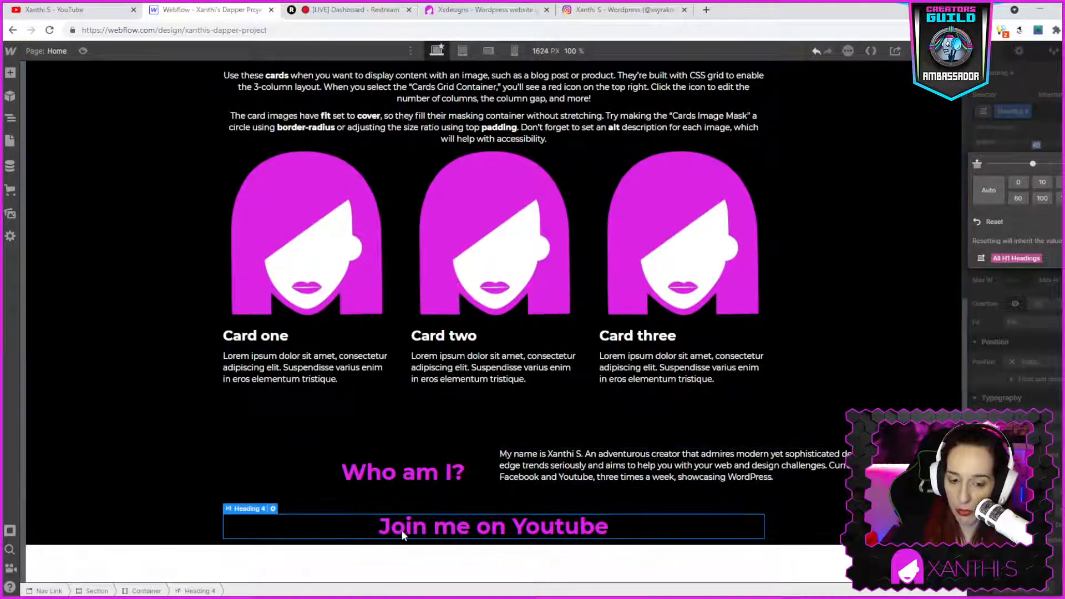
# - Delete the extra Heading 1 element below the Join me on Youtube heading
pyautogui.click(325, 572)
pyautogui.rightClick(324, 572)
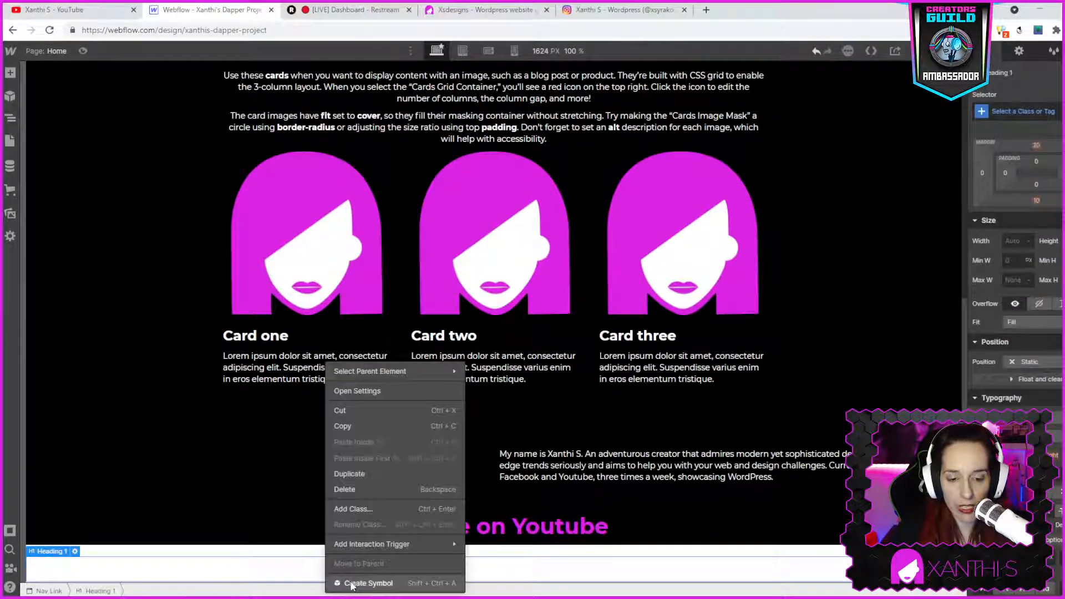
pyautogui.click(335, 491)
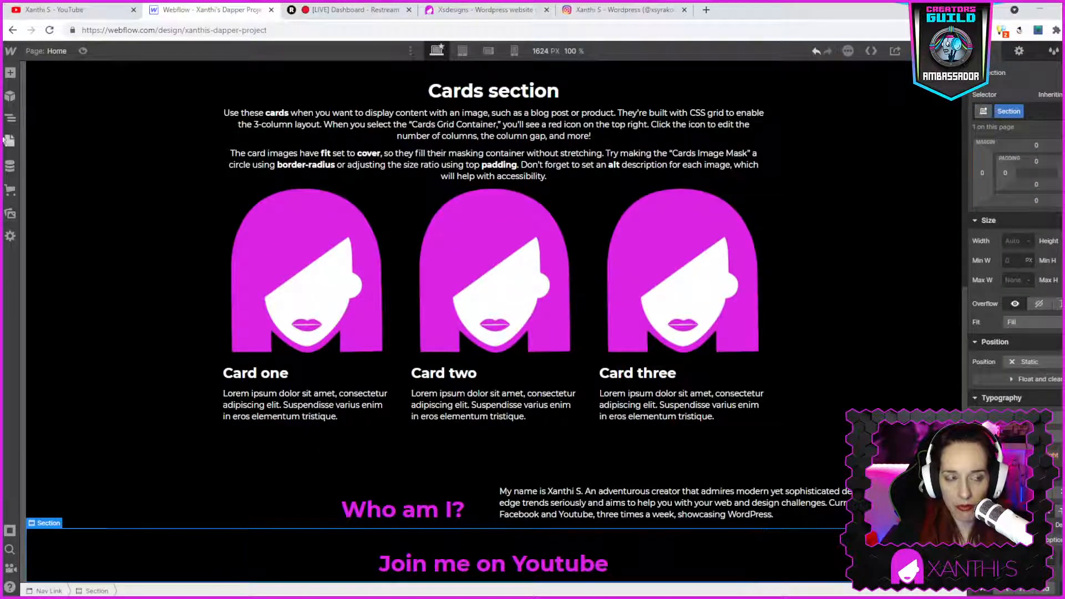
# - Try to drag a new Section into the section holding the Join me on Youtube heading
pyautogui.click(10, 76)
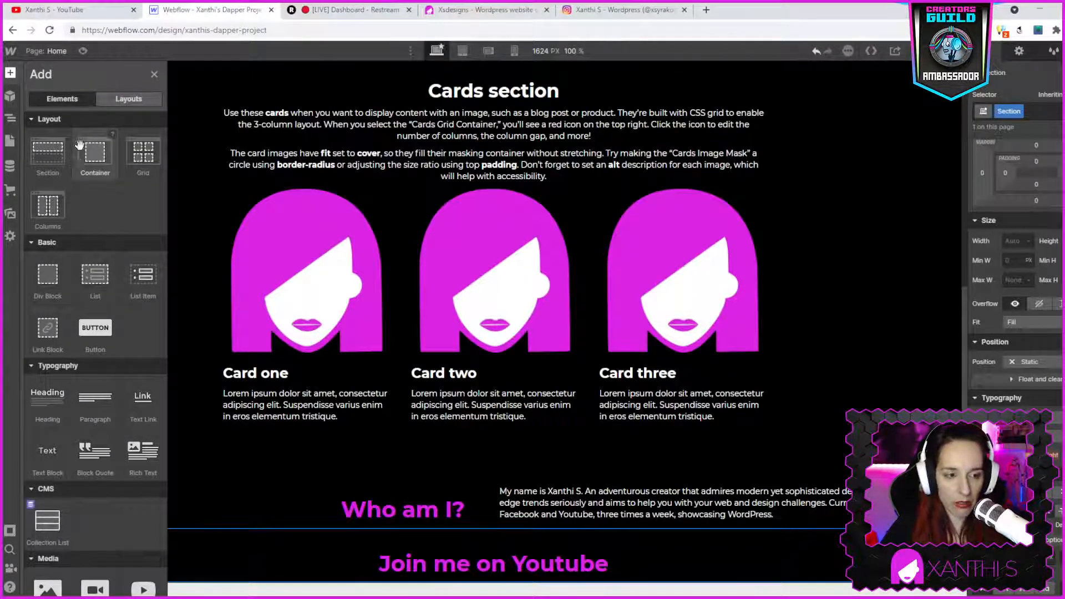
pyautogui.scroll(-3, 115, 374)
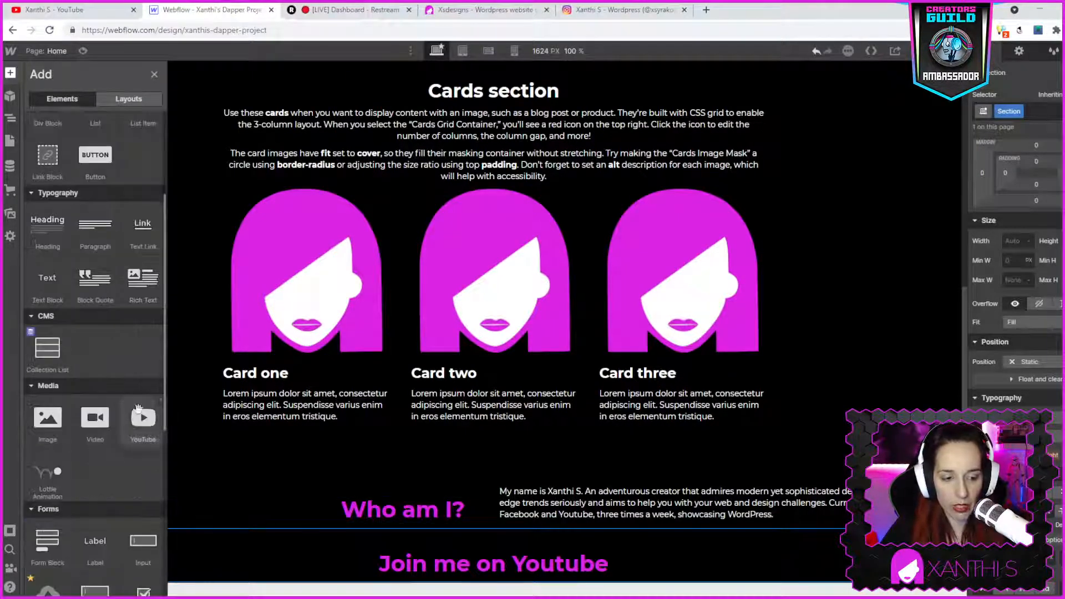
pyautogui.scroll(3, 101, 217)
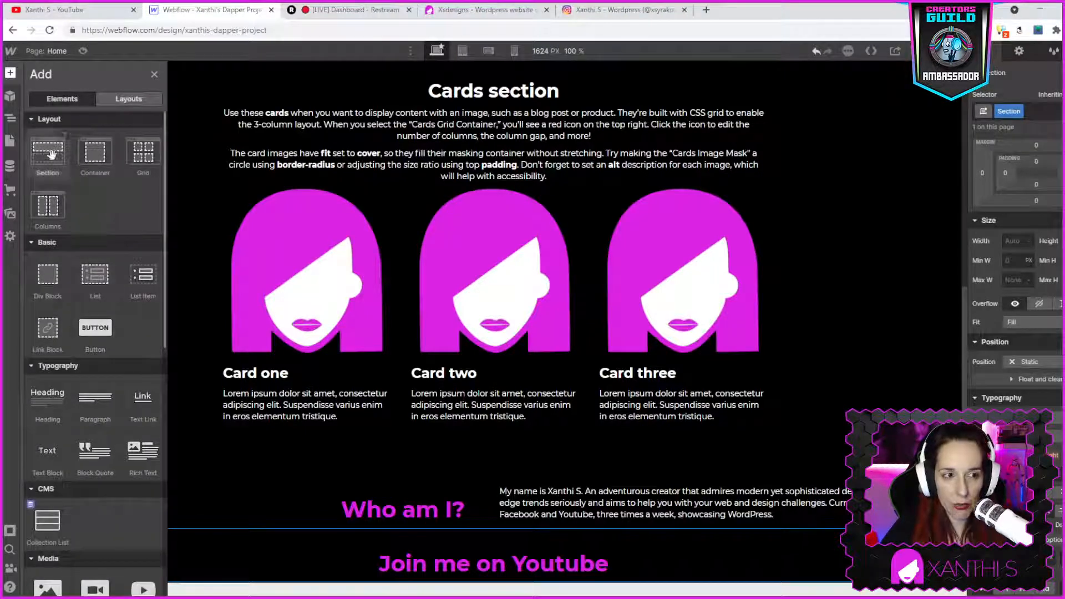
pyautogui.moveTo(49, 148); pyautogui.dragTo(435, 581)
pyautogui.scroll(4, 240, 304)
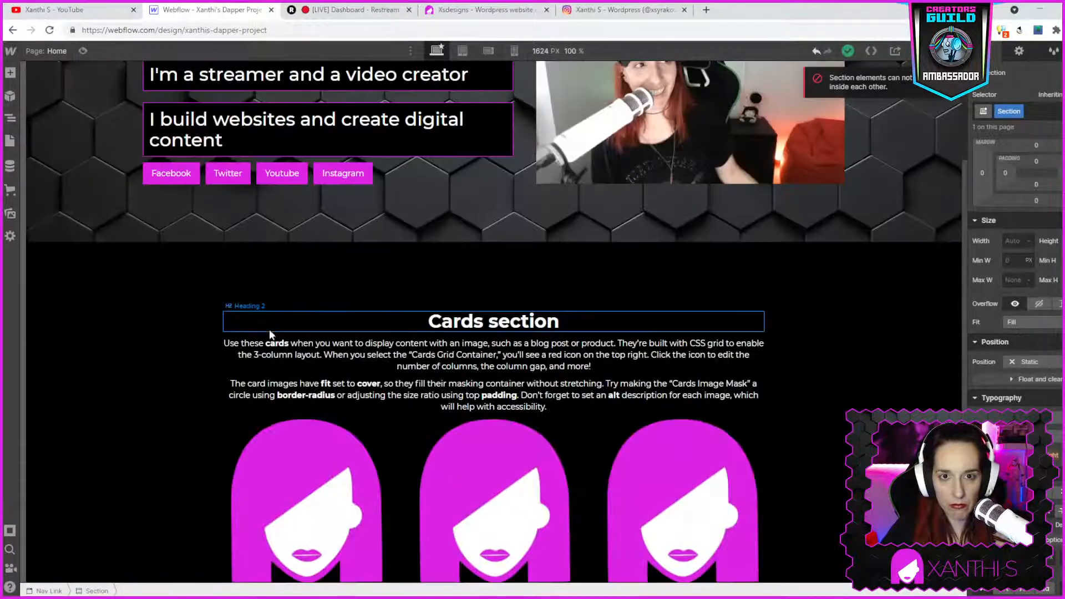
pyautogui.scroll(-4, 314, 256)
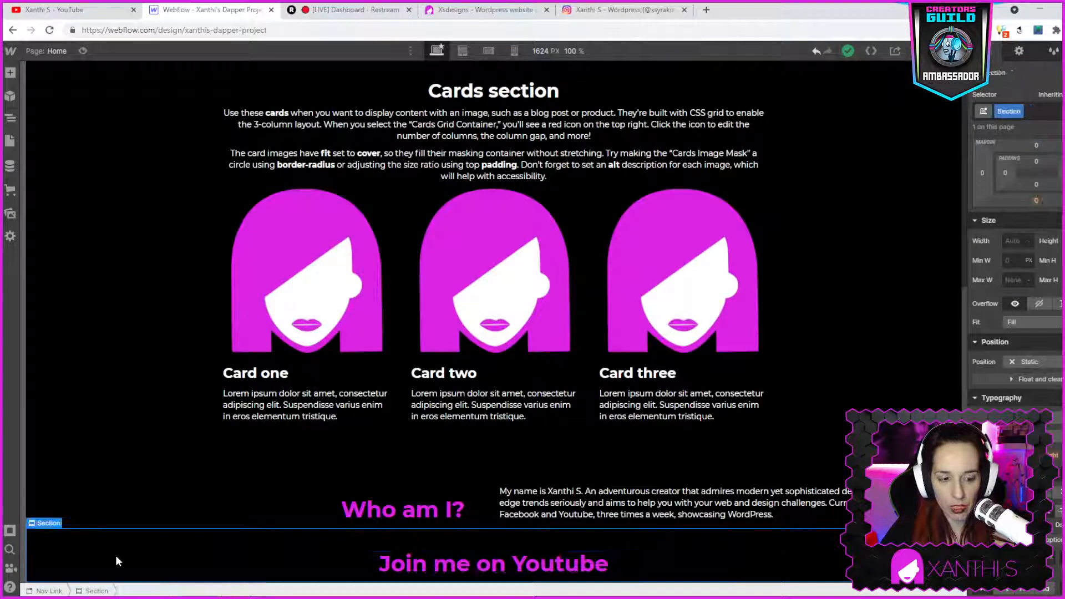
# - Read the help descriptions for the Container and Section layout elements
pyautogui.click(13, 71)
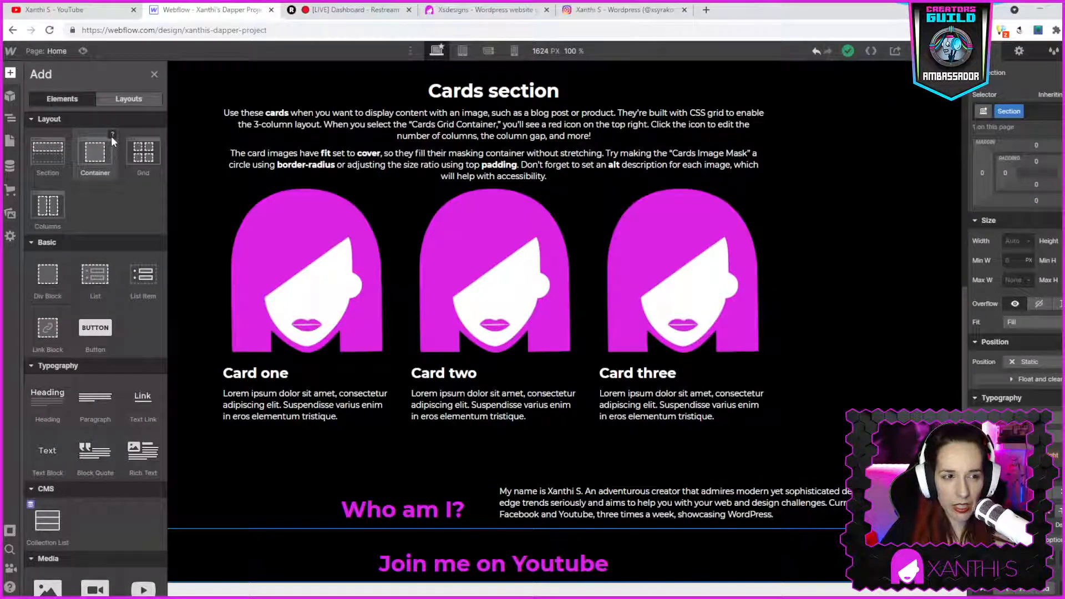
pyautogui.click(111, 135)
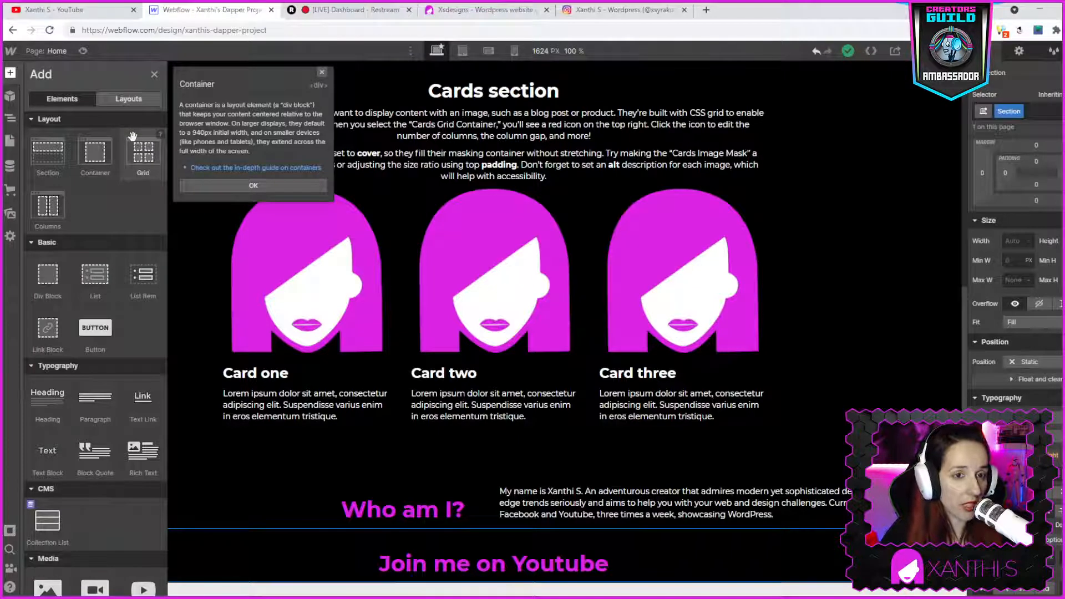
pyautogui.click(65, 135)
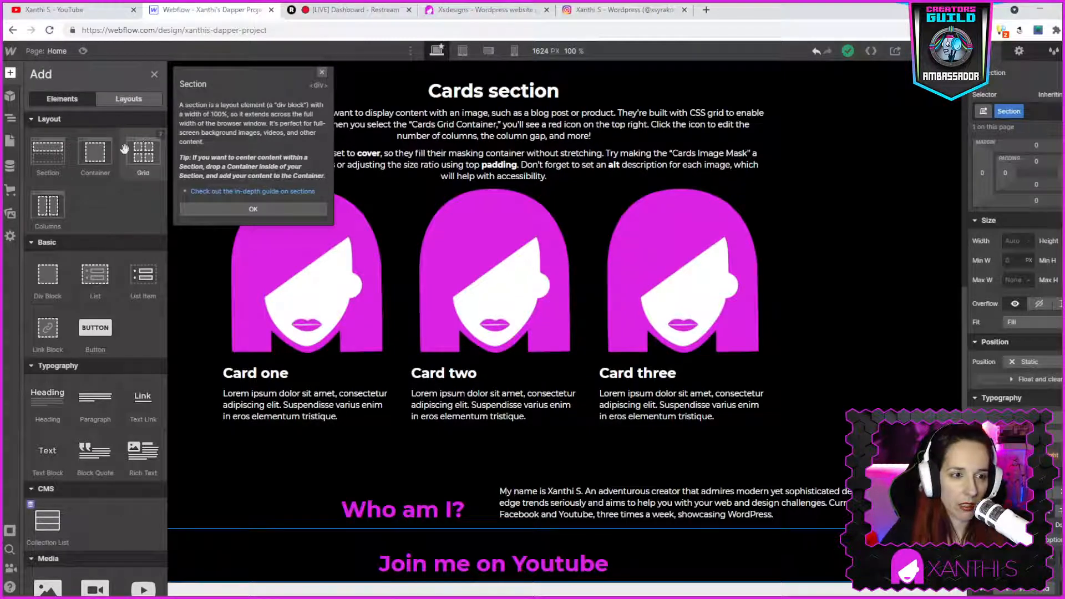
# - Add a Container below the Join me on Youtube heading, then undo it
pyautogui.click(95, 156)
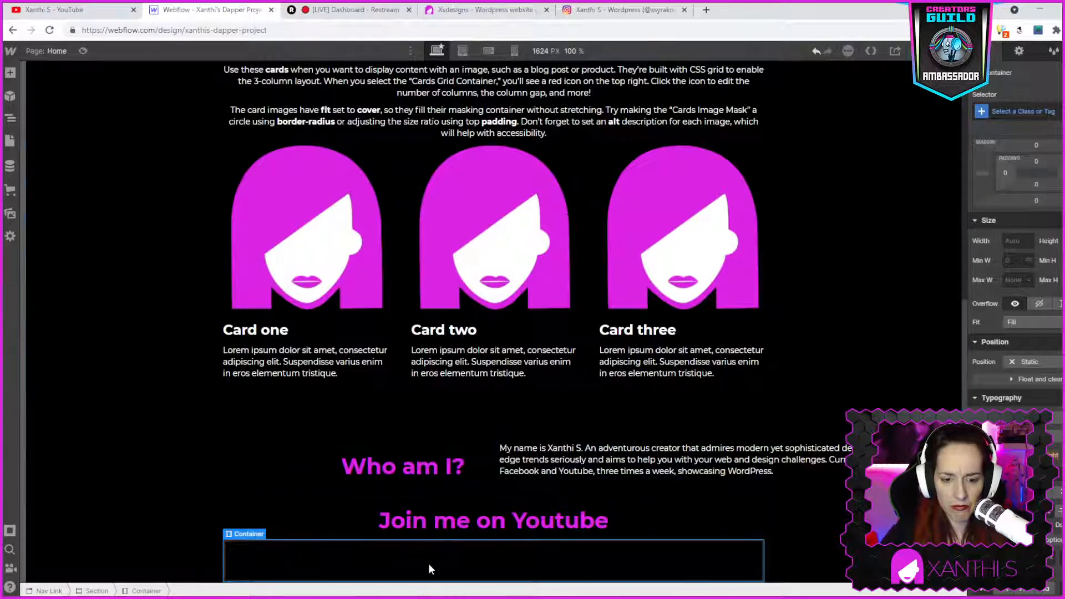
pyautogui.click(10, 74)
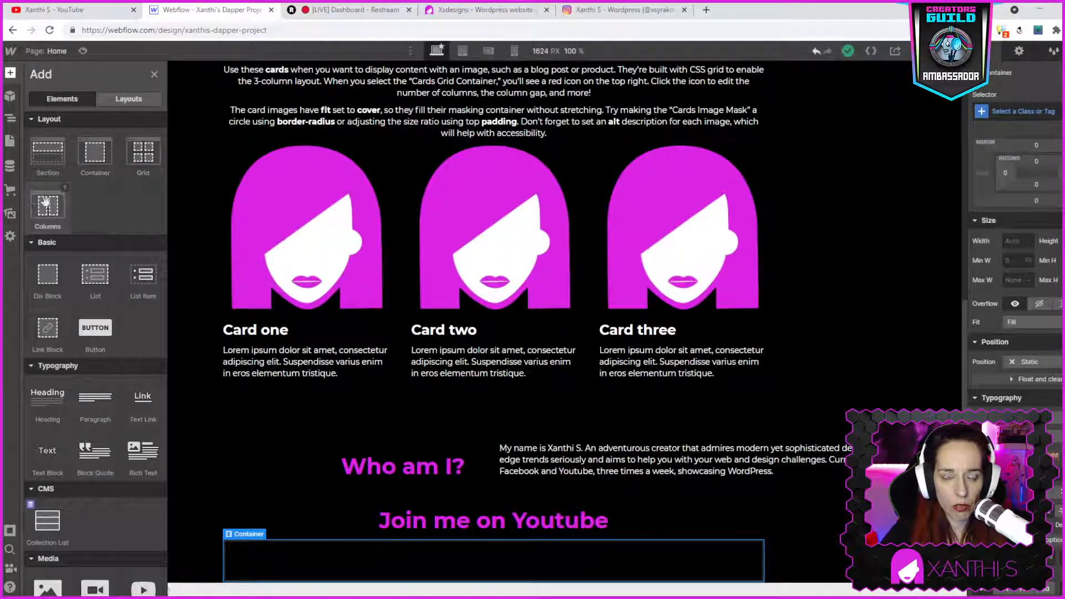
pyautogui.click(473, 557)
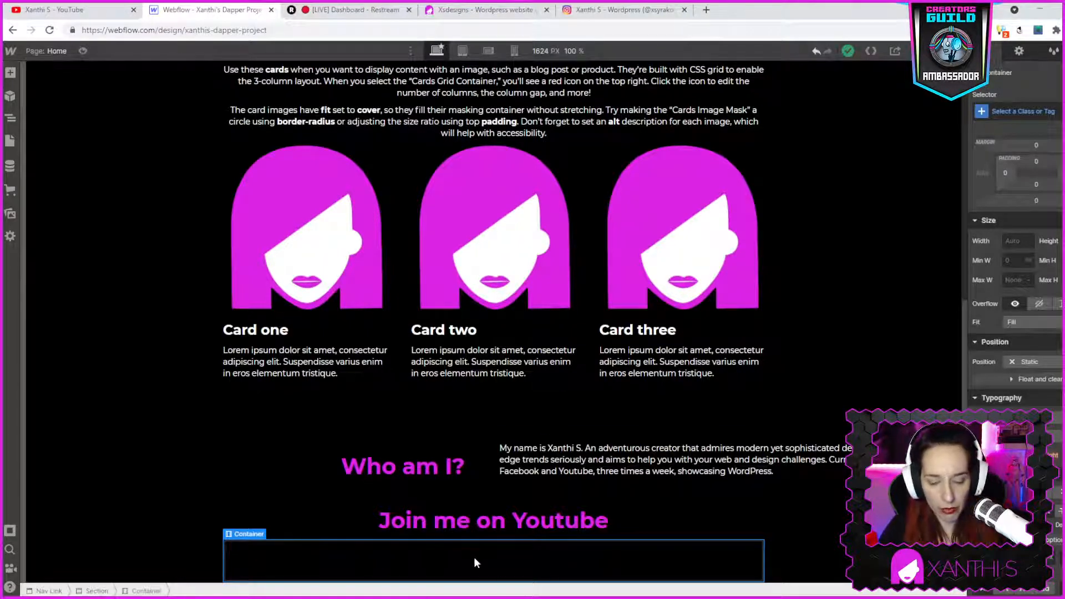
pyautogui.hotkey('ctrl', 'z')
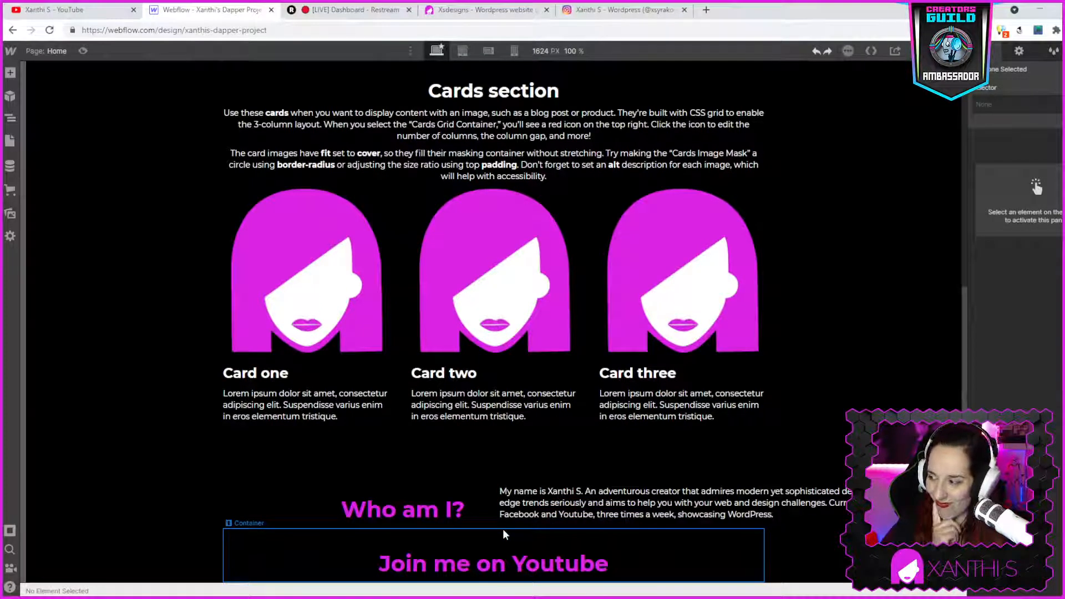
# - Try adding a three-column Columns element below the heading, then undo it
pyautogui.click(11, 73)
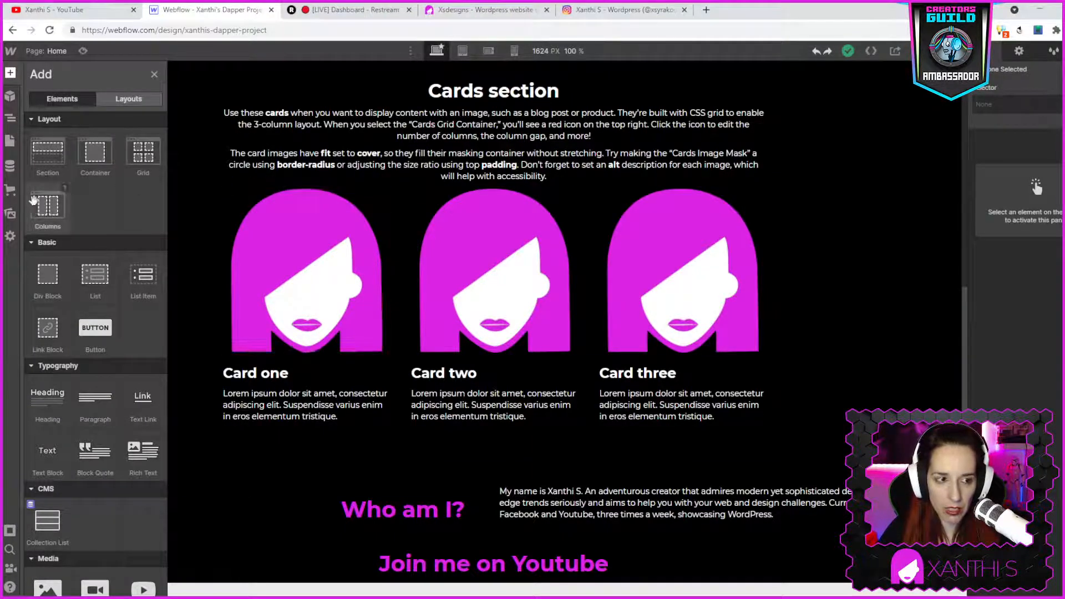
pyautogui.click(46, 213)
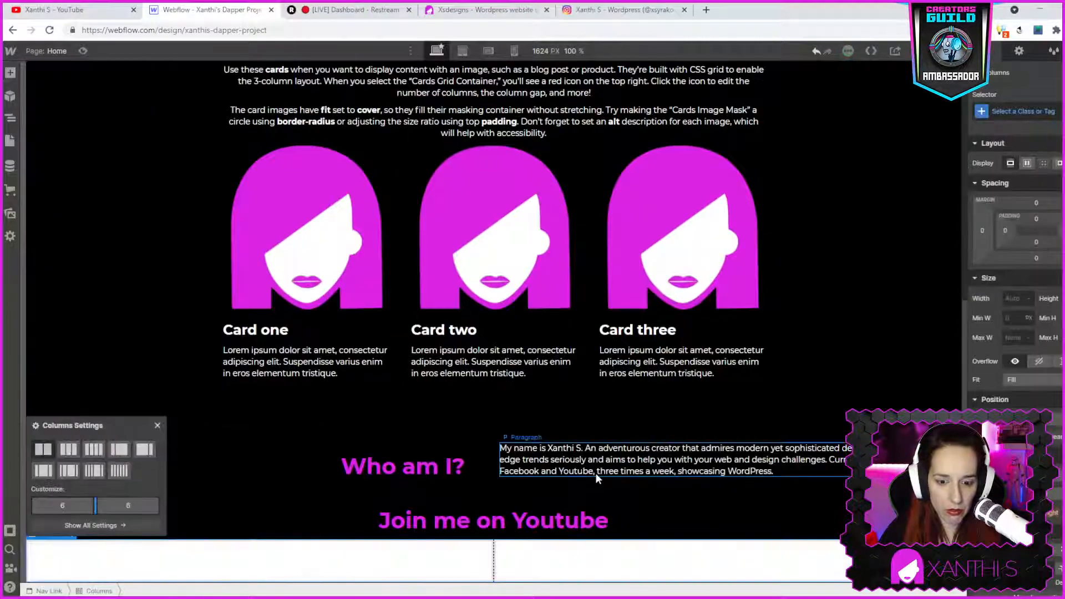
pyautogui.click(67, 450)
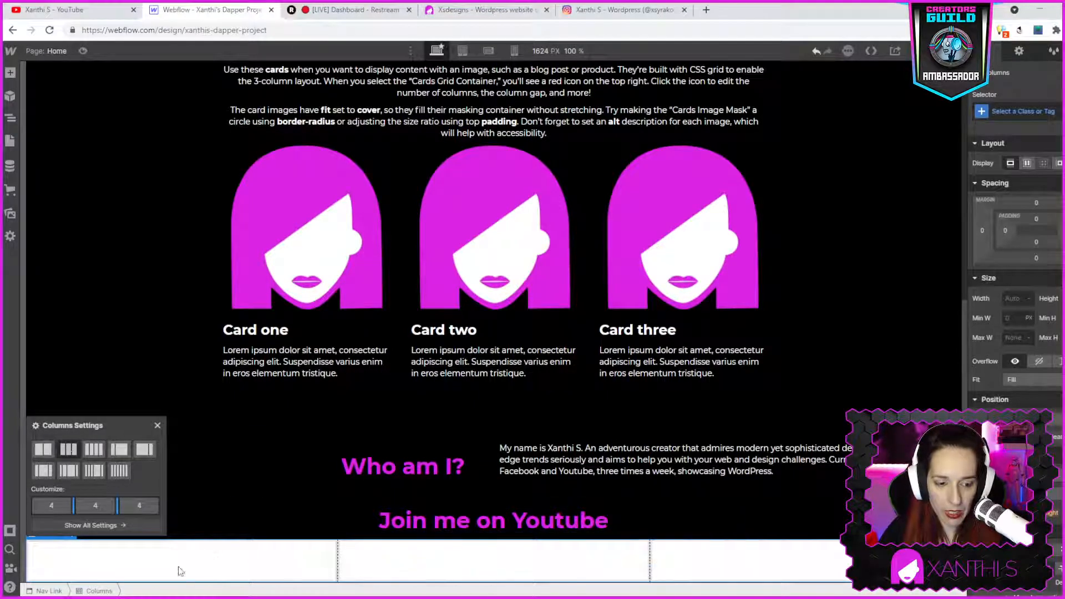
pyautogui.hotkey('ctrl', 'z')
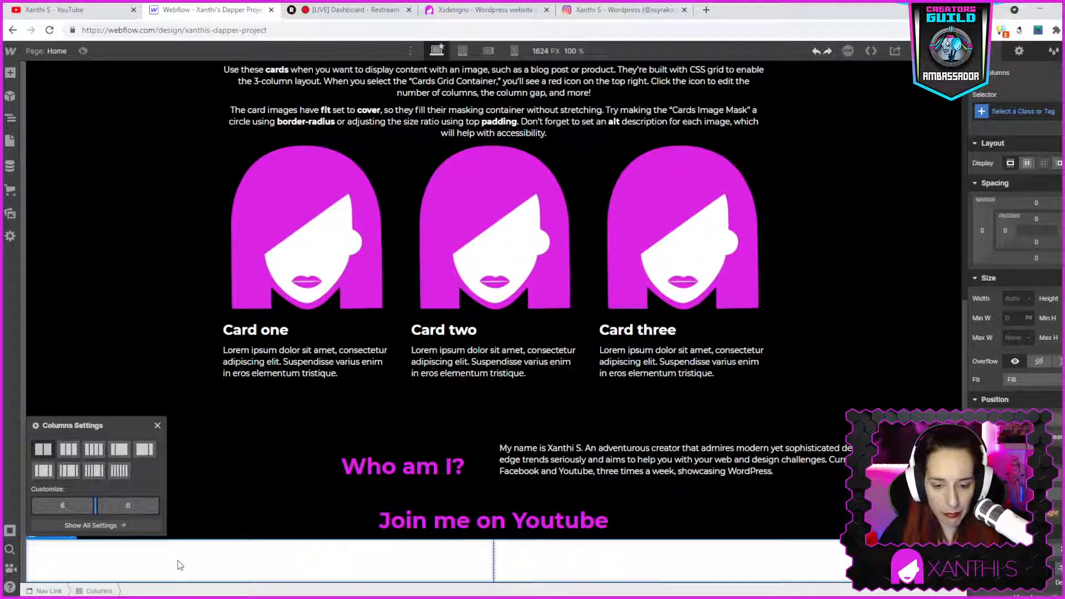
pyautogui.hotkey('ctrl', 'z')
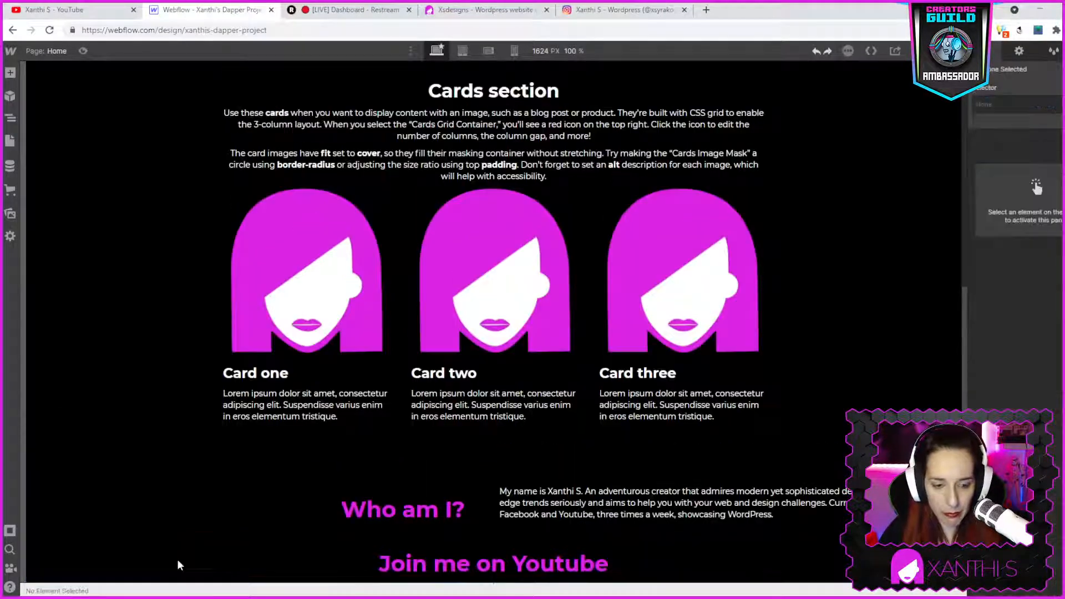
# - Add a Container below the Join me on Youtube heading
pyautogui.click(16, 77)
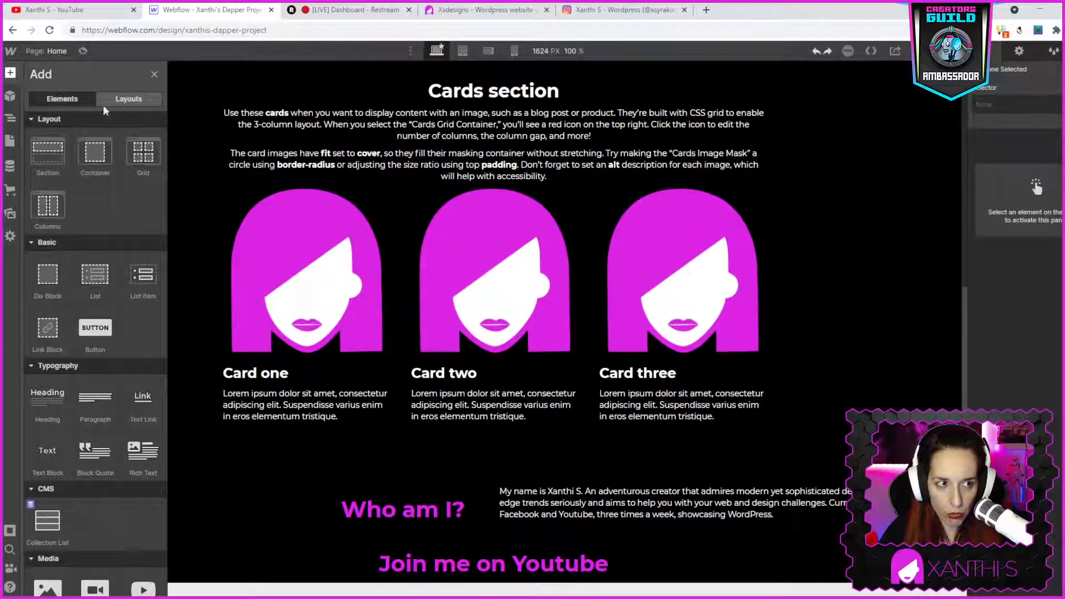
pyautogui.click(90, 154)
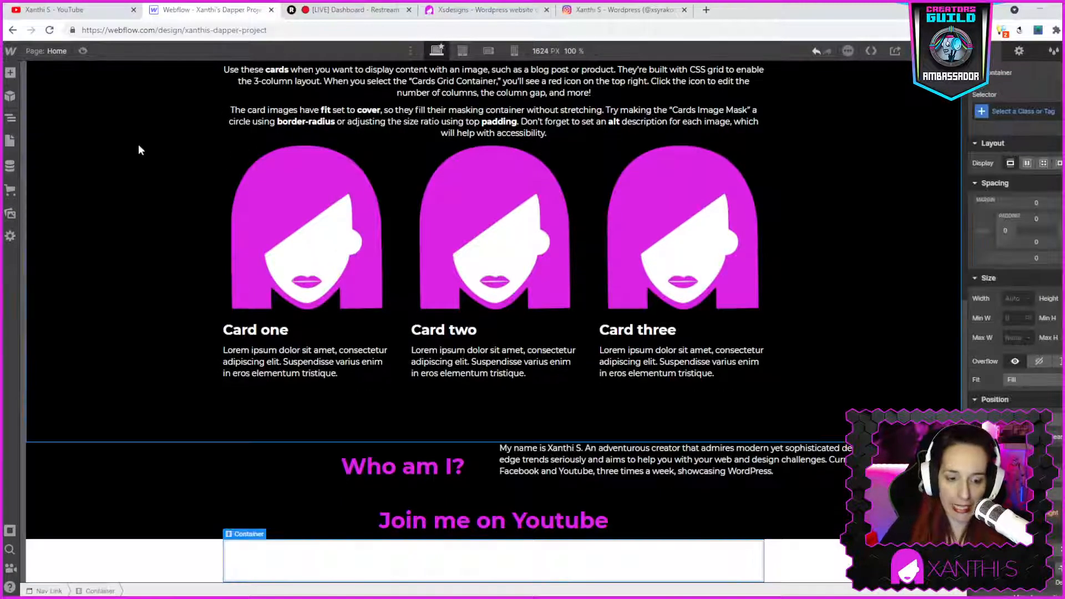
# - Insert a Columns element into the container and set it to three equal columns
pyautogui.click(12, 74)
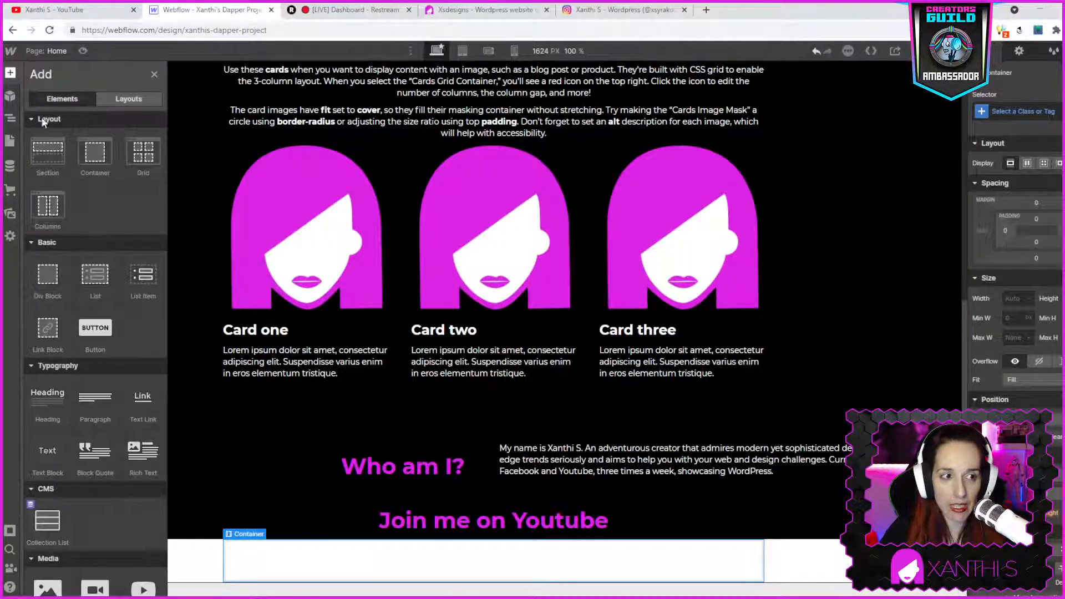
pyautogui.click(46, 208)
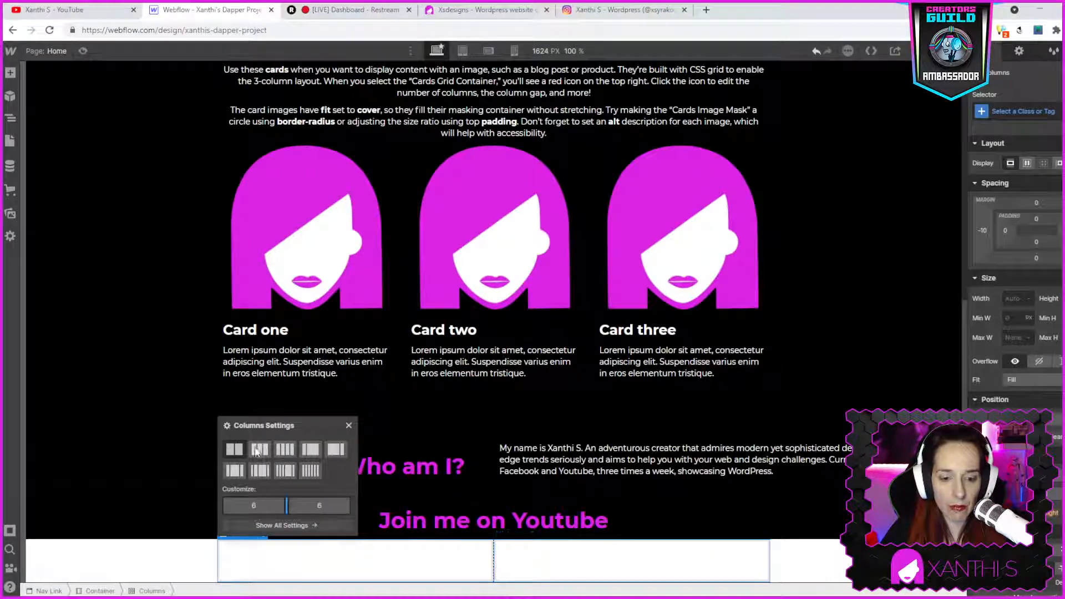
pyautogui.click(258, 450)
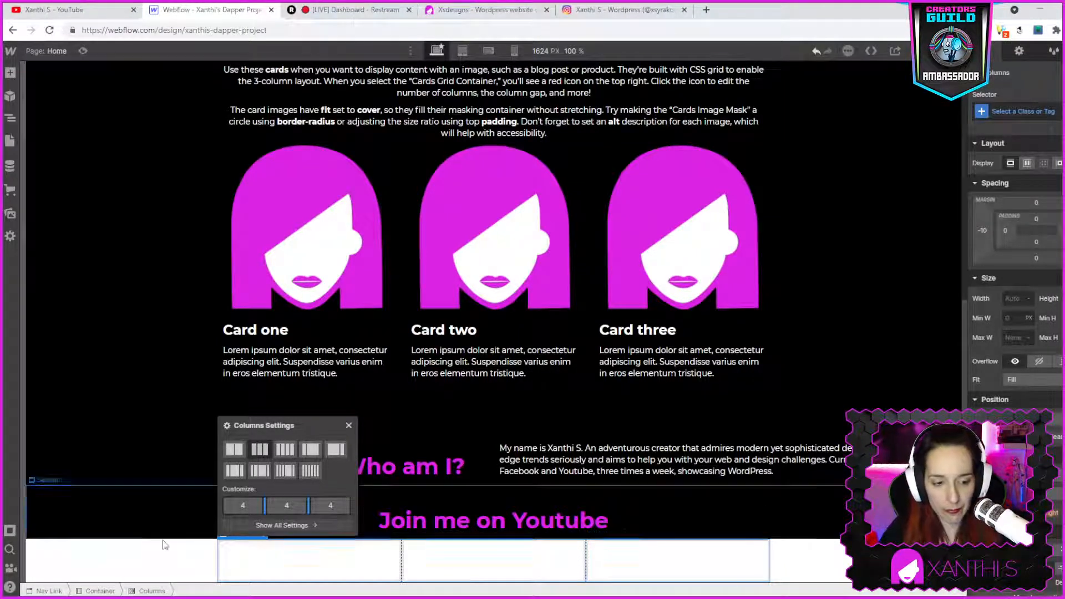
pyautogui.click(72, 521)
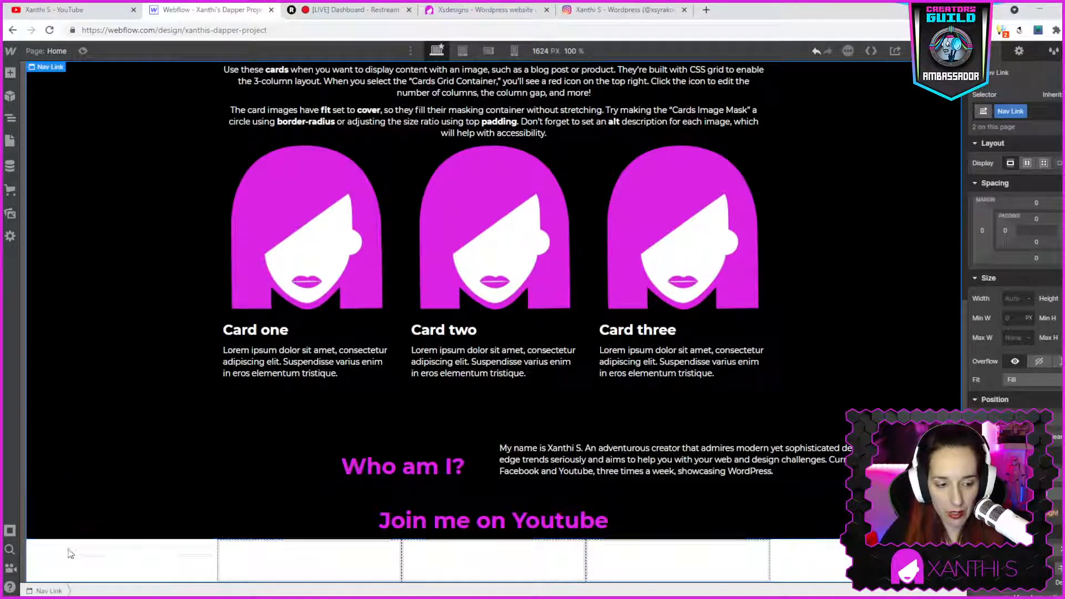
# - Select the Columns element and give it a dark background color
pyautogui.doubleClick(46, 556)
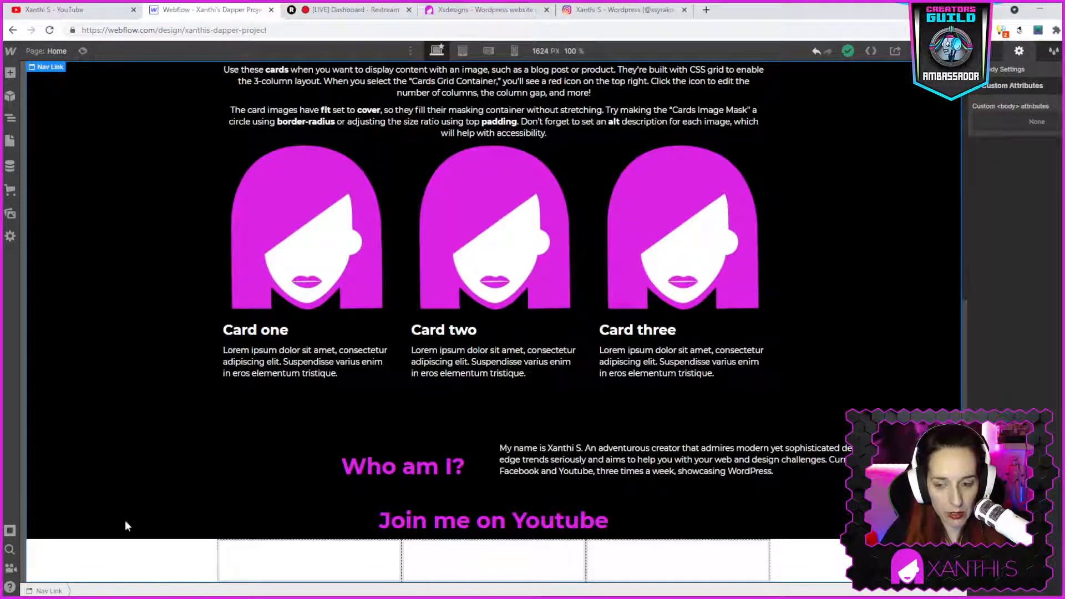
pyautogui.click(990, 53)
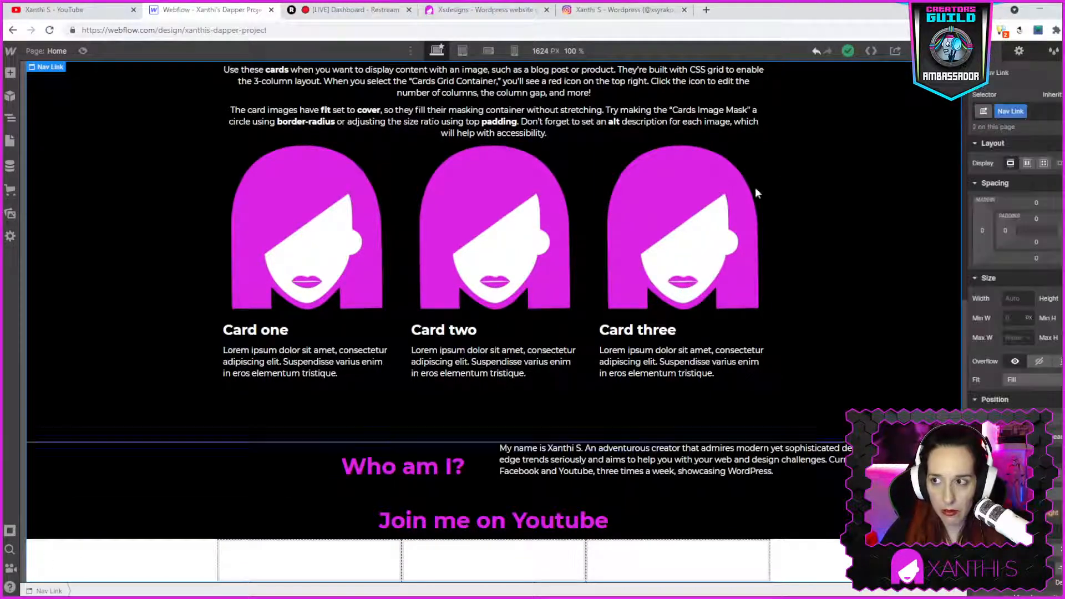
pyautogui.click(224, 539)
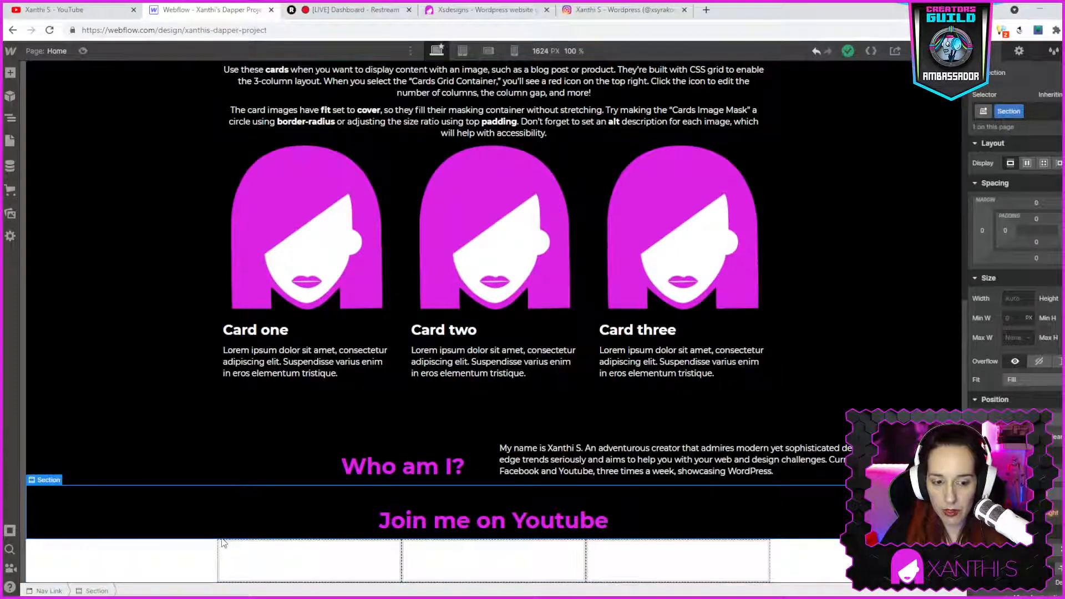
pyautogui.click(224, 535)
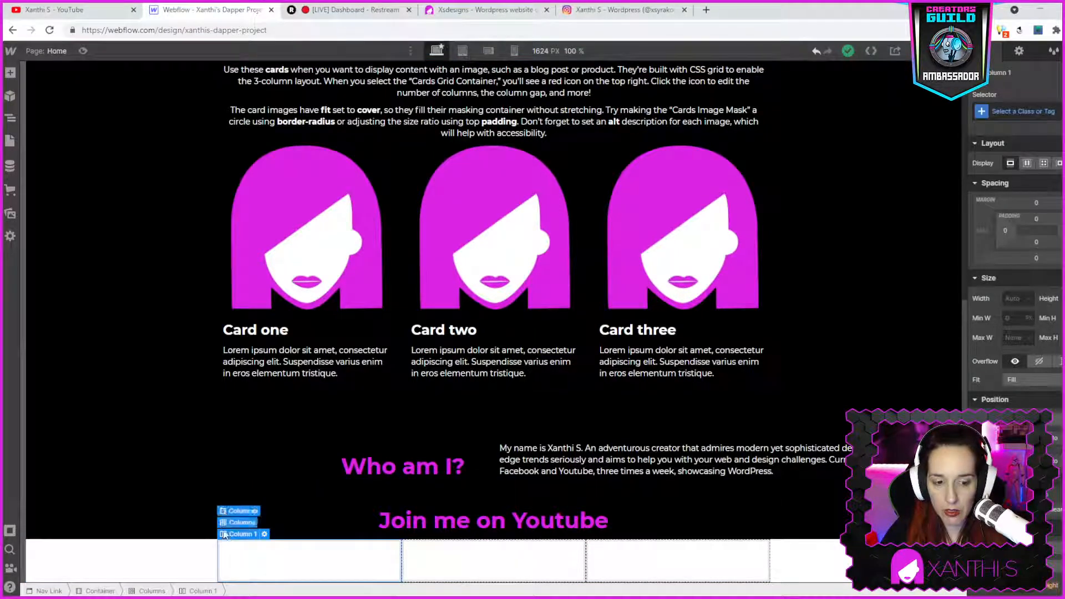
pyautogui.click(225, 523)
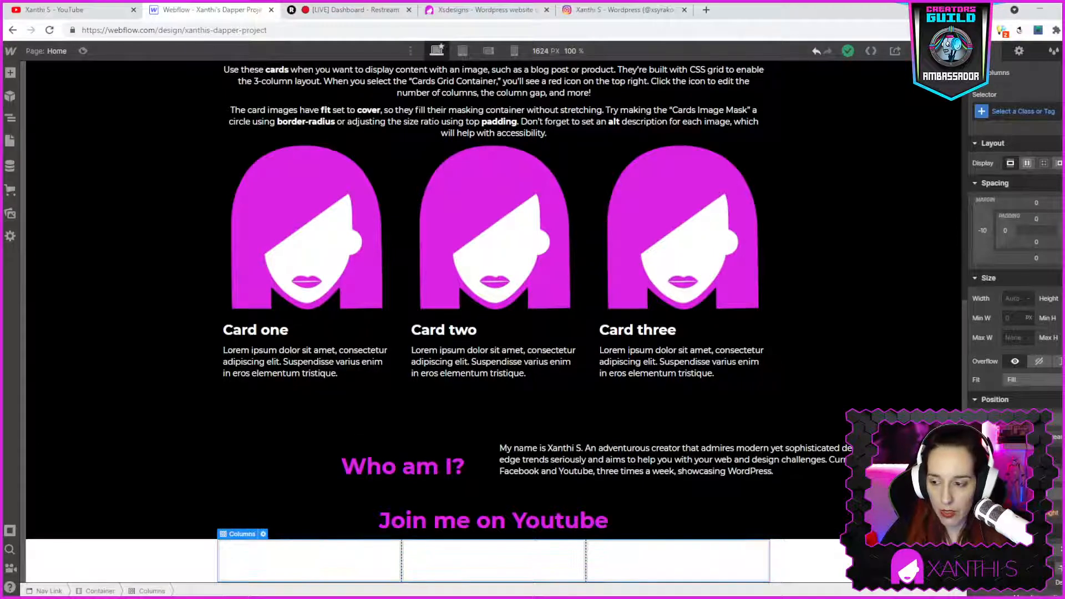
pyautogui.scroll(-4, 1015, 267)
pyautogui.click(1008, 301)
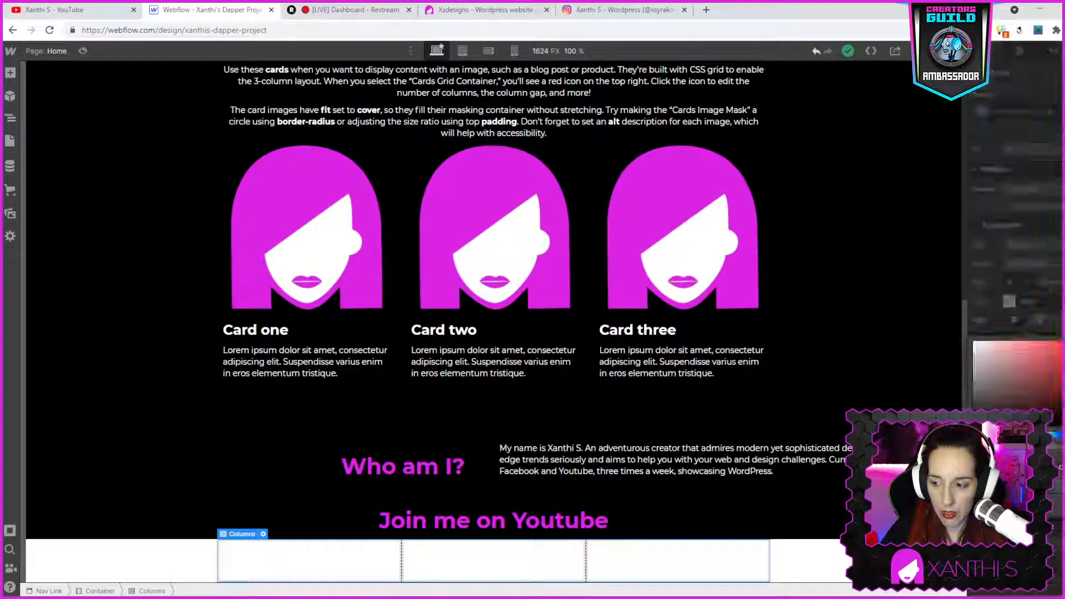
pyautogui.click(986, 403)
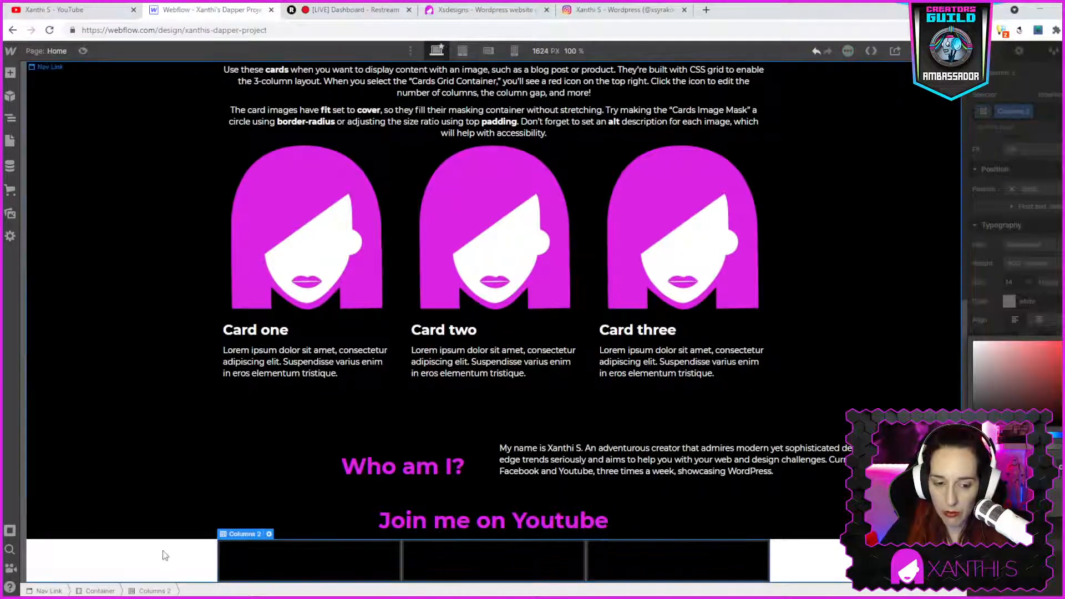
pyautogui.click(132, 555)
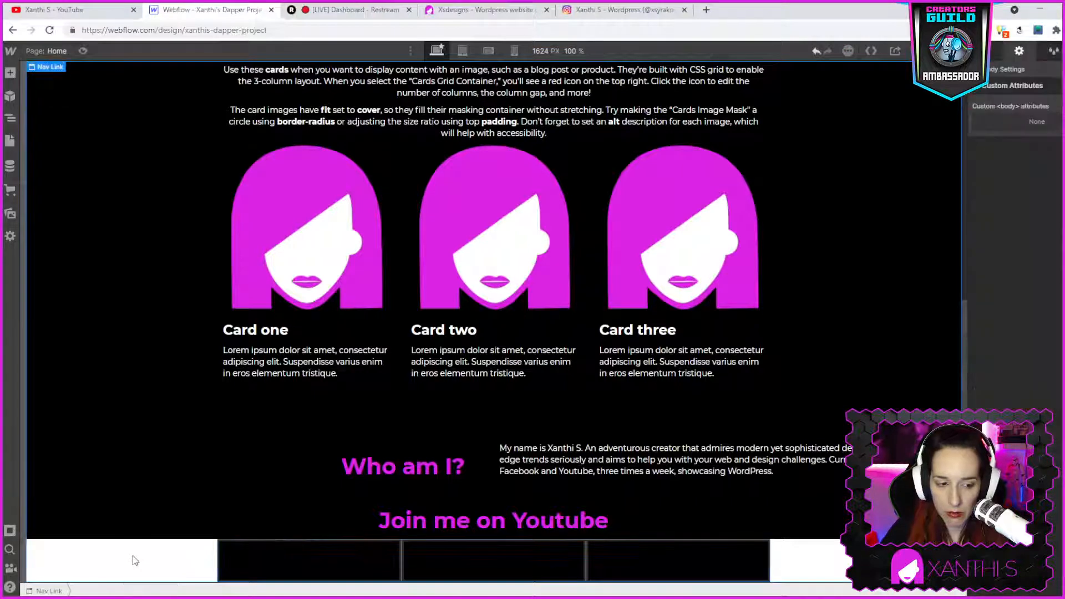
# - Change the selected block's color to black, #000000
pyautogui.click(991, 53)
pyautogui.scroll(-10, 1015, 222)
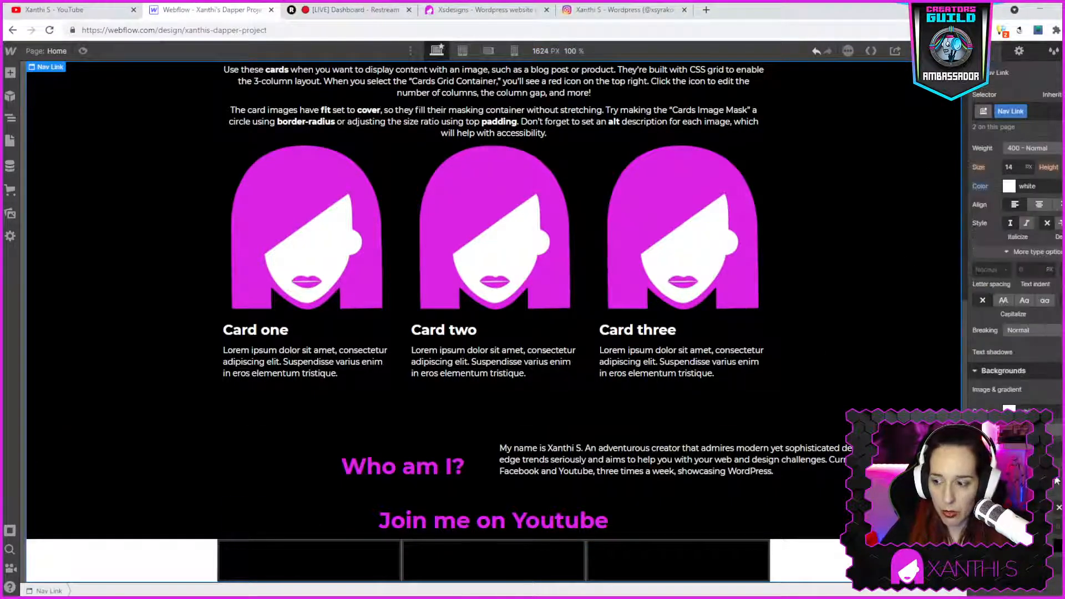
pyautogui.click(1009, 186)
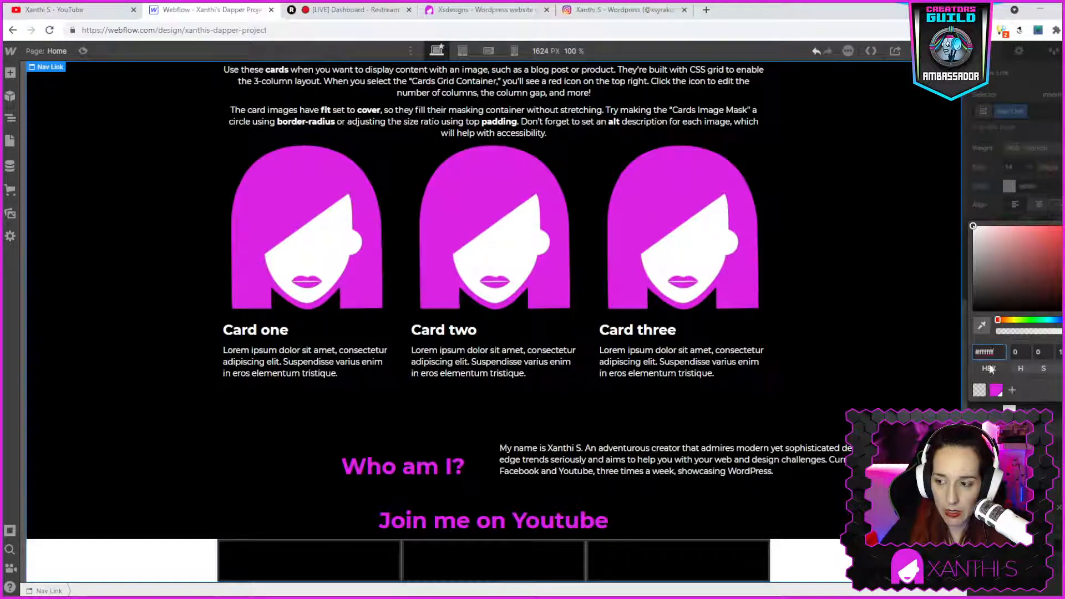
pyautogui.moveTo(999, 276); pyautogui.dragTo(963, 339)
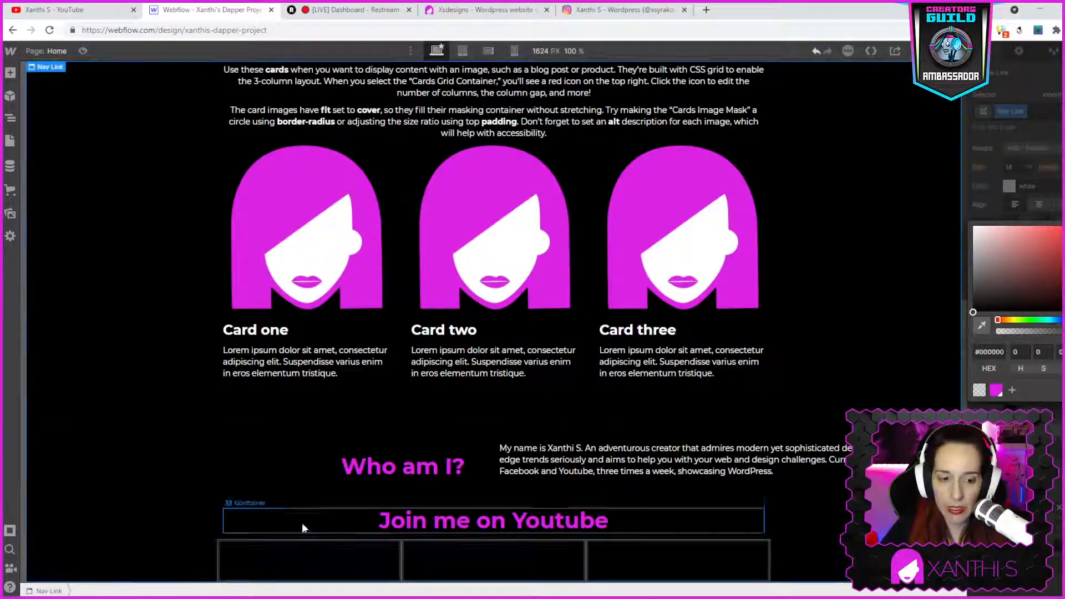
pyautogui.scroll(7, 241, 365)
pyautogui.scroll(-7, 242, 364)
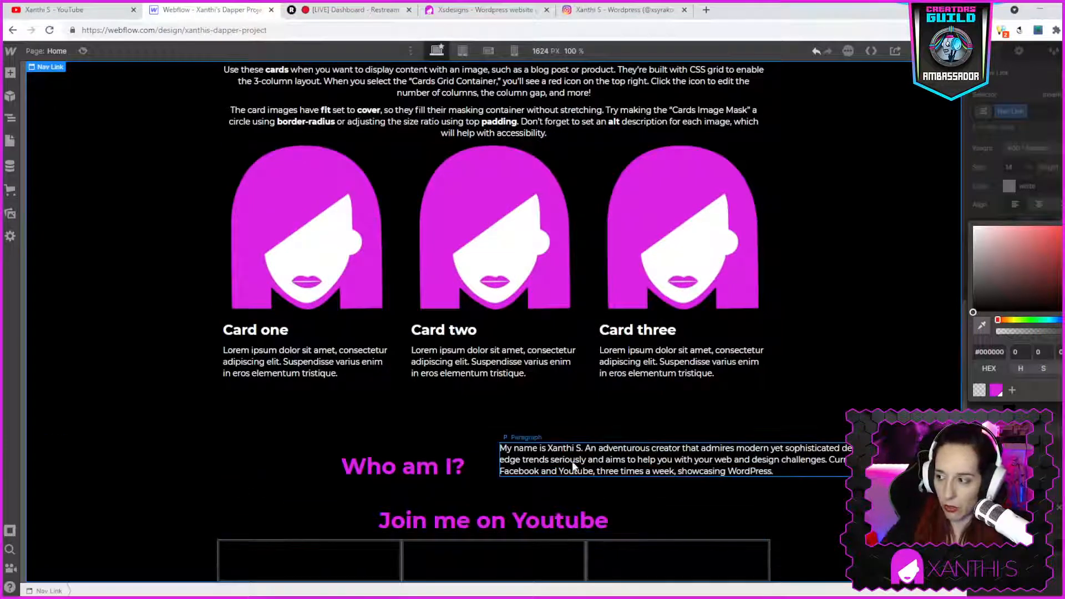
# - Insert a YouTube video element into the first column under Join me on Youtube
pyautogui.click(353, 562)
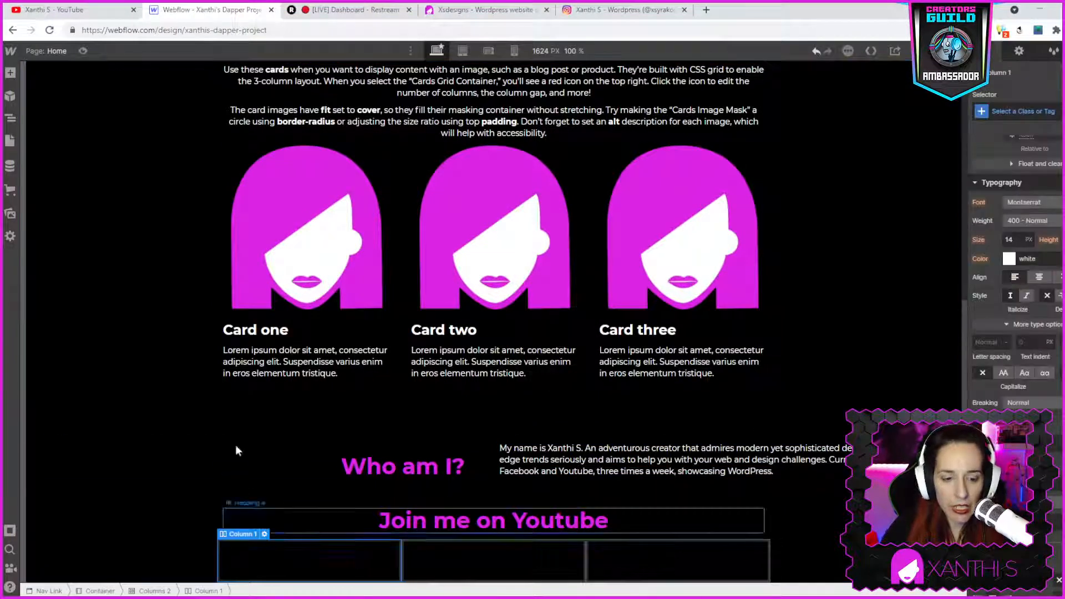
pyautogui.click(10, 72)
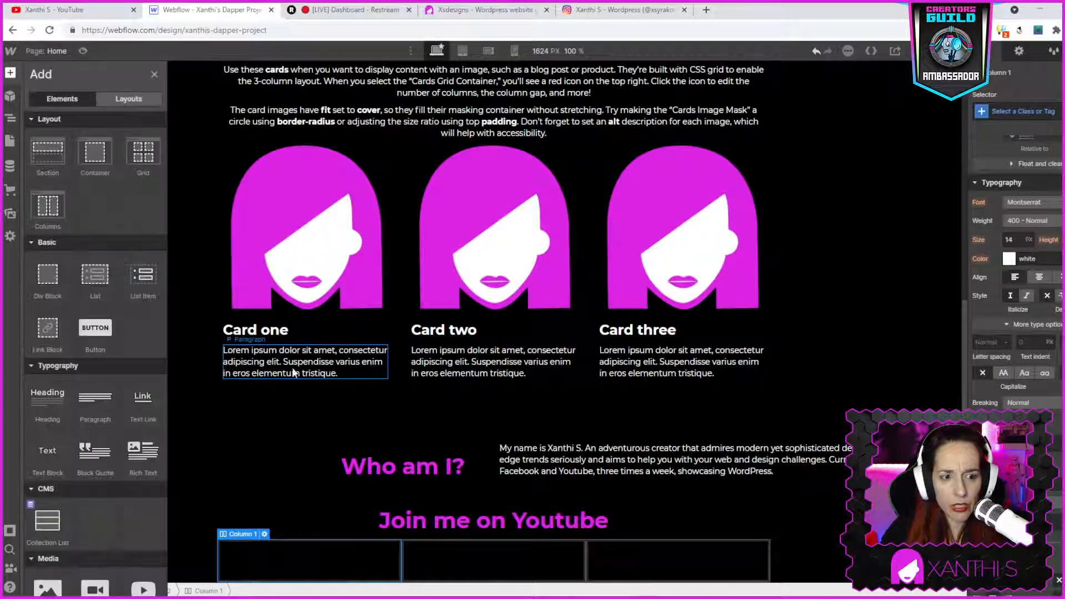
pyautogui.scroll(-3, 152, 482)
pyautogui.moveTo(136, 426); pyautogui.dragTo(289, 558)
pyautogui.scroll(-1, 533, 467)
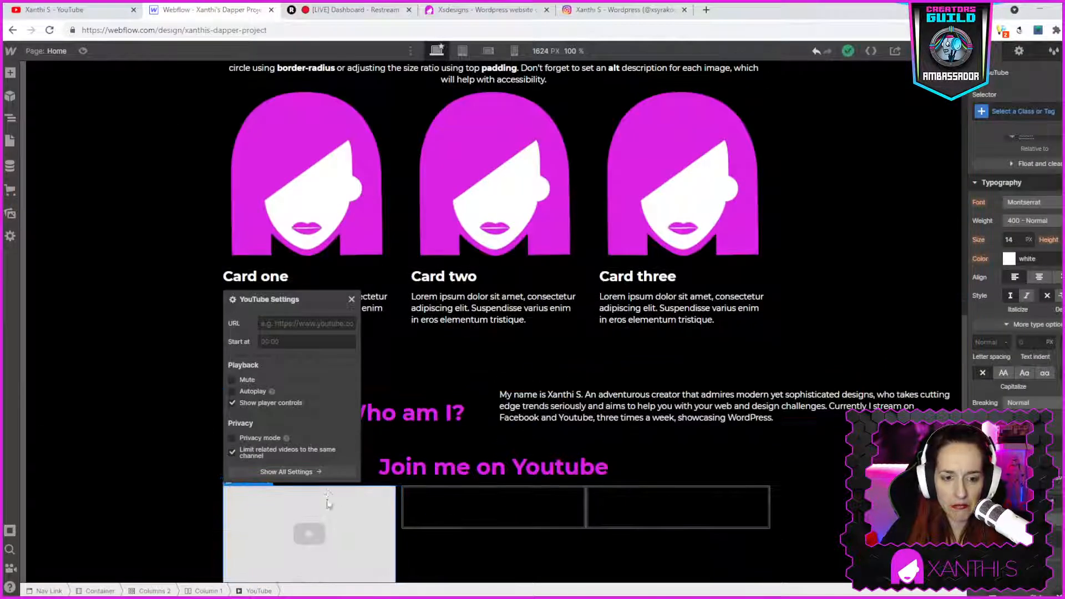
pyautogui.click(282, 323)
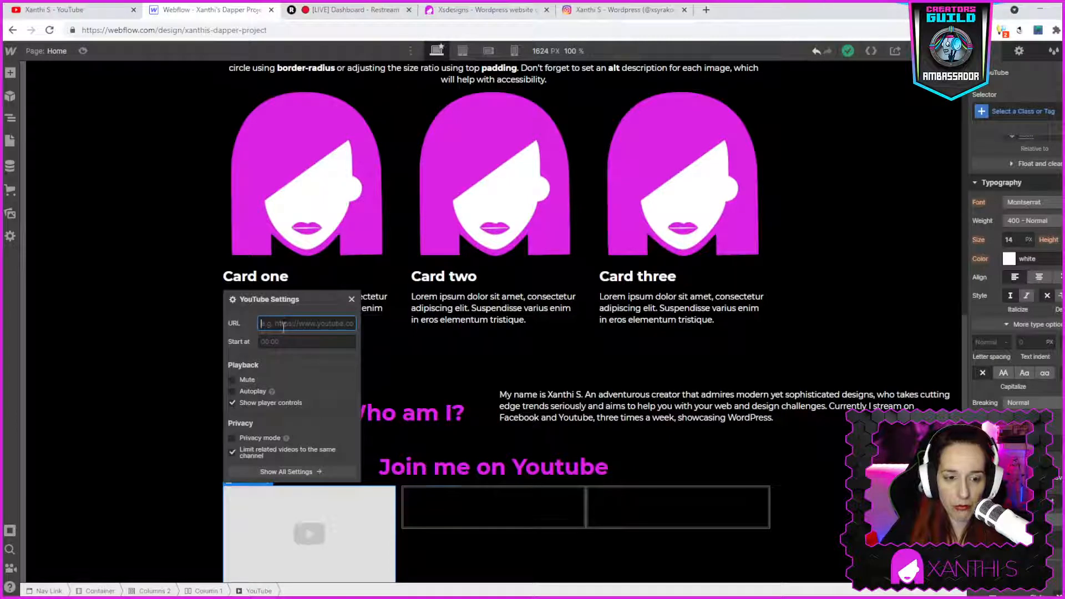
pyautogui.click(495, 502)
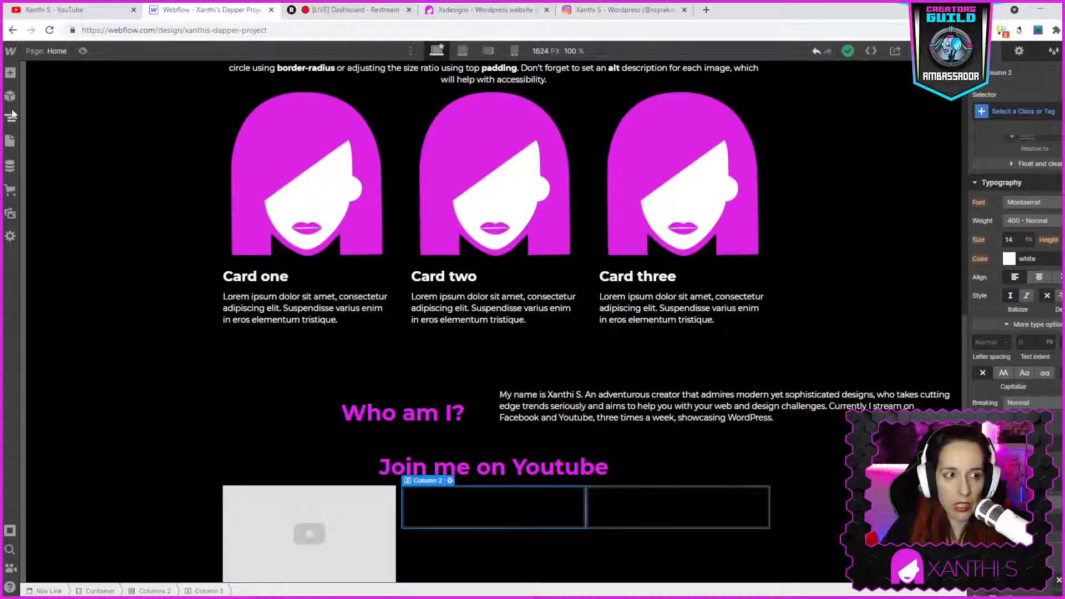
# - Insert a YouTube video element into the second column
pyautogui.click(10, 73)
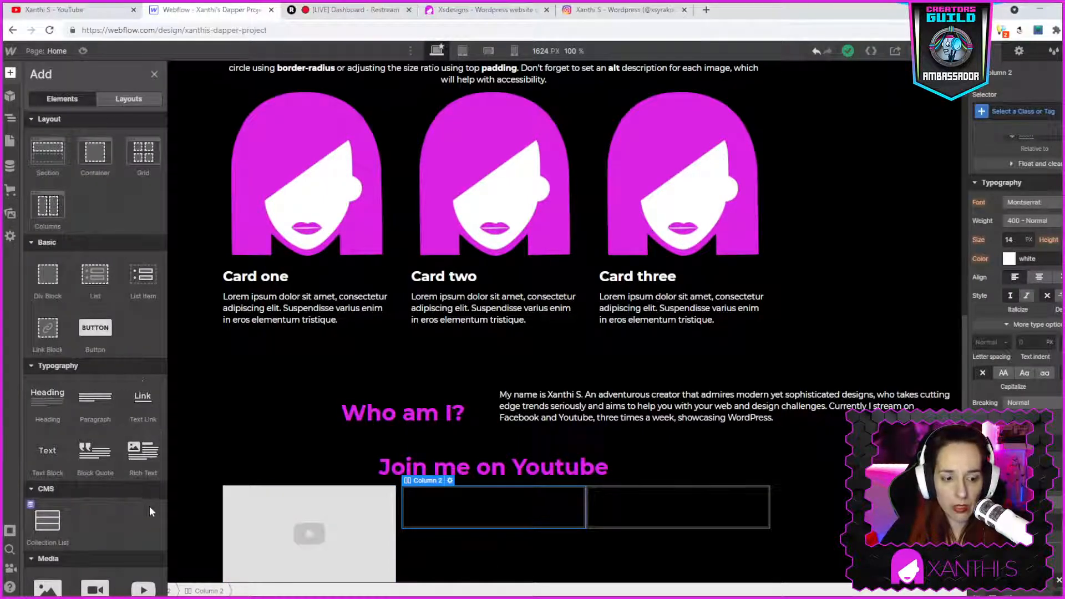
pyautogui.scroll(-2, 147, 507)
pyautogui.moveTo(147, 476); pyautogui.dragTo(488, 504)
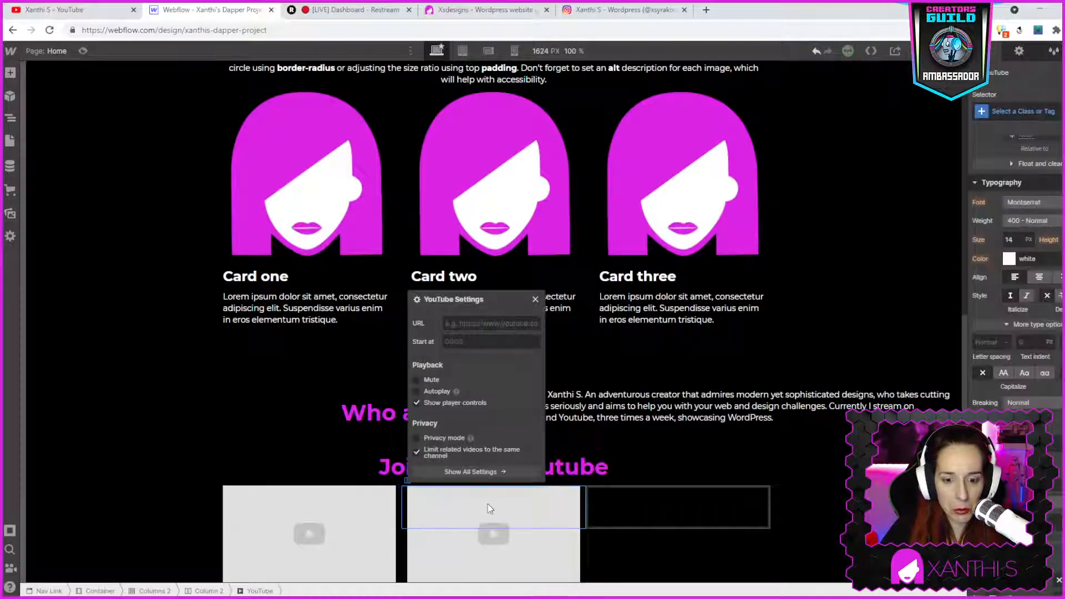
# - Insert a YouTube video element into the third column
pyautogui.click(13, 73)
pyautogui.scroll(-4, 108, 486)
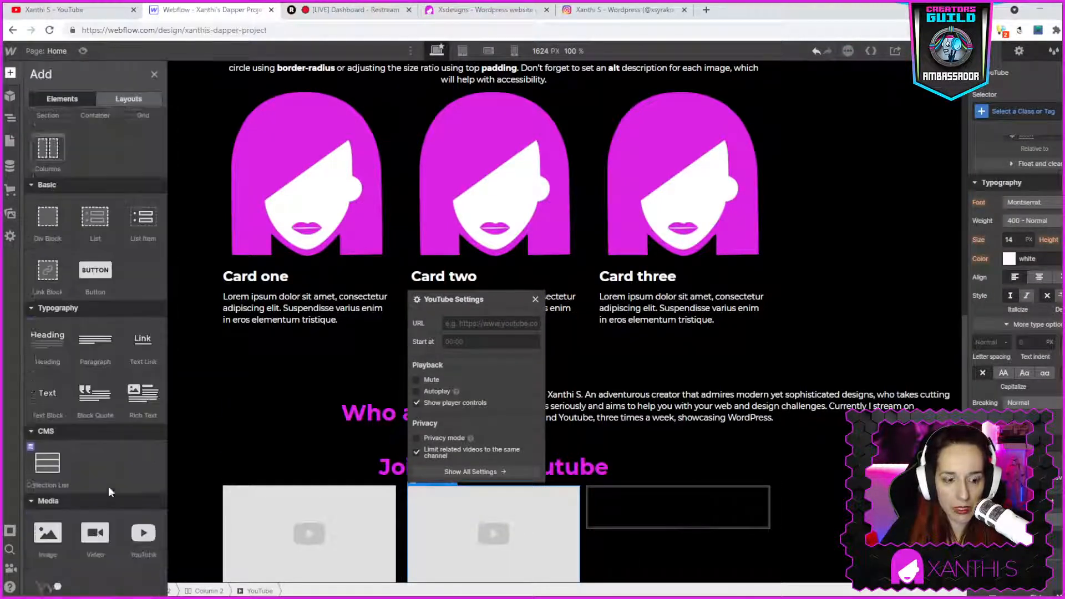
pyautogui.moveTo(147, 417); pyautogui.dragTo(649, 518)
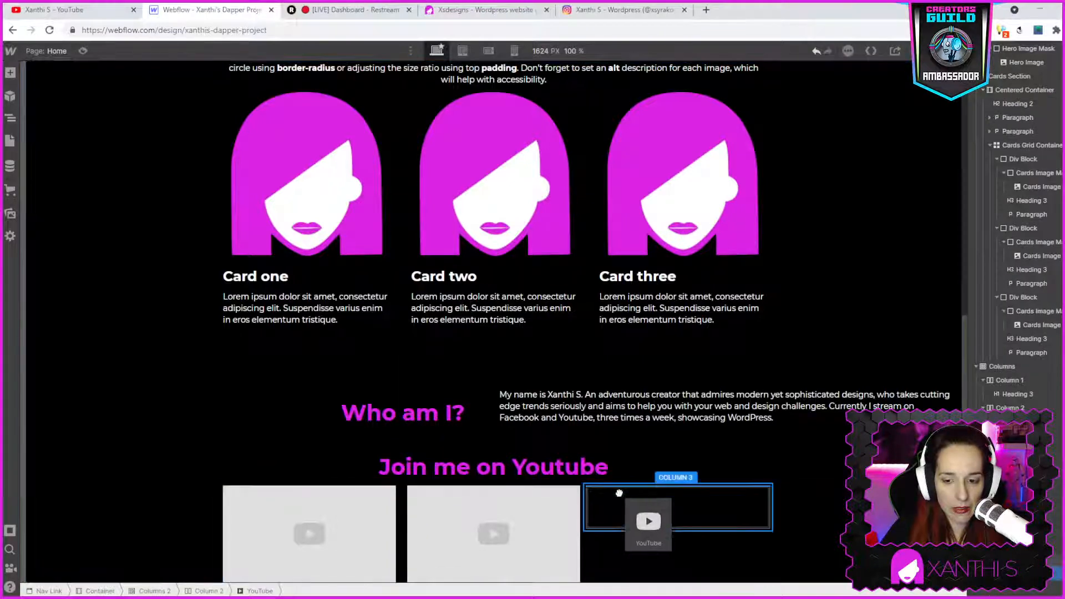
pyautogui.click(816, 535)
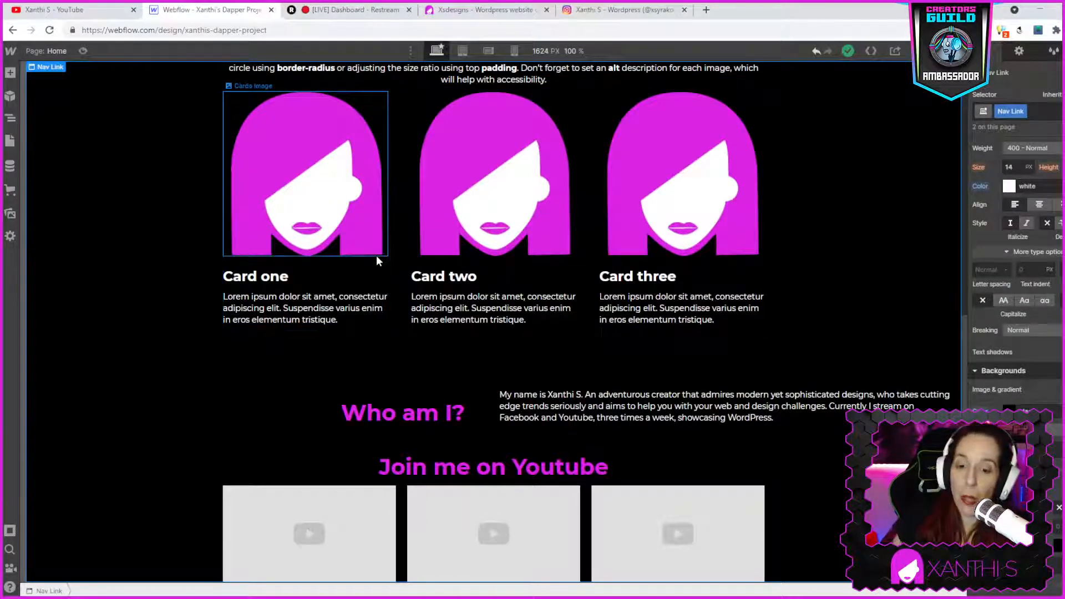
pyautogui.scroll(10, 657, 340)
pyautogui.scroll(-8, 644, 378)
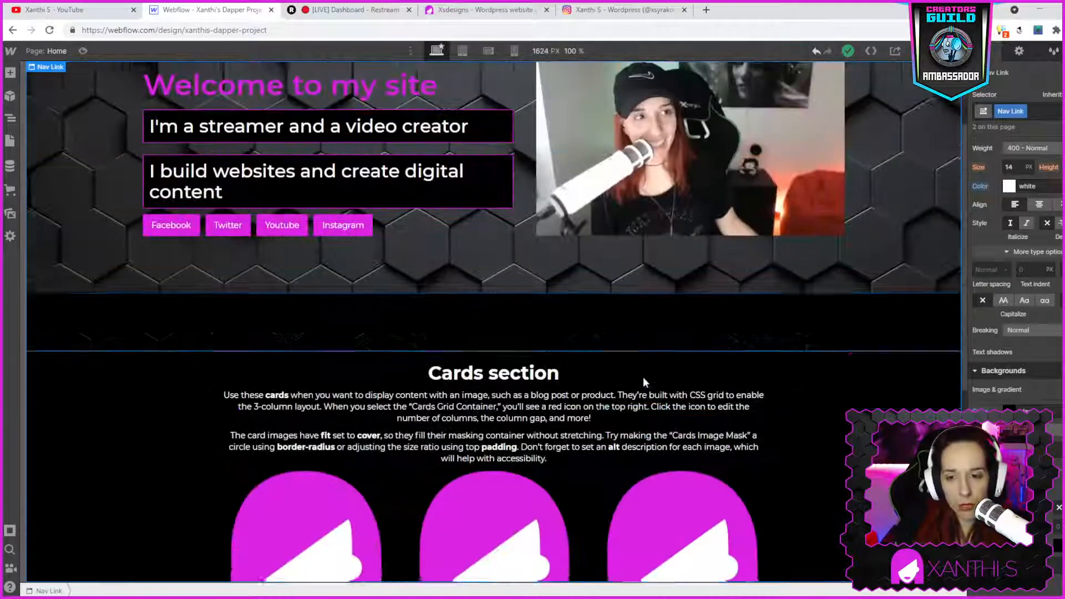
pyautogui.scroll(-2, 644, 381)
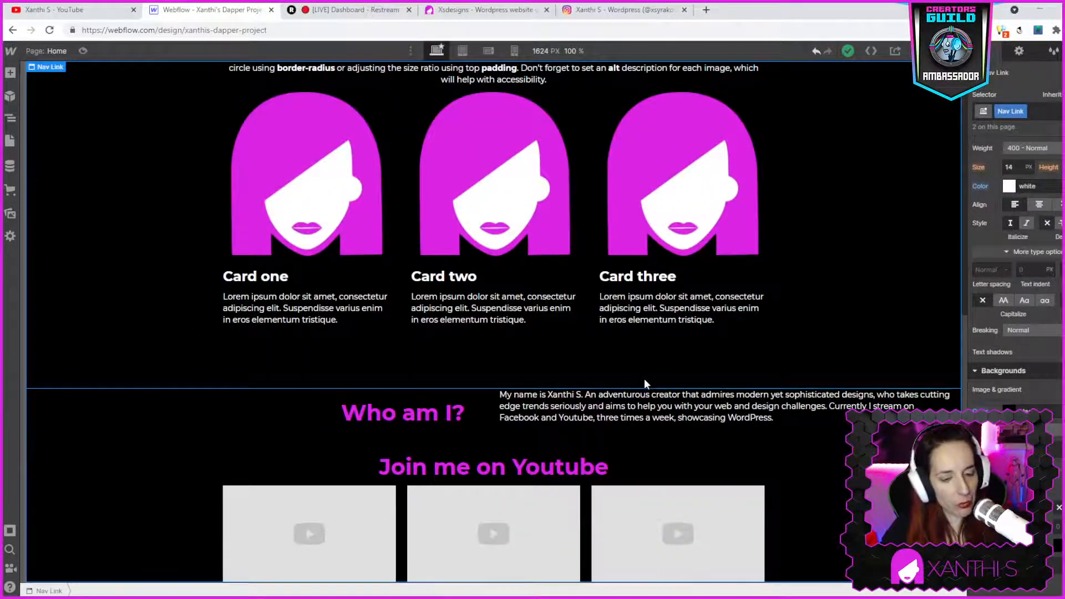